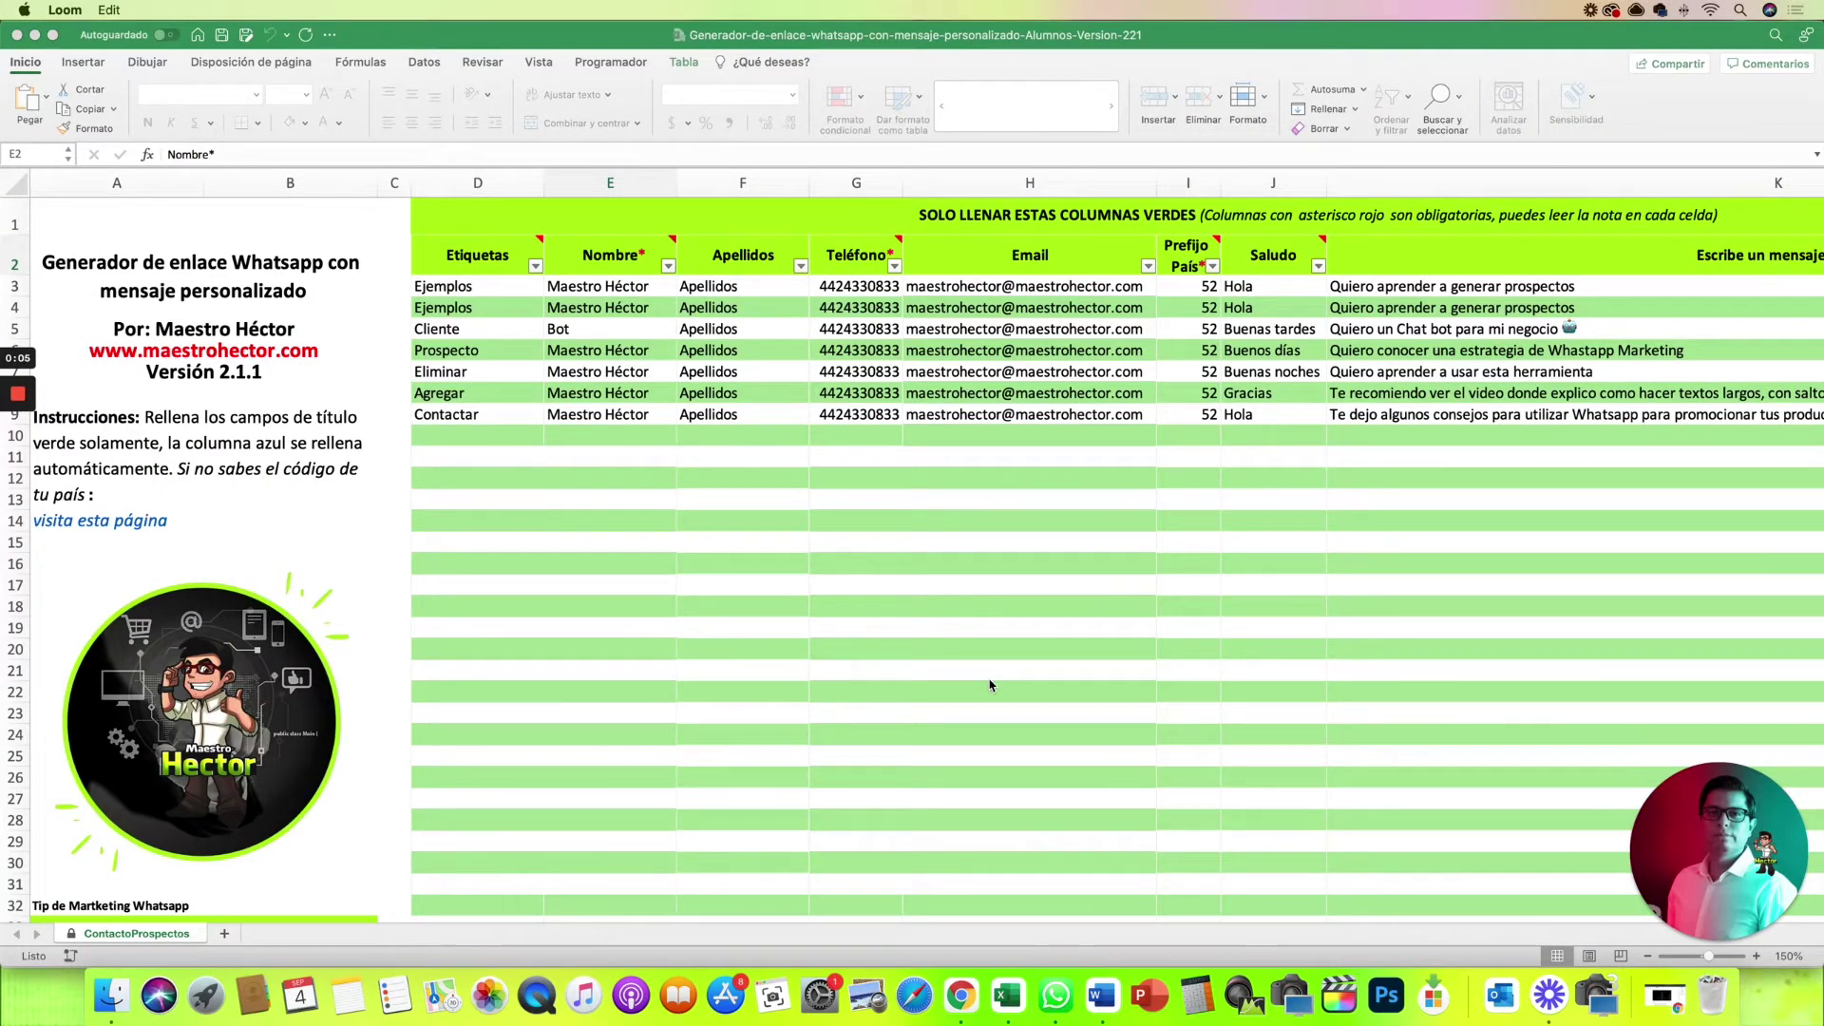
Survey the sheet's columns from the Nombre* header and show the note on the Teléfono* column
{"action": "scroll", "coordinate": [1093, 570], "scroll_direction": "right", "scroll_amount": 3}
{"action": "scroll", "coordinate": [1054, 613], "scroll_direction": "right", "scroll_amount": 3}
{"action": "scroll", "coordinate": [1053, 613], "scroll_direction": "right", "scroll_amount": 3}
{"action": "scroll", "coordinate": [1071, 624], "scroll_direction": "right", "scroll_amount": 3}
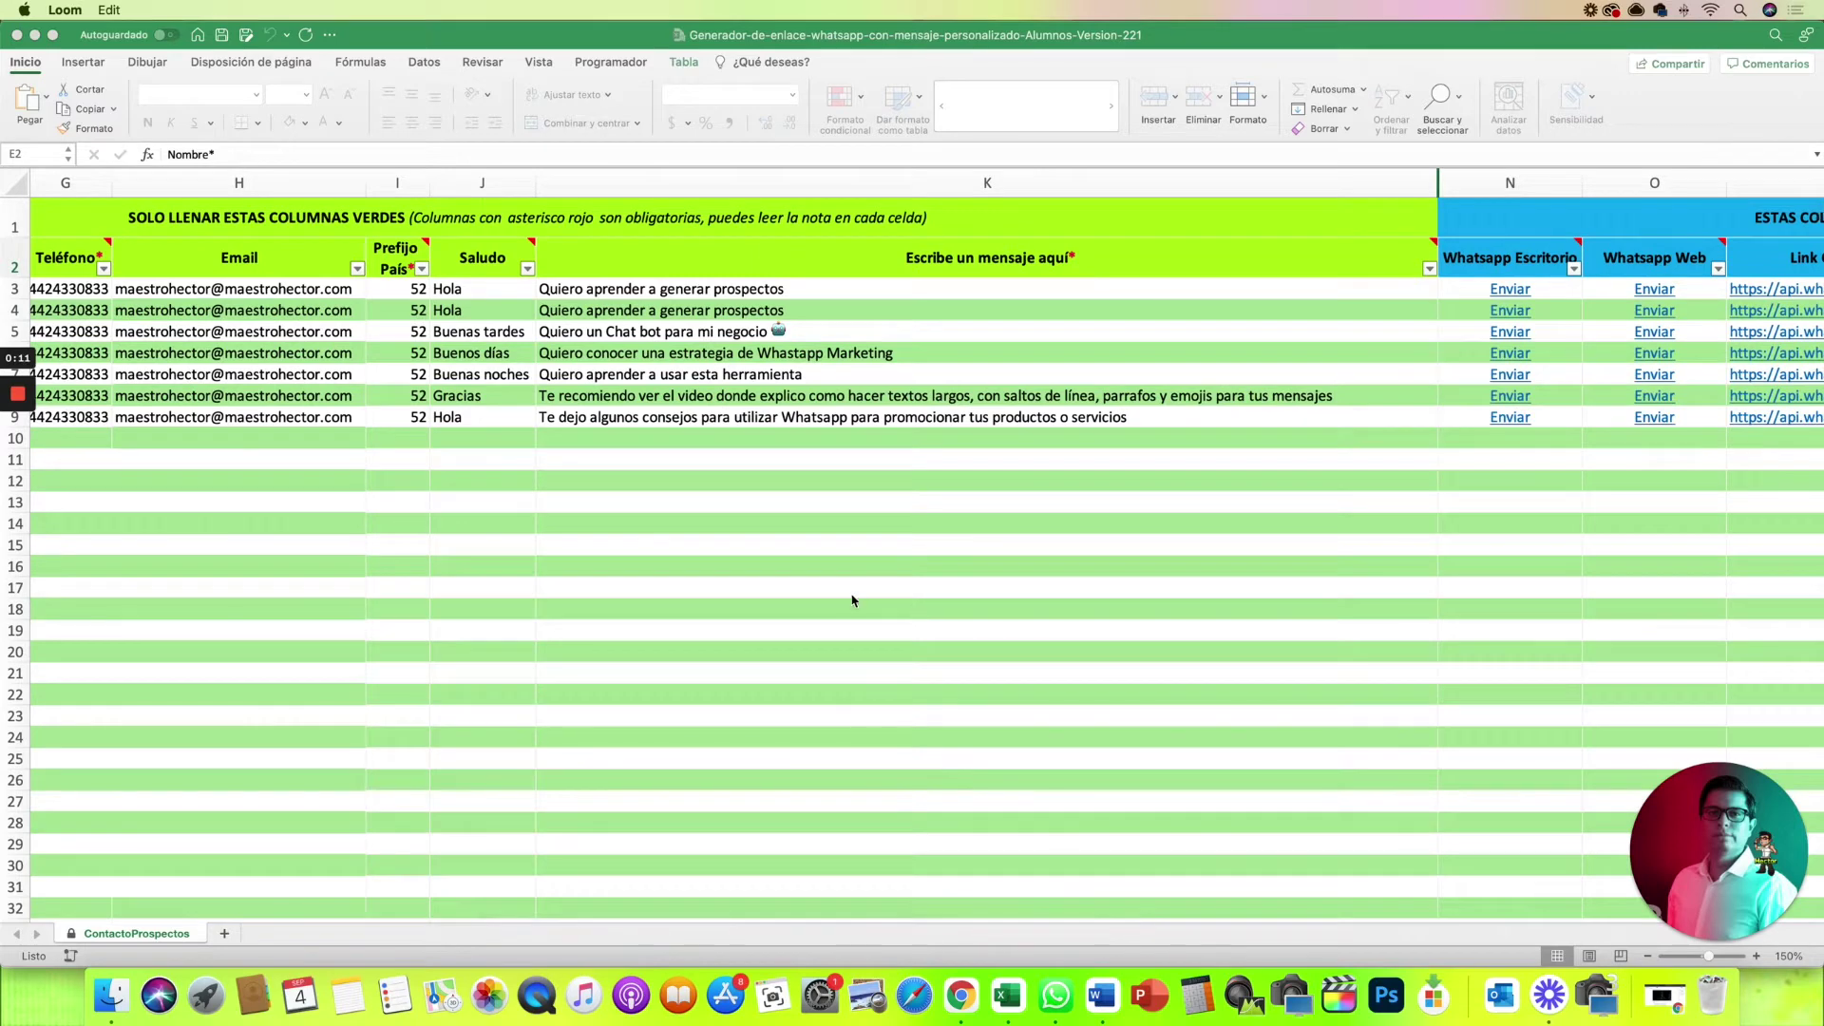
{"action": "scroll", "coordinate": [798, 601], "scroll_direction": "left", "scroll_amount": 1}
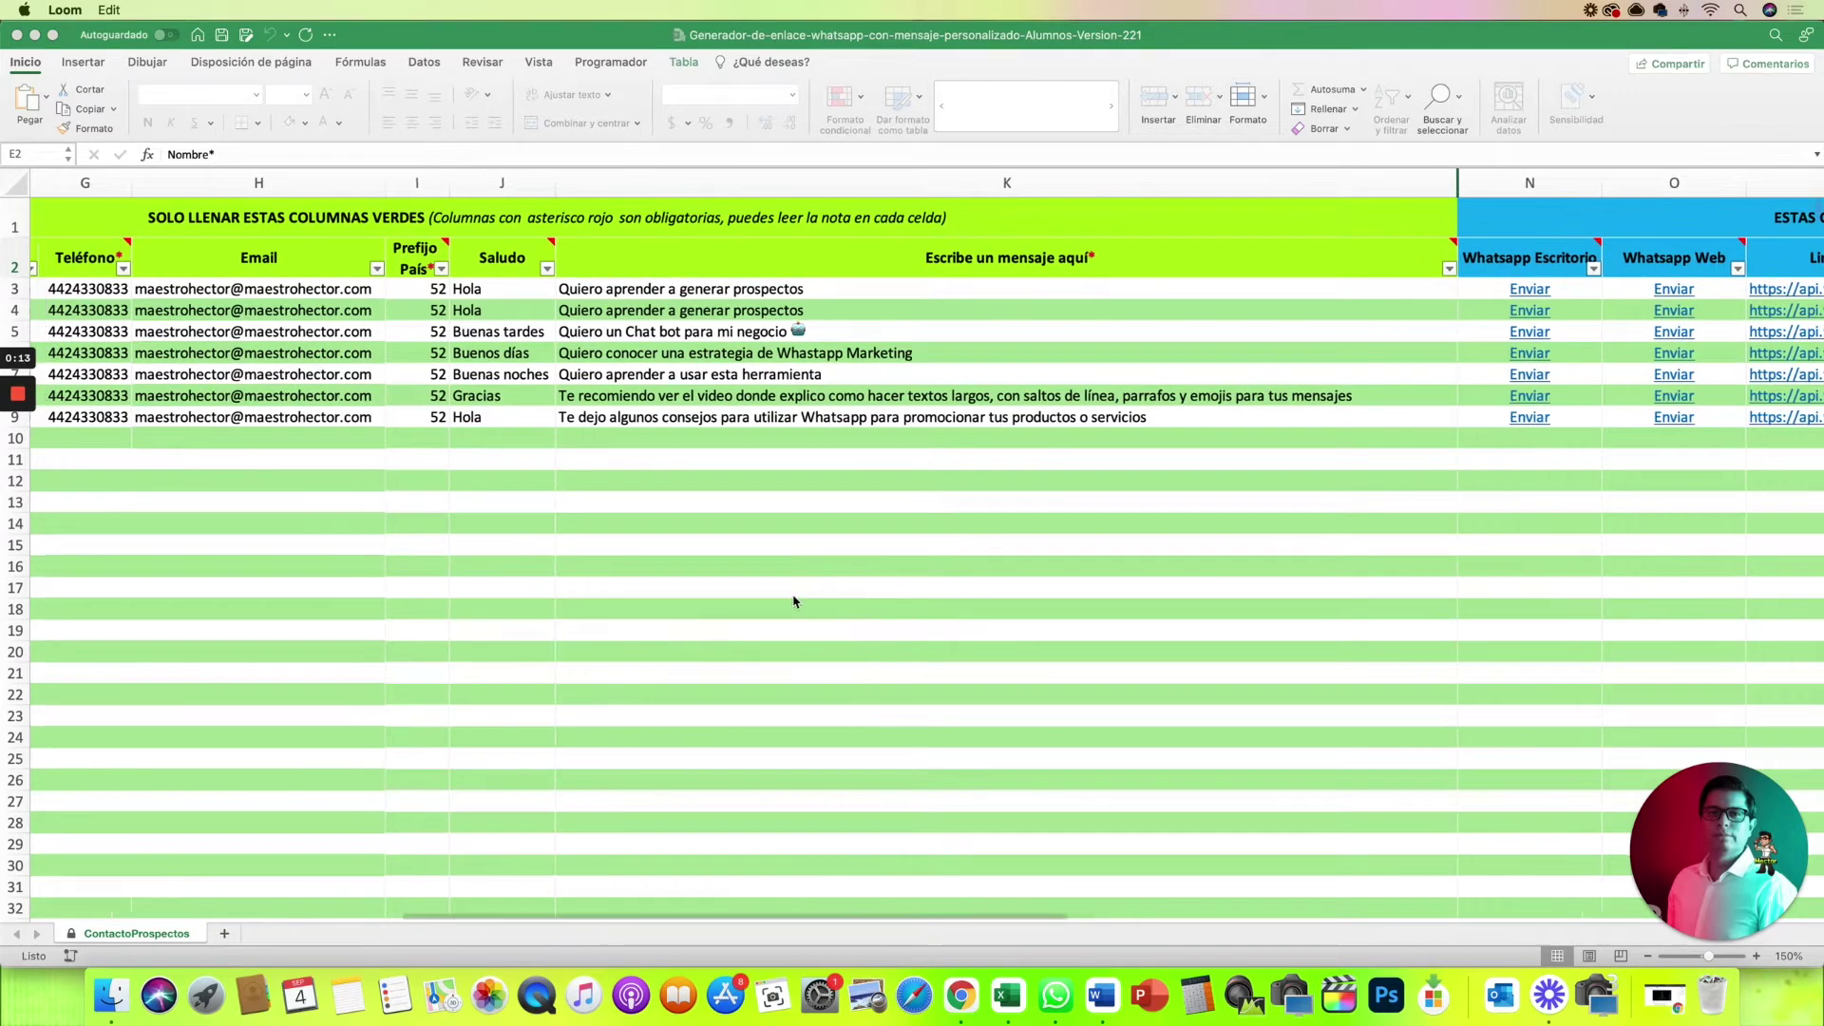
{"action": "scroll", "coordinate": [803, 600], "scroll_direction": "left", "scroll_amount": 4}
{"action": "scroll", "coordinate": [803, 600], "scroll_direction": "left", "scroll_amount": 5}
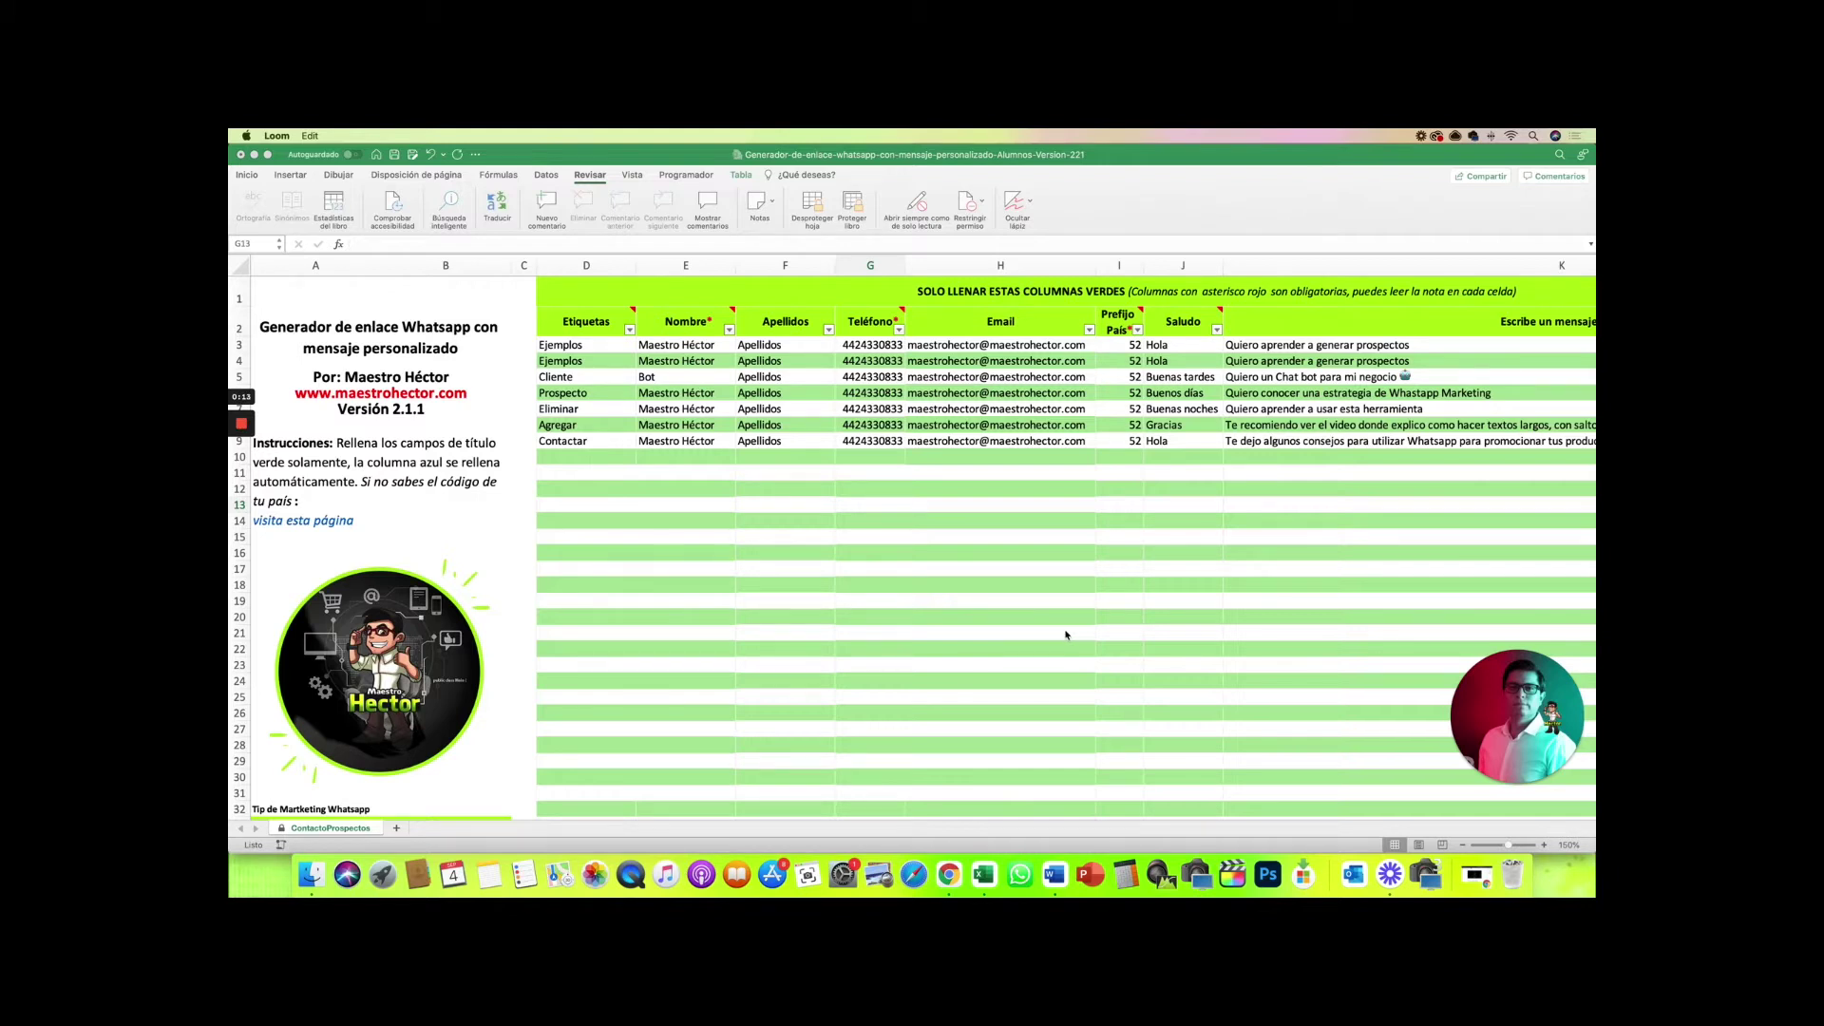
{"action": "scroll", "coordinate": [1047, 601], "scroll_direction": "right", "scroll_amount": 2}
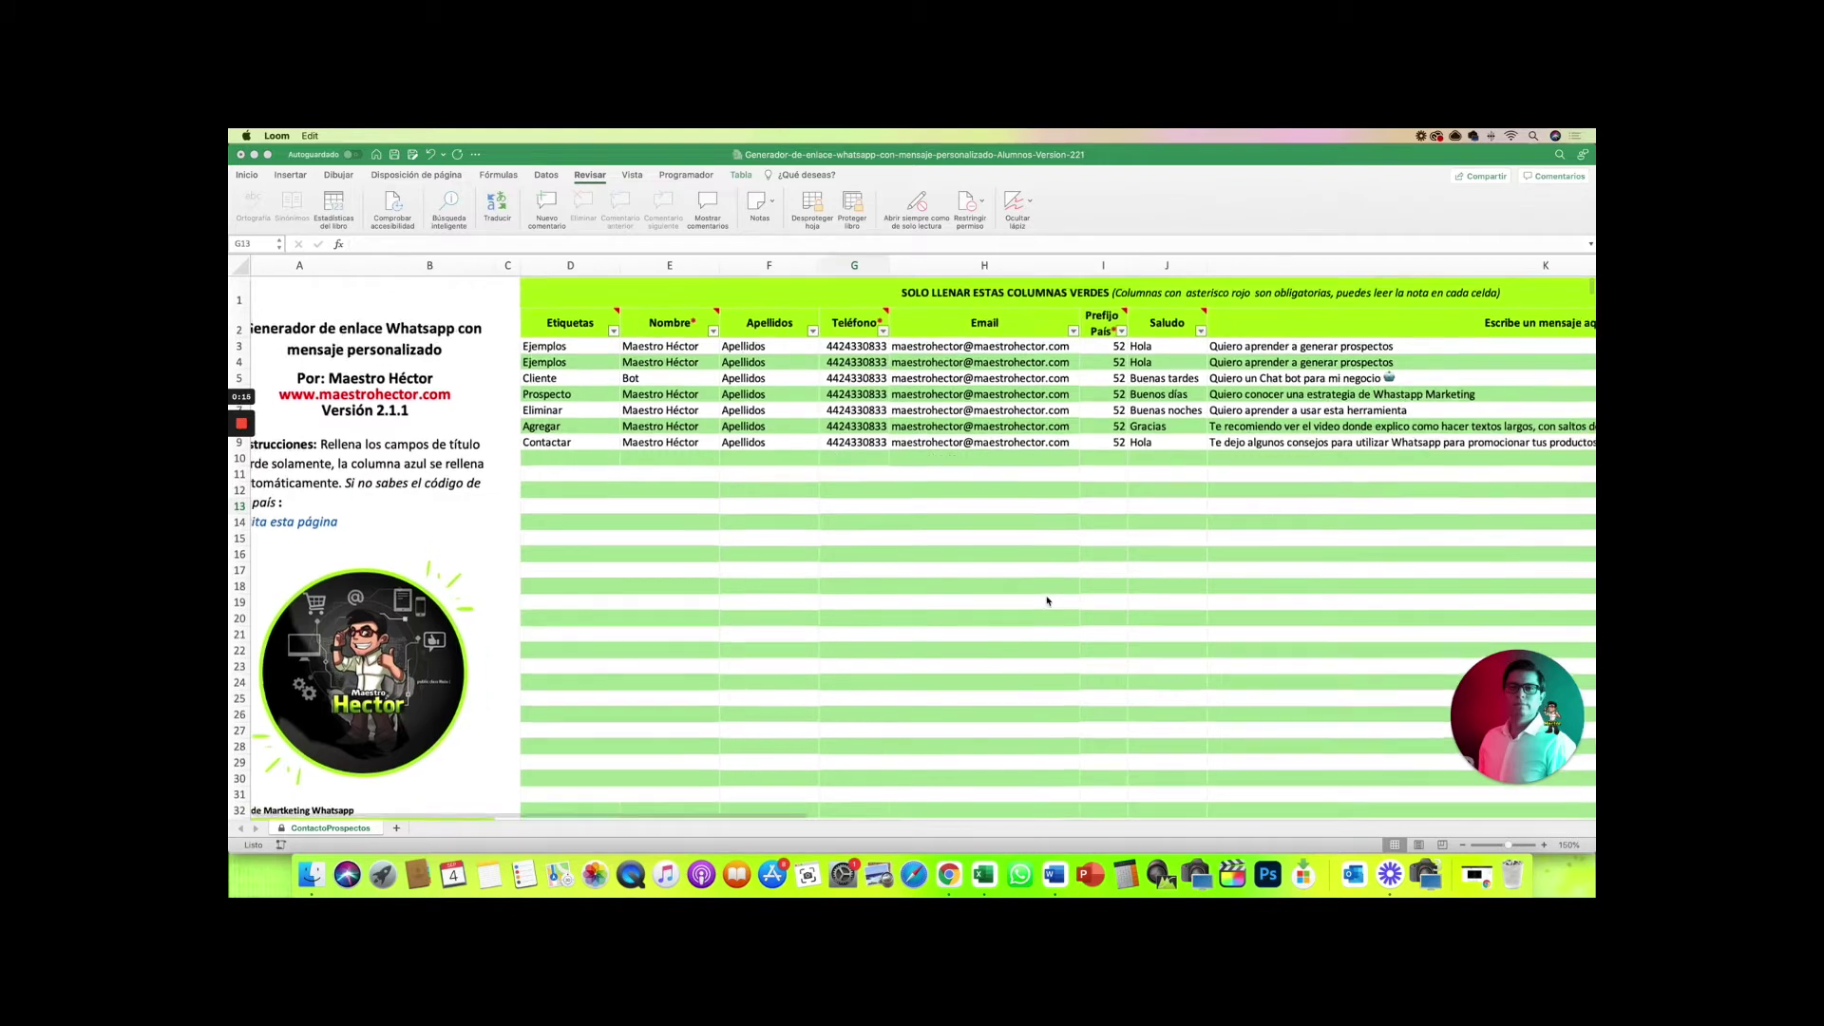
{"action": "scroll", "coordinate": [1047, 600], "scroll_direction": "right", "scroll_amount": 2}
{"action": "scroll", "coordinate": [1044, 600], "scroll_direction": "right", "scroll_amount": 3}
{"action": "scroll", "coordinate": [1042, 601], "scroll_direction": "right", "scroll_amount": 2}
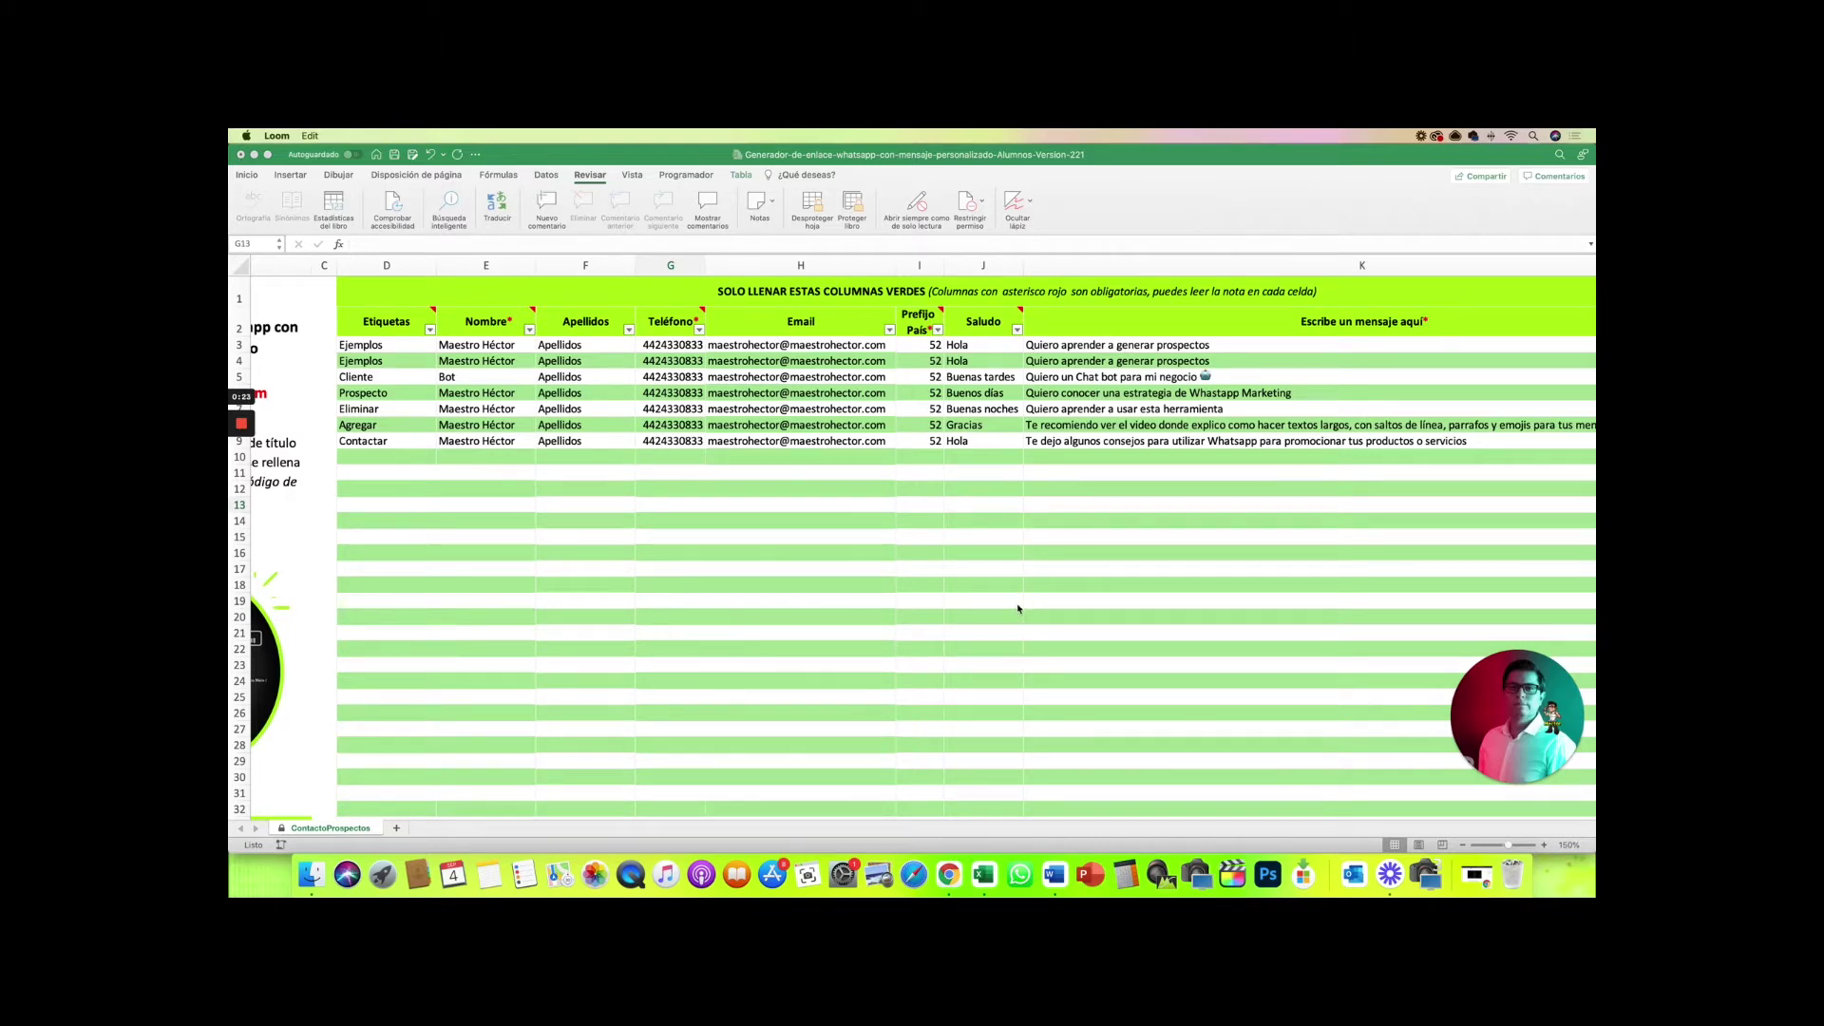
{"action": "scroll", "coordinate": [1018, 608], "scroll_direction": "left", "scroll_amount": 3}
{"action": "scroll", "coordinate": [1018, 608], "scroll_direction": "down", "scroll_amount": 1}
{"action": "scroll", "coordinate": [1019, 608], "scroll_direction": "right", "scroll_amount": 1}
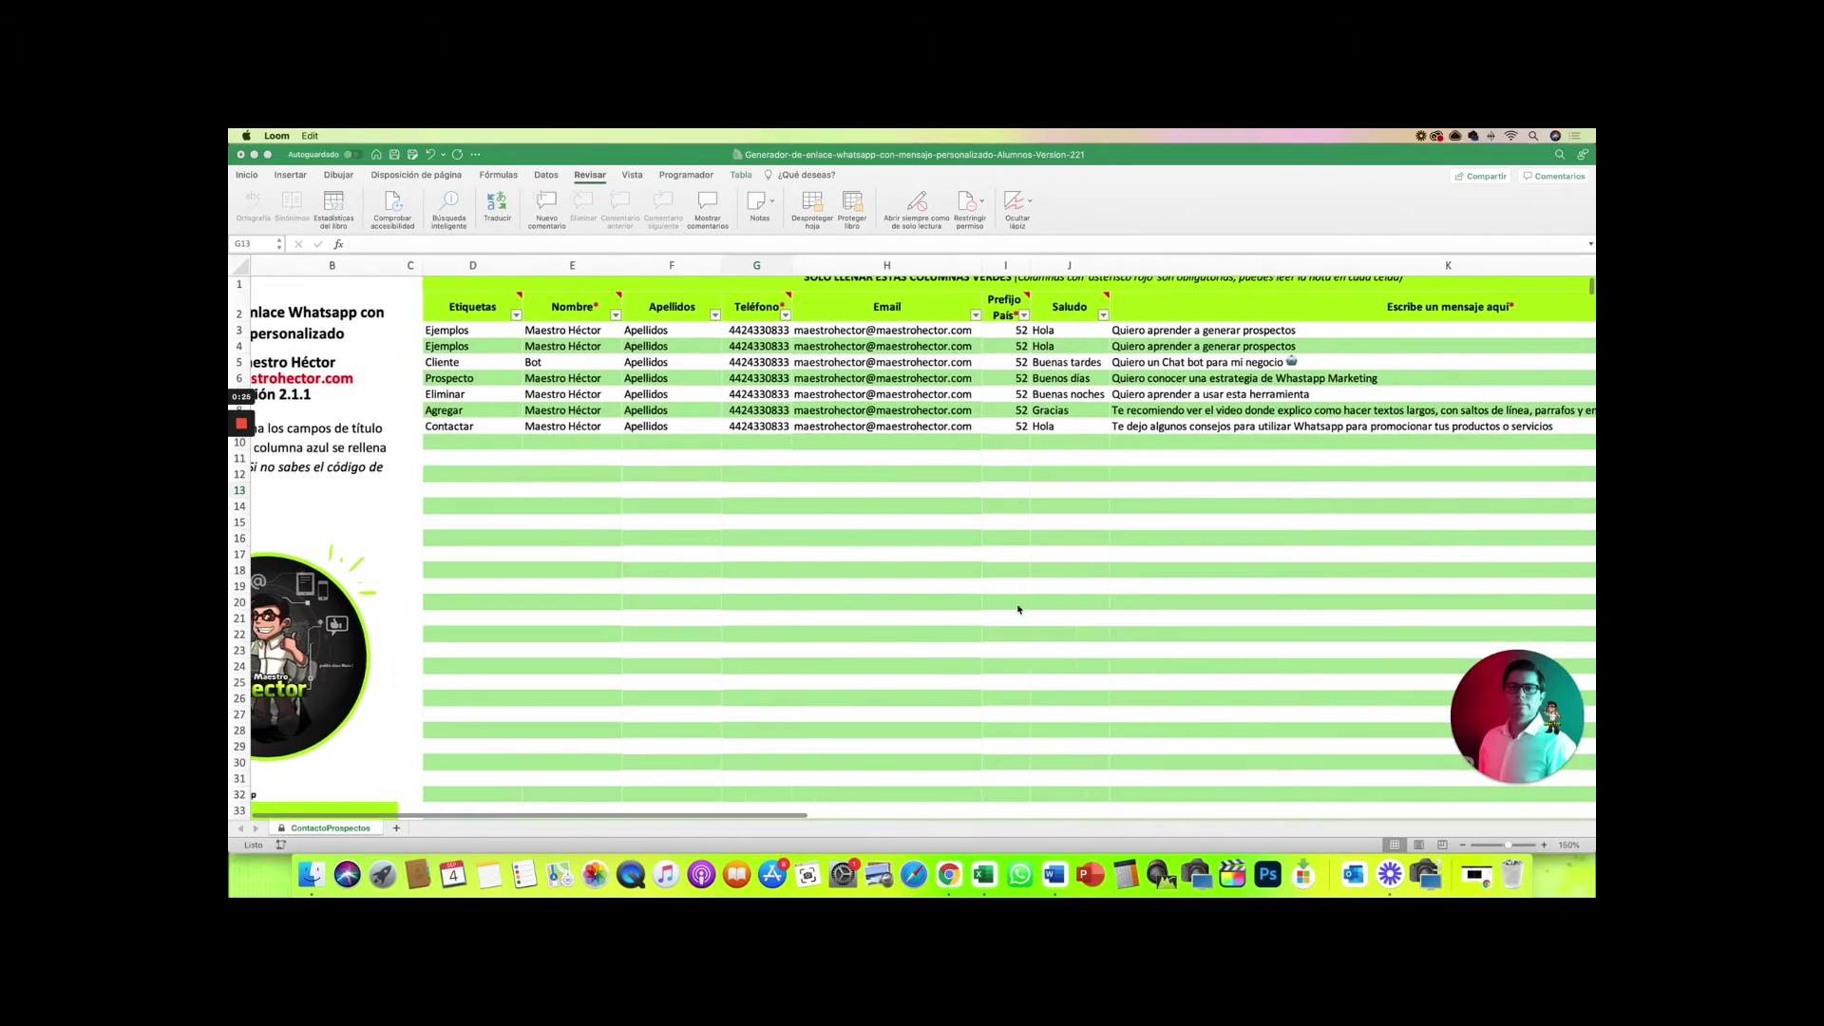
{"action": "scroll", "coordinate": [1019, 609], "scroll_direction": "right", "scroll_amount": 3}
{"action": "scroll", "coordinate": [682, 577], "scroll_direction": "left", "scroll_amount": 5}
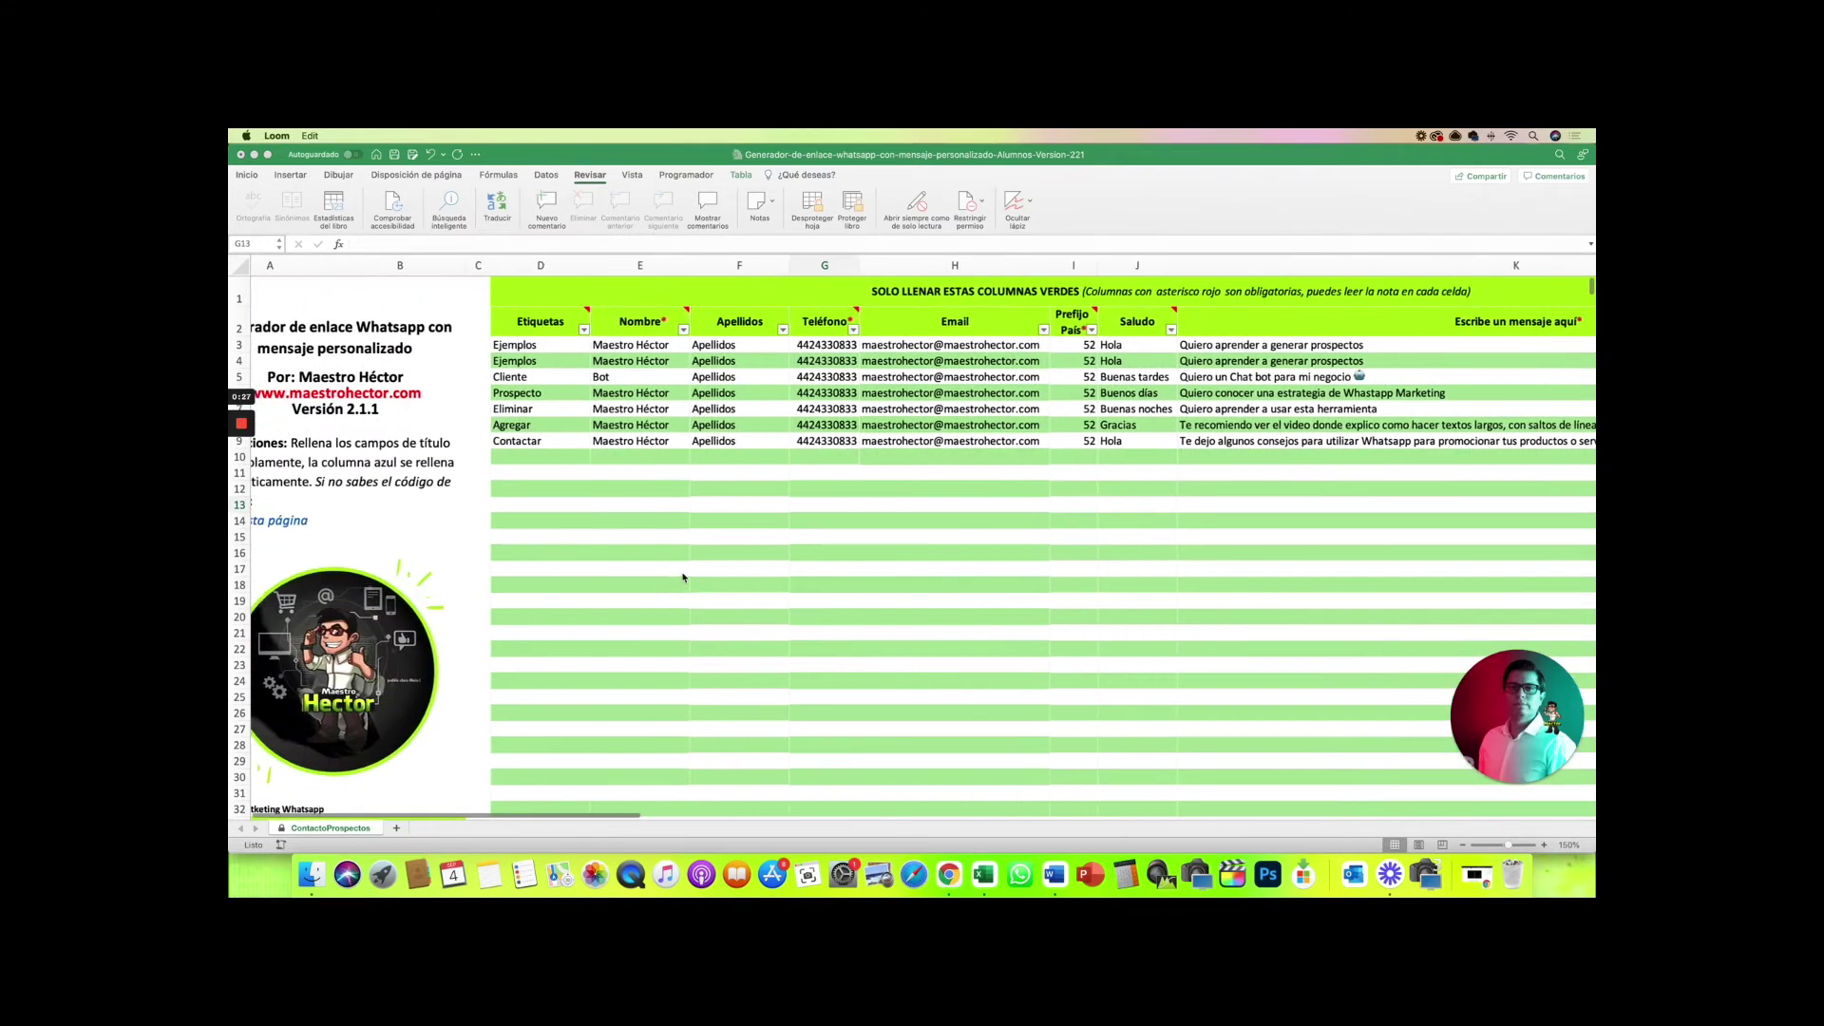
{"action": "scroll", "coordinate": [682, 577], "scroll_direction": "up", "scroll_amount": 1}
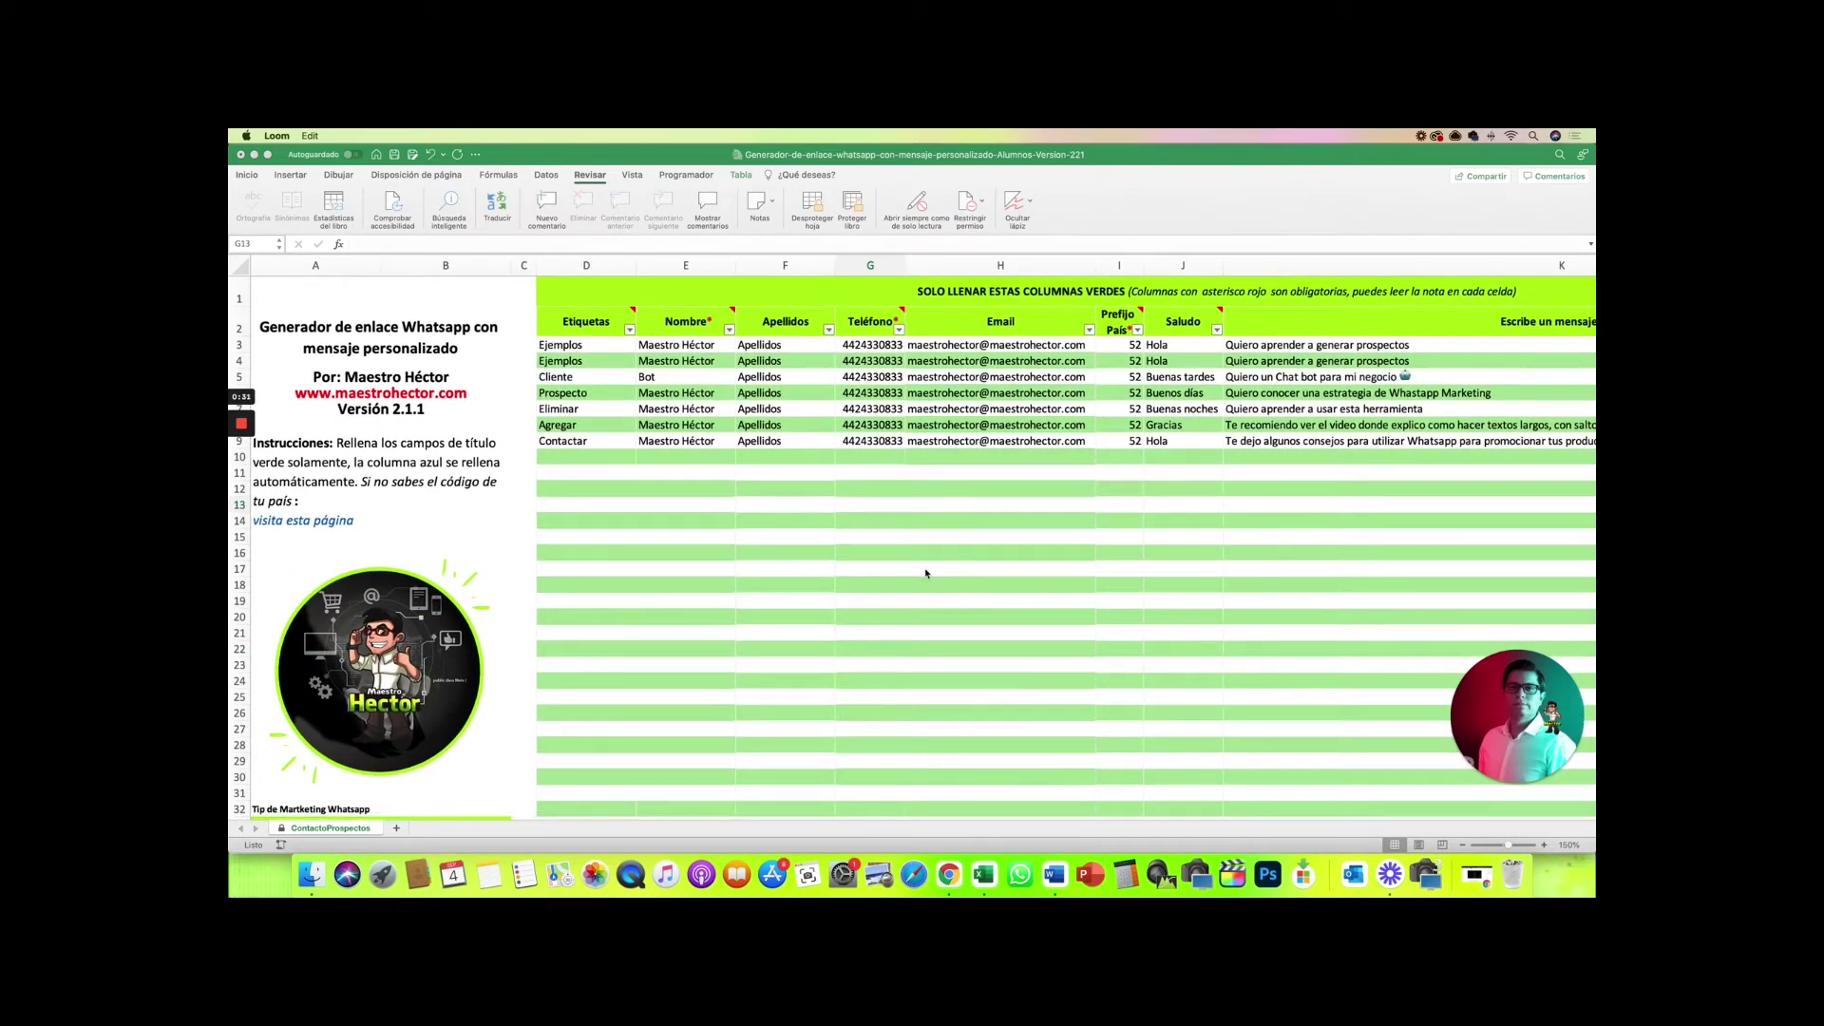
{"action": "scroll", "coordinate": [926, 573], "scroll_direction": "right", "scroll_amount": 3}
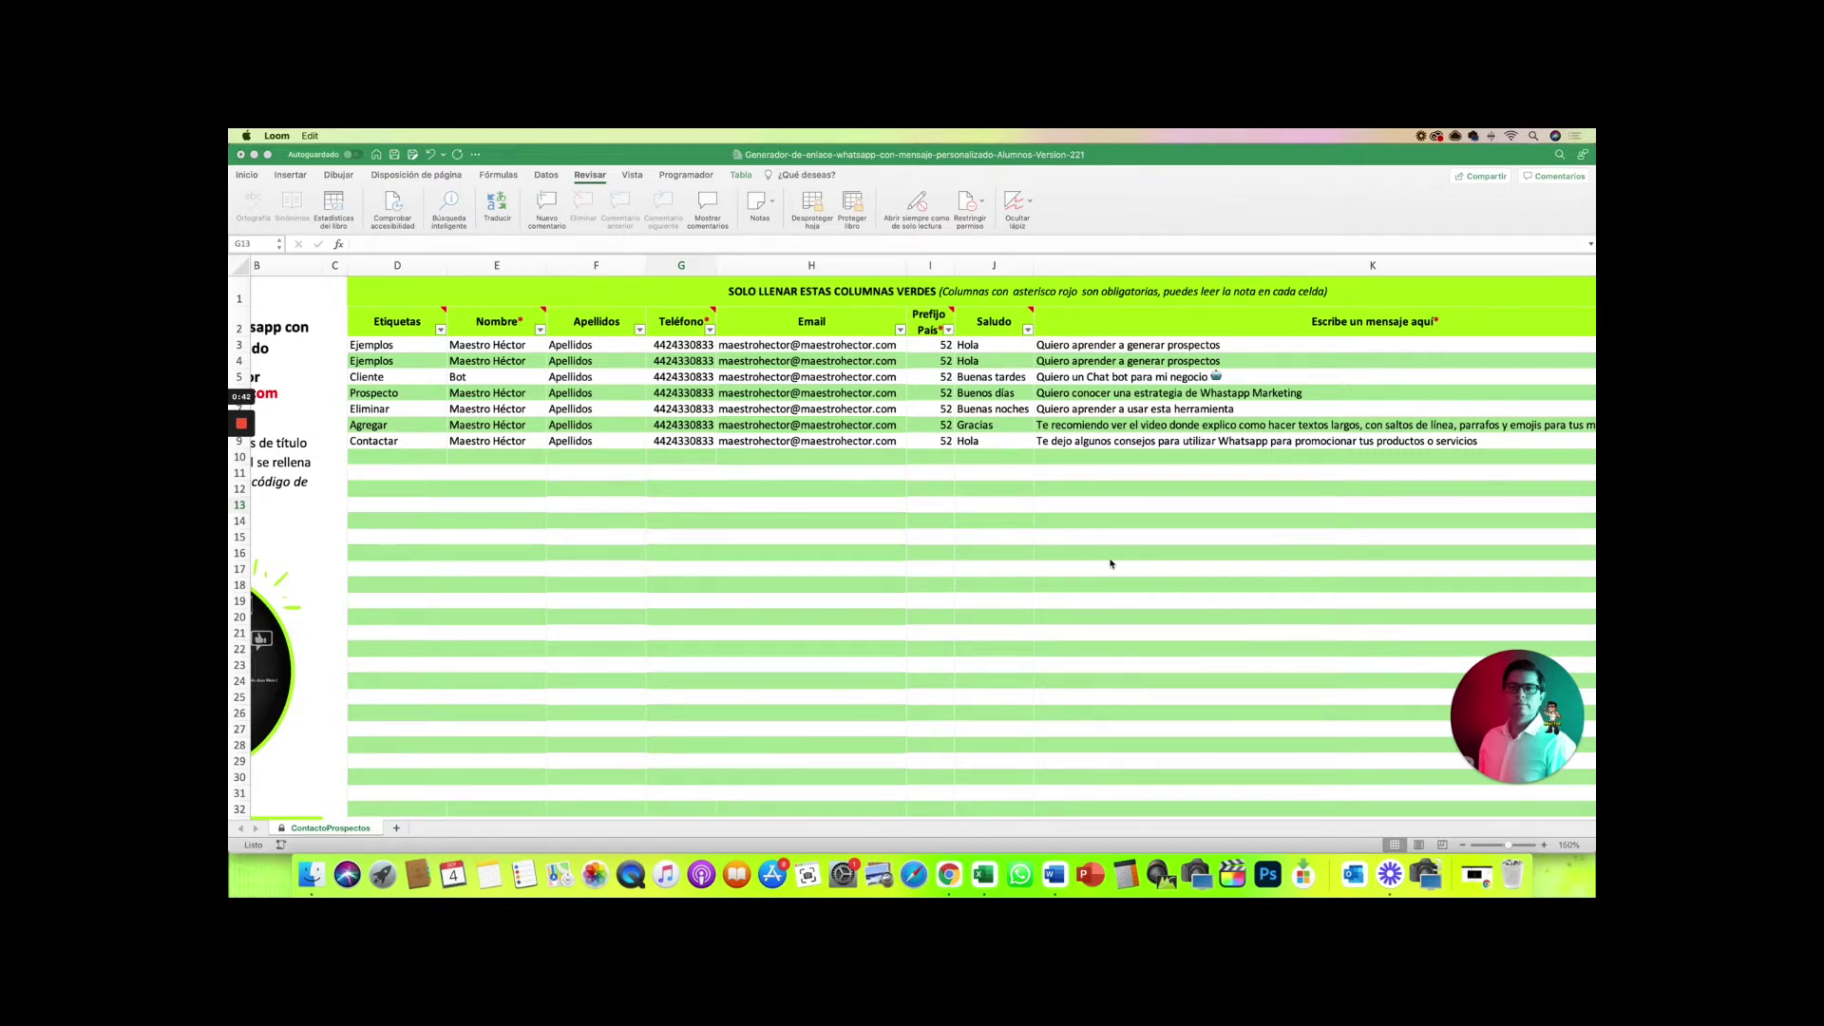
{"action": "scroll", "coordinate": [1109, 563], "scroll_direction": "right", "scroll_amount": 3}
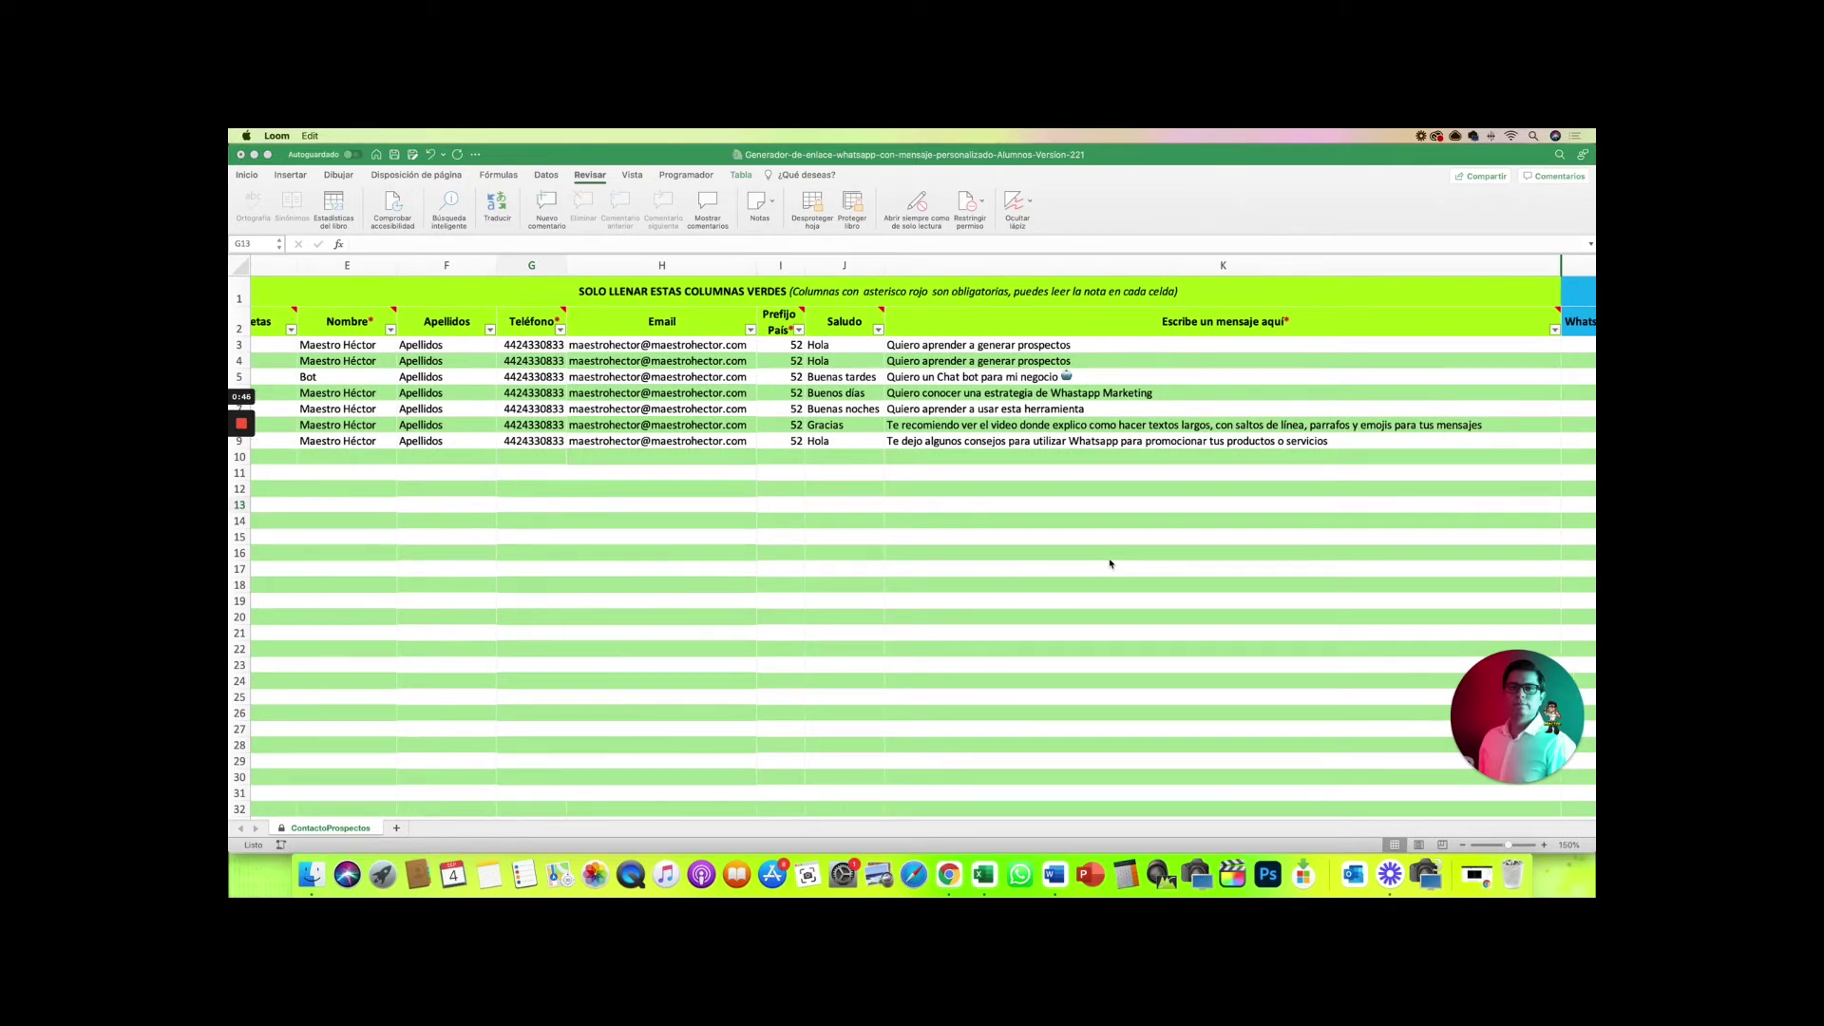
{"action": "scroll", "coordinate": [1204, 564], "scroll_direction": "right", "scroll_amount": 3}
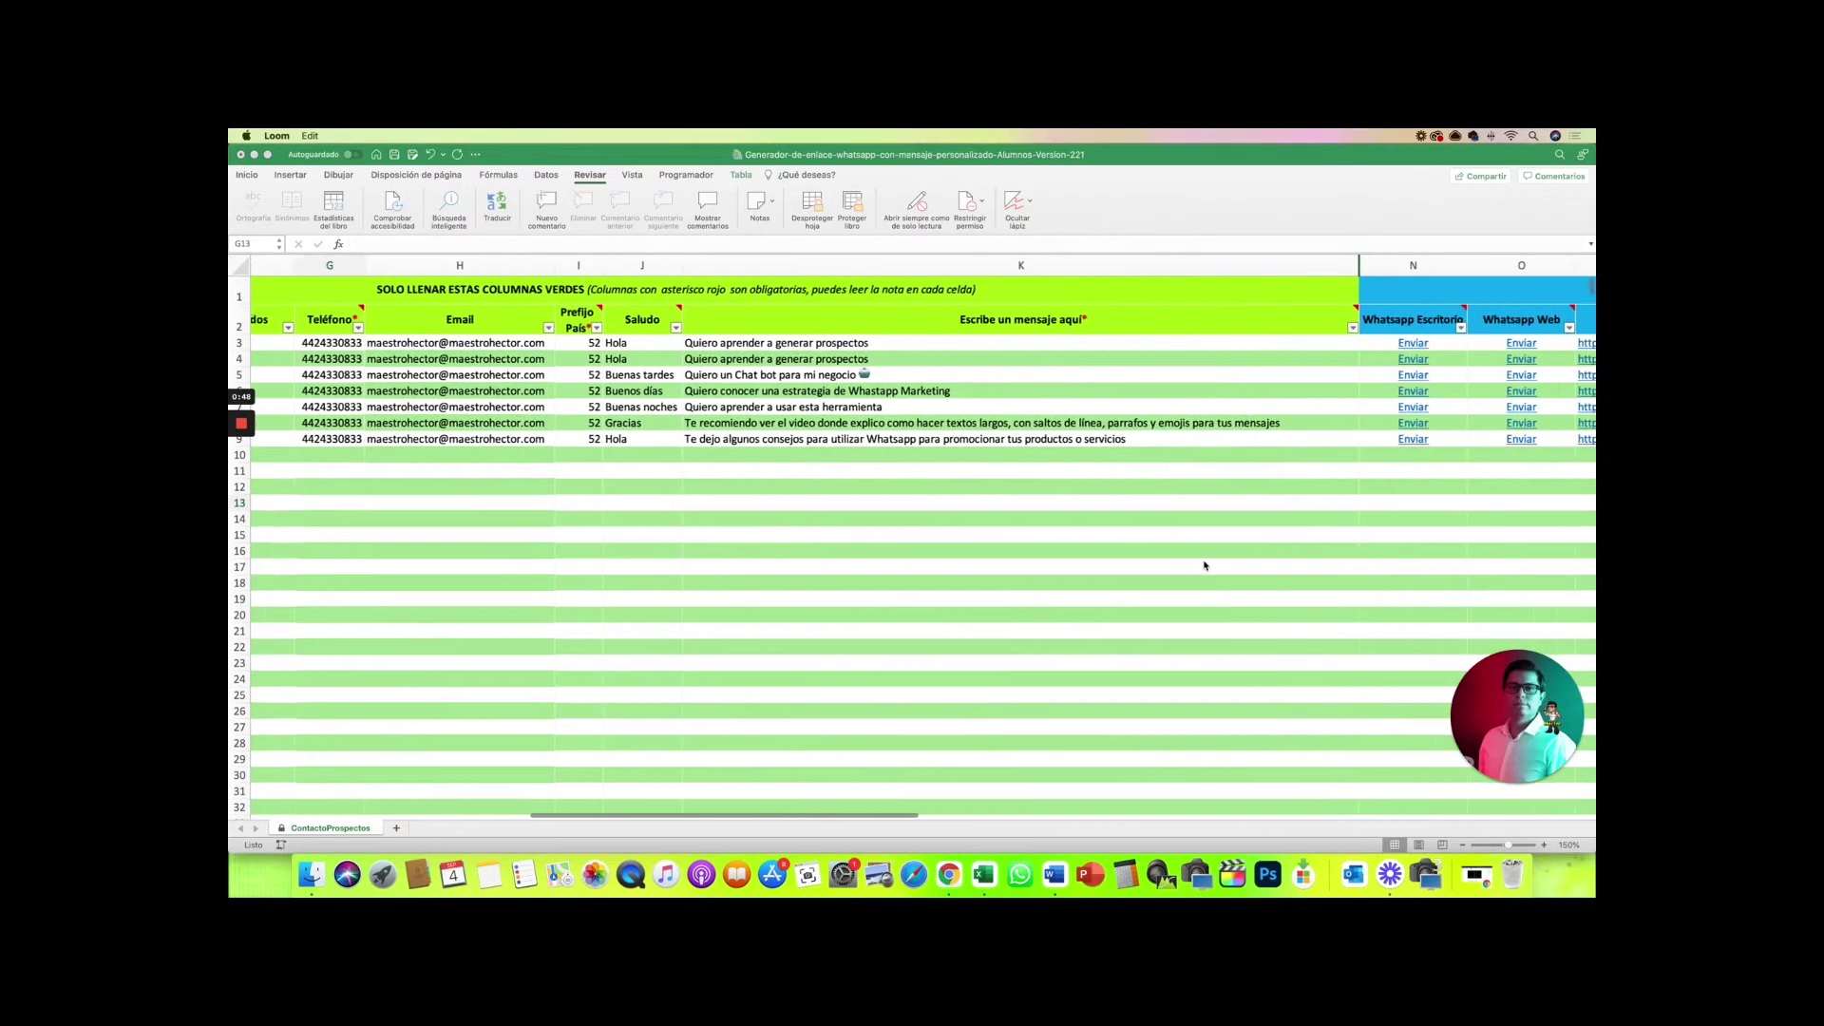
{"action": "scroll", "coordinate": [1204, 565], "scroll_direction": "right", "scroll_amount": 2}
{"action": "scroll", "coordinate": [1205, 564], "scroll_direction": "right", "scroll_amount": 1}
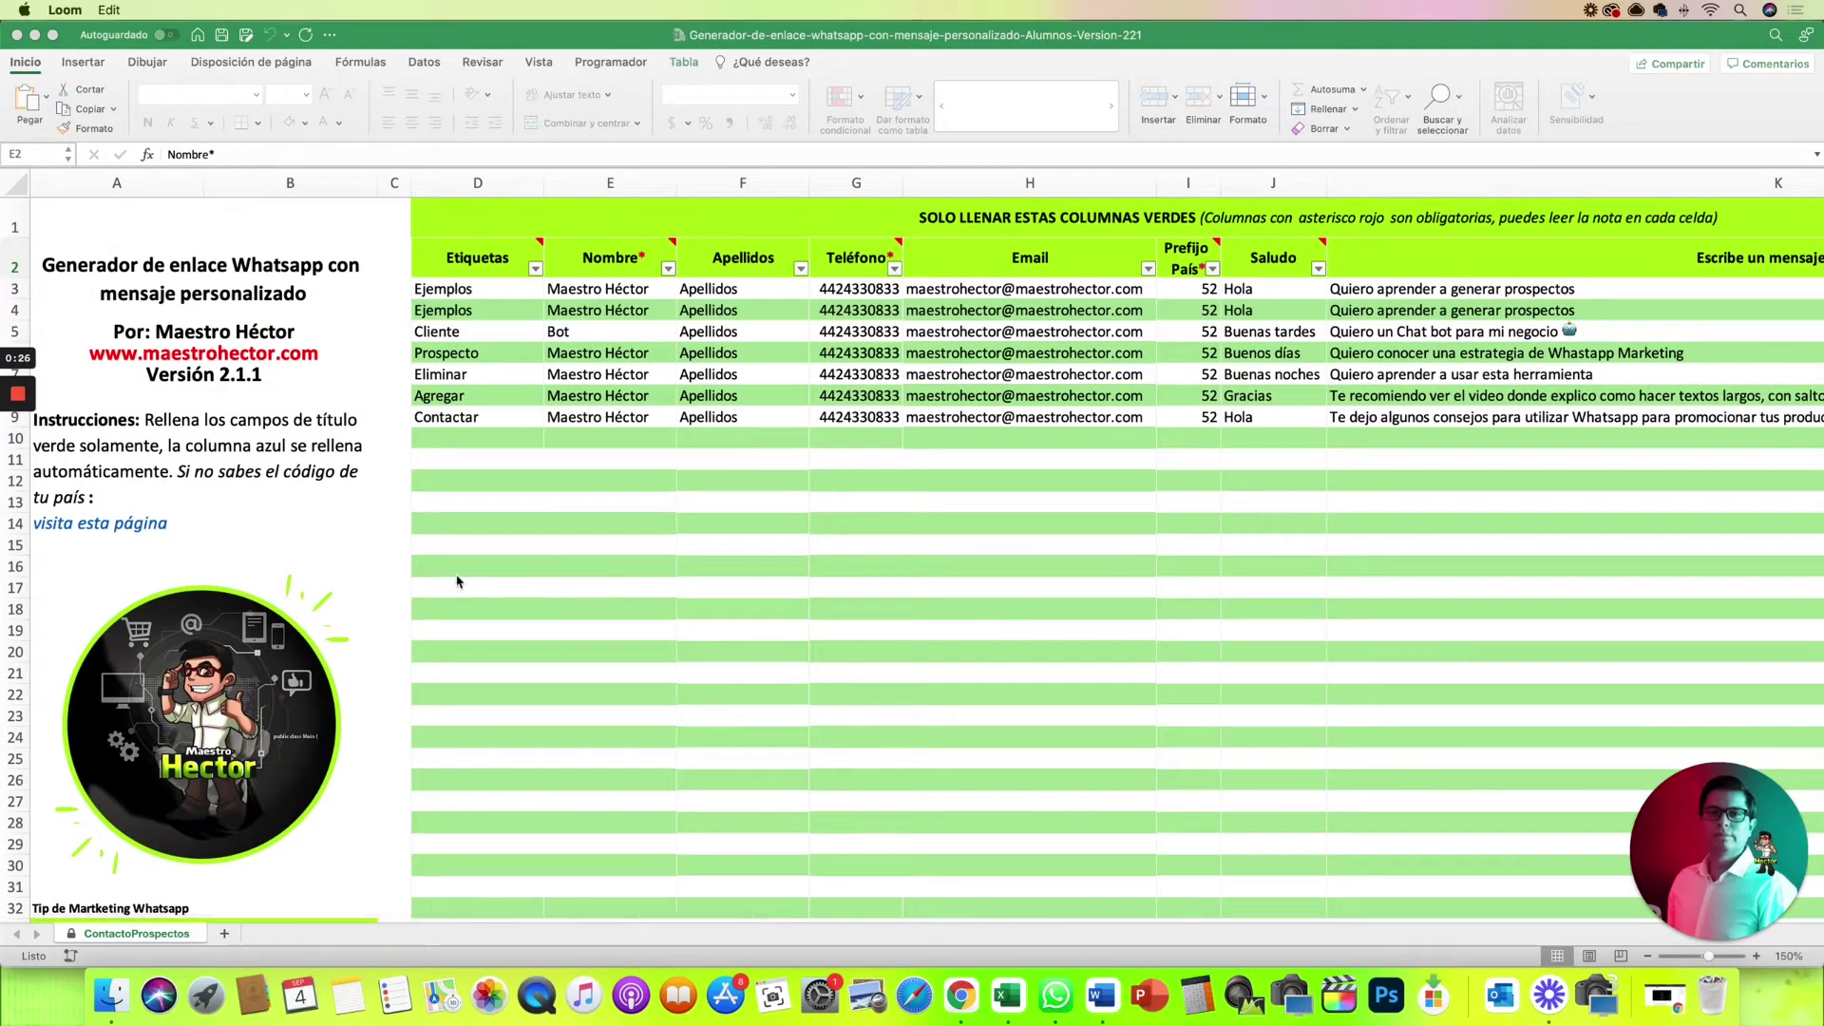
{"action": "scroll", "coordinate": [370, 570], "scroll_direction": "down", "scroll_amount": 10}
{"action": "scroll", "coordinate": [369, 570], "scroll_direction": "up", "scroll_amount": 10}
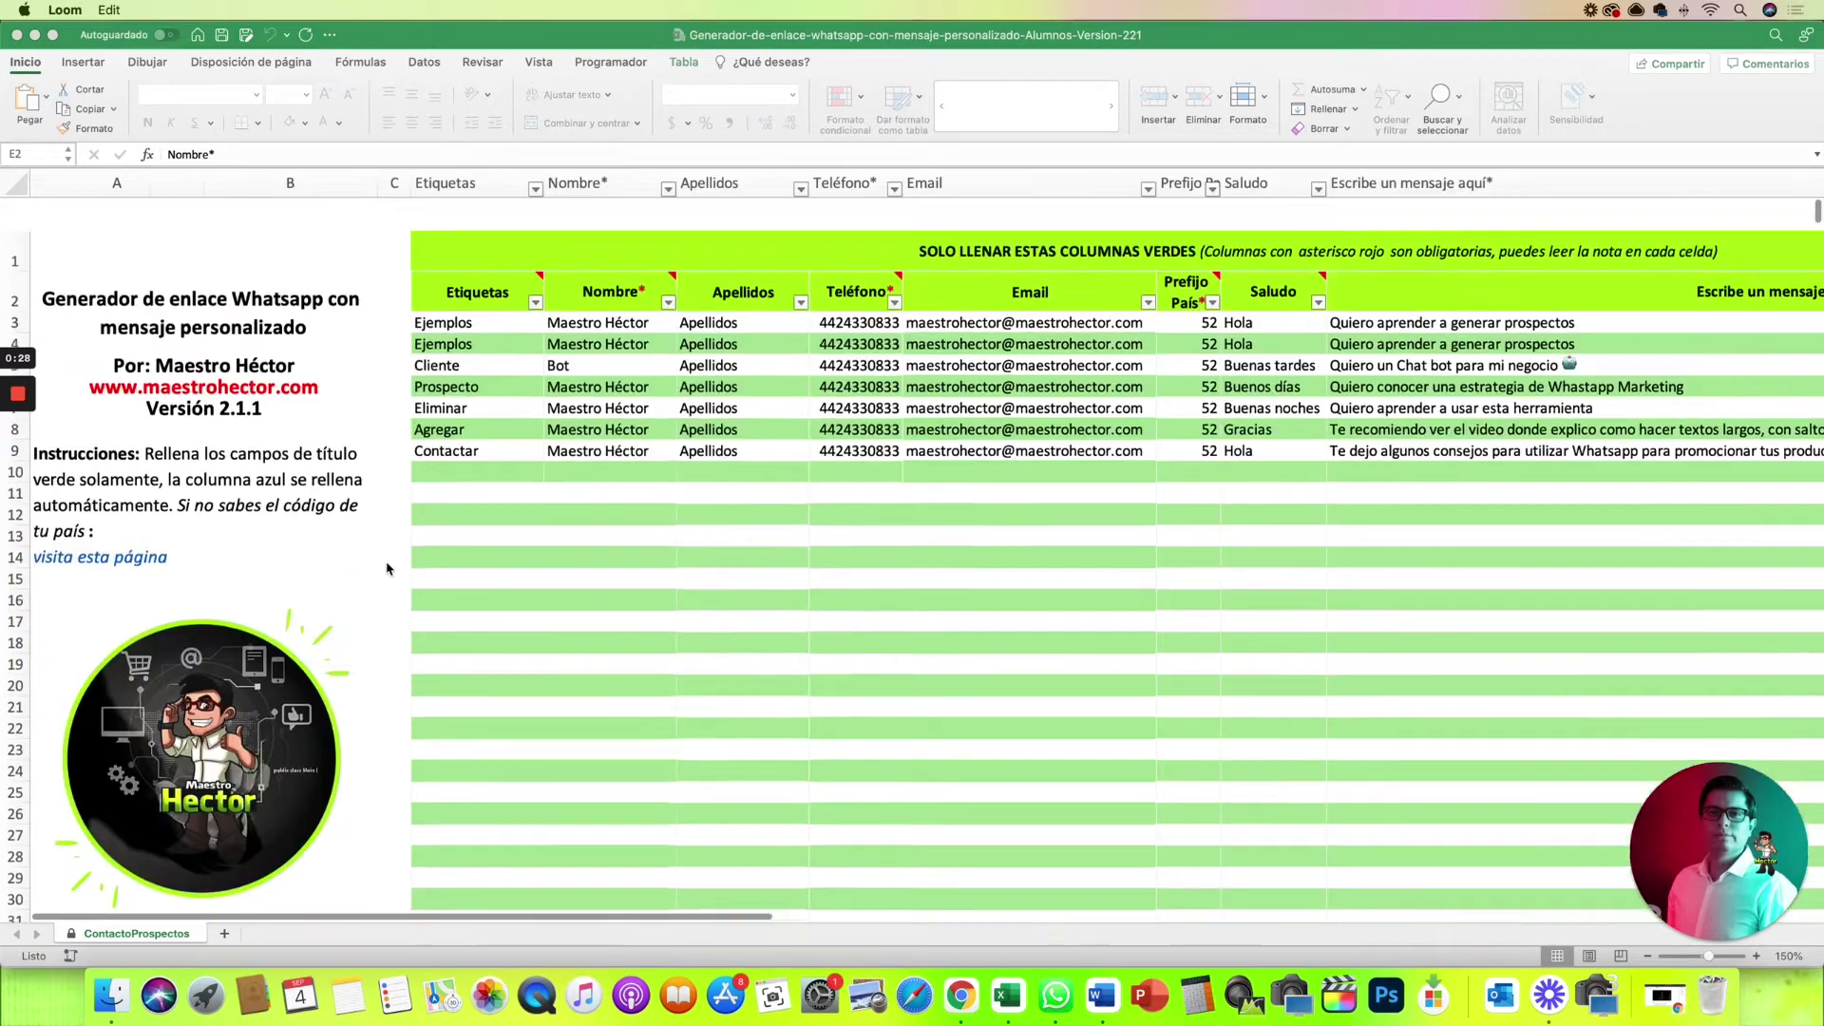
{"action": "scroll", "coordinate": [1178, 579], "scroll_direction": "right", "scroll_amount": 3}
{"action": "scroll", "coordinate": [1130, 427], "scroll_direction": "right", "scroll_amount": 3}
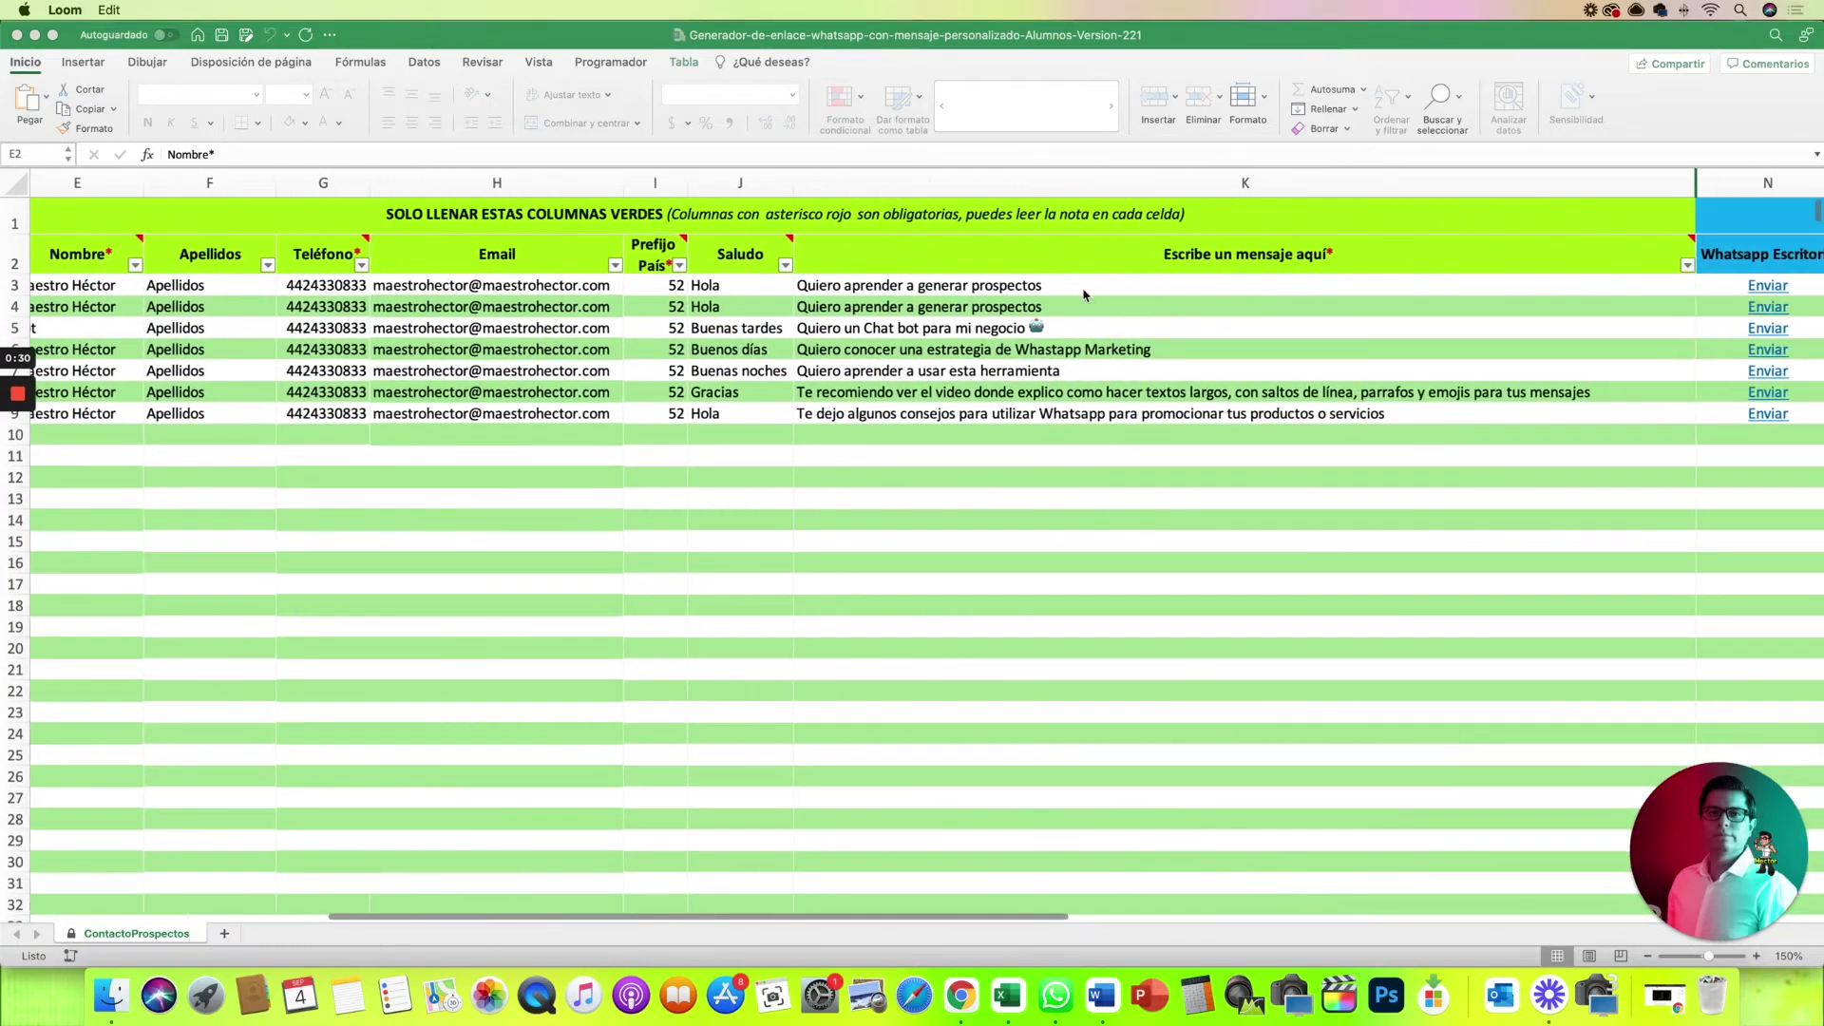
{"action": "scroll", "coordinate": [1400, 534], "scroll_direction": "right", "scroll_amount": 3}
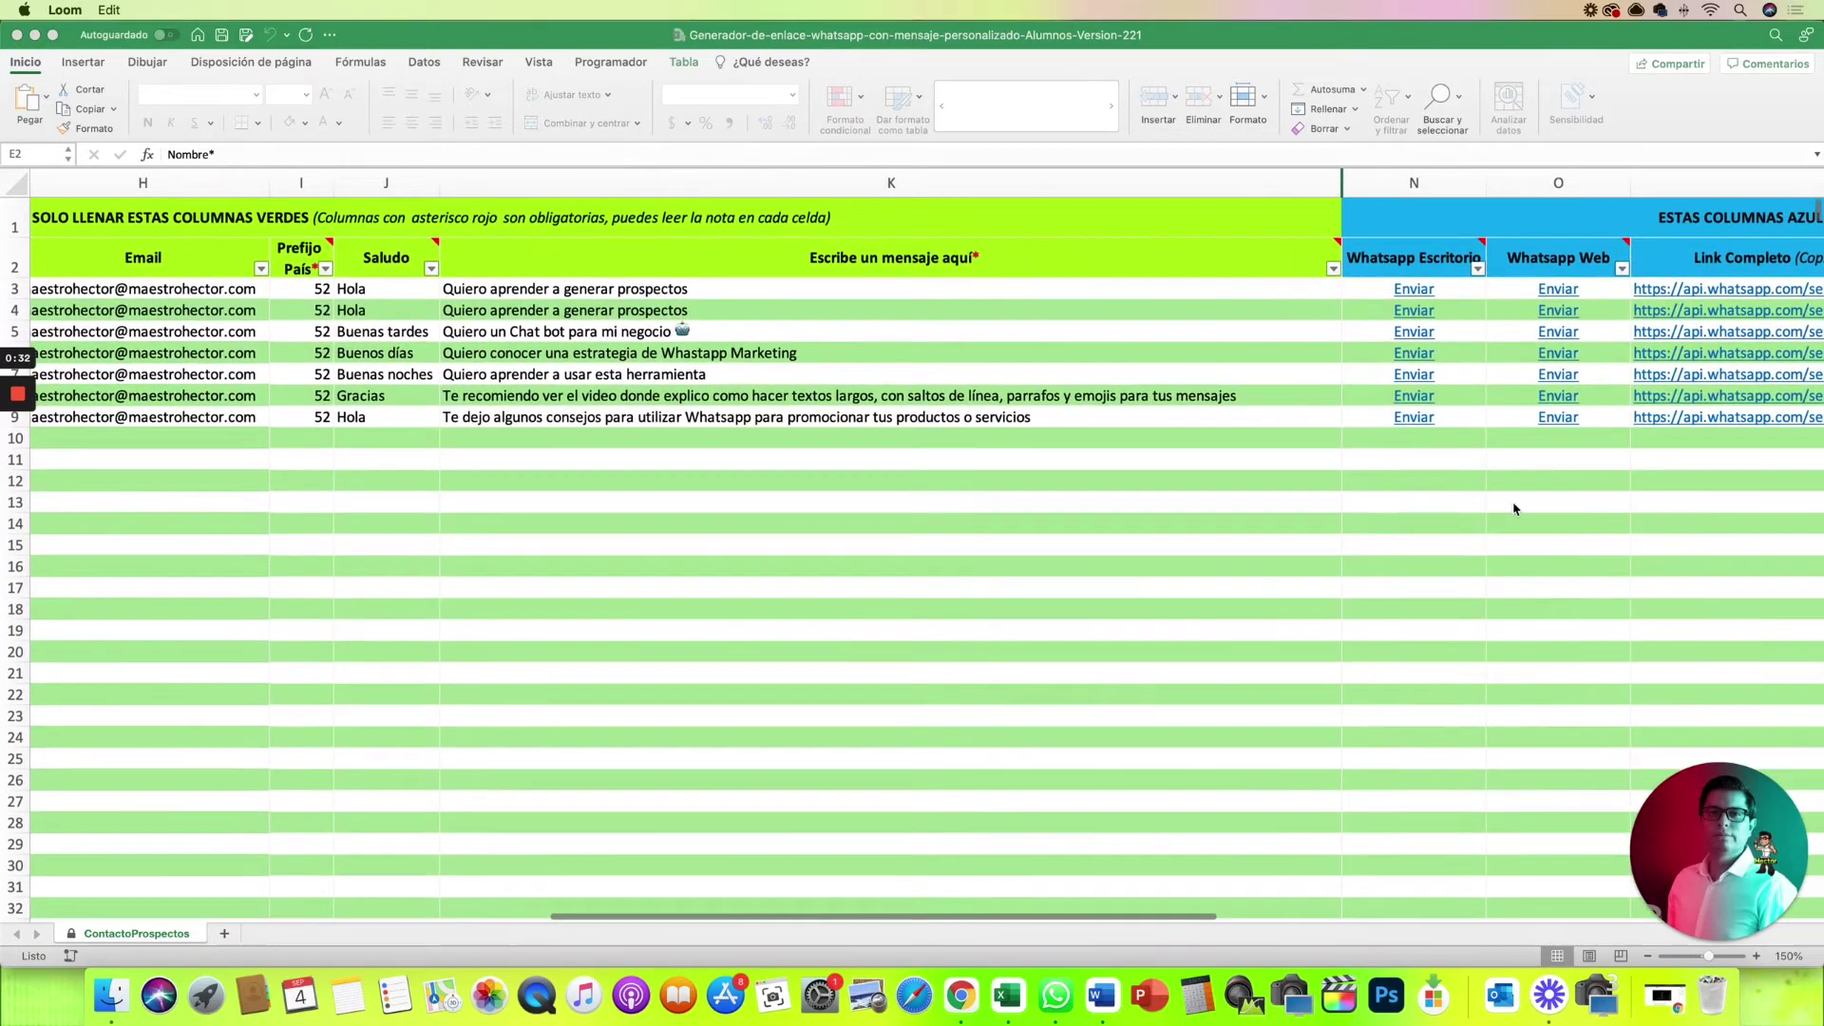
{"action": "scroll", "coordinate": [1400, 534], "scroll_direction": "right", "scroll_amount": 2}
{"action": "scroll", "coordinate": [1400, 534], "scroll_direction": "right", "scroll_amount": 2}
{"action": "scroll", "coordinate": [891, 511], "scroll_direction": "right", "scroll_amount": 2}
{"action": "scroll", "coordinate": [860, 505], "scroll_direction": "left", "scroll_amount": 1}
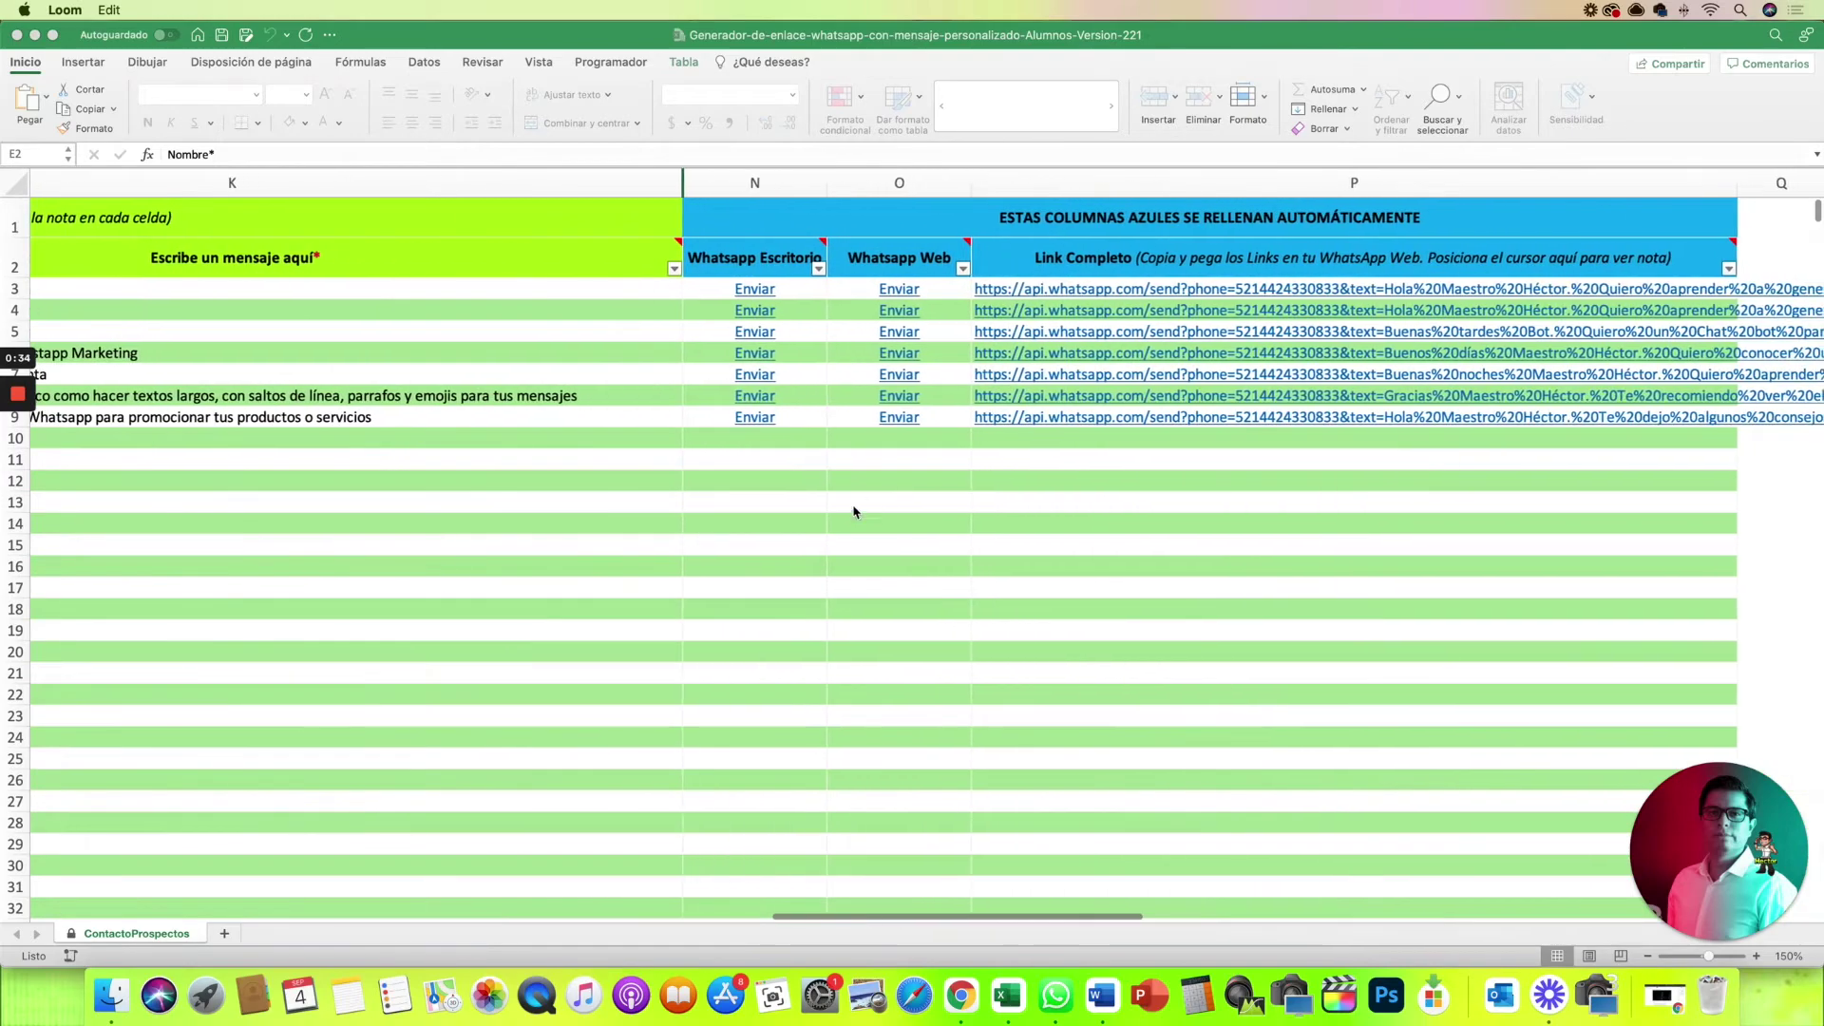
{"action": "scroll", "coordinate": [917, 530], "scroll_direction": "left", "scroll_amount": 4}
{"action": "scroll", "coordinate": [879, 533], "scroll_direction": "left", "scroll_amount": 5}
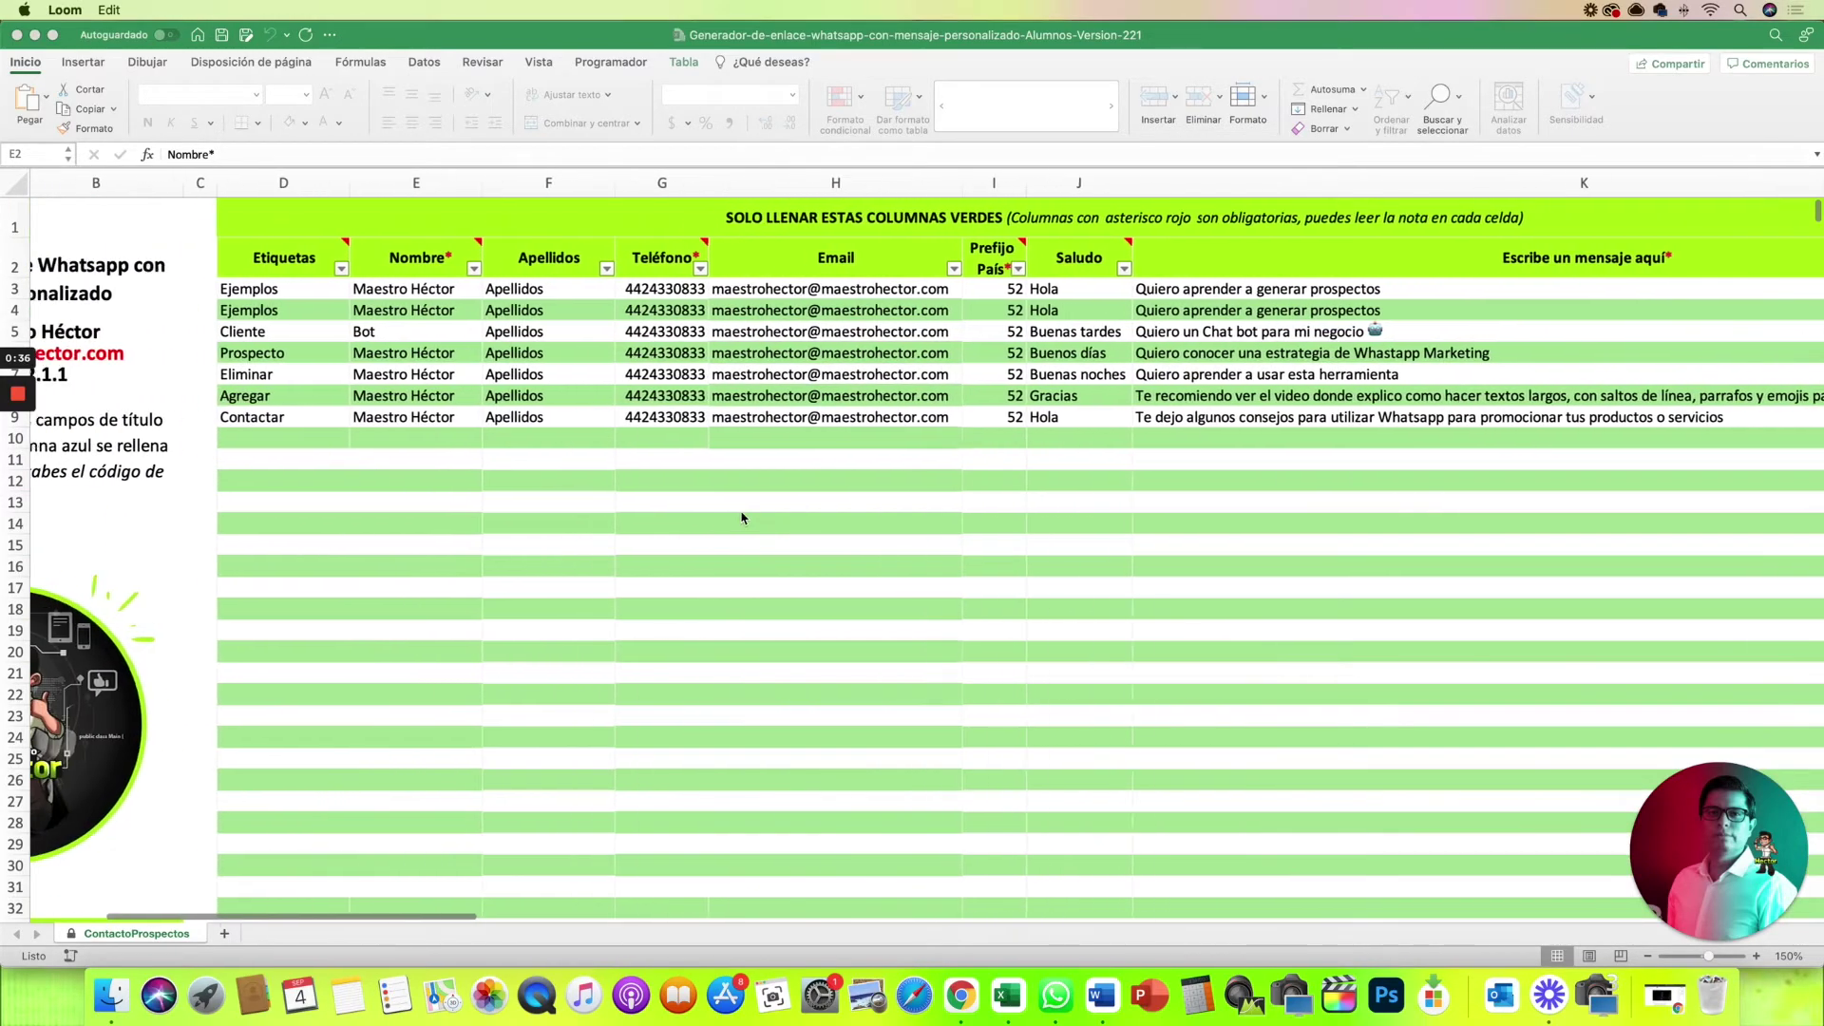
{"action": "scroll", "coordinate": [745, 513], "scroll_direction": "left", "scroll_amount": 1}
{"action": "left_click", "coordinate": [491, 269]}
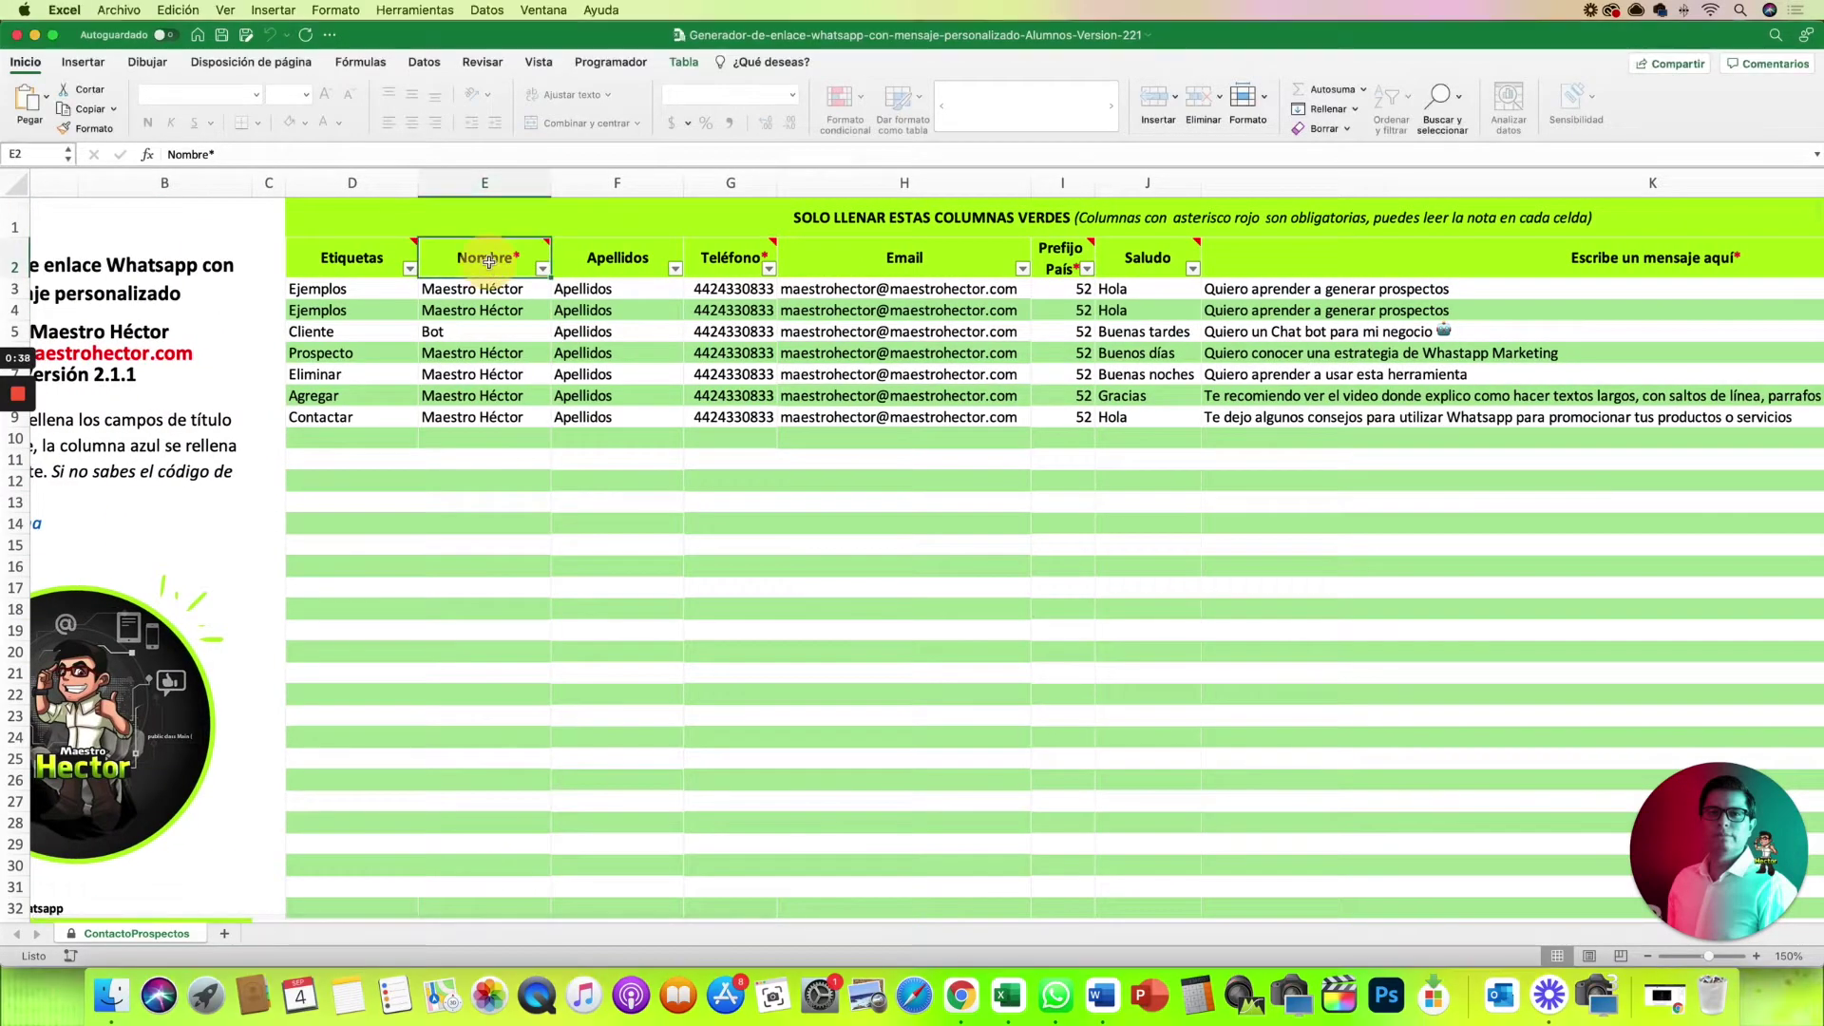
{"action": "left_click", "coordinate": [734, 262]}
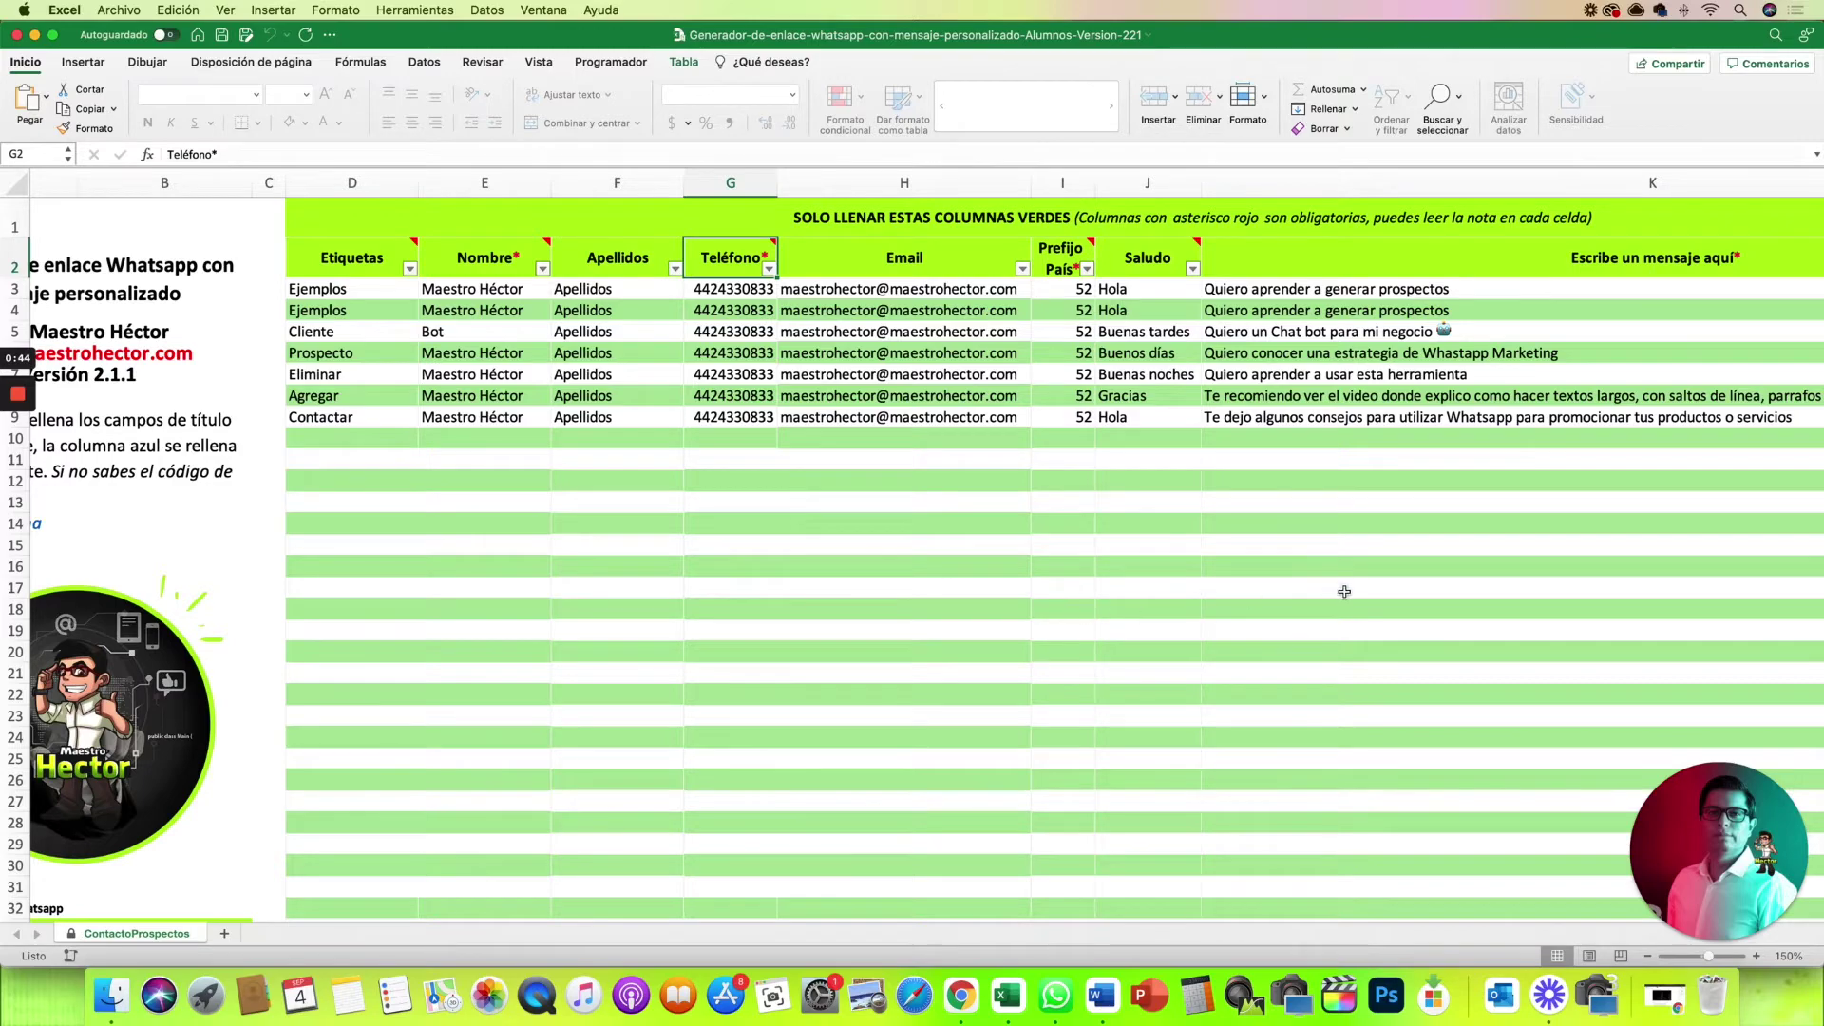
Enter test values 1 and 2 in the Etiquetas column, then clear D34 and D35
{"action": "scroll", "coordinate": [1345, 593], "scroll_direction": "right", "scroll_amount": 5}
{"action": "scroll", "coordinate": [1396, 599], "scroll_direction": "right", "scroll_amount": 5}
{"action": "scroll", "coordinate": [1423, 599], "scroll_direction": "right", "scroll_amount": 3}
{"action": "scroll", "coordinate": [1422, 599], "scroll_direction": "right", "scroll_amount": 2}
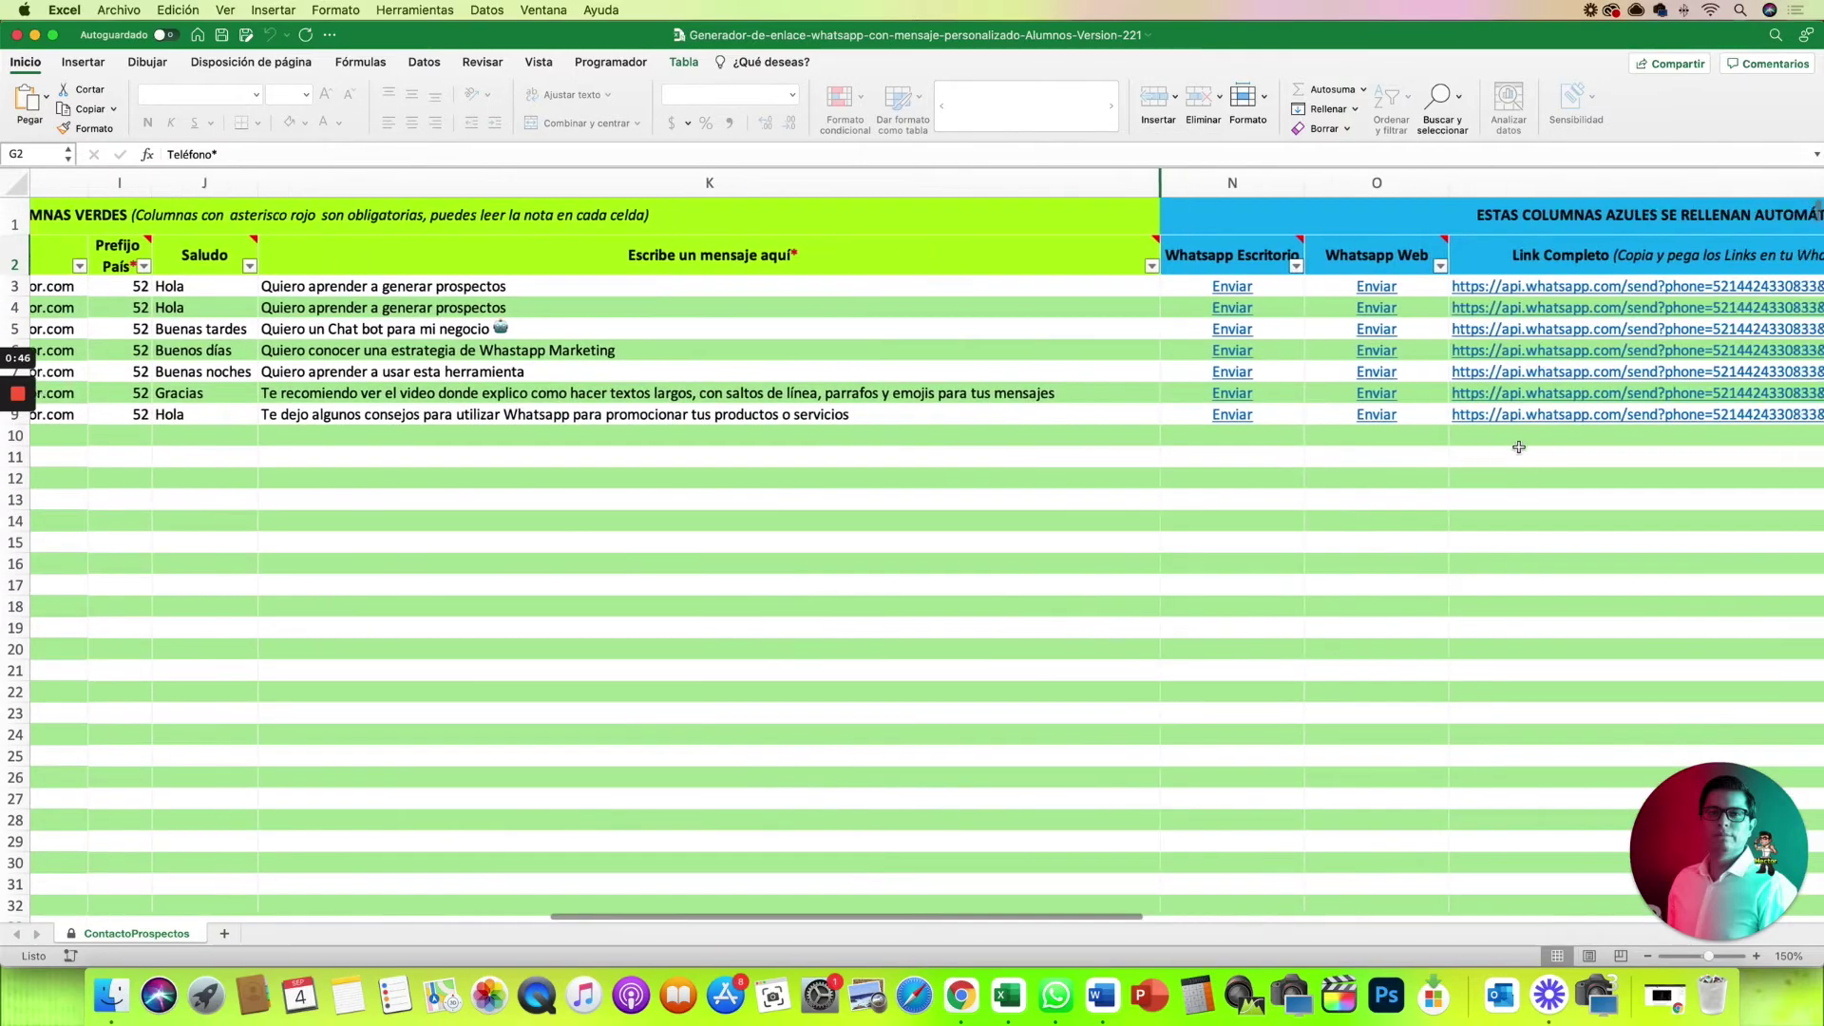
{"action": "scroll", "coordinate": [1444, 494], "scroll_direction": "right", "scroll_amount": 3}
{"action": "scroll", "coordinate": [543, 637], "scroll_direction": "right", "scroll_amount": 3}
{"action": "scroll", "coordinate": [543, 637], "scroll_direction": "left", "scroll_amount": 10}
{"action": "scroll", "coordinate": [456, 622], "scroll_direction": "left", "scroll_amount": 1}
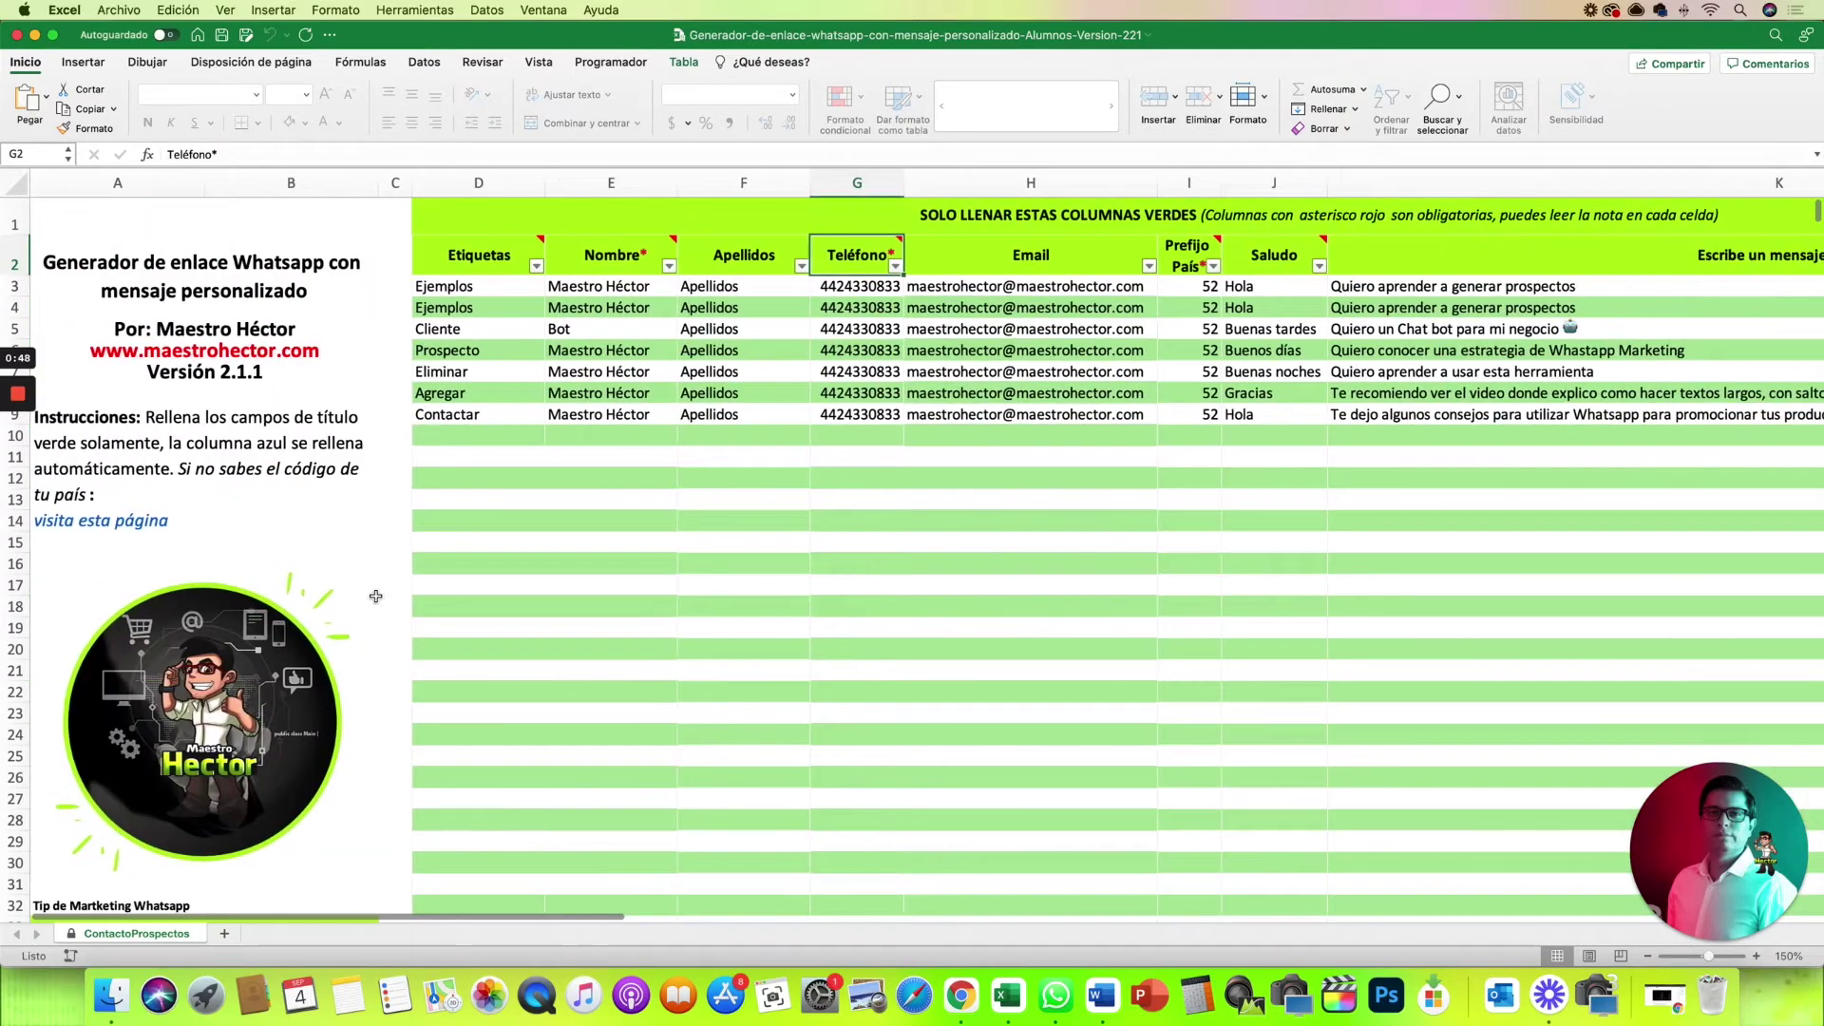
{"action": "scroll", "coordinate": [384, 611], "scroll_direction": "down", "scroll_amount": 3}
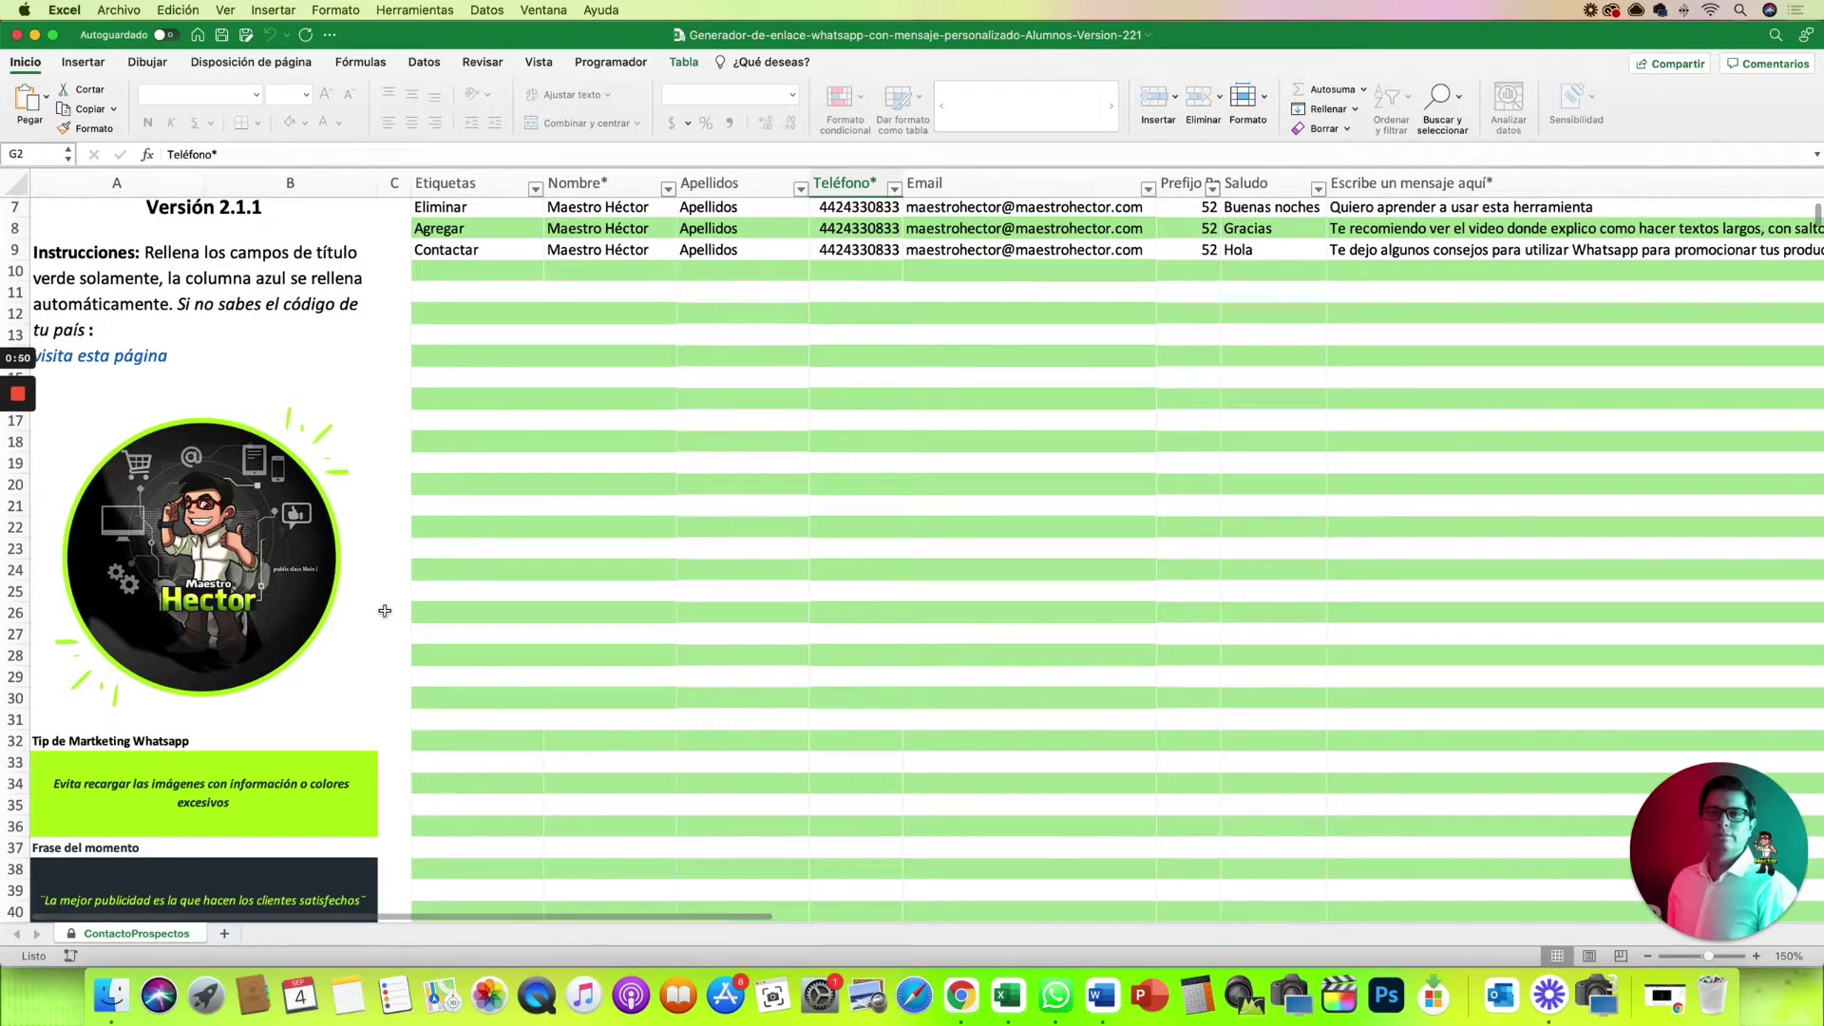
{"action": "scroll", "coordinate": [385, 611], "scroll_direction": "down", "scroll_amount": 3}
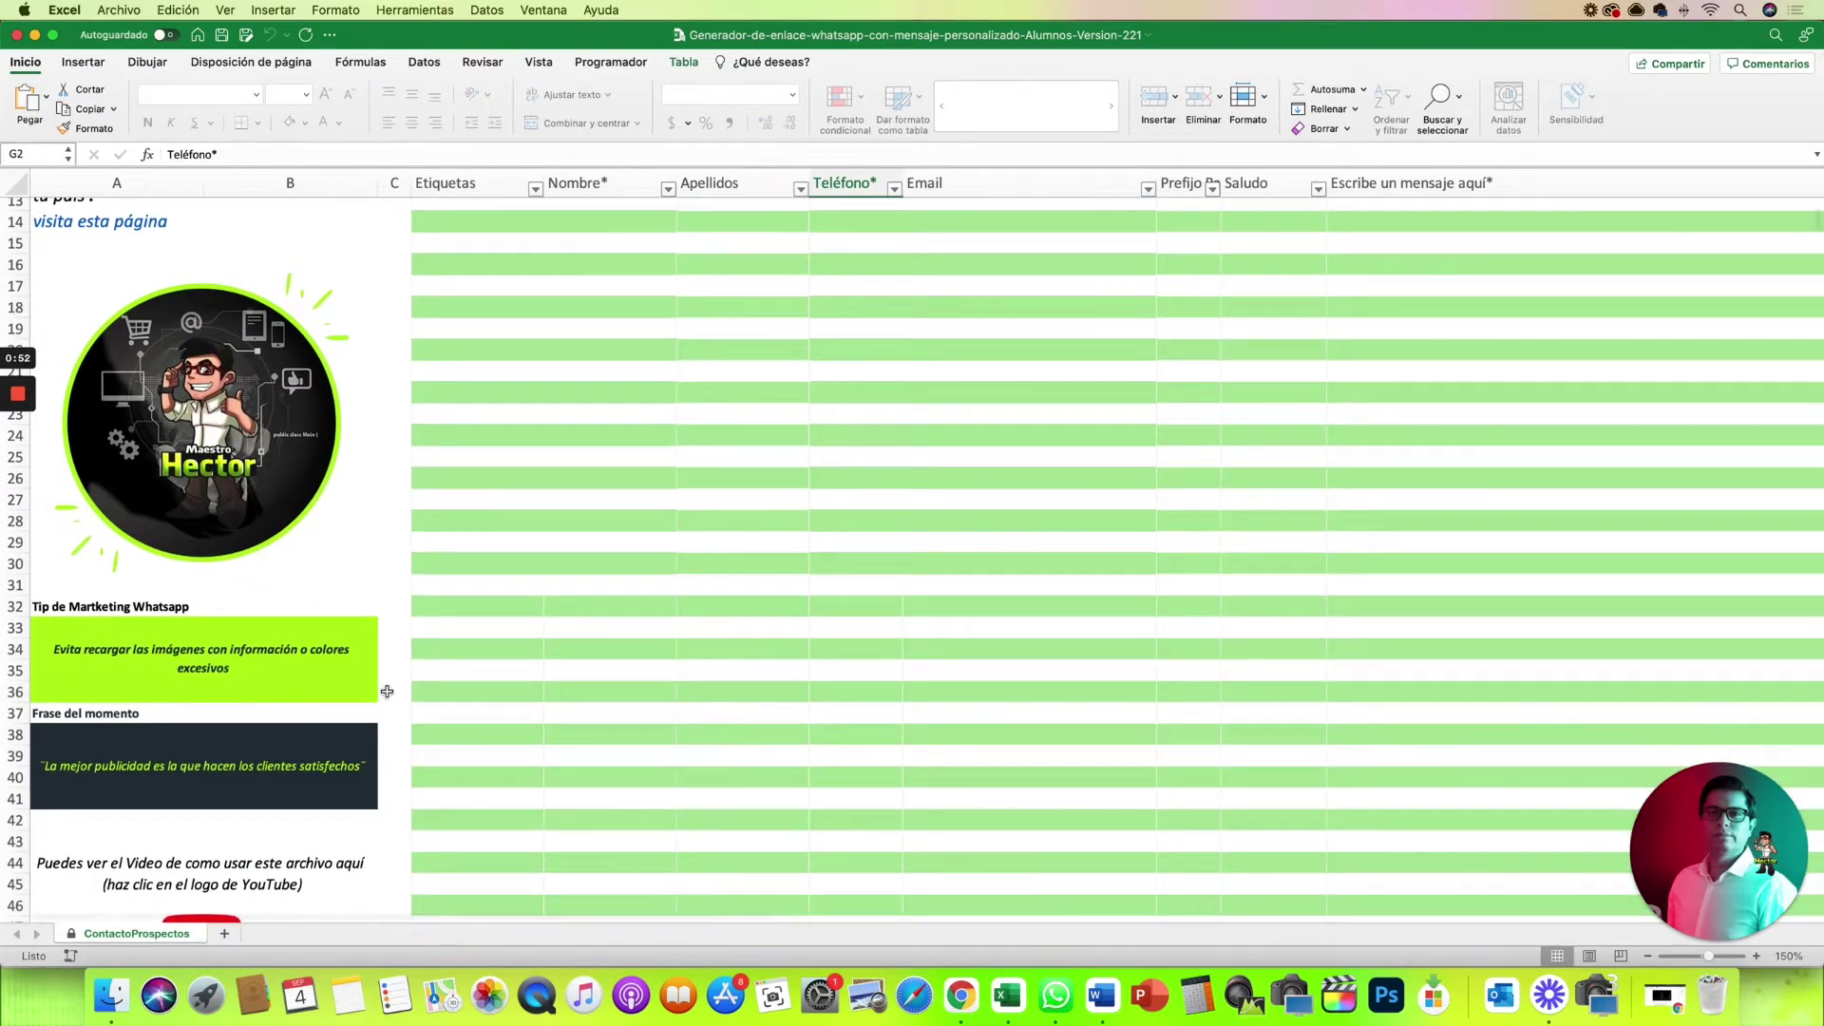
{"action": "scroll", "coordinate": [390, 683], "scroll_direction": "down", "scroll_amount": 1}
{"action": "scroll", "coordinate": [390, 684], "scroll_direction": "down", "scroll_amount": 2}
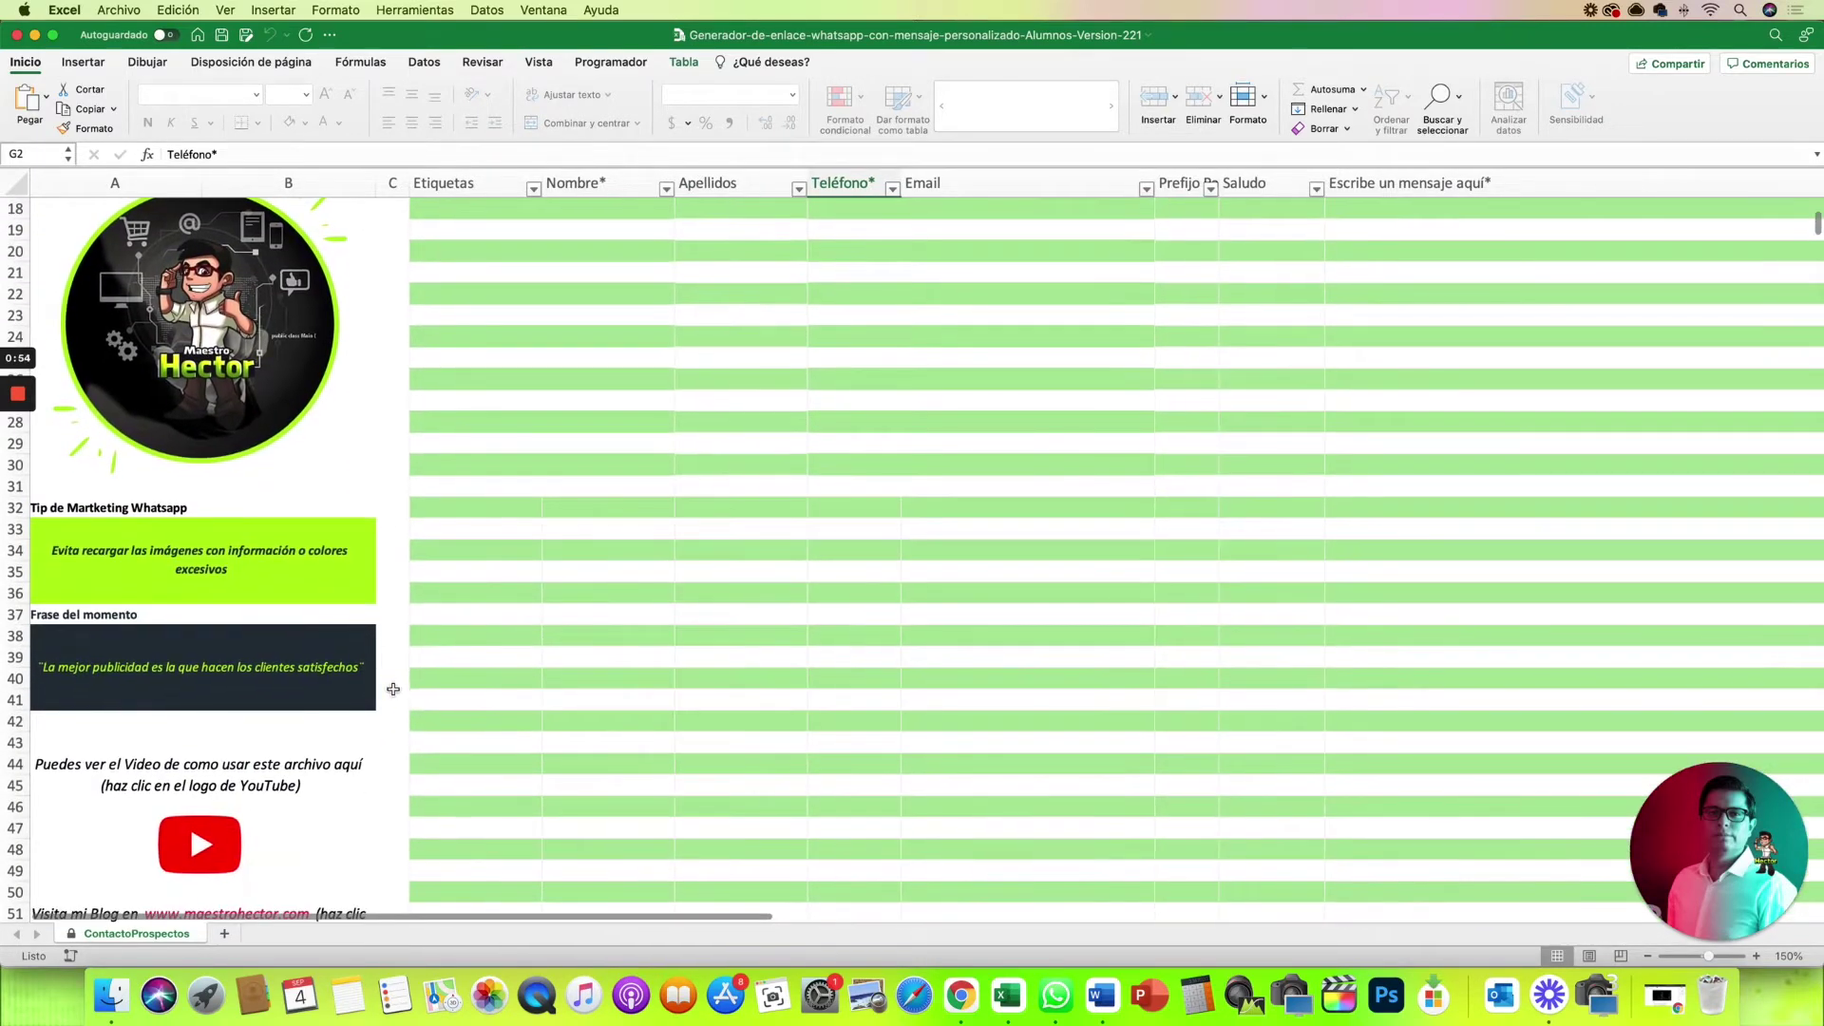
{"action": "scroll", "coordinate": [560, 706], "scroll_direction": "down", "scroll_amount": 3}
{"action": "scroll", "coordinate": [504, 737], "scroll_direction": "up", "scroll_amount": 1}
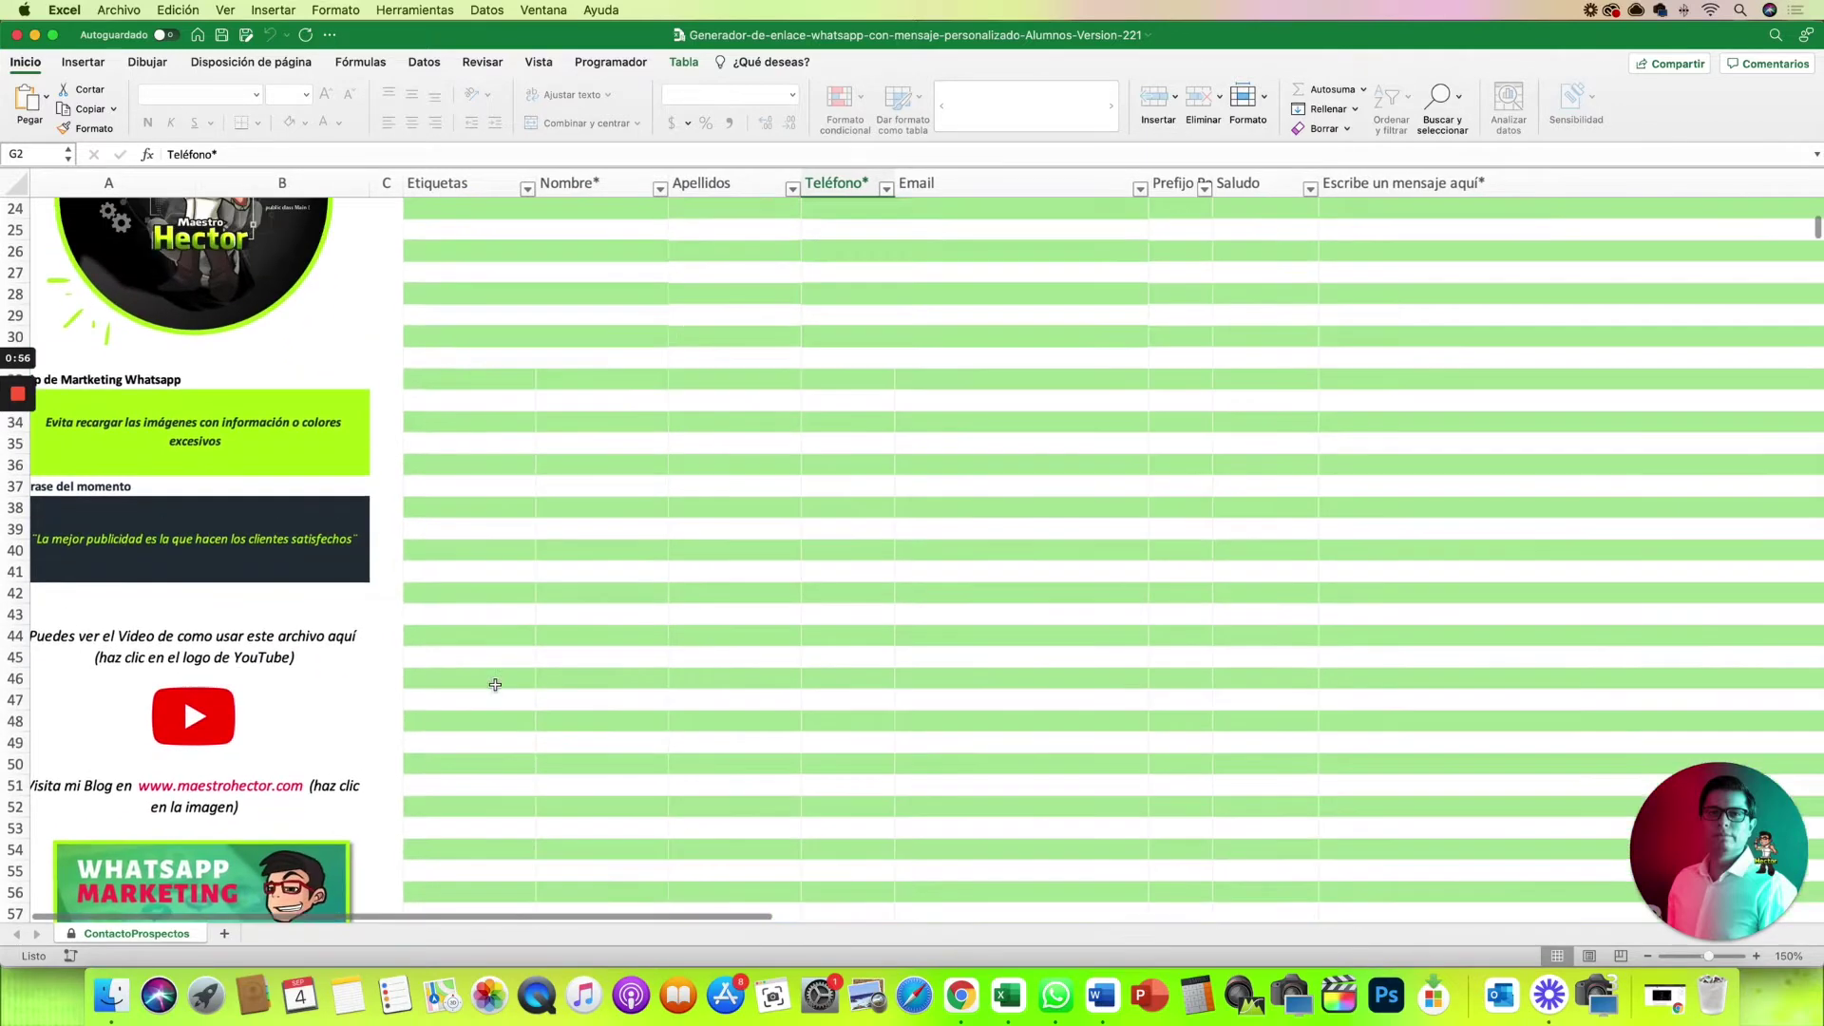
{"action": "scroll", "coordinate": [497, 680], "scroll_direction": "up", "scroll_amount": 2}
{"action": "left_click", "coordinate": [466, 550]}
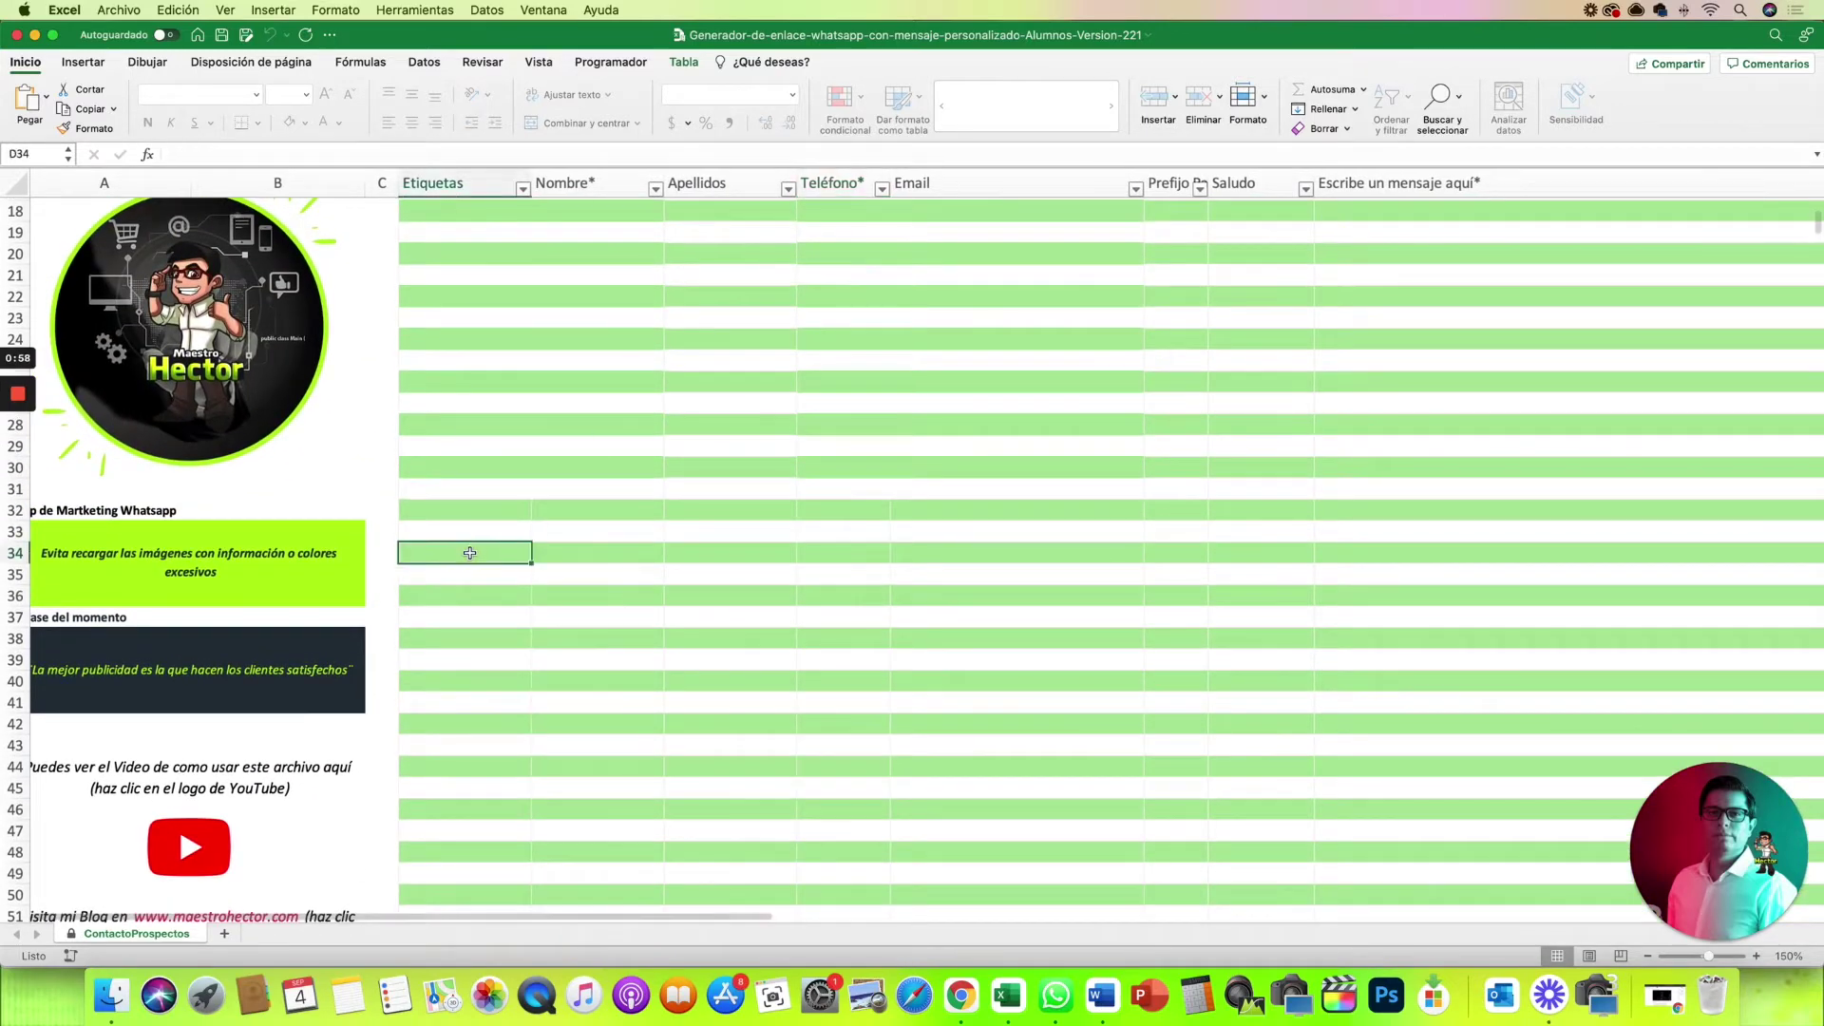
{"action": "type", "text": "1"}
{"action": "key", "text": "Return"}
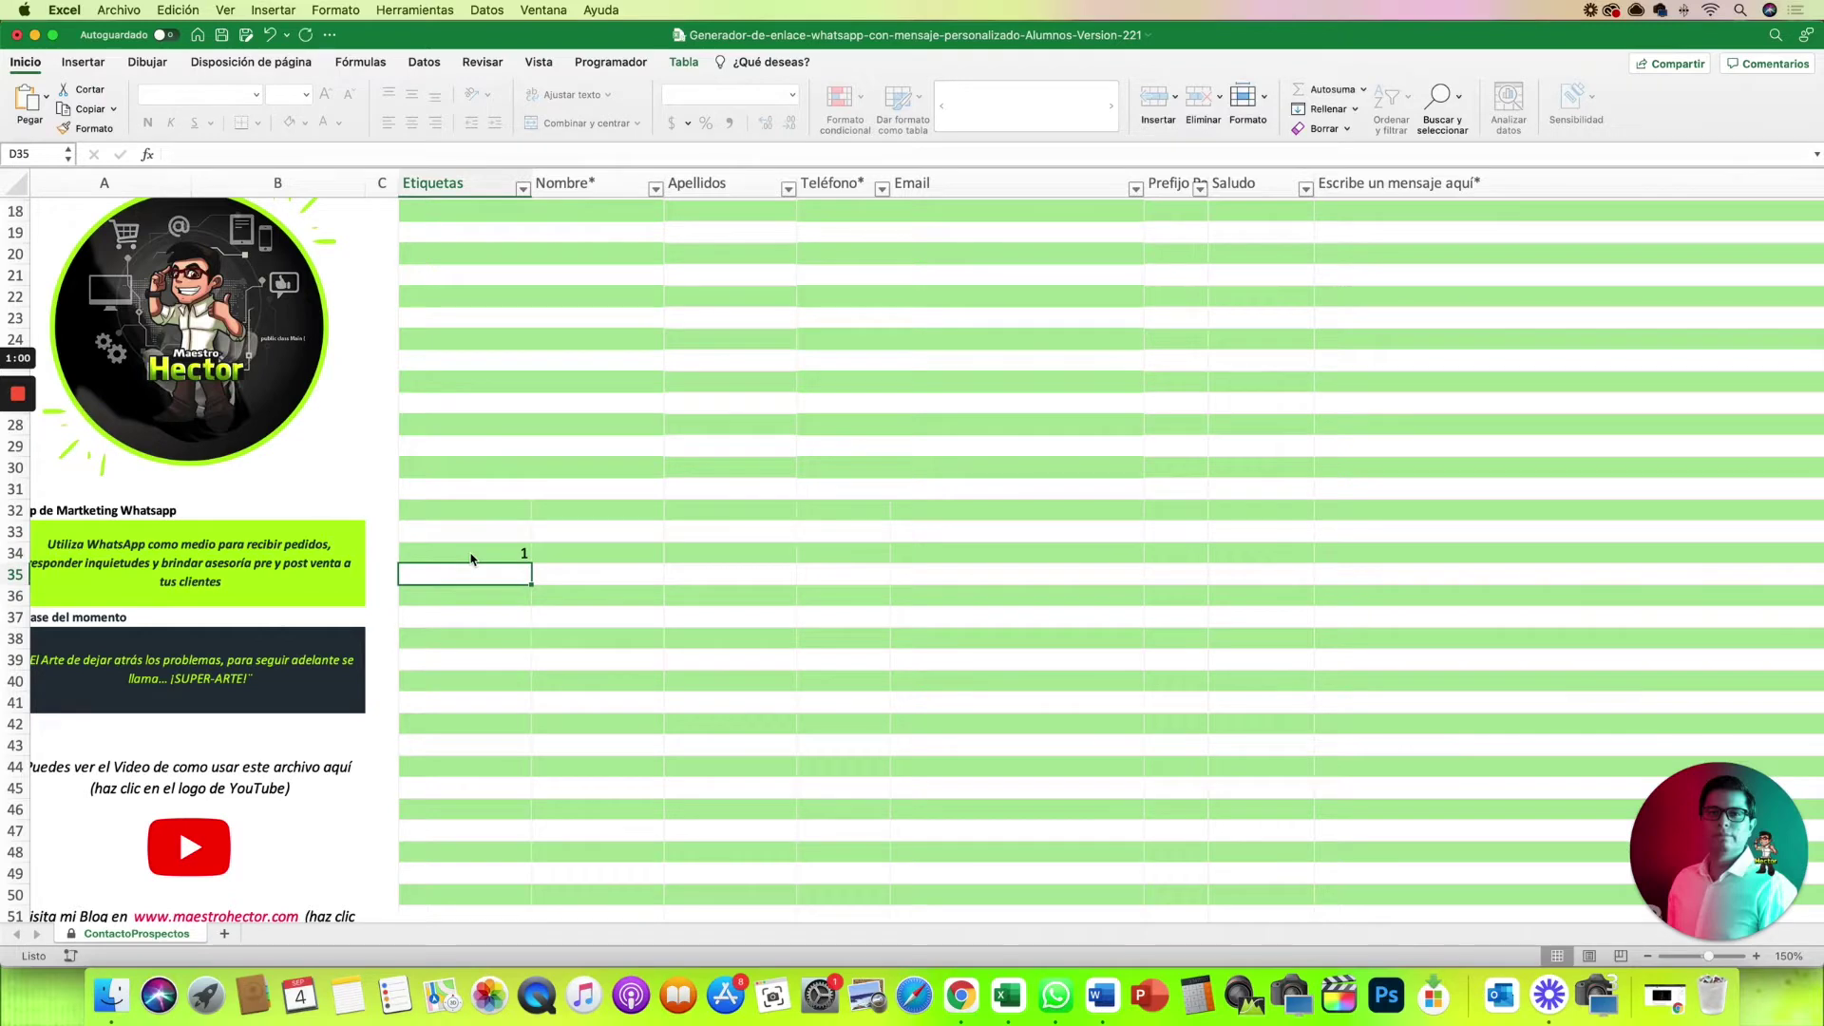
{"action": "type", "text": "2"}
{"action": "key", "text": "Return"}
{"action": "key", "text": "Up"}
{"action": "key", "text": "Delete"}
{"action": "key", "text": "Up"}
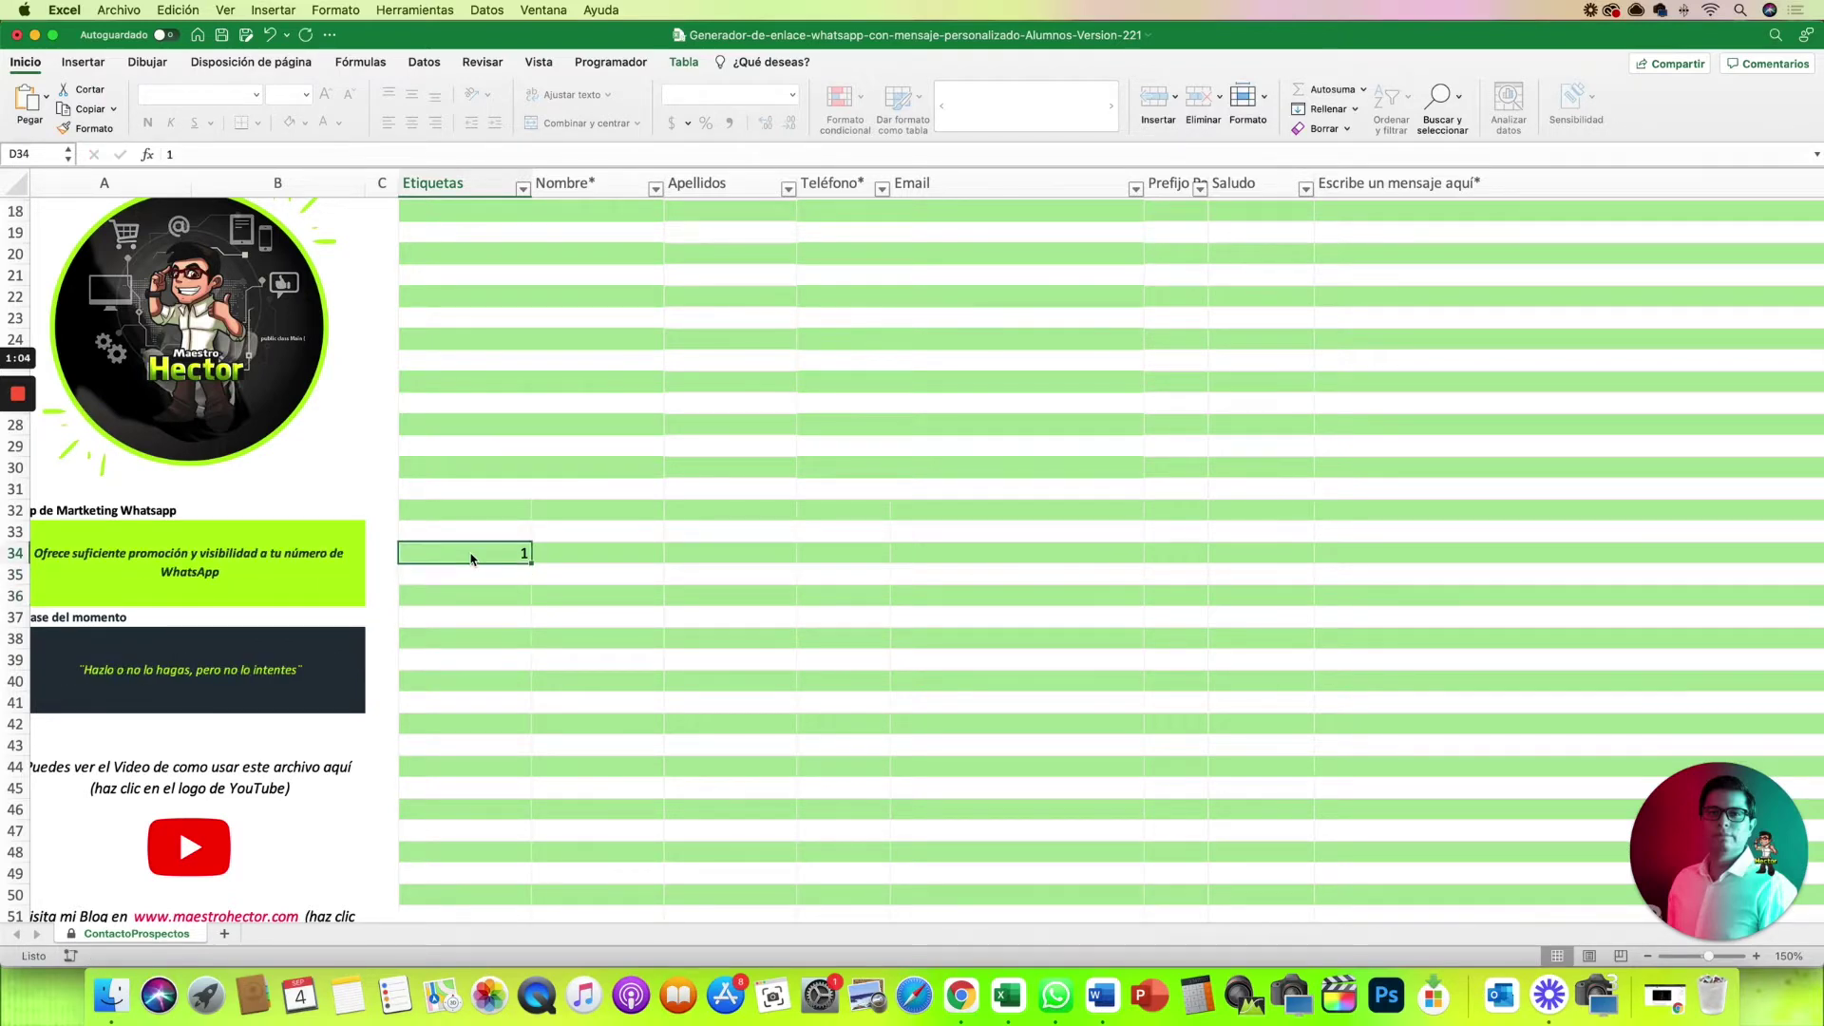
{"action": "key", "text": "Delete"}
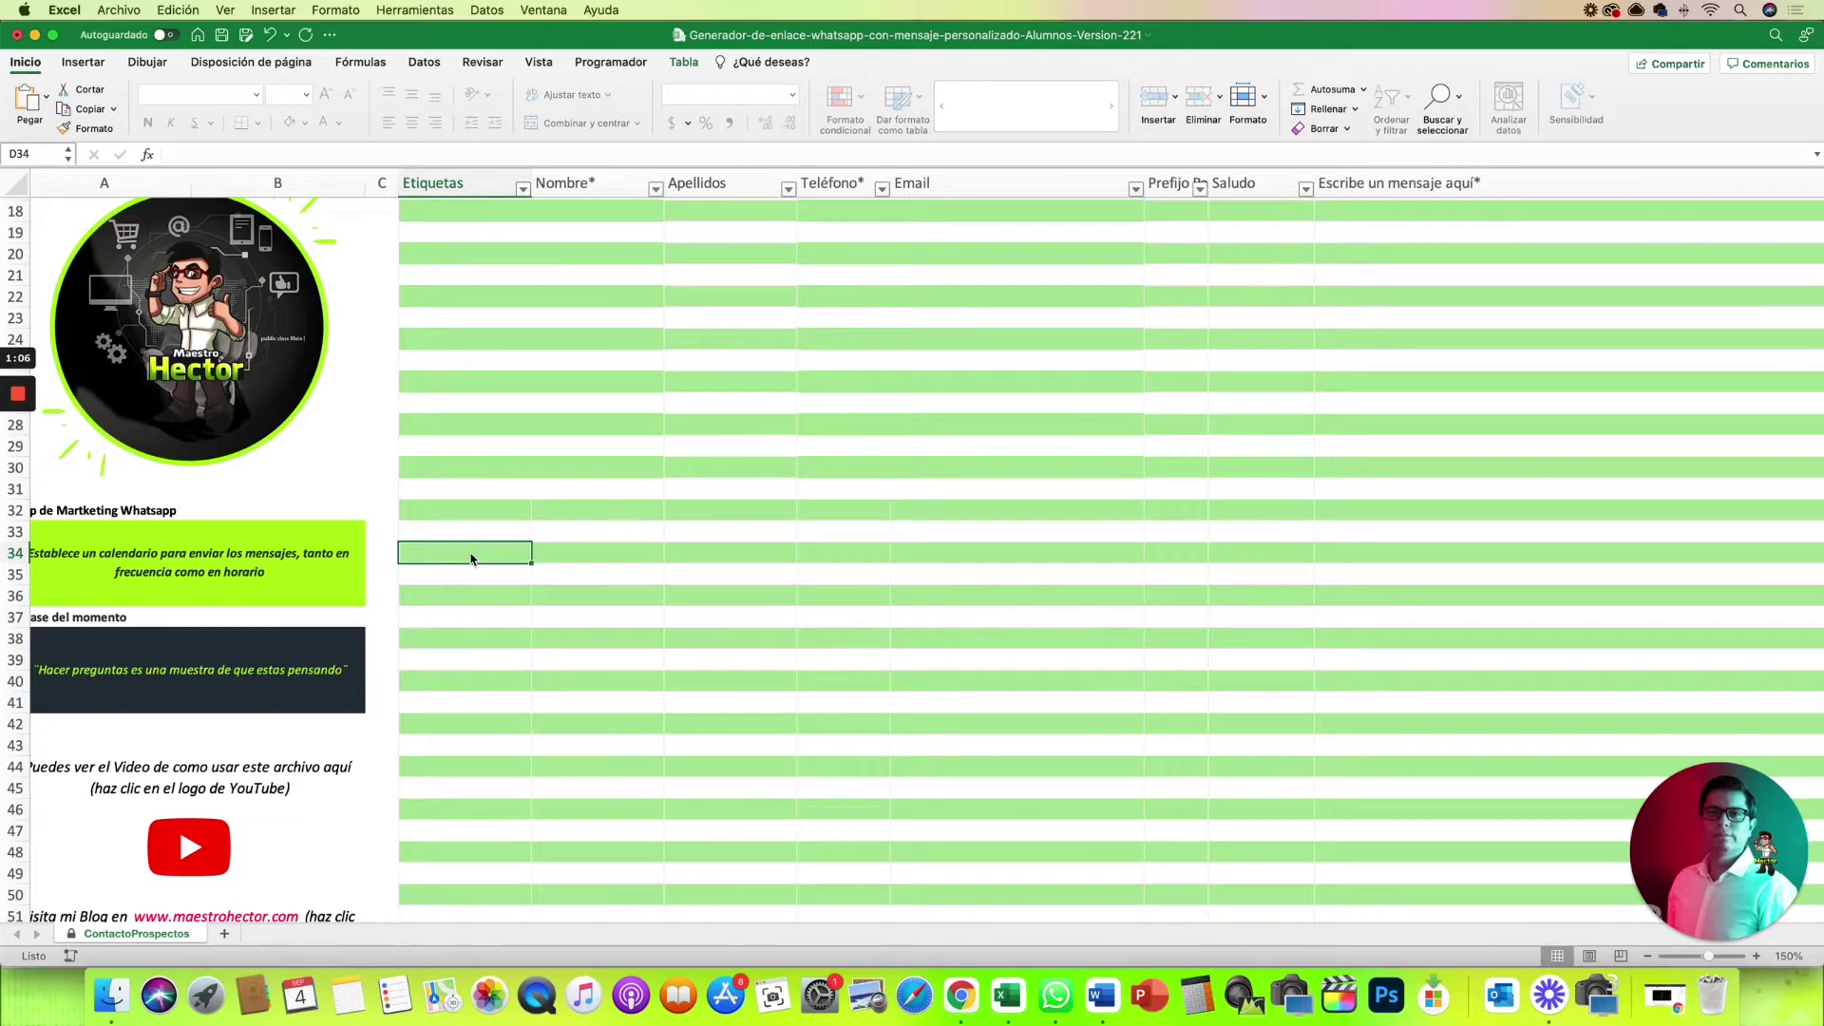
Point out the example contact's name Bot, surname, phone, email and country prefix 52
{"action": "scroll", "coordinate": [461, 632], "scroll_direction": "down", "scroll_amount": 5}
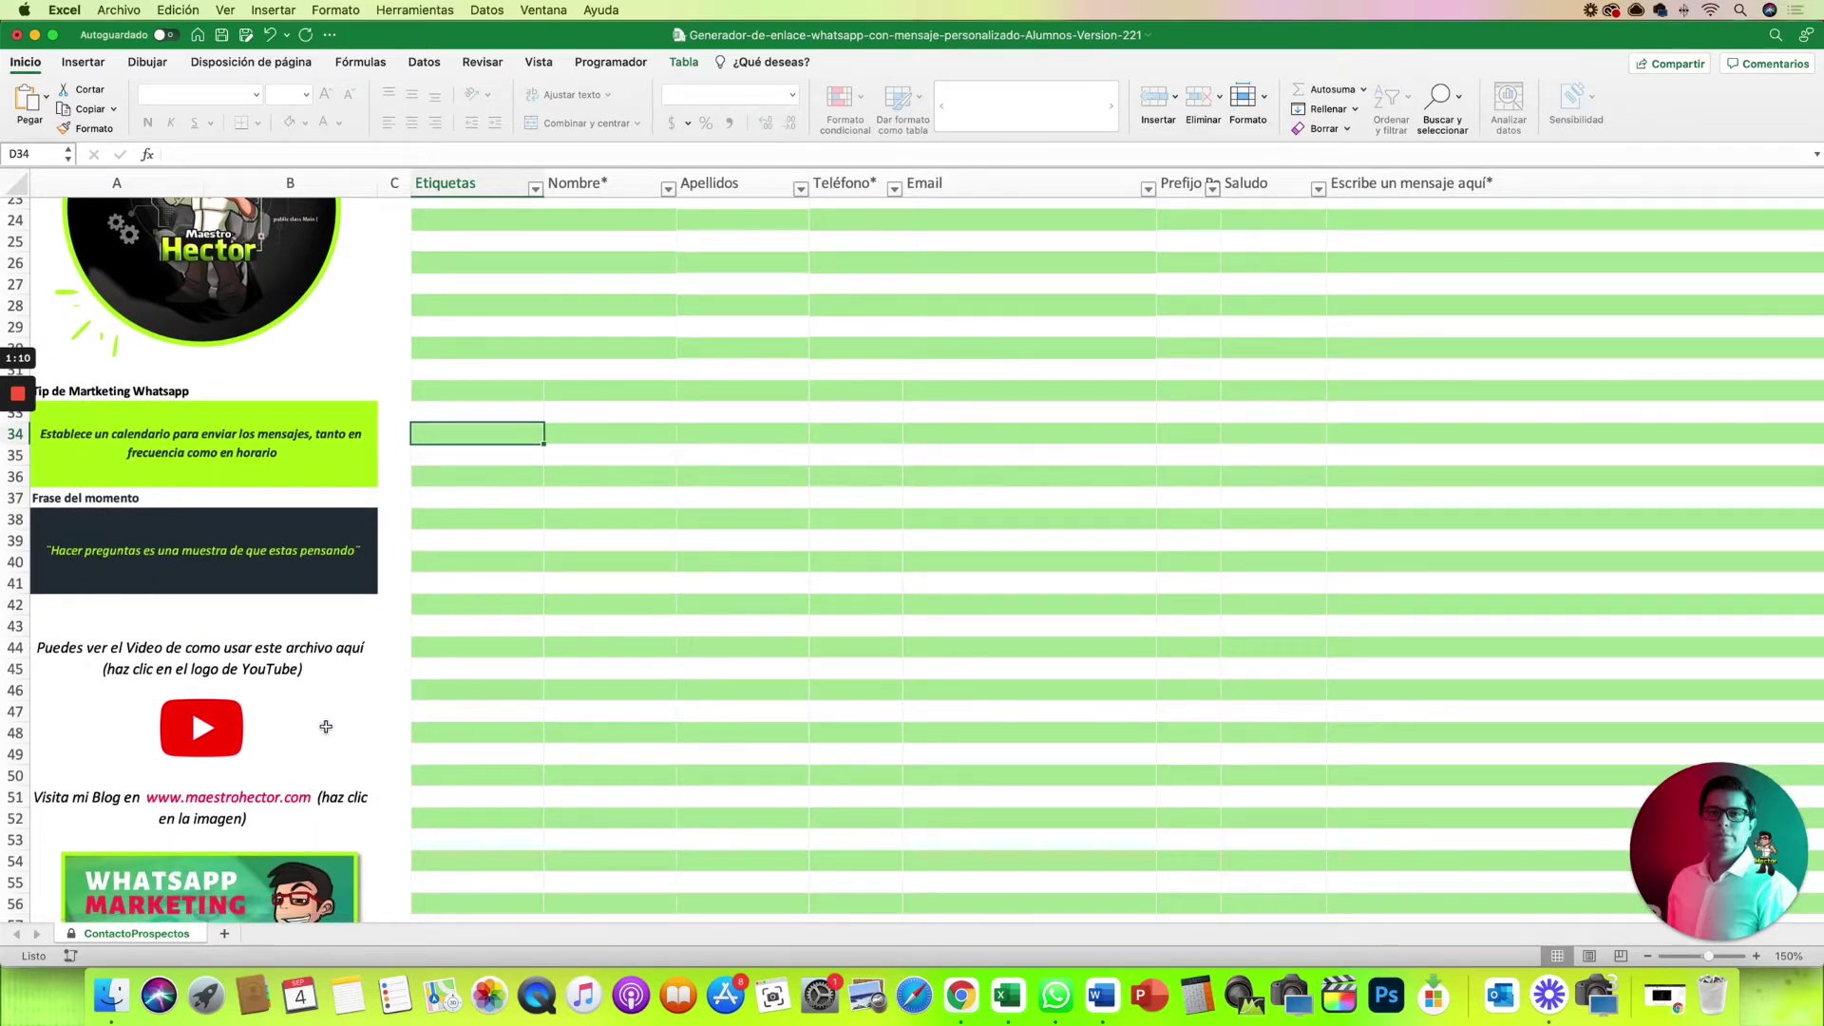
{"action": "scroll", "coordinate": [339, 729], "scroll_direction": "down", "scroll_amount": 3}
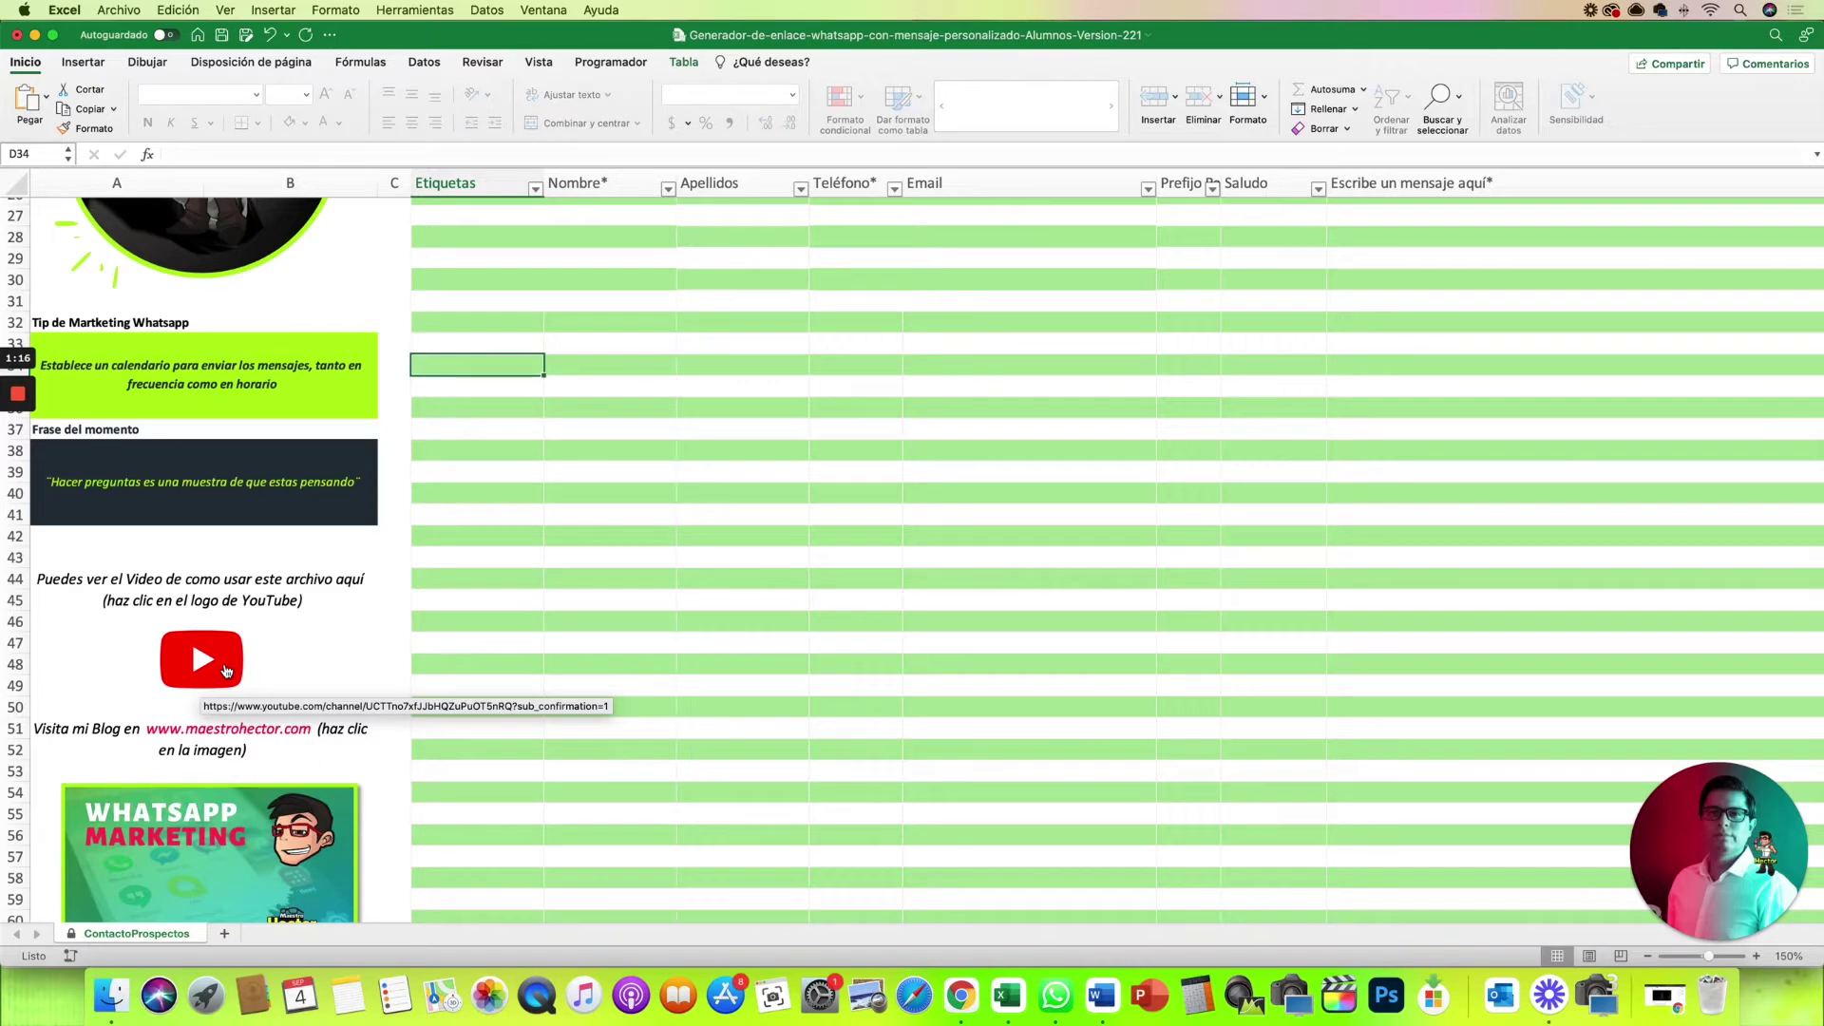
{"action": "scroll", "coordinate": [362, 661], "scroll_direction": "down", "scroll_amount": 4}
{"action": "scroll", "coordinate": [362, 661], "scroll_direction": "down", "scroll_amount": 1}
{"action": "scroll", "coordinate": [365, 674], "scroll_direction": "down", "scroll_amount": 1}
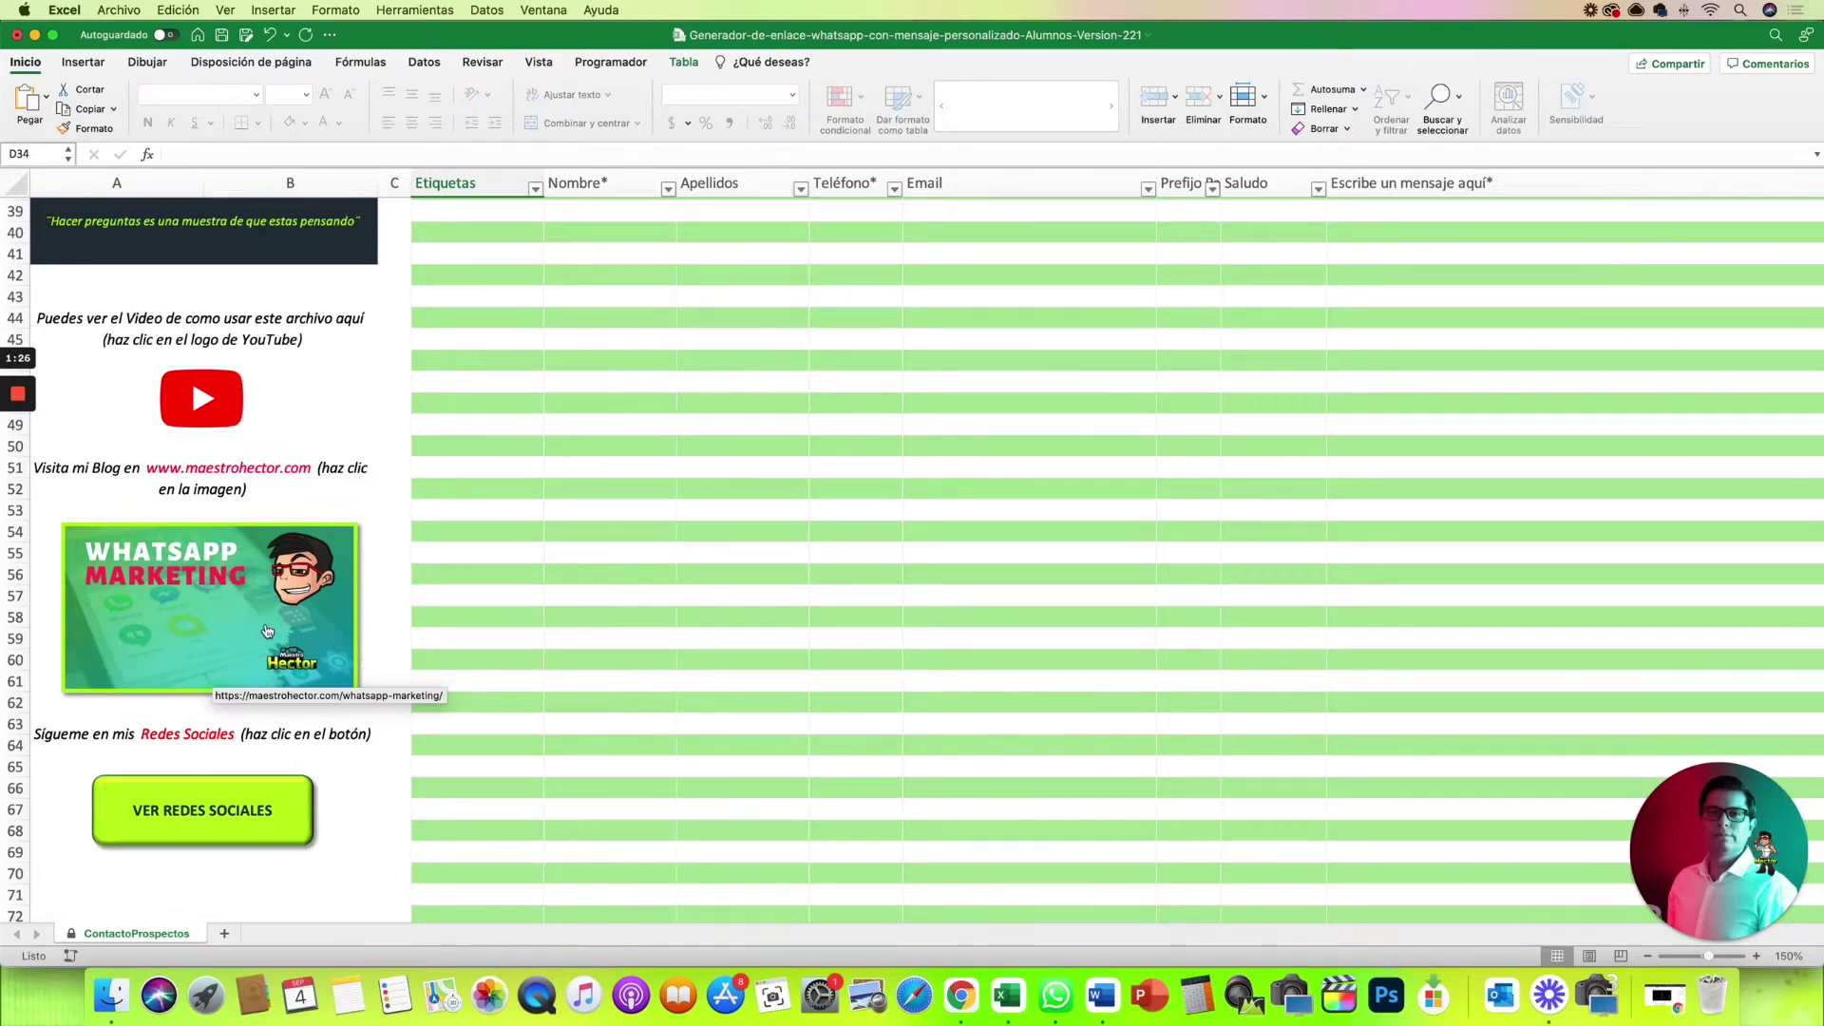
{"action": "scroll", "coordinate": [267, 632], "scroll_direction": "down", "scroll_amount": 2}
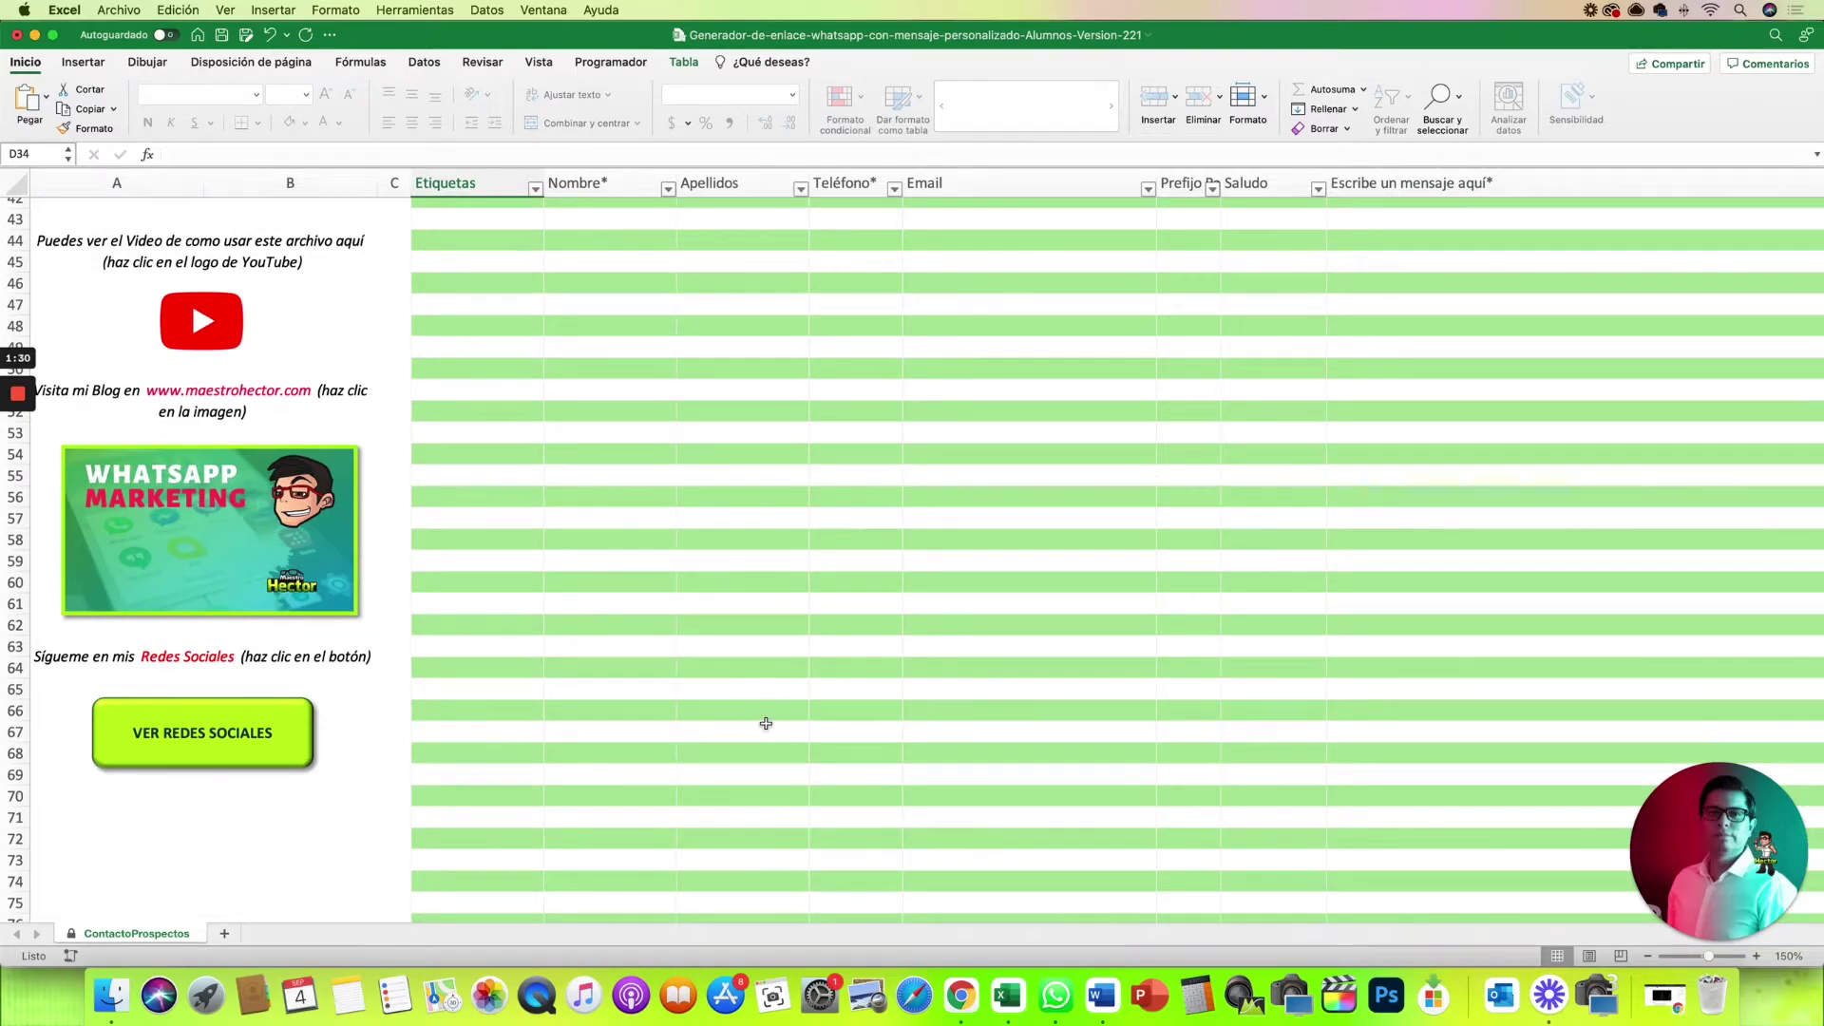
{"action": "scroll", "coordinate": [779, 724], "scroll_direction": "up", "scroll_amount": 10}
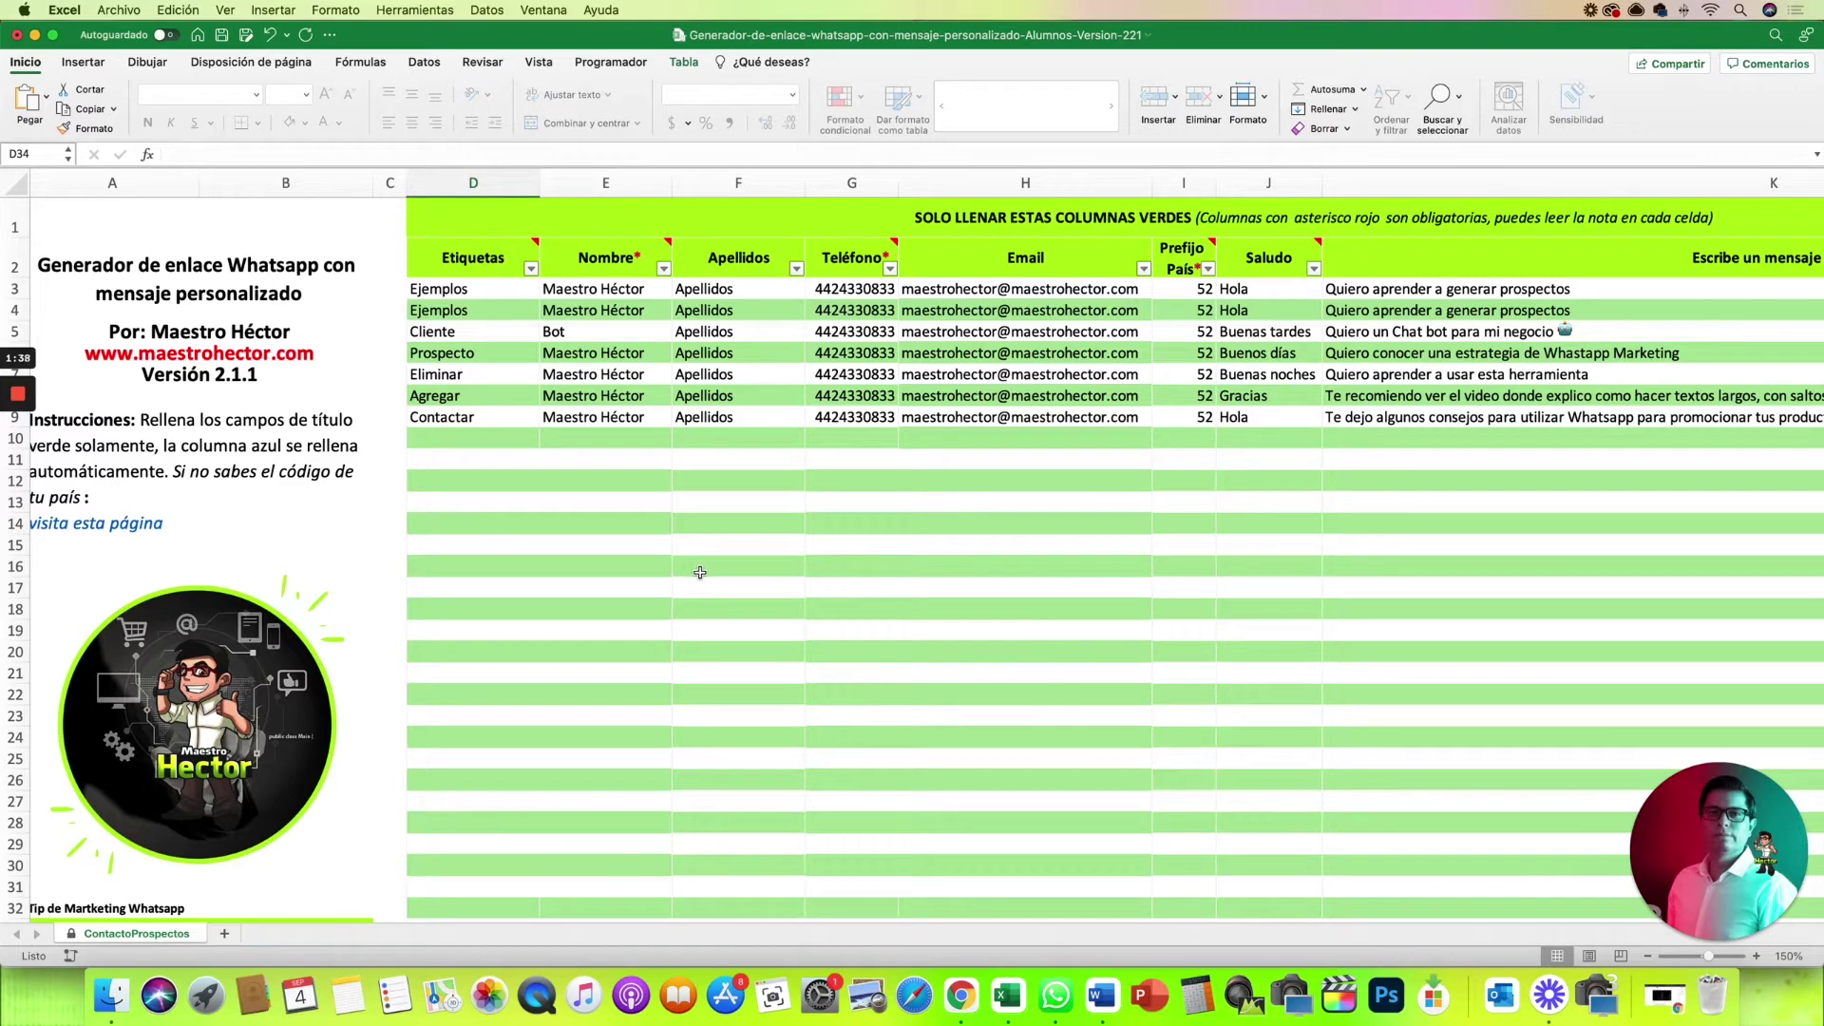
{"action": "scroll", "coordinate": [714, 529], "scroll_direction": "up", "scroll_amount": 1}
{"action": "scroll", "coordinate": [722, 529], "scroll_direction": "right", "scroll_amount": 3}
{"action": "scroll", "coordinate": [741, 532], "scroll_direction": "right", "scroll_amount": 2}
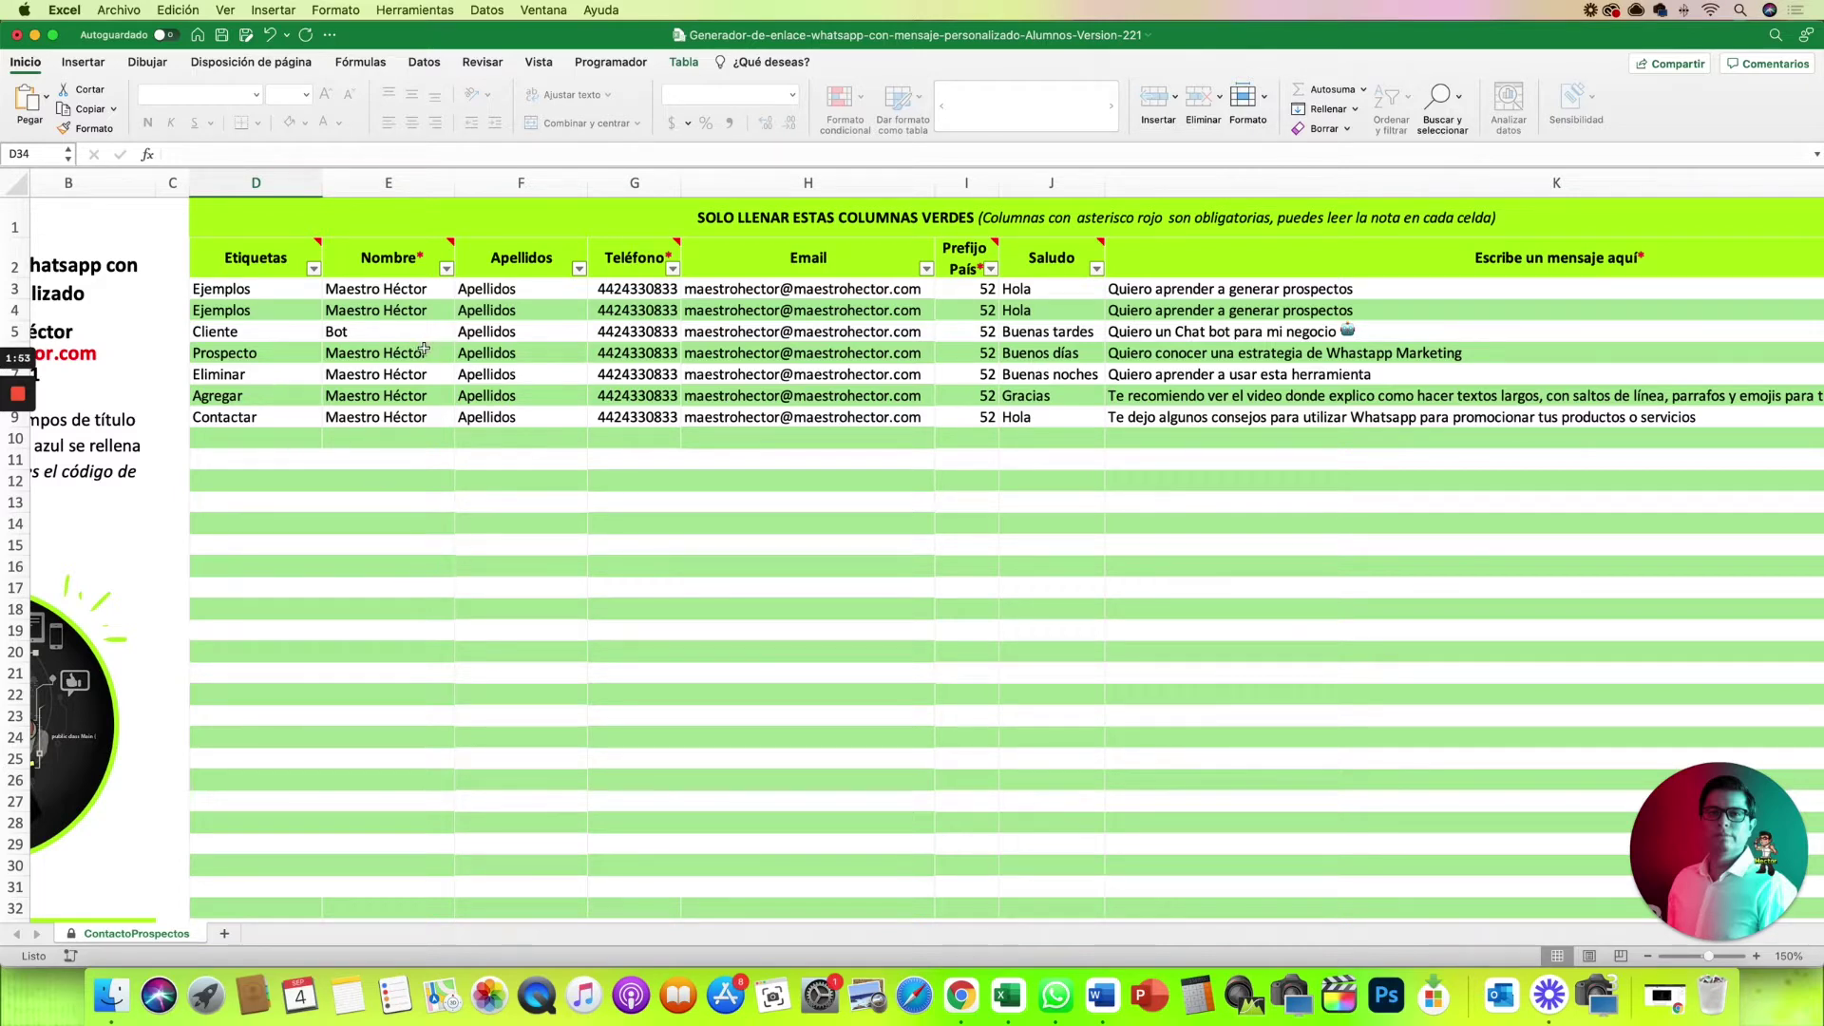
{"action": "left_click", "coordinate": [399, 330]}
{"action": "left_click", "coordinate": [511, 317]}
{"action": "left_click", "coordinate": [638, 316]}
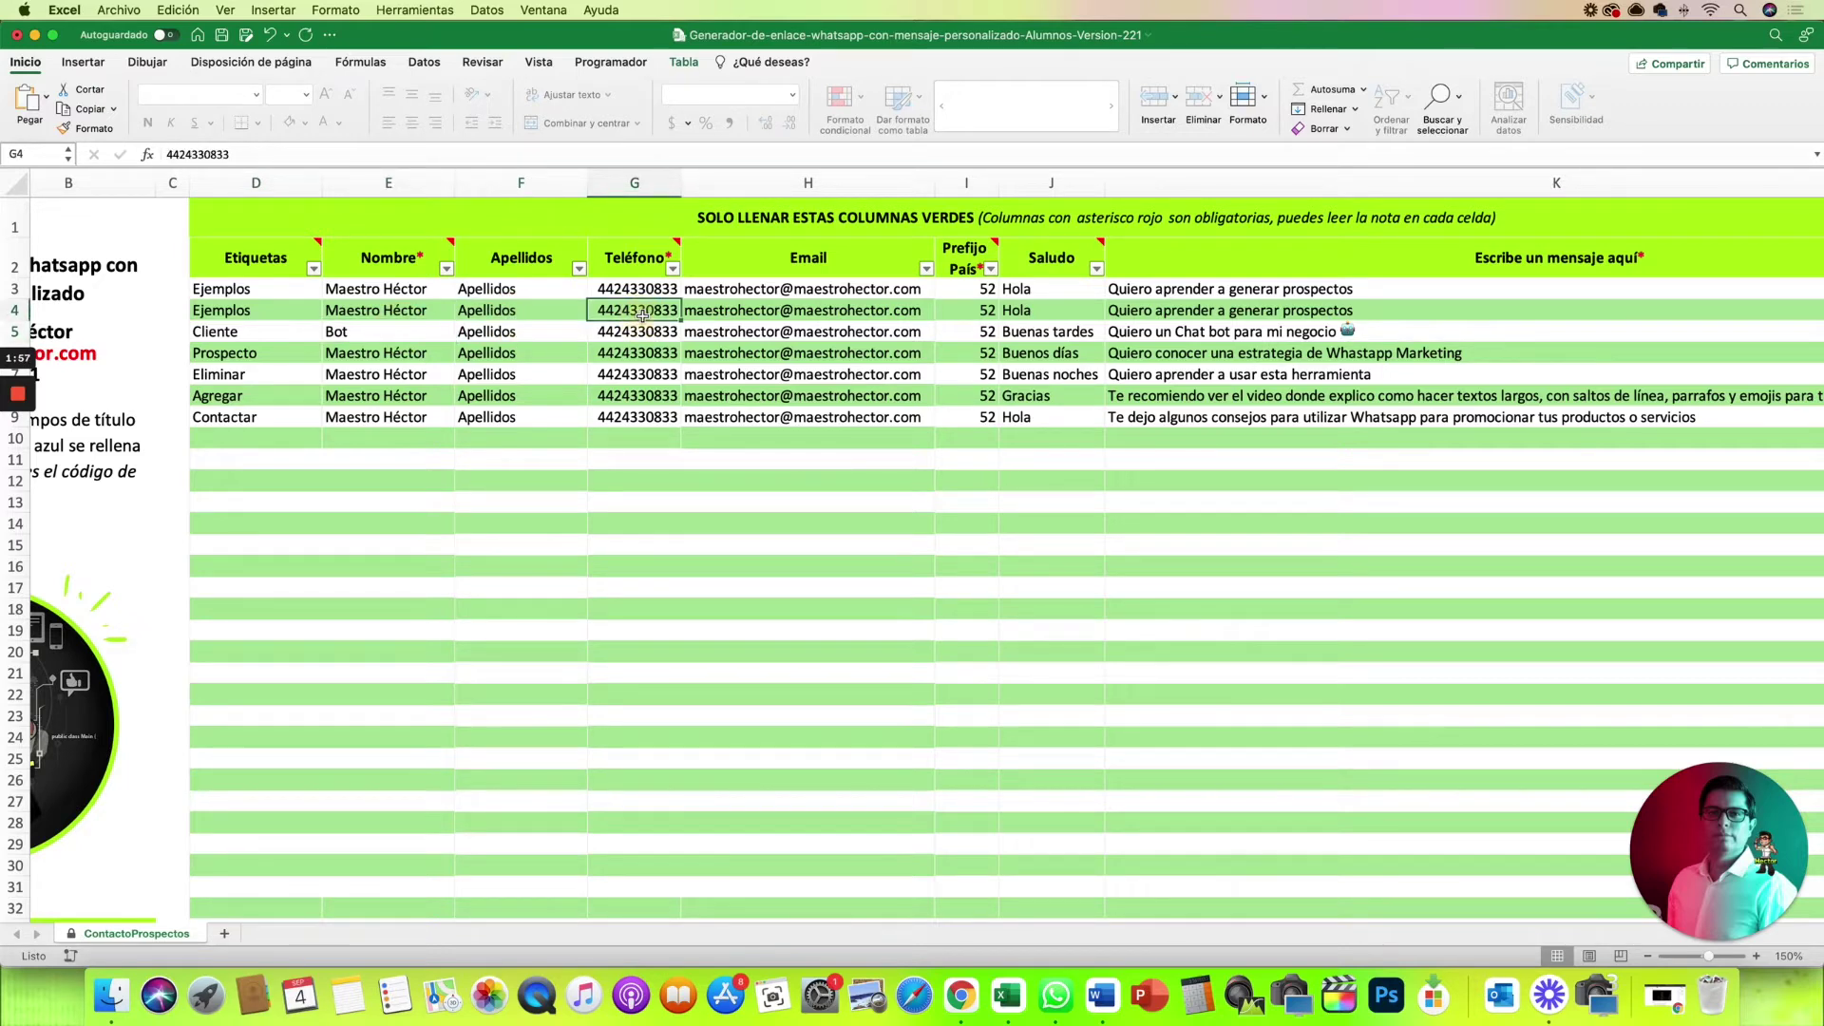
{"action": "left_click", "coordinate": [874, 325]}
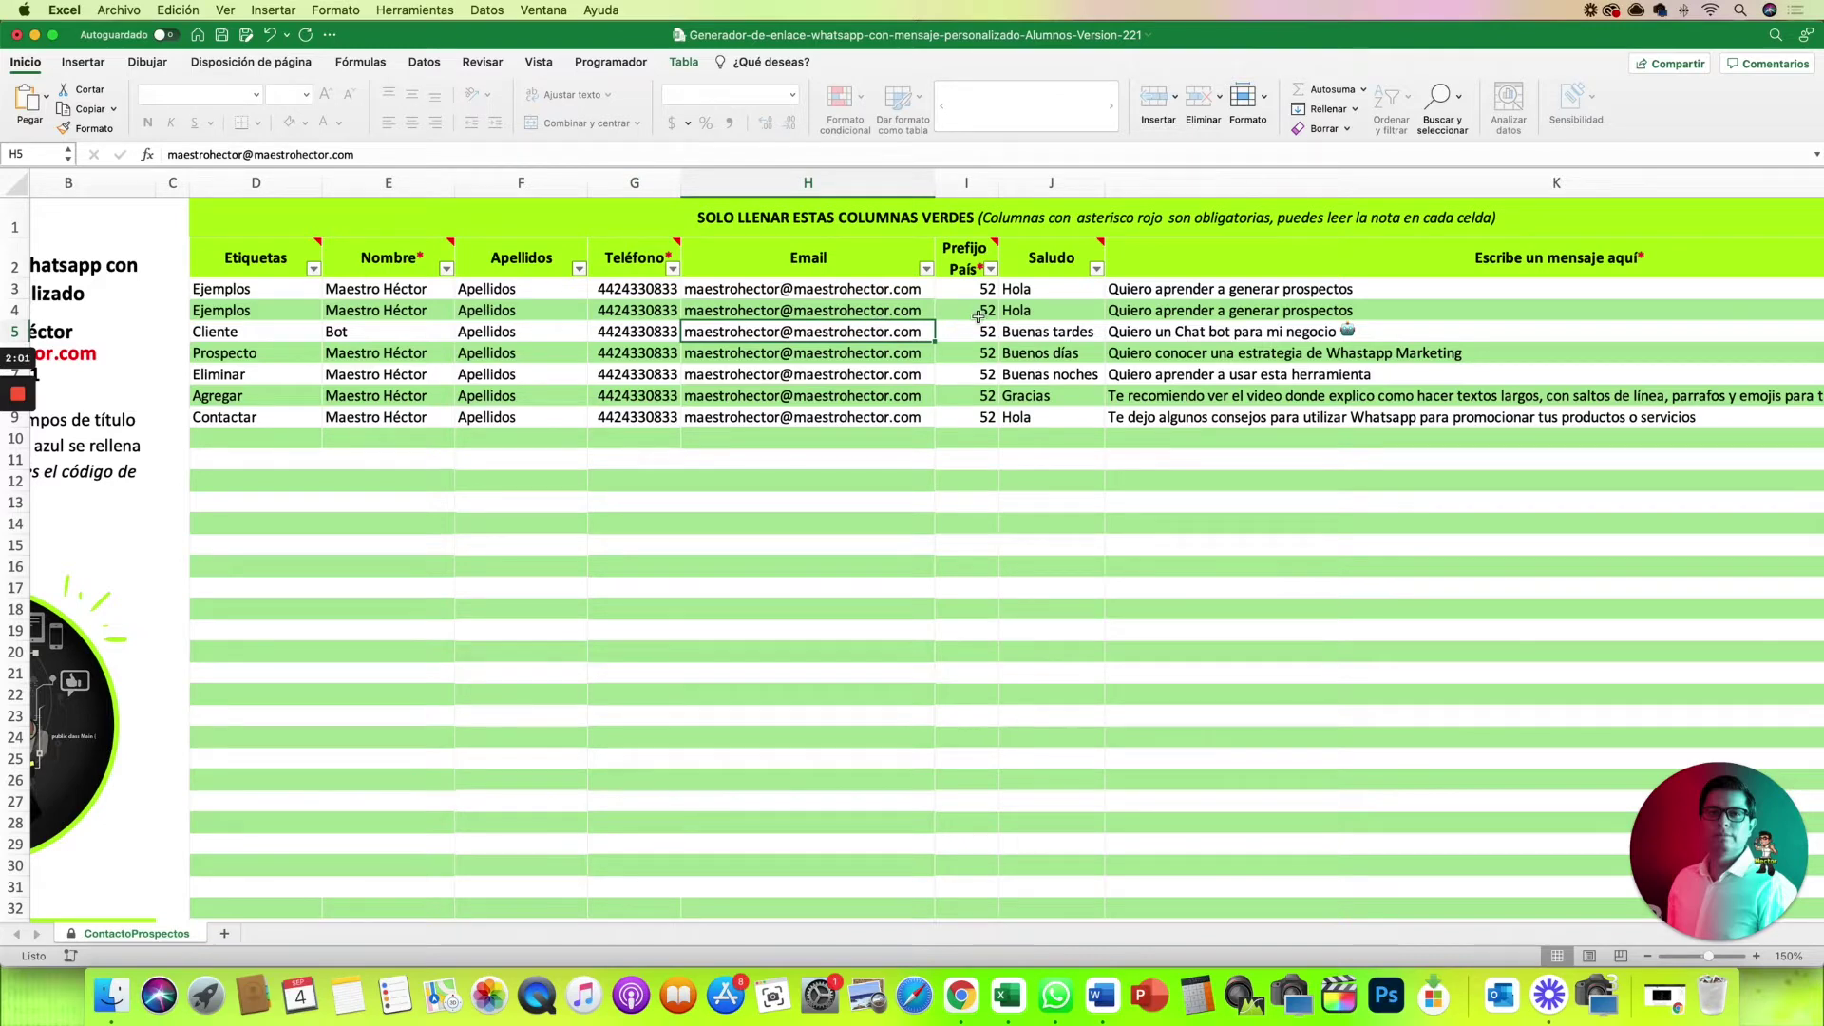
{"action": "left_click", "coordinate": [974, 338]}
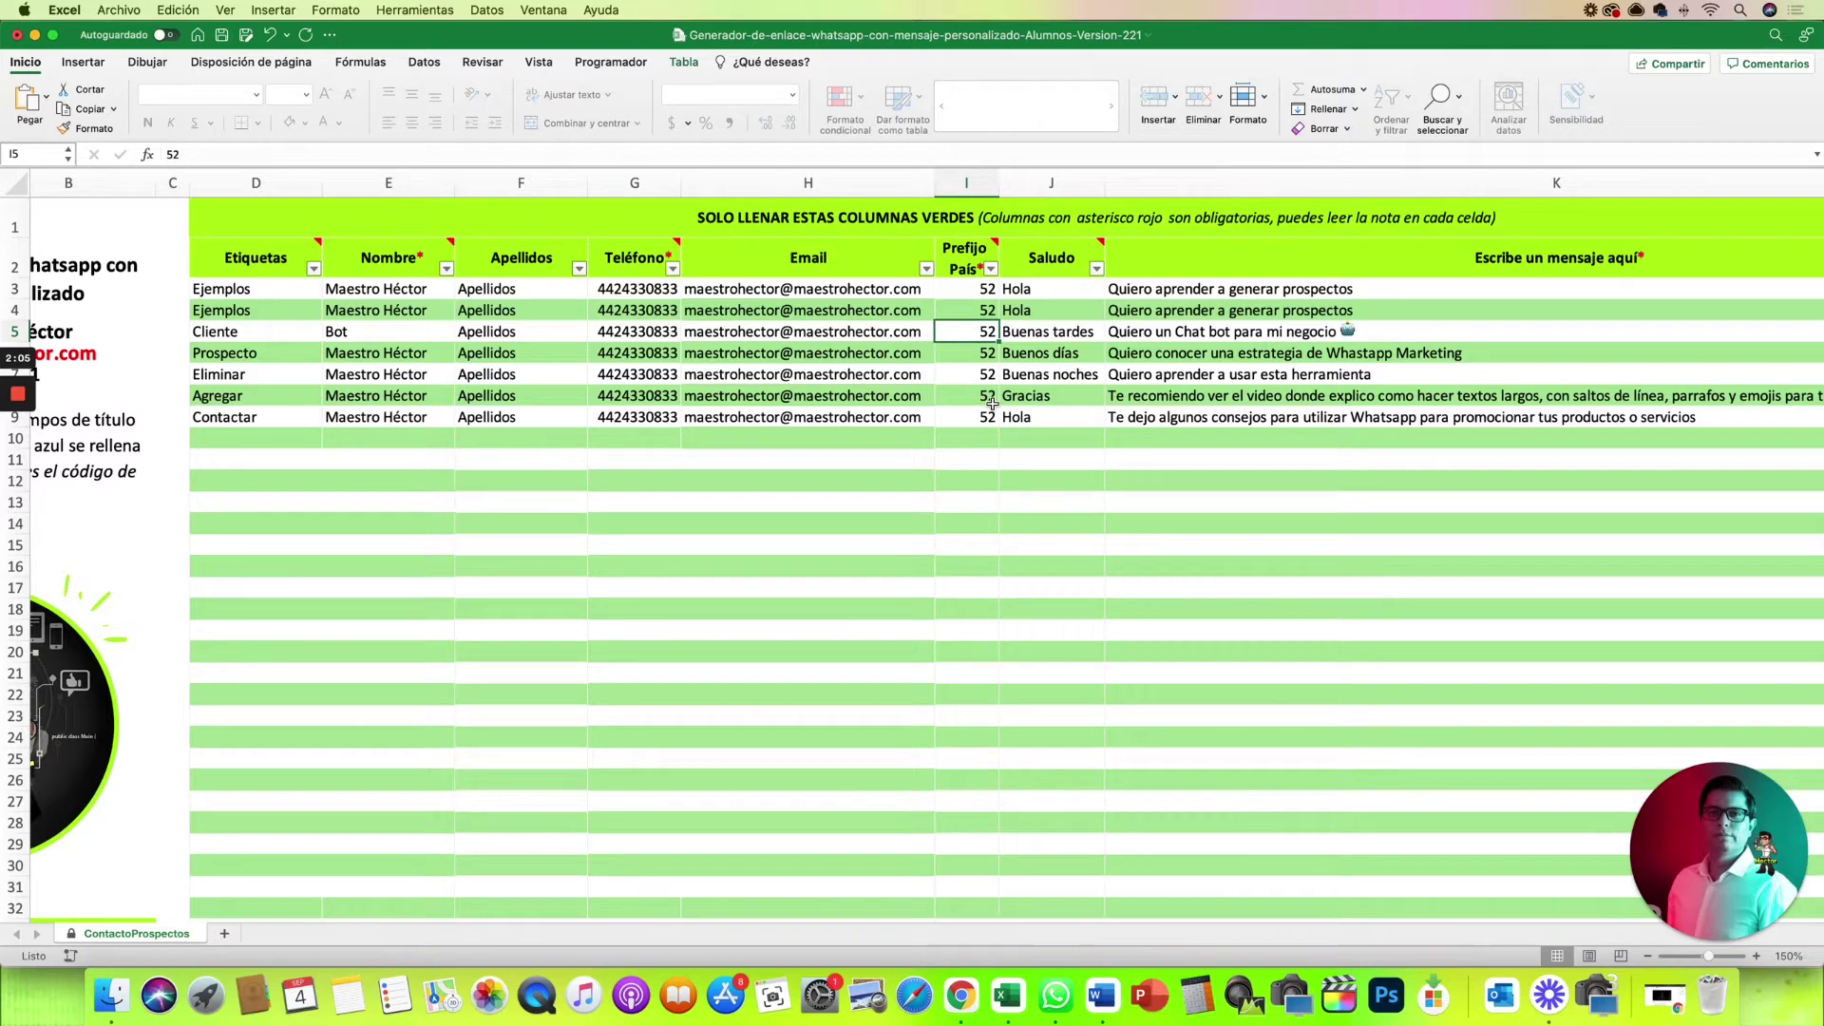
Open the country-code reference page, then return to the link-generator spreadsheet
{"action": "scroll", "coordinate": [992, 403], "scroll_direction": "left", "scroll_amount": 1}
{"action": "scroll", "coordinate": [992, 403], "scroll_direction": "left", "scroll_amount": 5}
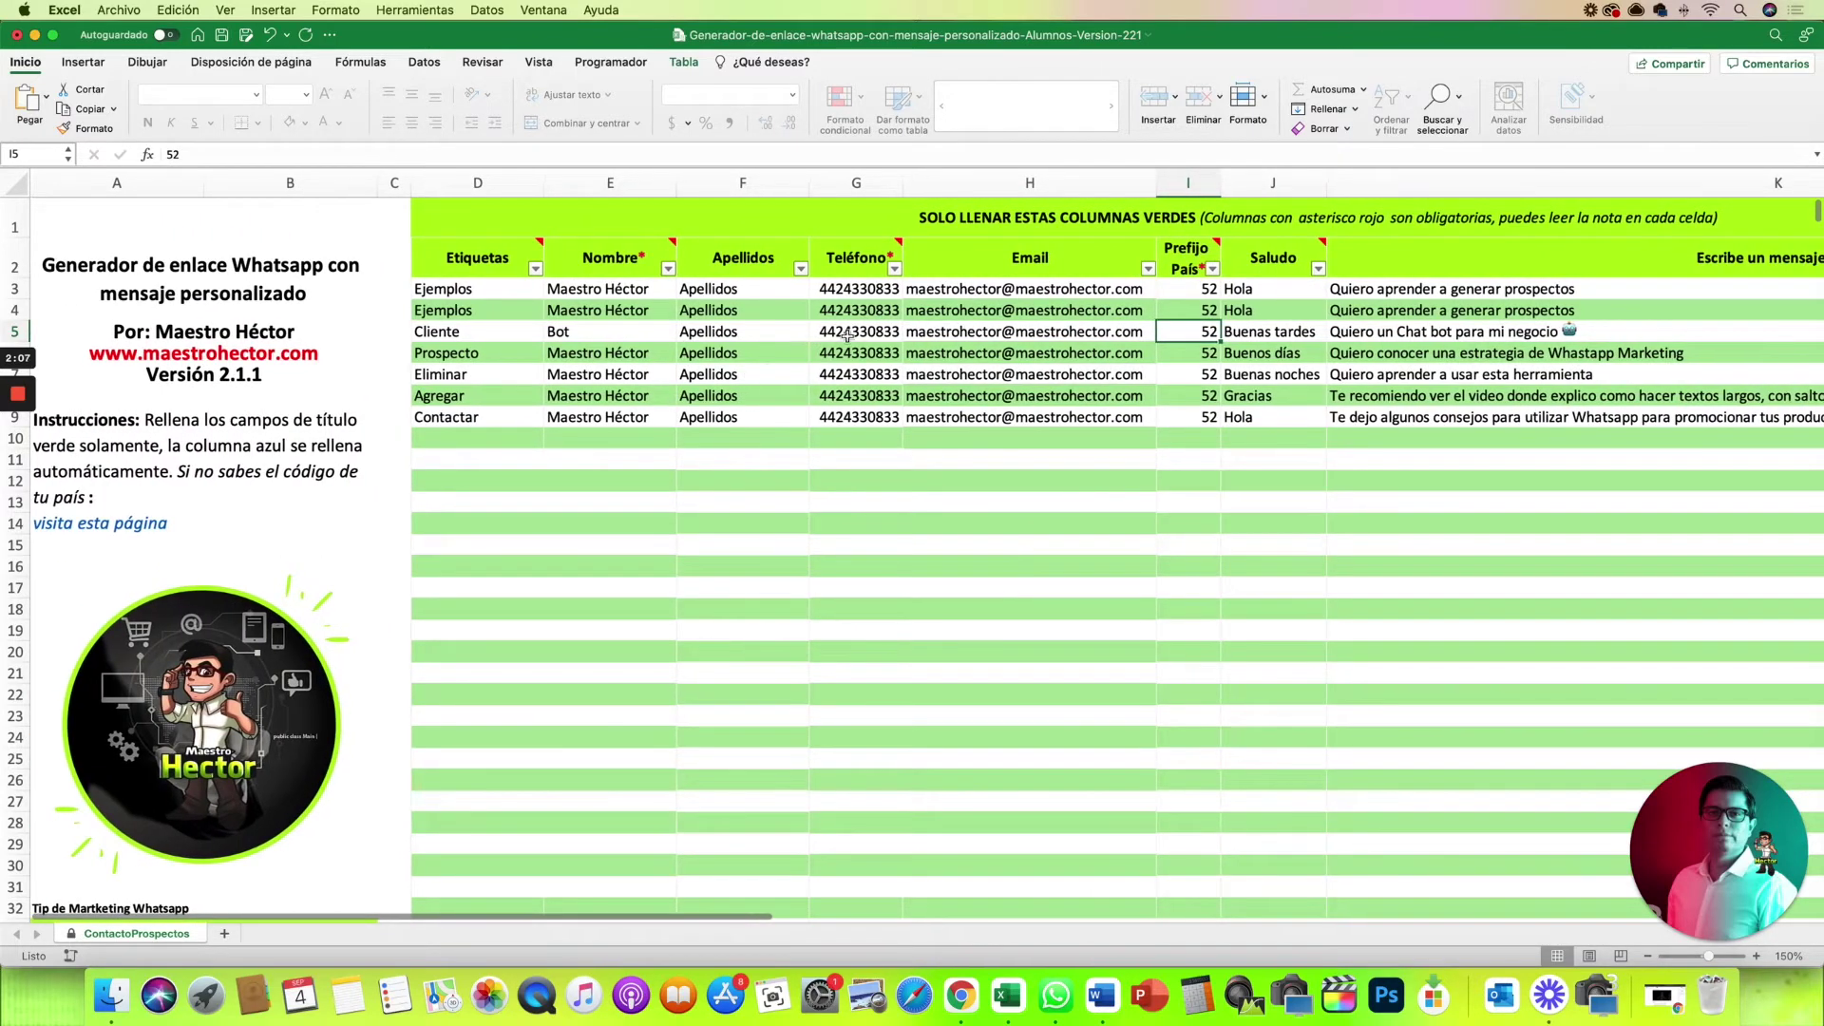
{"action": "left_click", "coordinate": [94, 531]}
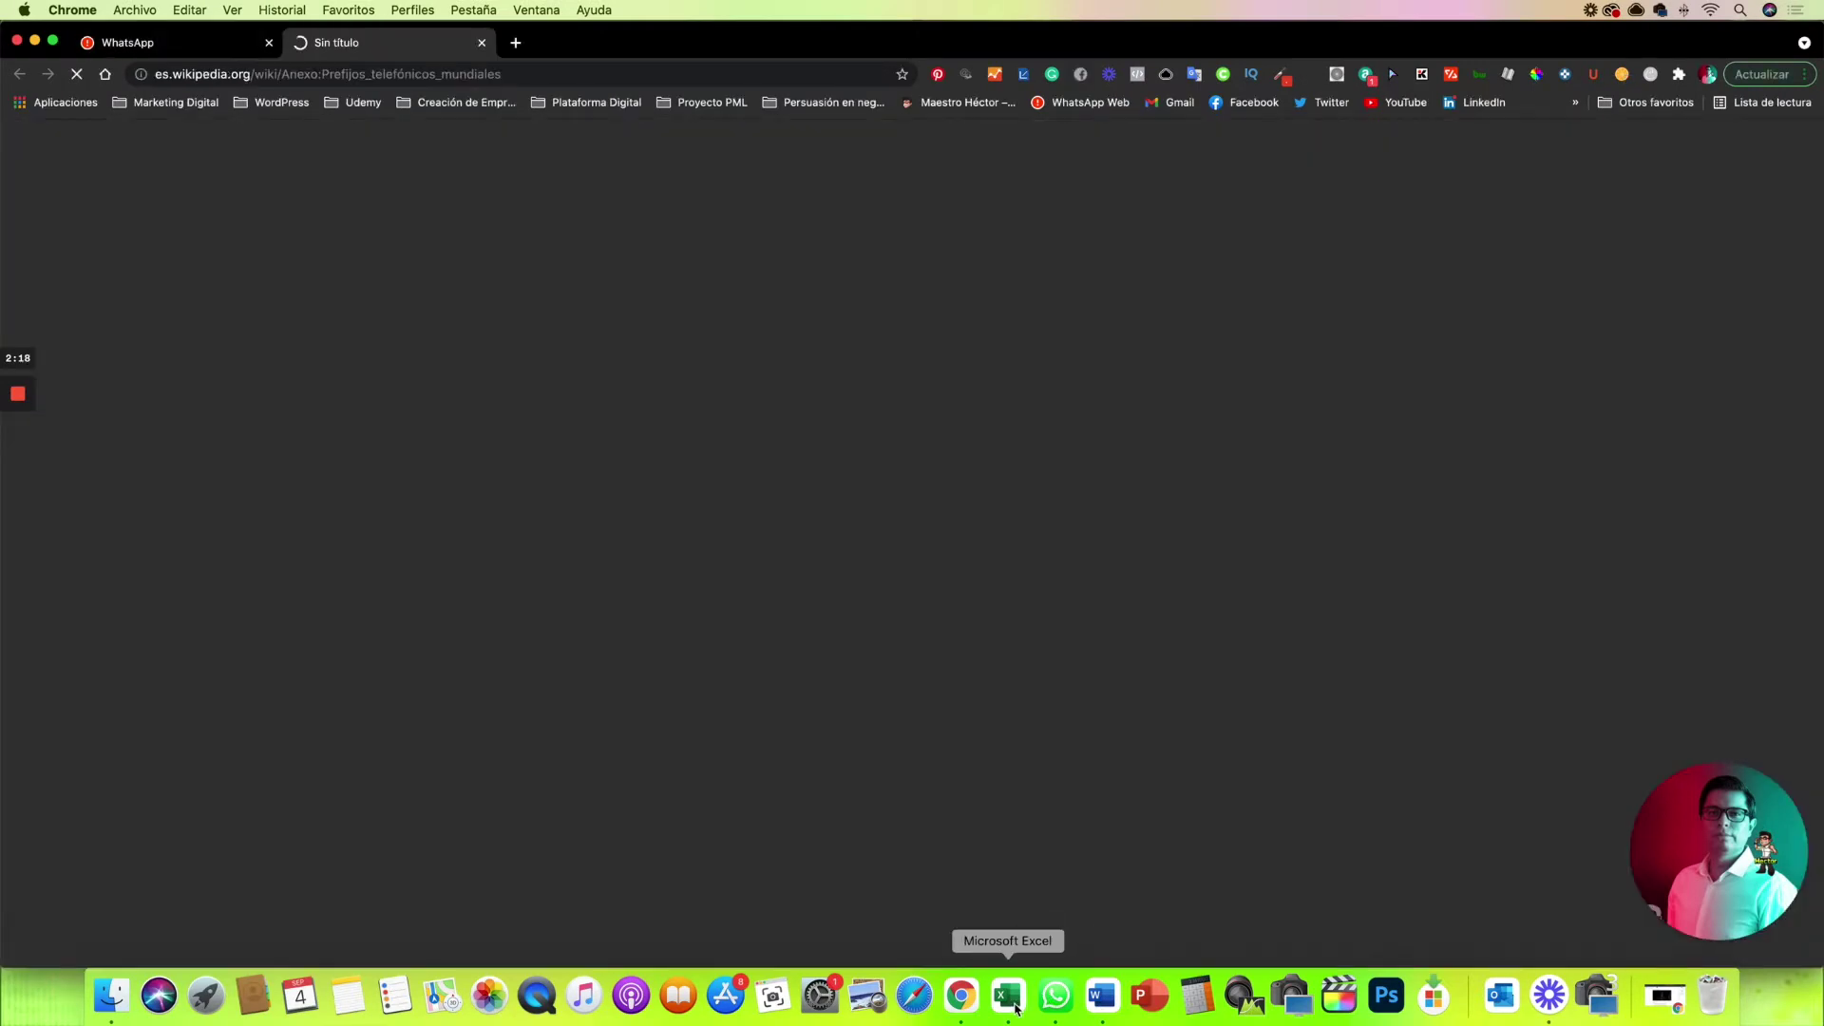
{"action": "left_click", "coordinate": [1008, 994]}
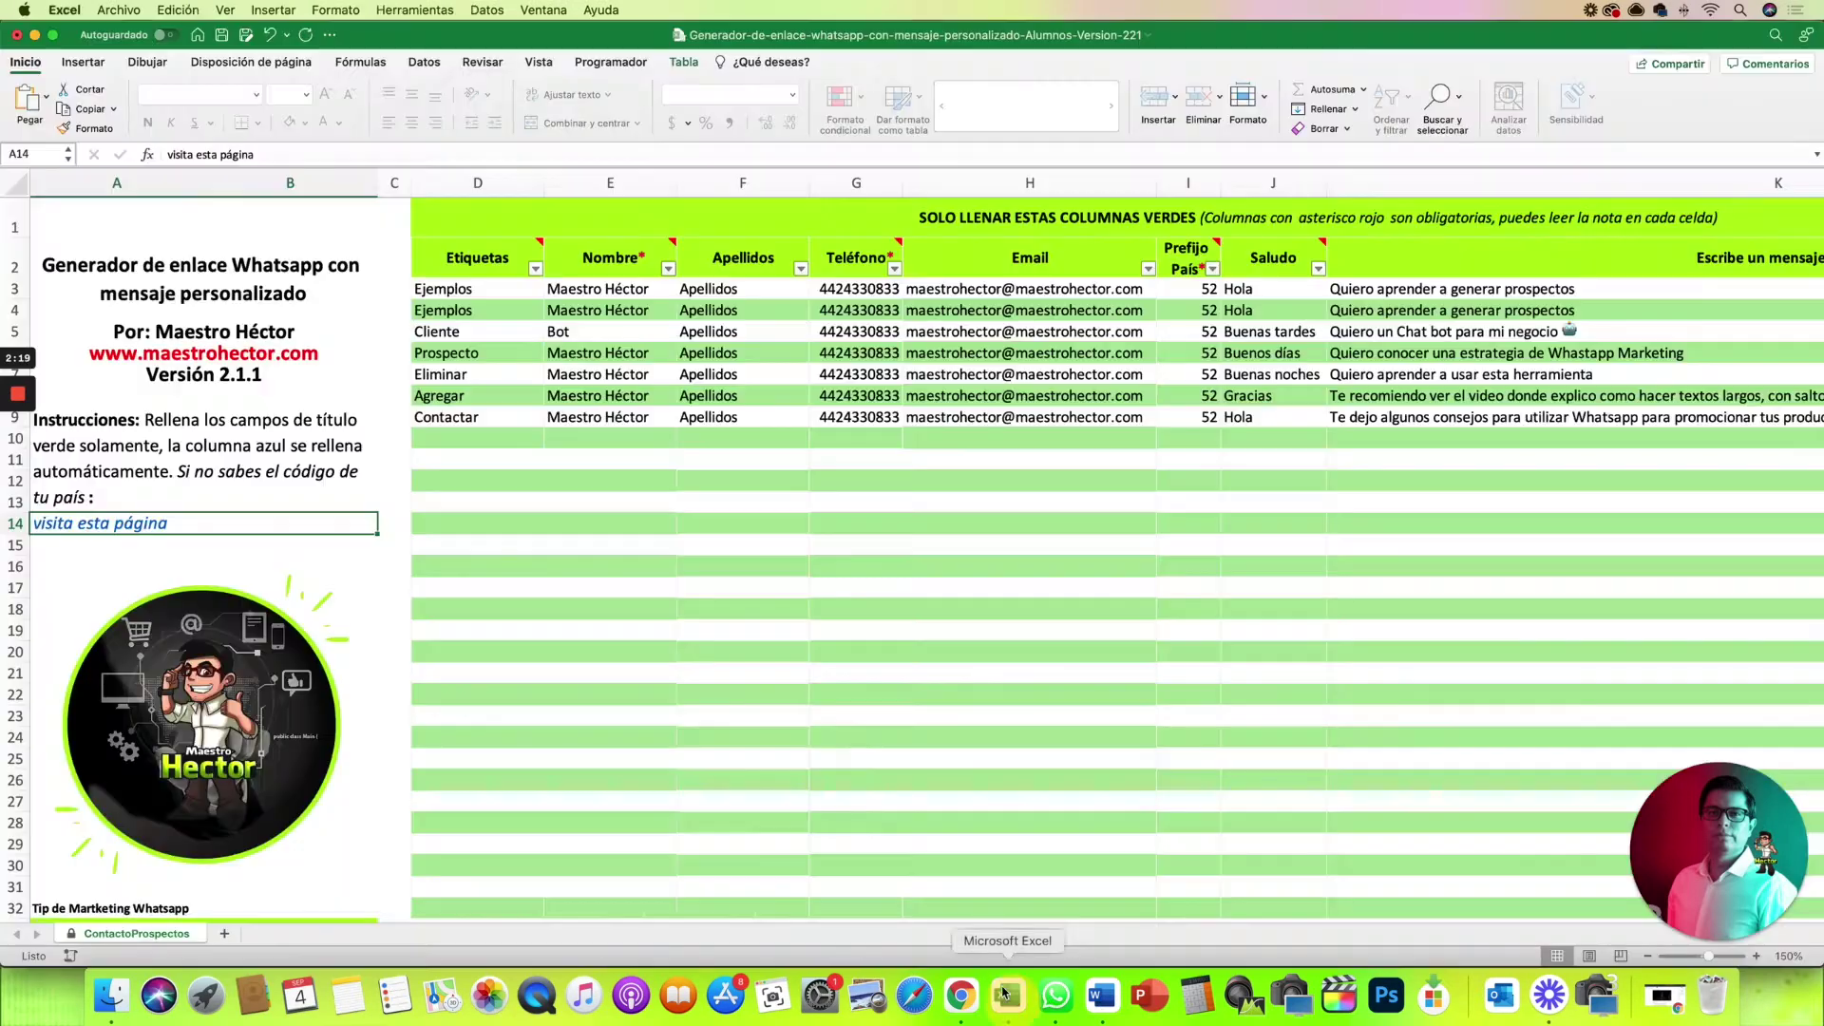
Point out the first example message and the note on the message column
{"action": "scroll", "coordinate": [1206, 447], "scroll_direction": "right", "scroll_amount": 2}
{"action": "scroll", "coordinate": [1207, 447], "scroll_direction": "right", "scroll_amount": 3}
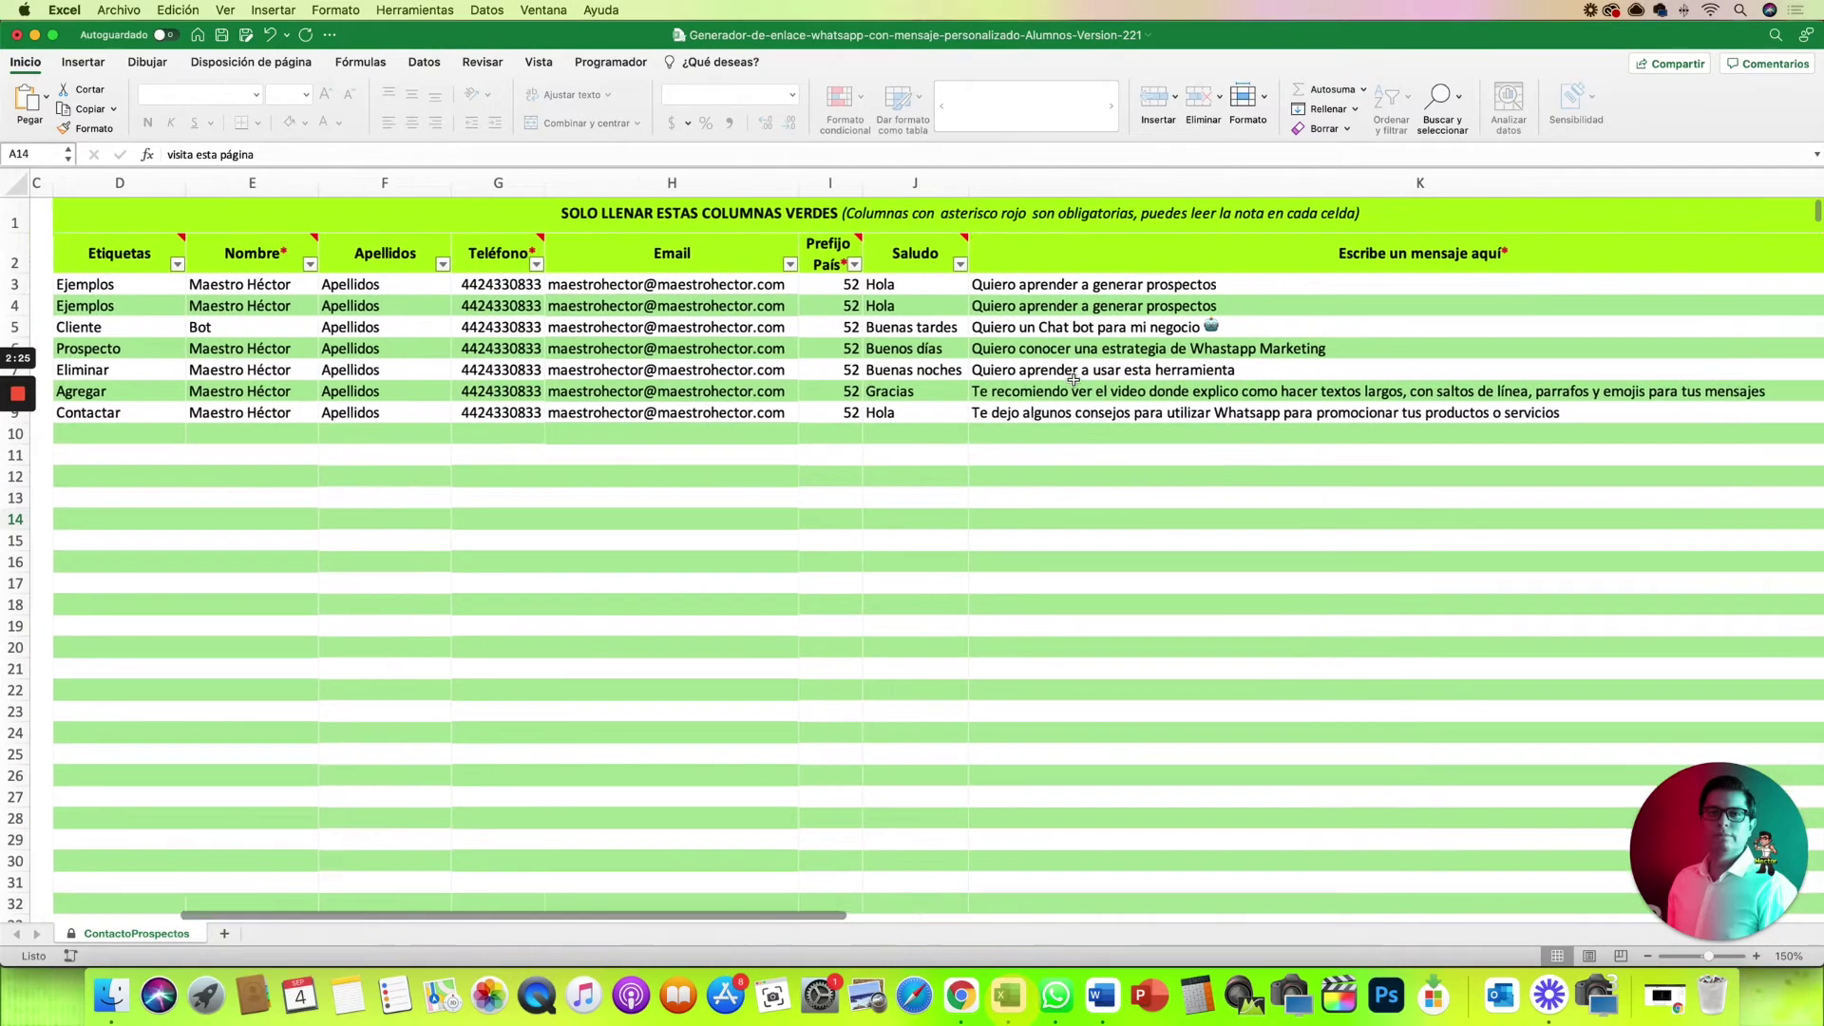
{"action": "scroll", "coordinate": [1035, 361], "scroll_direction": "right", "scroll_amount": 1}
{"action": "scroll", "coordinate": [1054, 333], "scroll_direction": "right", "scroll_amount": 1}
{"action": "scroll", "coordinate": [1074, 308], "scroll_direction": "right", "scroll_amount": 1}
{"action": "left_click", "coordinate": [1087, 297]}
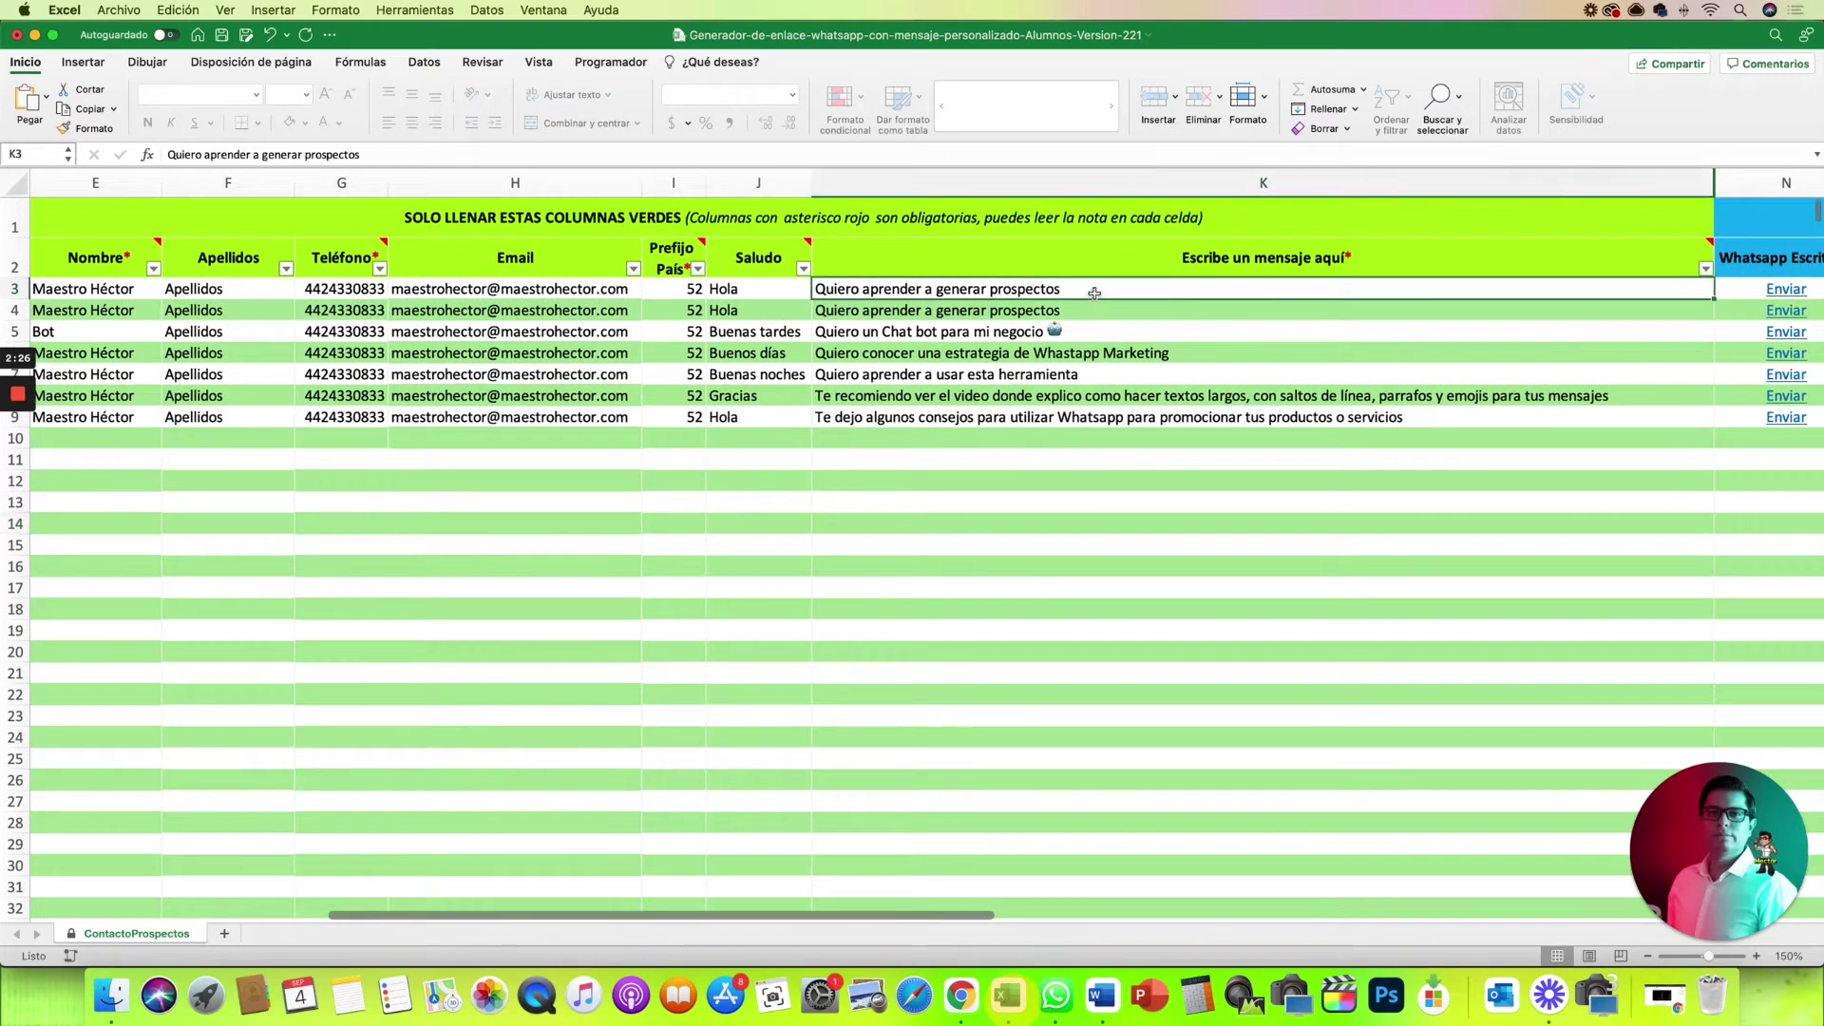
{"action": "scroll", "coordinate": [1270, 379], "scroll_direction": "down", "scroll_amount": 1}
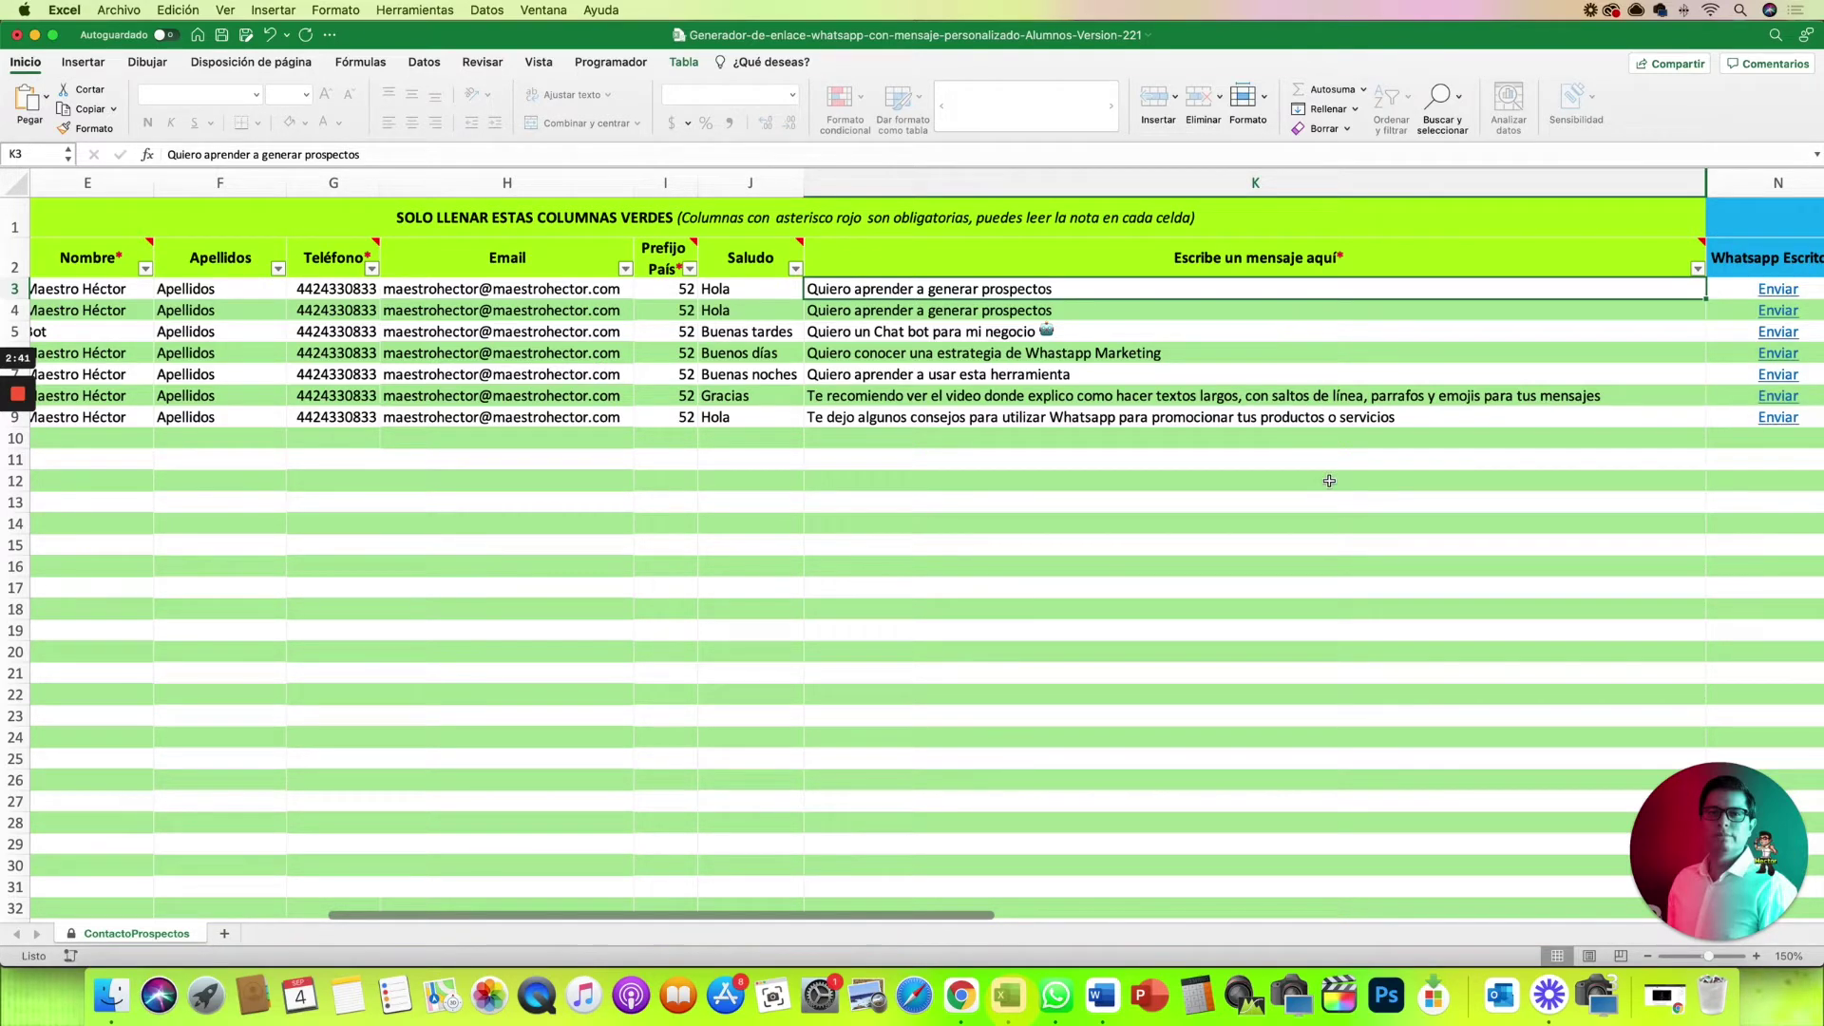
{"action": "scroll", "coordinate": [618, 402], "scroll_direction": "left", "scroll_amount": 2}
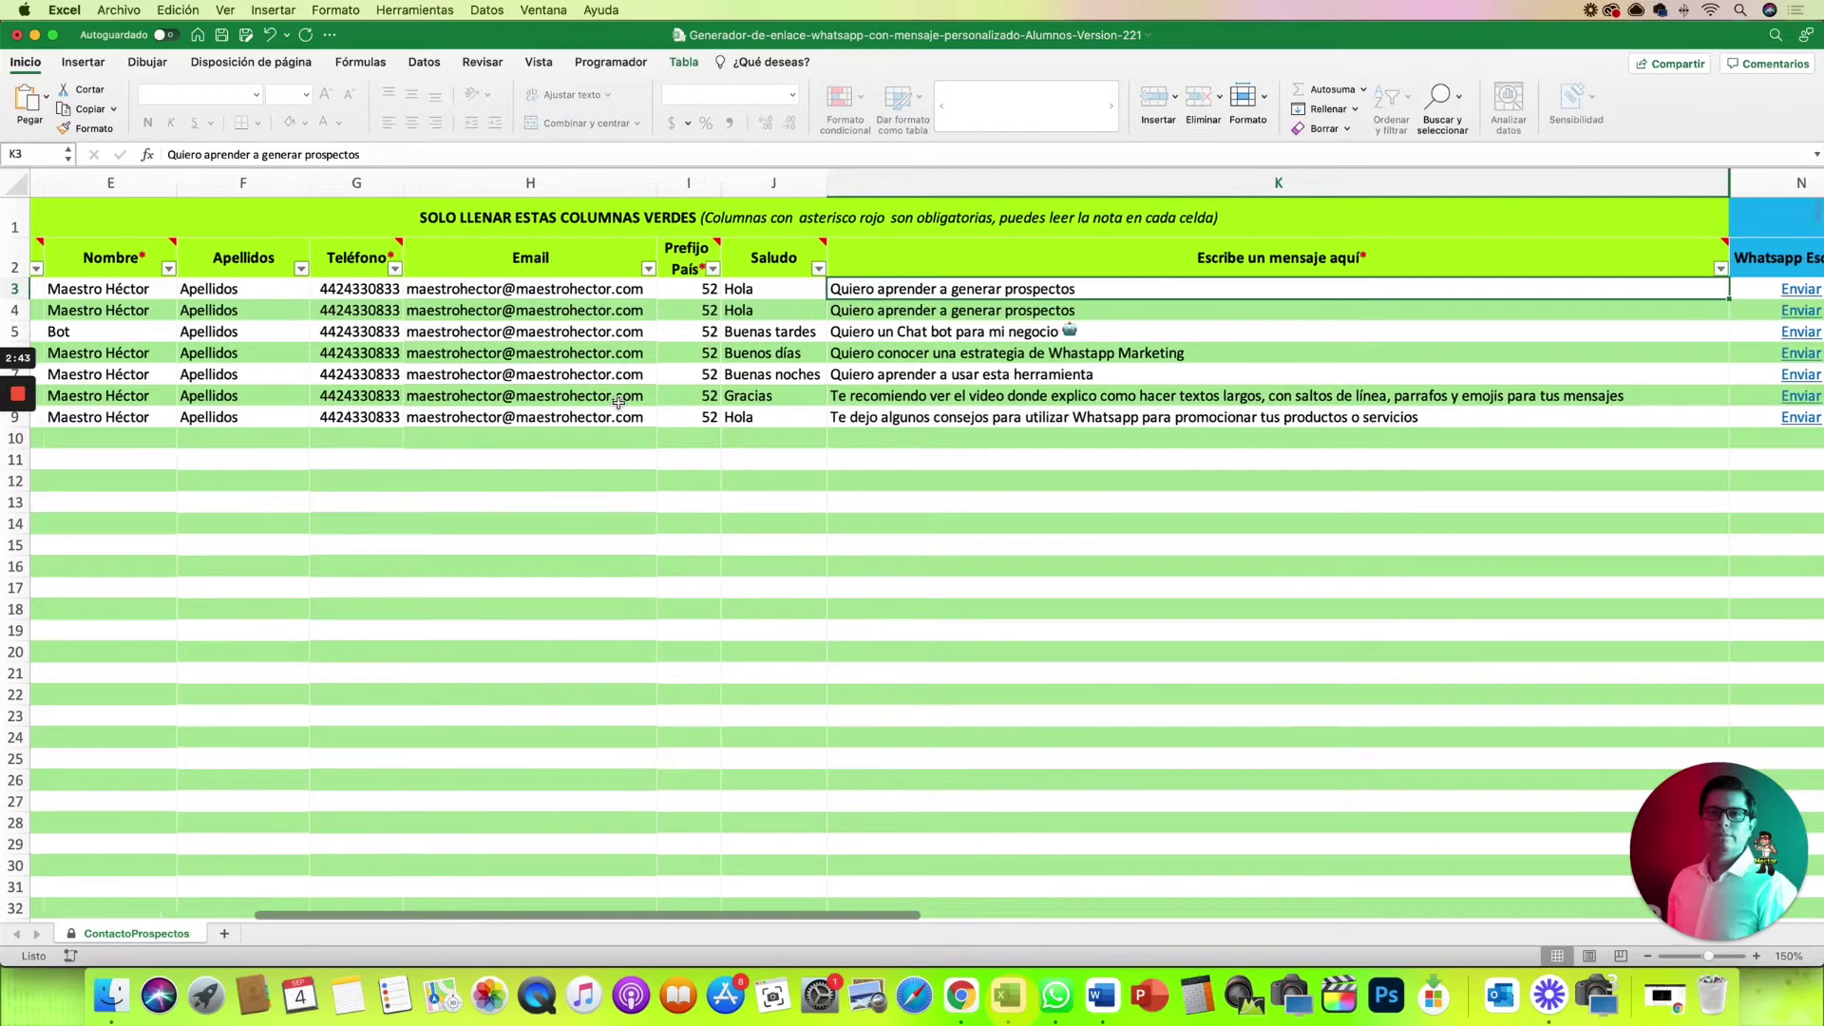
{"action": "scroll", "coordinate": [619, 402], "scroll_direction": "left", "scroll_amount": 5}
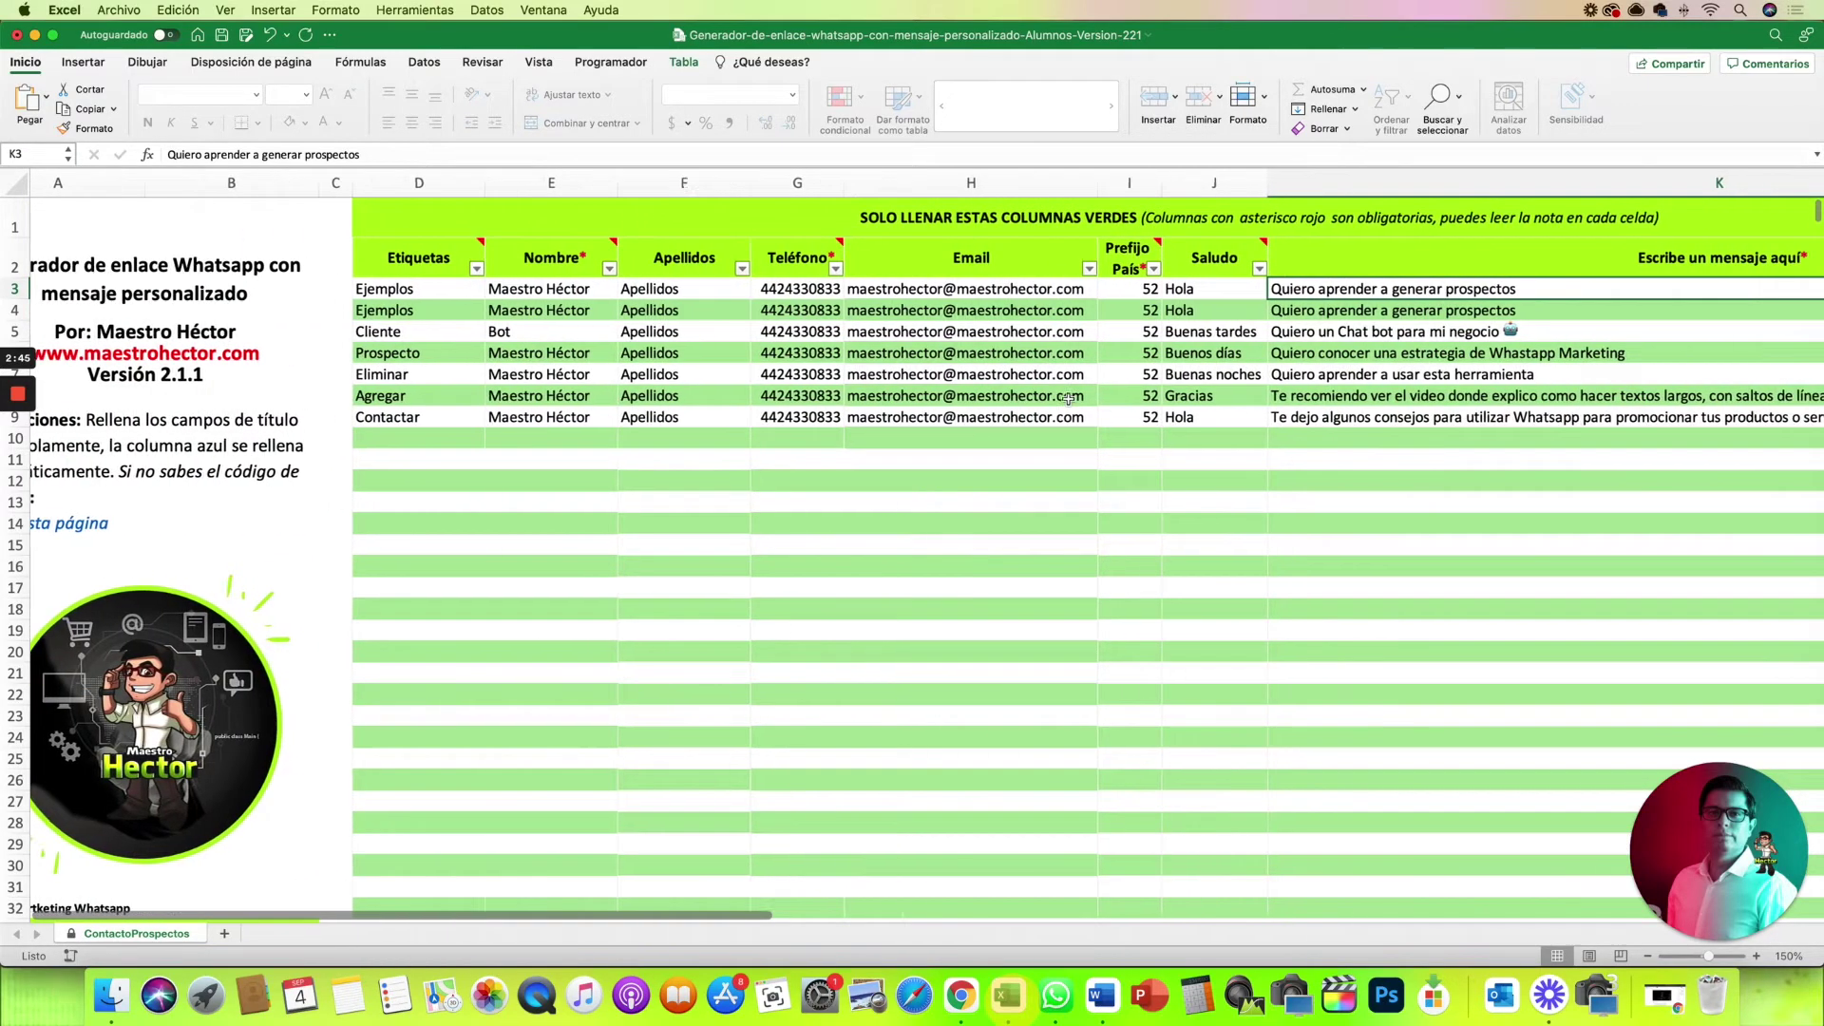
{"action": "scroll", "coordinate": [1069, 399], "scroll_direction": "right", "scroll_amount": 5}
{"action": "scroll", "coordinate": [1069, 399], "scroll_direction": "right", "scroll_amount": 3}
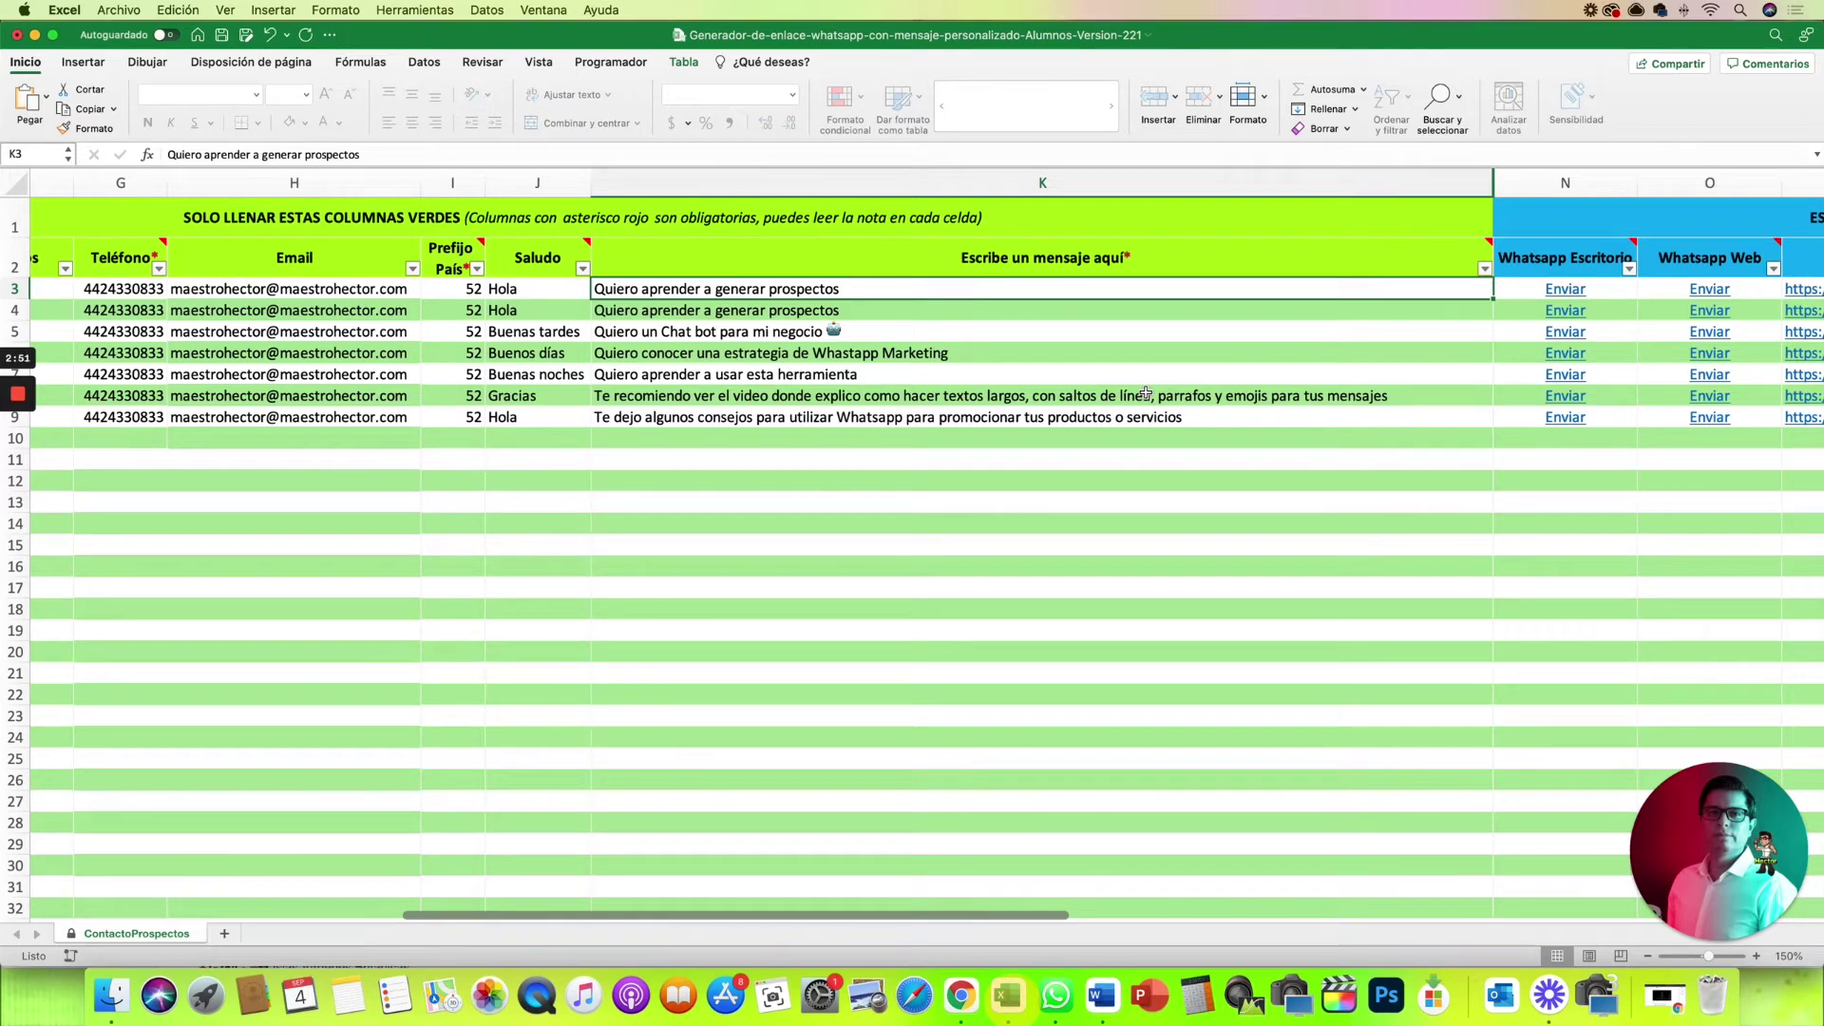
{"action": "left_click", "coordinate": [1132, 257]}
{"action": "scroll", "coordinate": [1286, 468], "scroll_direction": "left", "scroll_amount": 3}
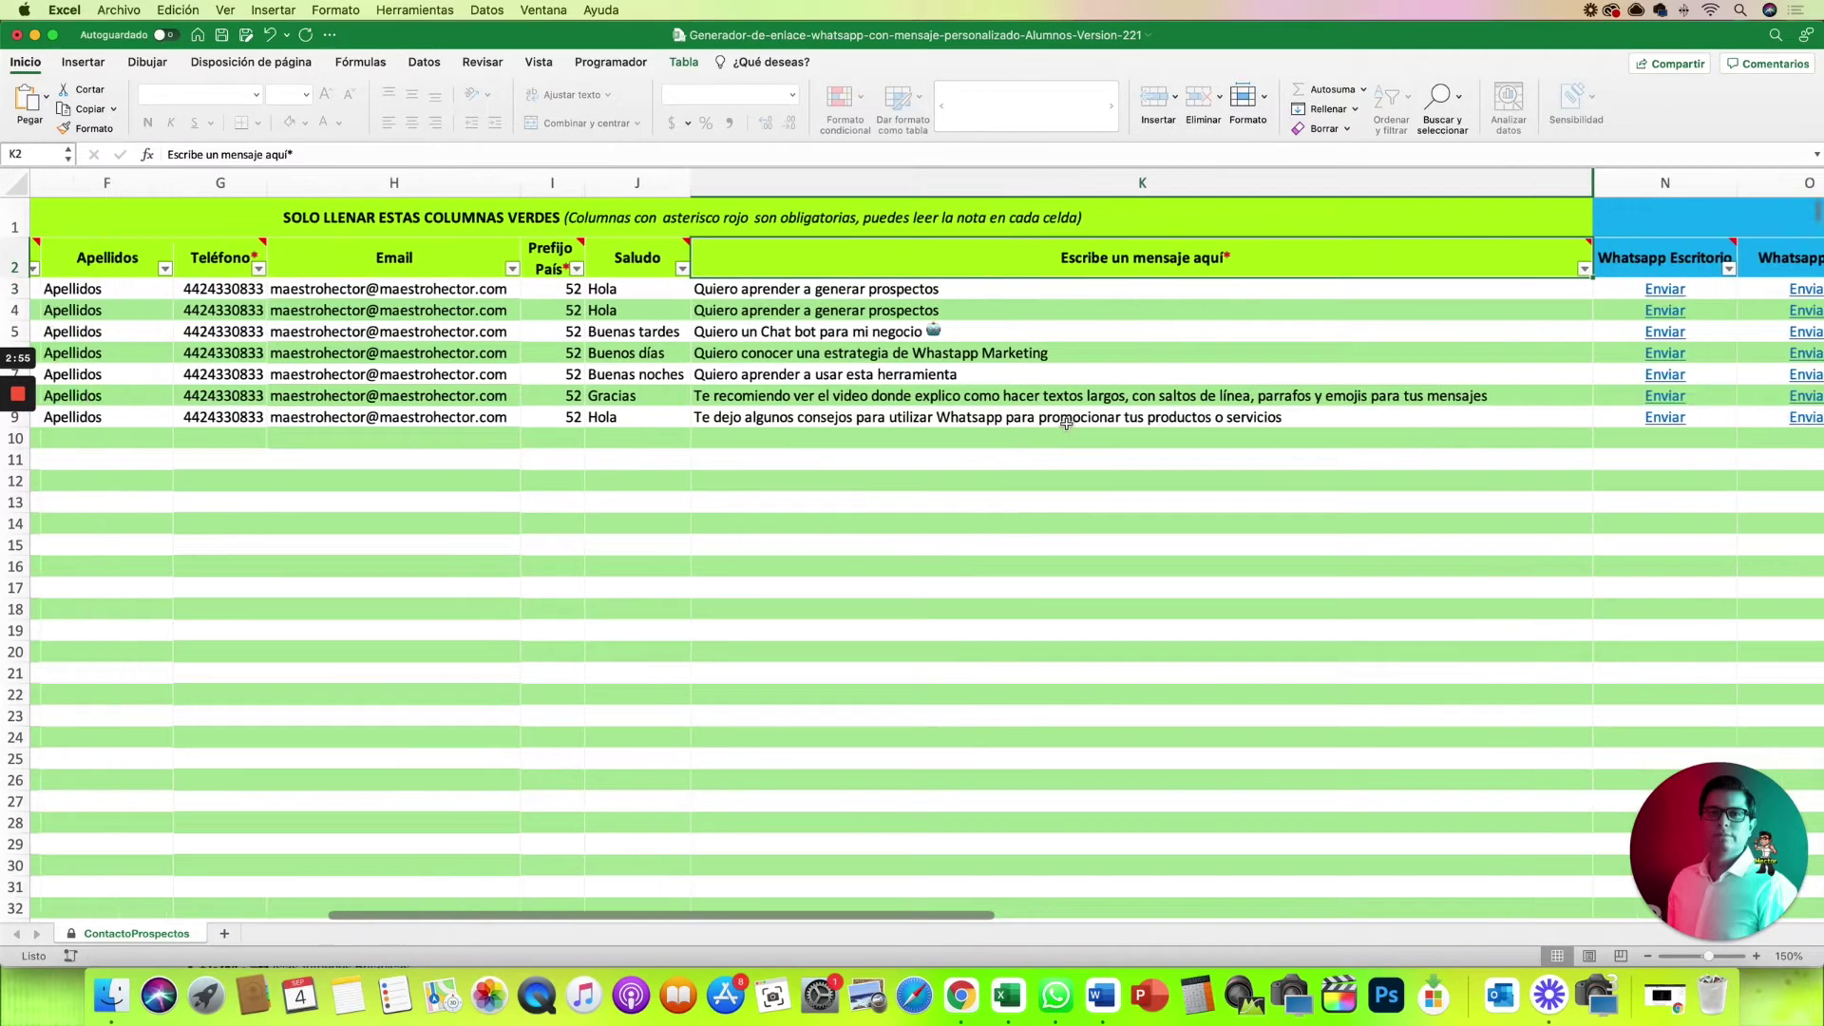
{"action": "scroll", "coordinate": [855, 399], "scroll_direction": "left", "scroll_amount": 5}
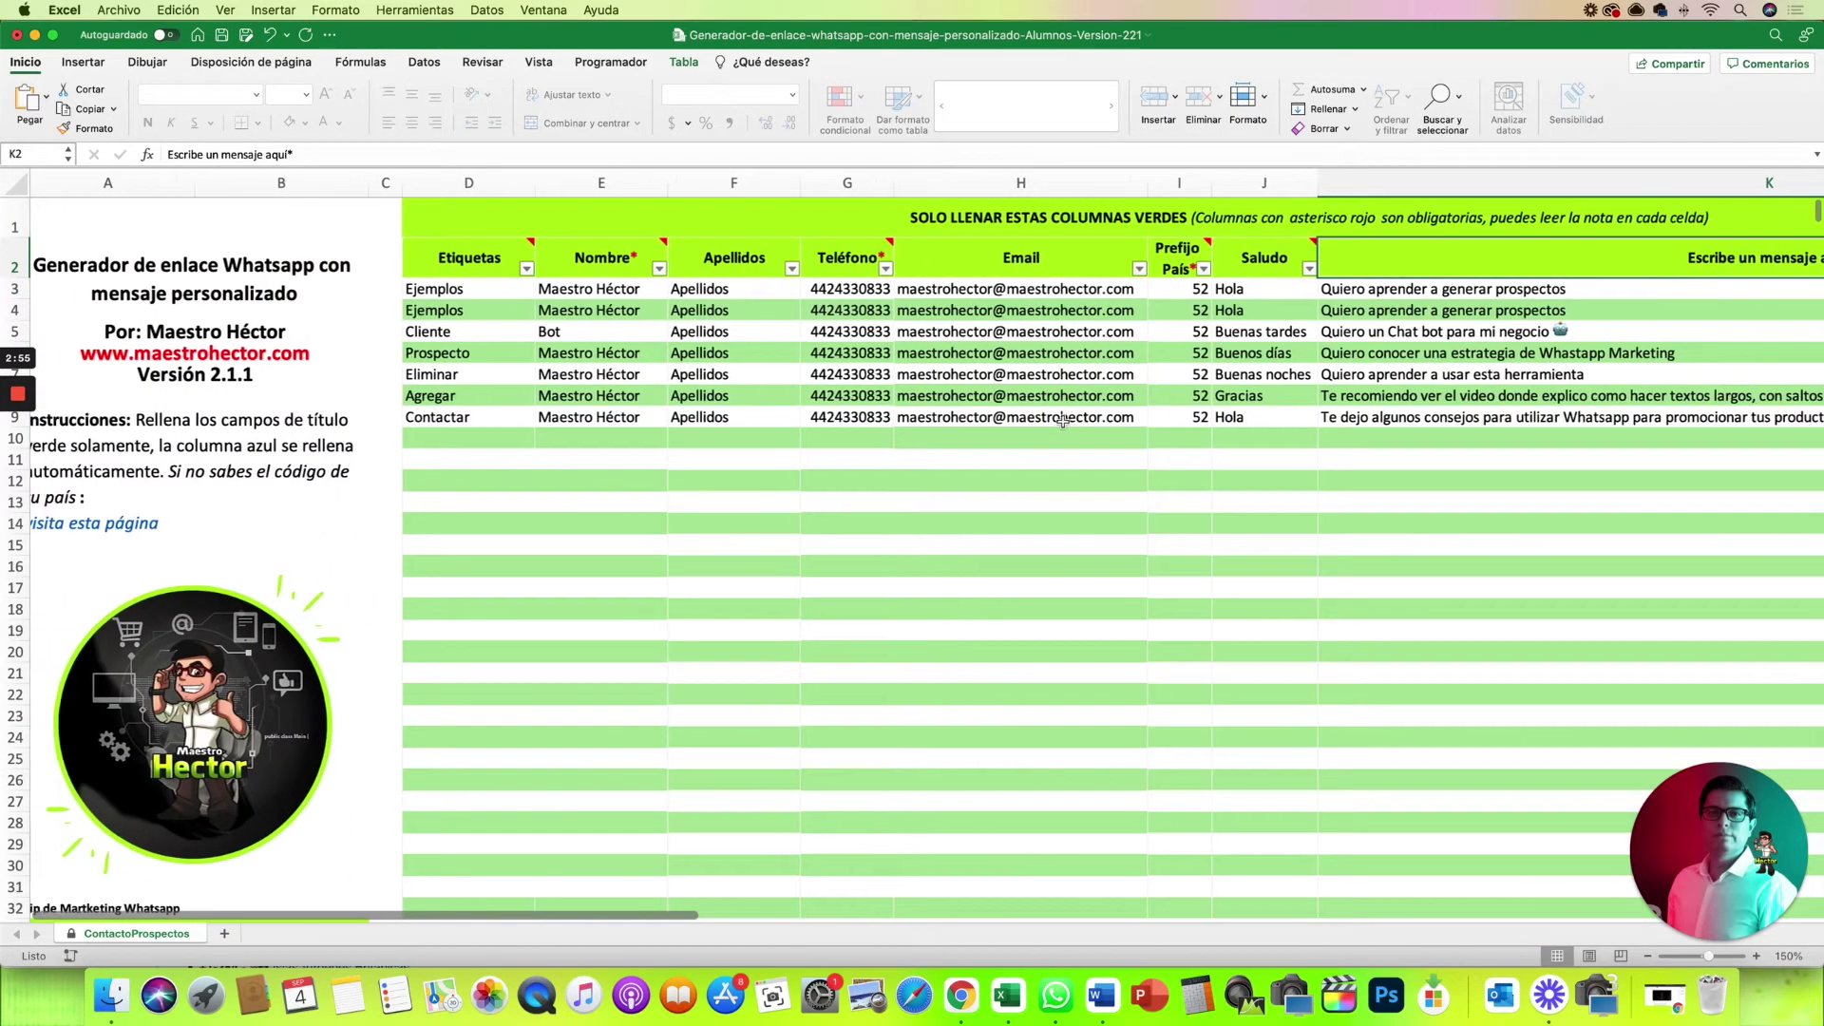
Point out the surname cell in row 6, then scroll right toward the link columns
{"action": "left_click", "coordinate": [643, 364]}
{"action": "left_click", "coordinate": [722, 353]}
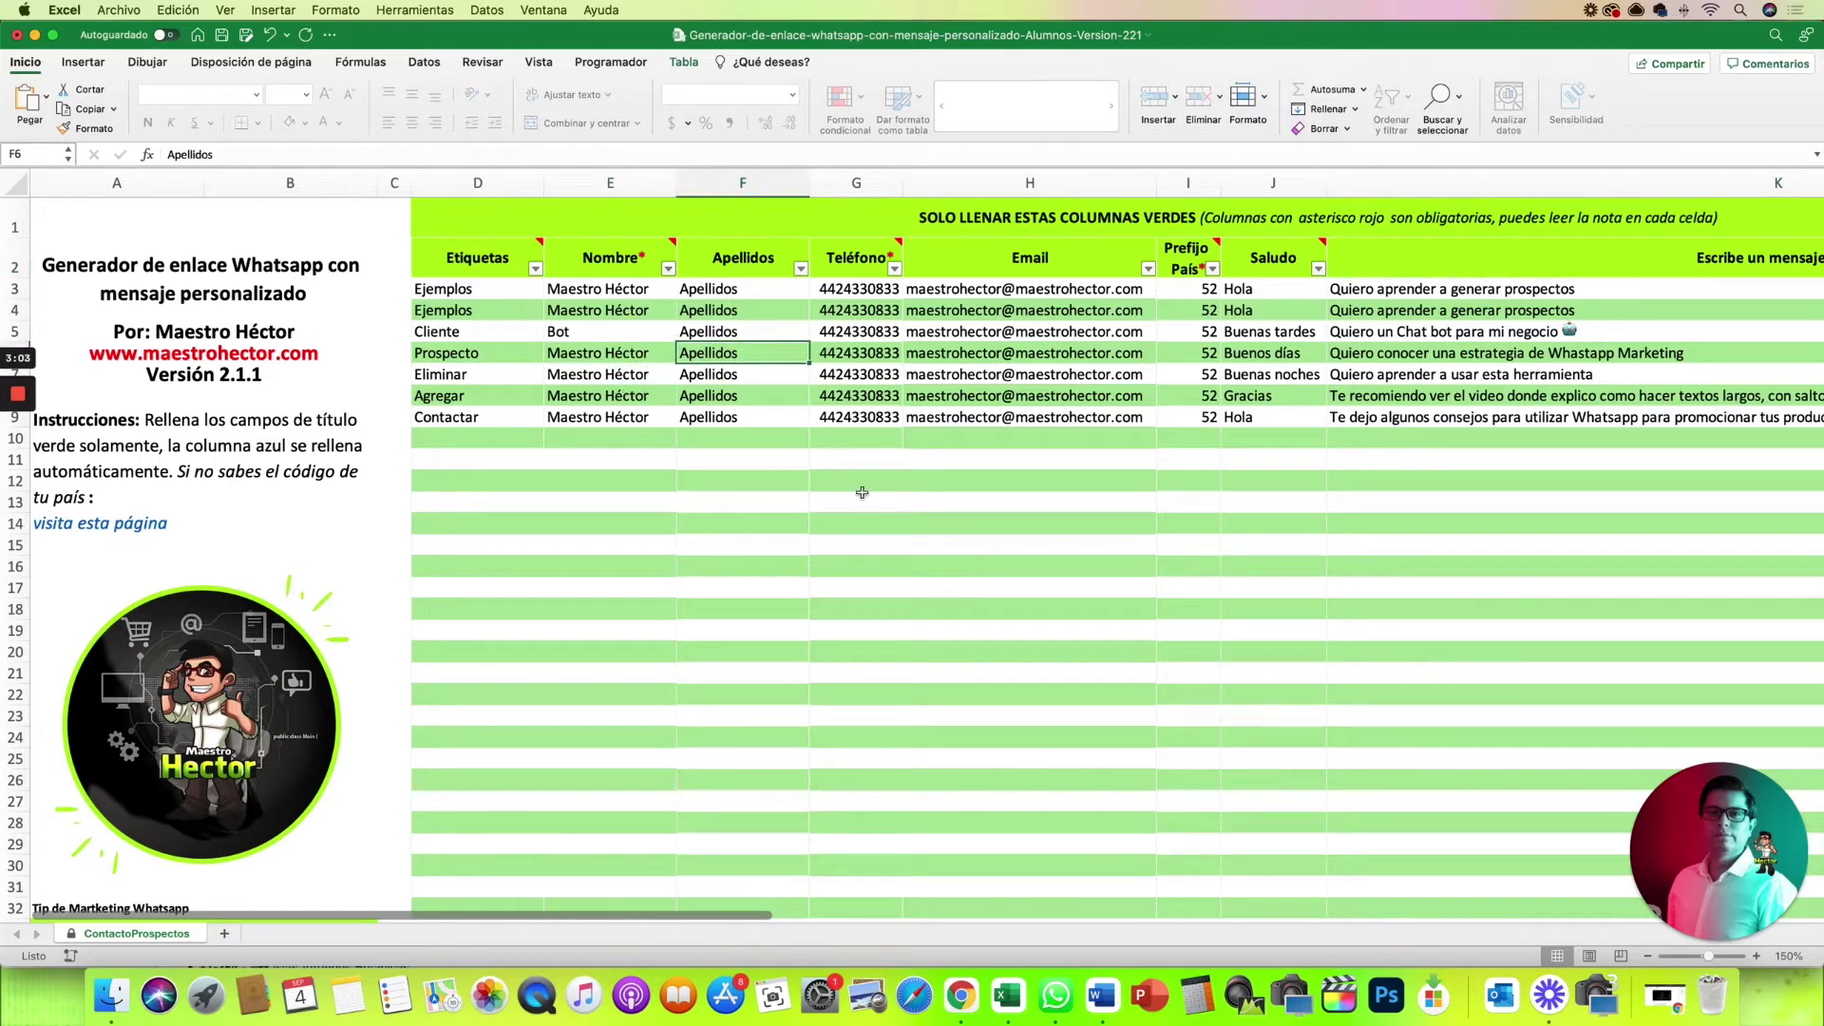
{"action": "scroll", "coordinate": [1148, 508], "scroll_direction": "right", "scroll_amount": 5}
{"action": "scroll", "coordinate": [1045, 494], "scroll_direction": "left", "scroll_amount": 2}
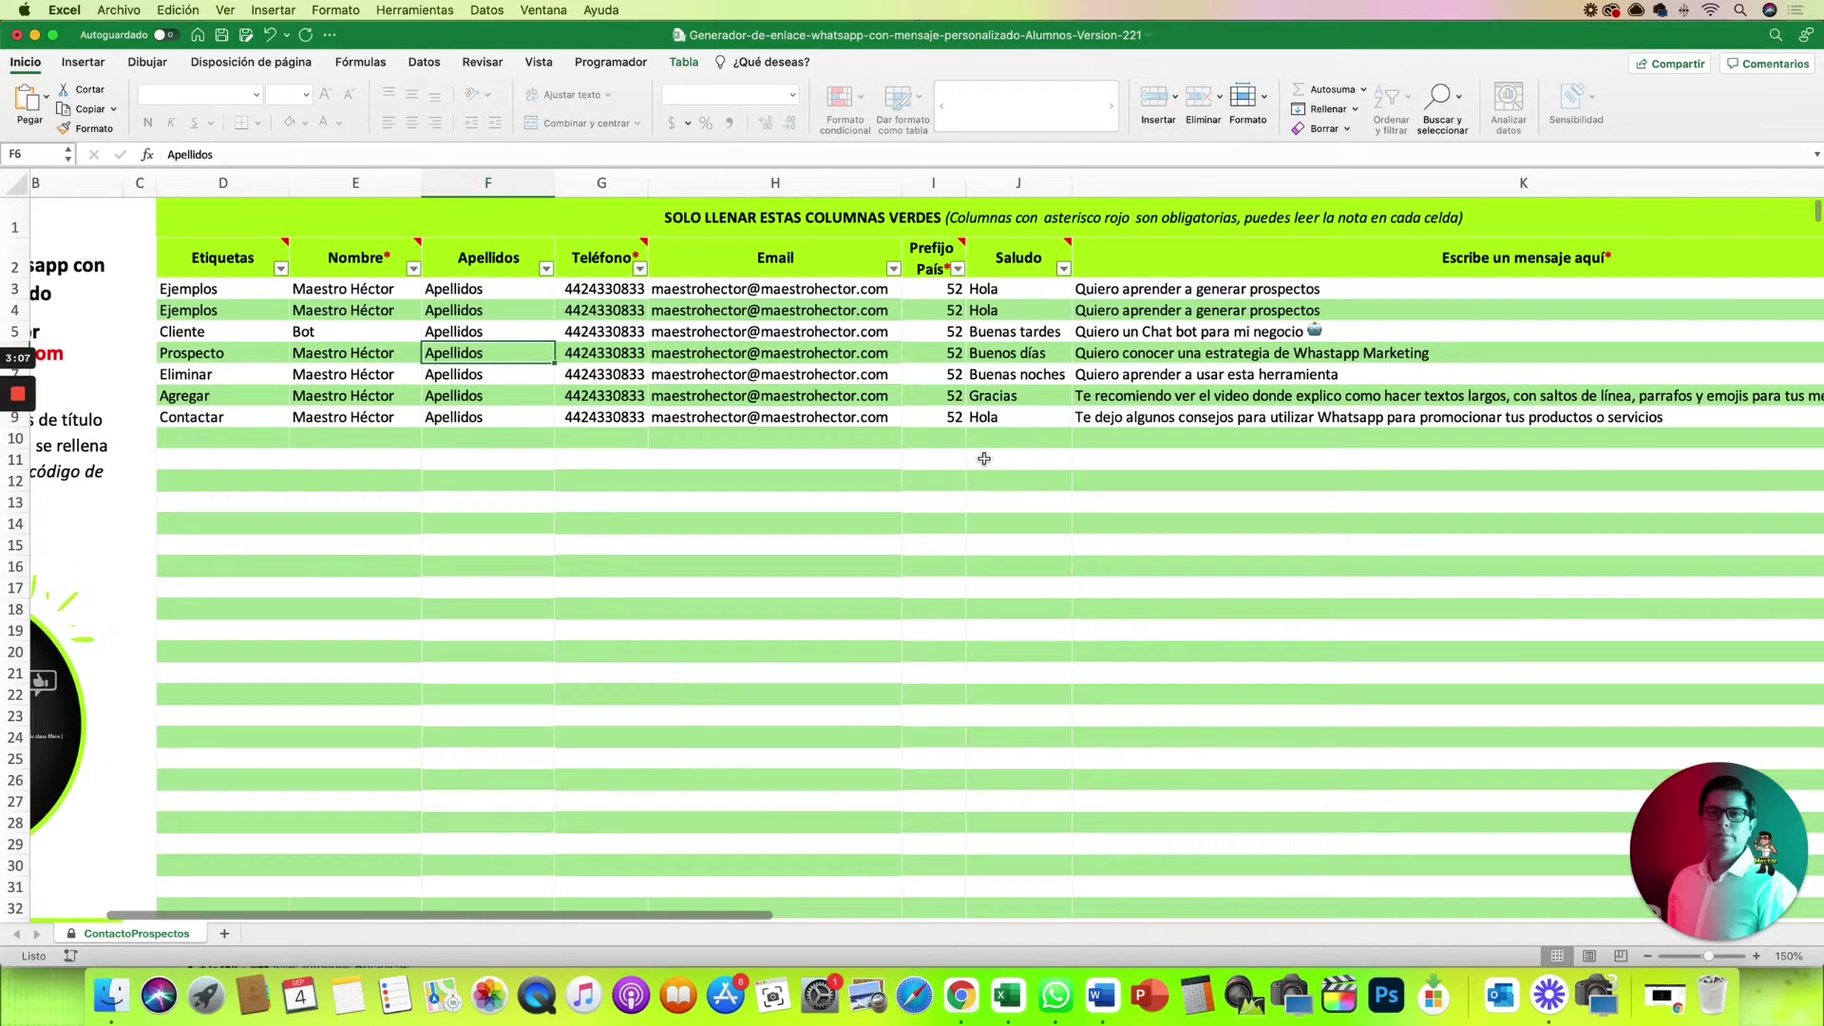
{"action": "scroll", "coordinate": [1054, 463], "scroll_direction": "right", "scroll_amount": 10}
{"action": "scroll", "coordinate": [1026, 465], "scroll_direction": "right", "scroll_amount": 5}
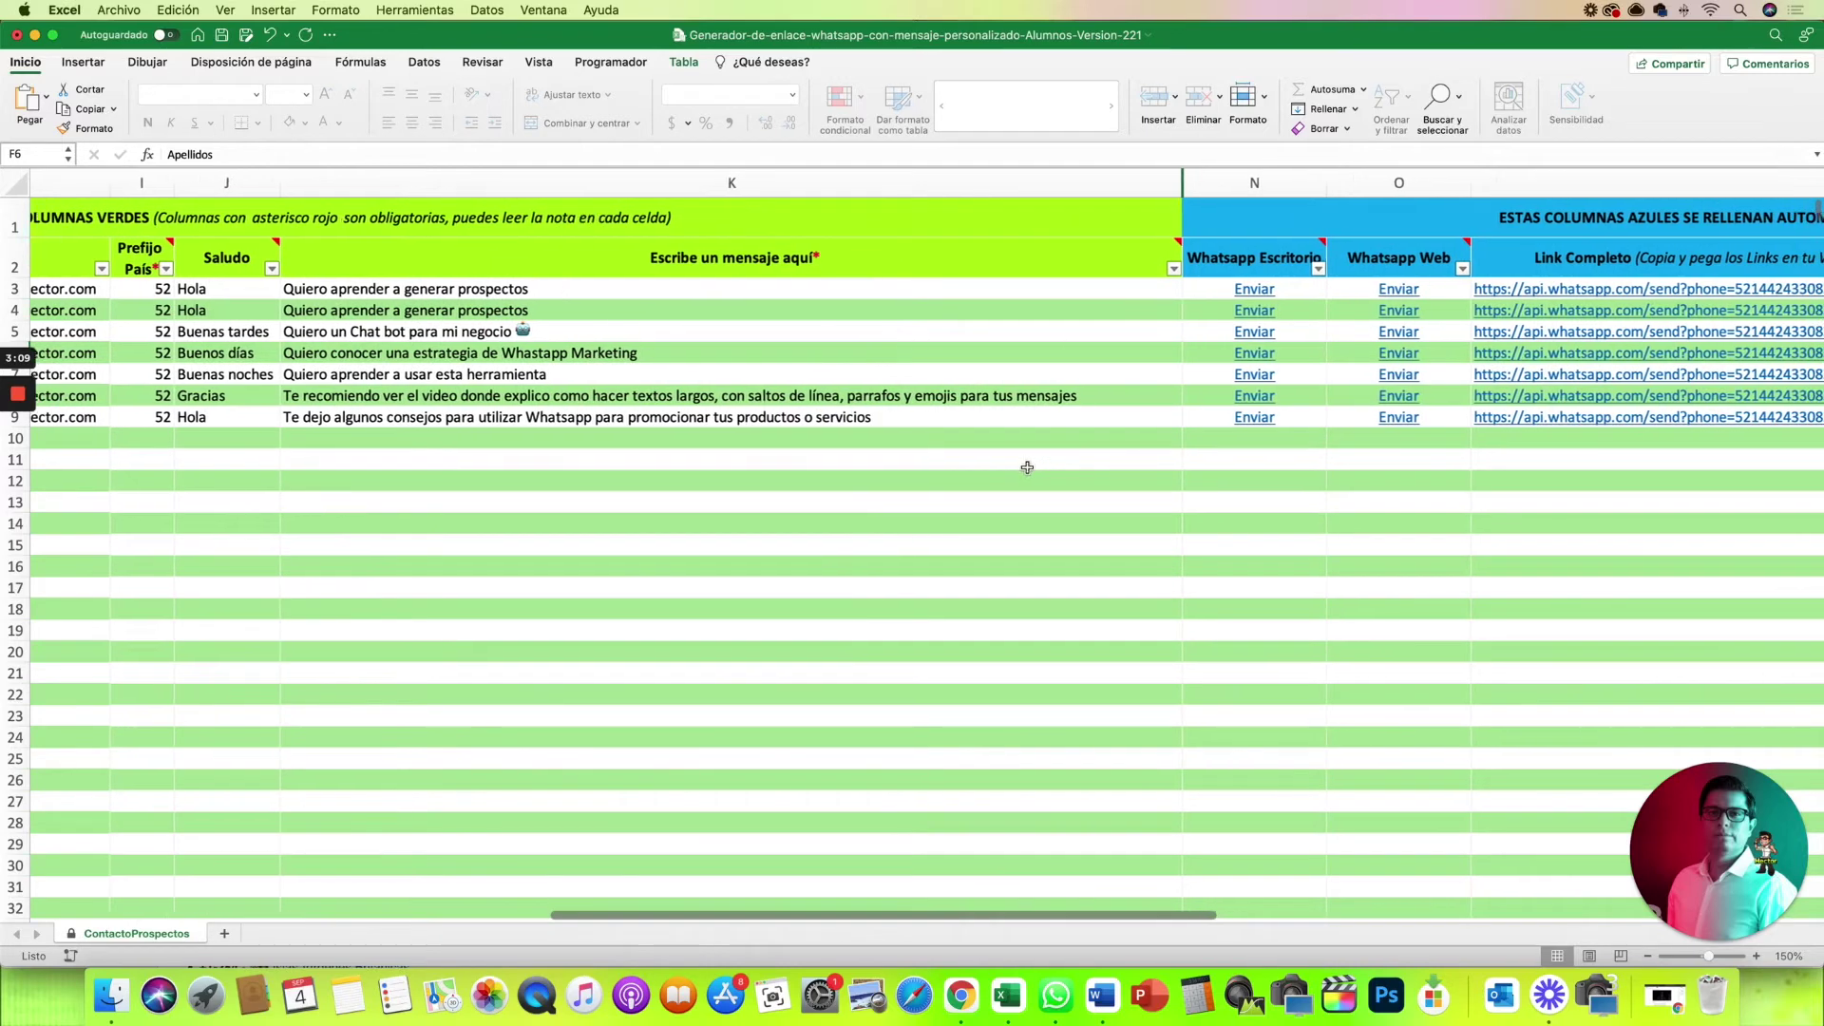
{"action": "scroll", "coordinate": [1102, 360], "scroll_direction": "right", "scroll_amount": 4}
{"action": "scroll", "coordinate": [1126, 455], "scroll_direction": "right", "scroll_amount": 5}
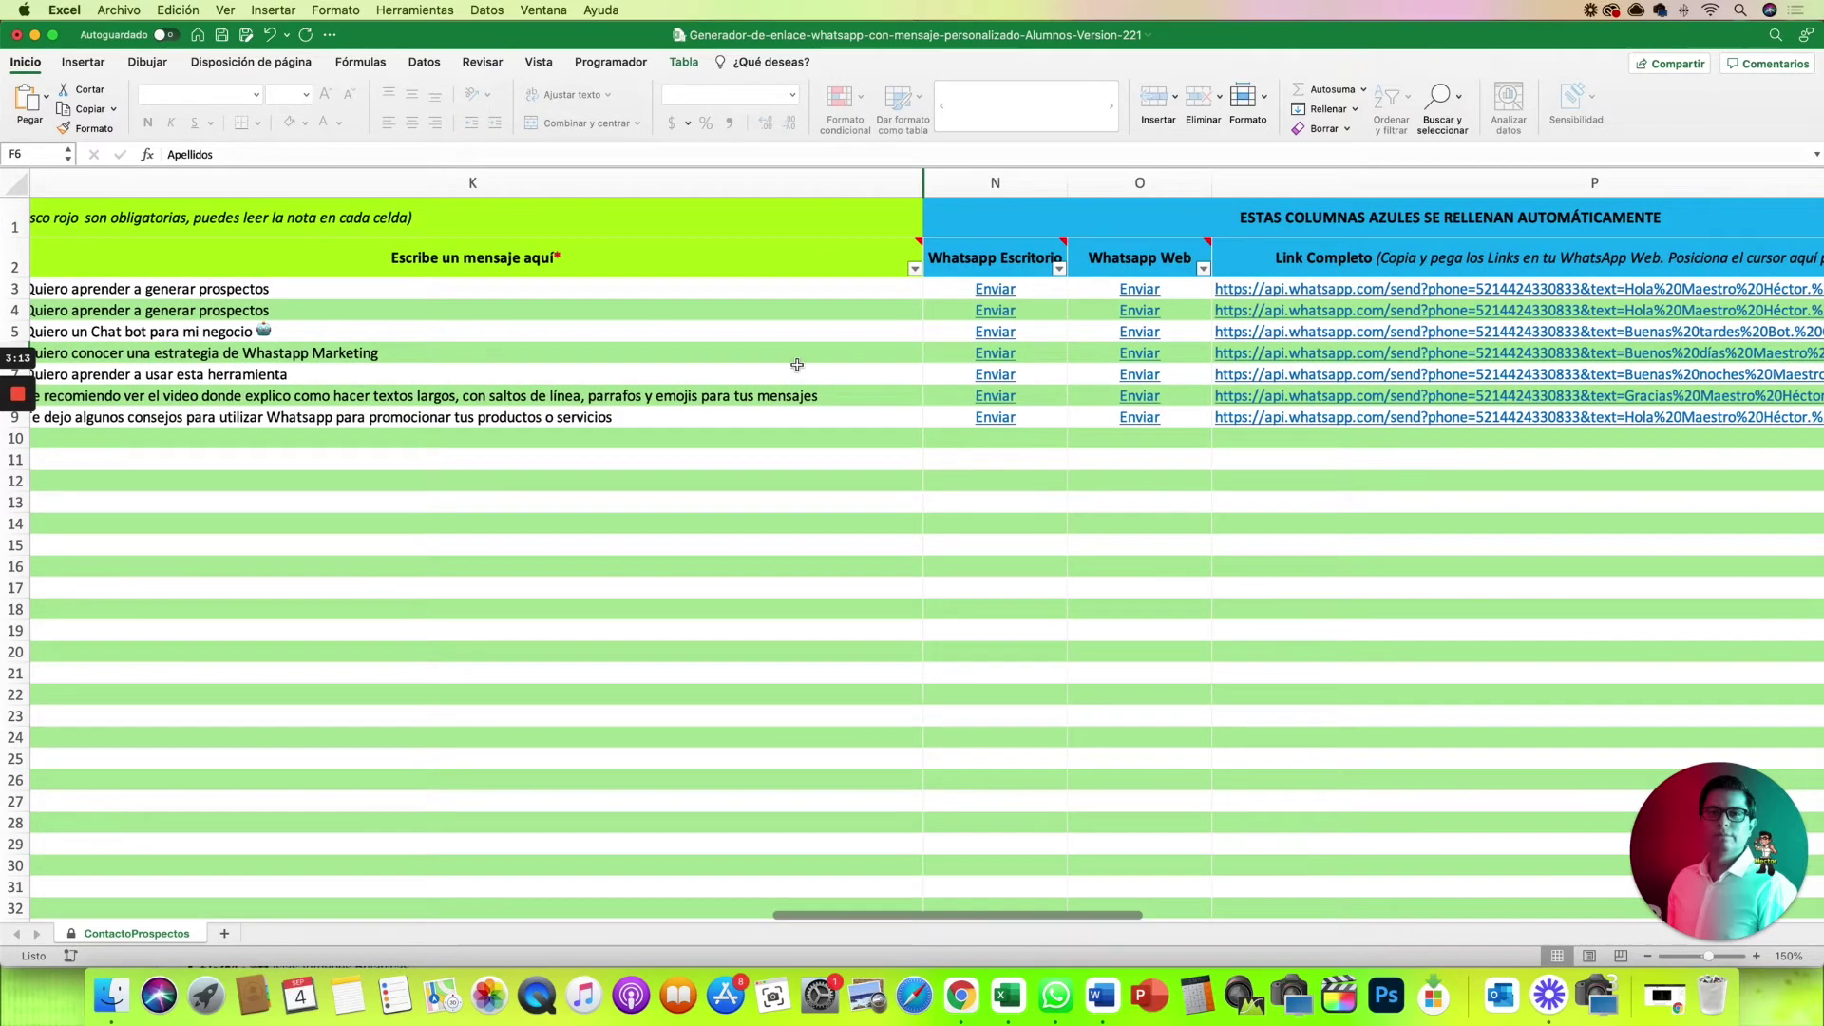
{"action": "scroll", "coordinate": [774, 366], "scroll_direction": "left", "scroll_amount": 10}
{"action": "scroll", "coordinate": [770, 363], "scroll_direction": "left", "scroll_amount": 3}
{"action": "scroll", "coordinate": [651, 374], "scroll_direction": "right", "scroll_amount": 8}
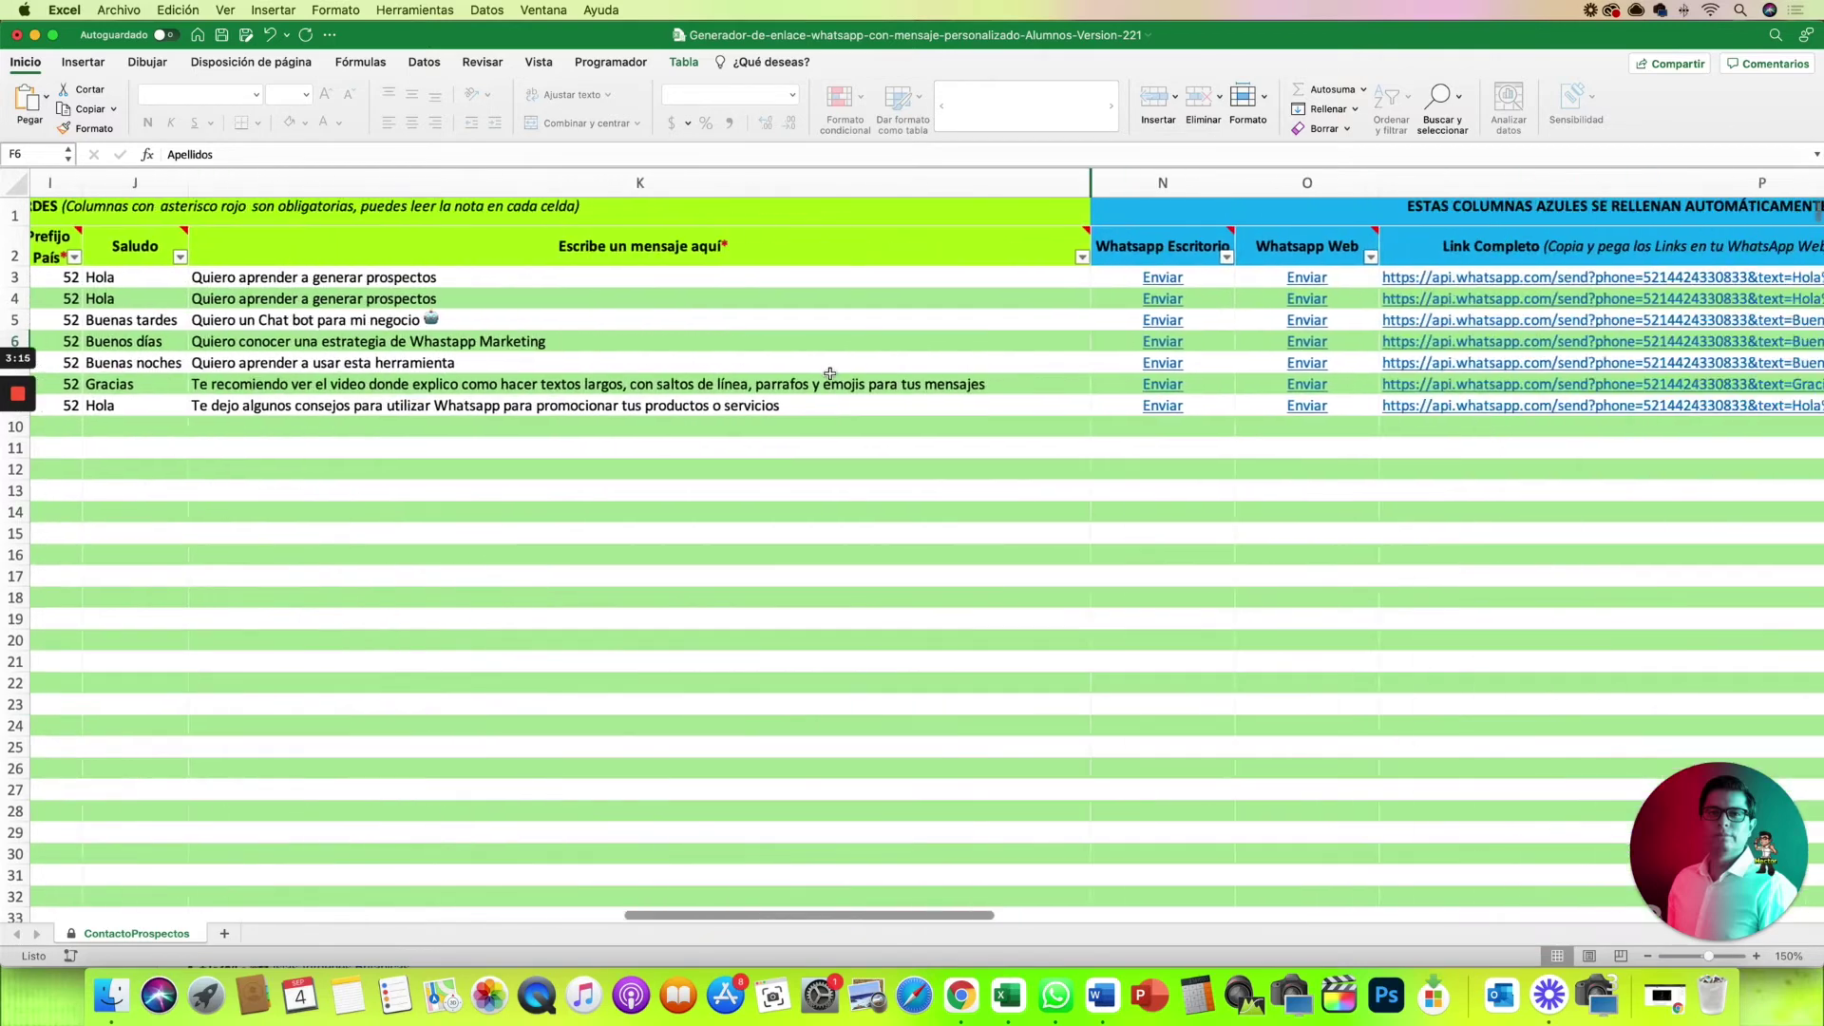
{"action": "scroll", "coordinate": [814, 304], "scroll_direction": "right", "scroll_amount": 5}
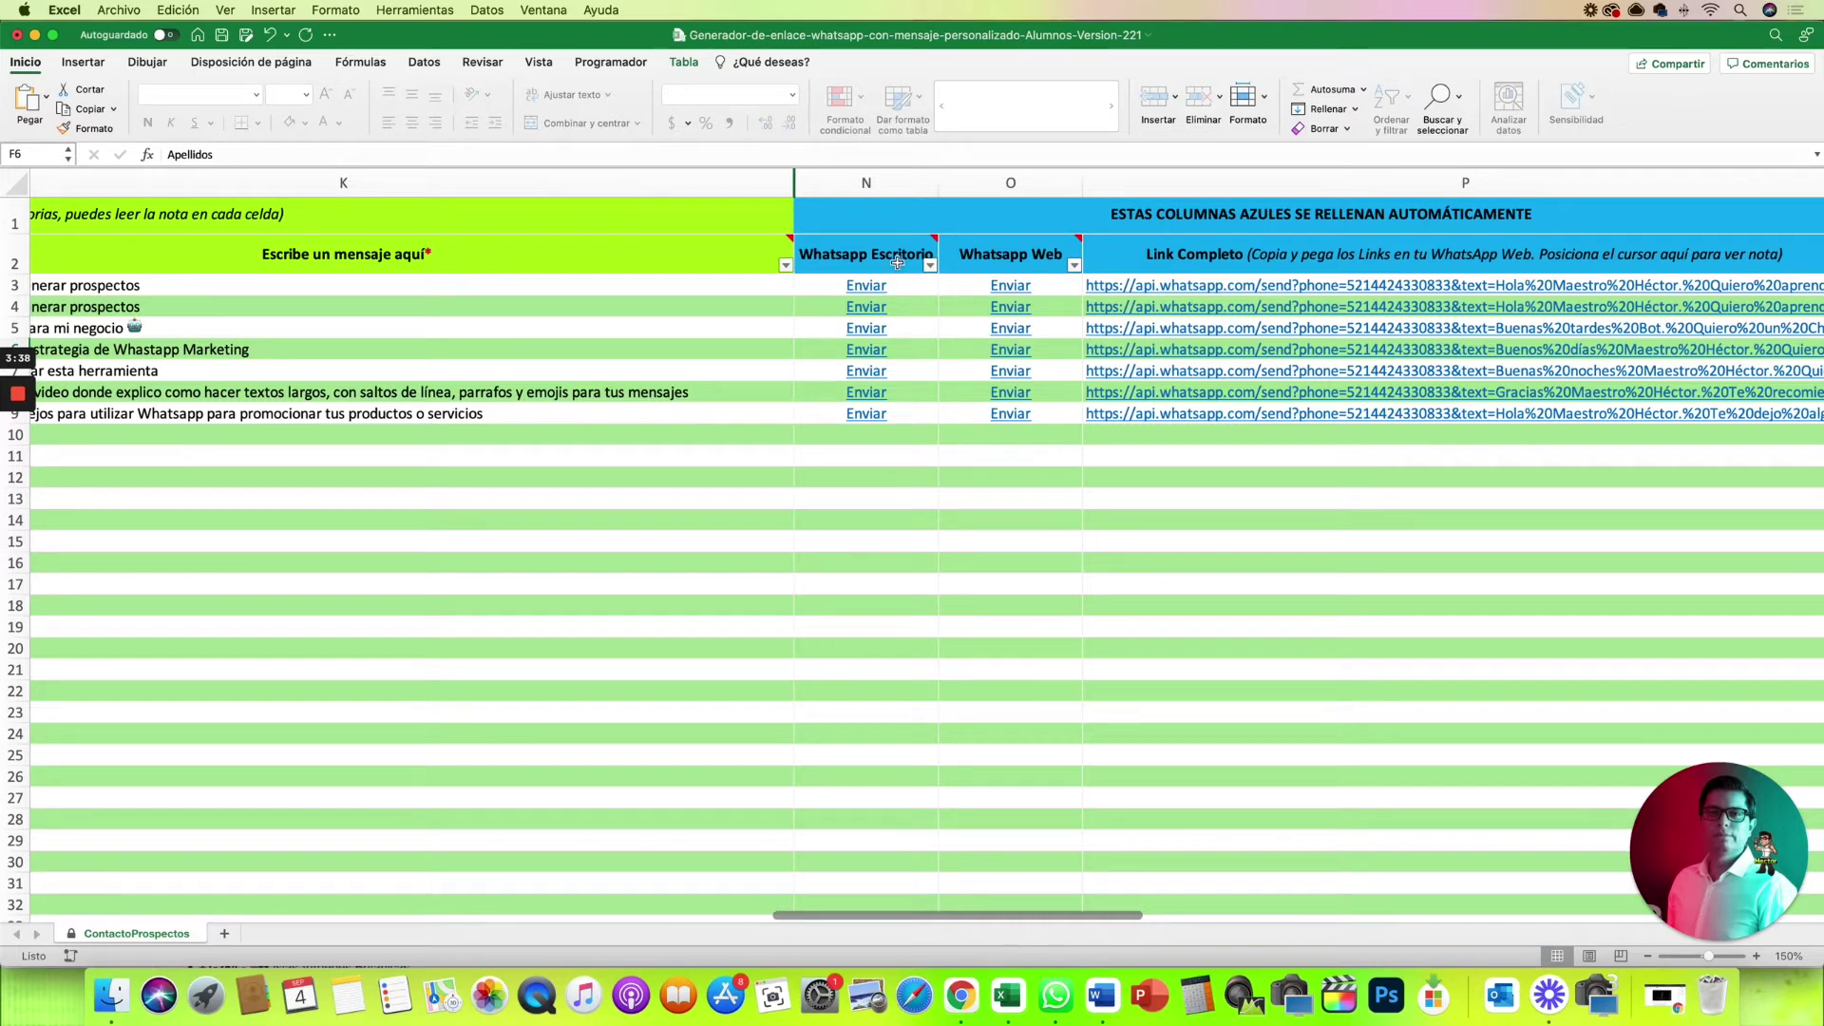
Select empty row 10 under the links and scroll right to columns N, O and P
{"action": "mouse_move", "coordinate": [1305, 245]}
{"action": "left_click", "coordinate": [910, 433]}
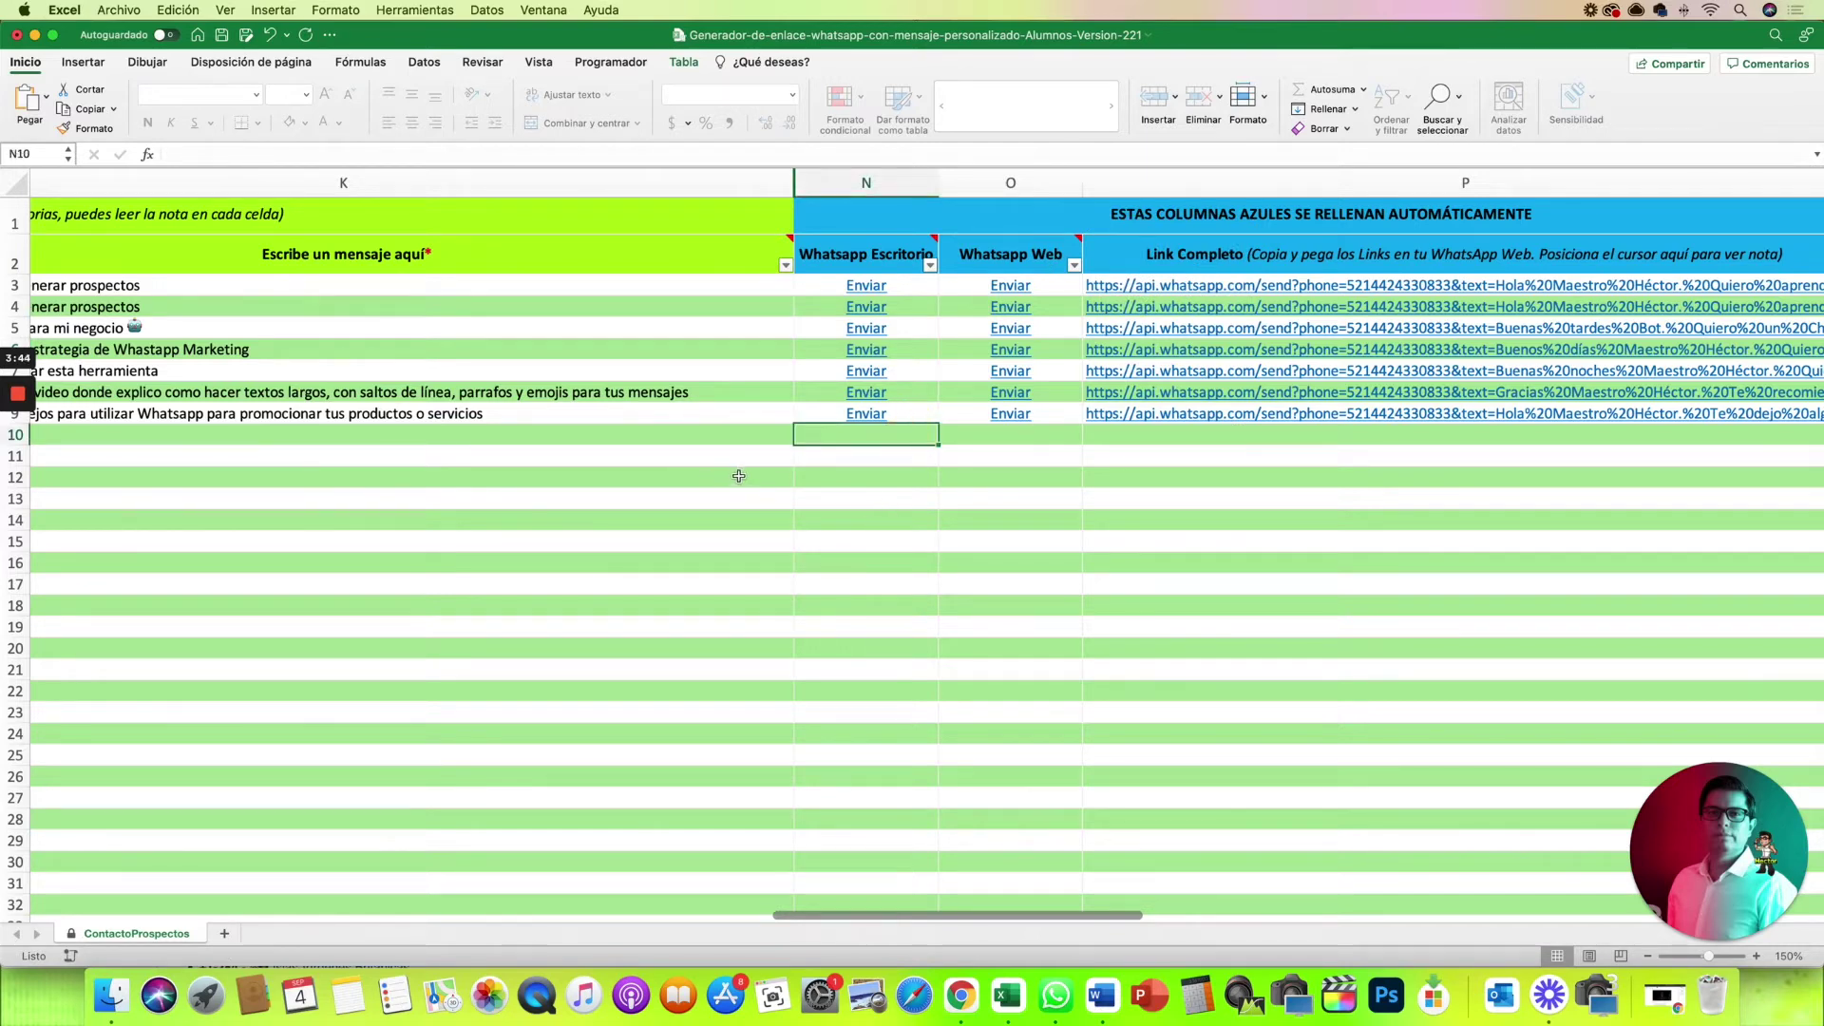
{"action": "scroll", "coordinate": [737, 477], "scroll_direction": "left", "scroll_amount": 8}
{"action": "scroll", "coordinate": [611, 416], "scroll_direction": "left", "scroll_amount": 5}
{"action": "scroll", "coordinate": [532, 380], "scroll_direction": "left", "scroll_amount": 5}
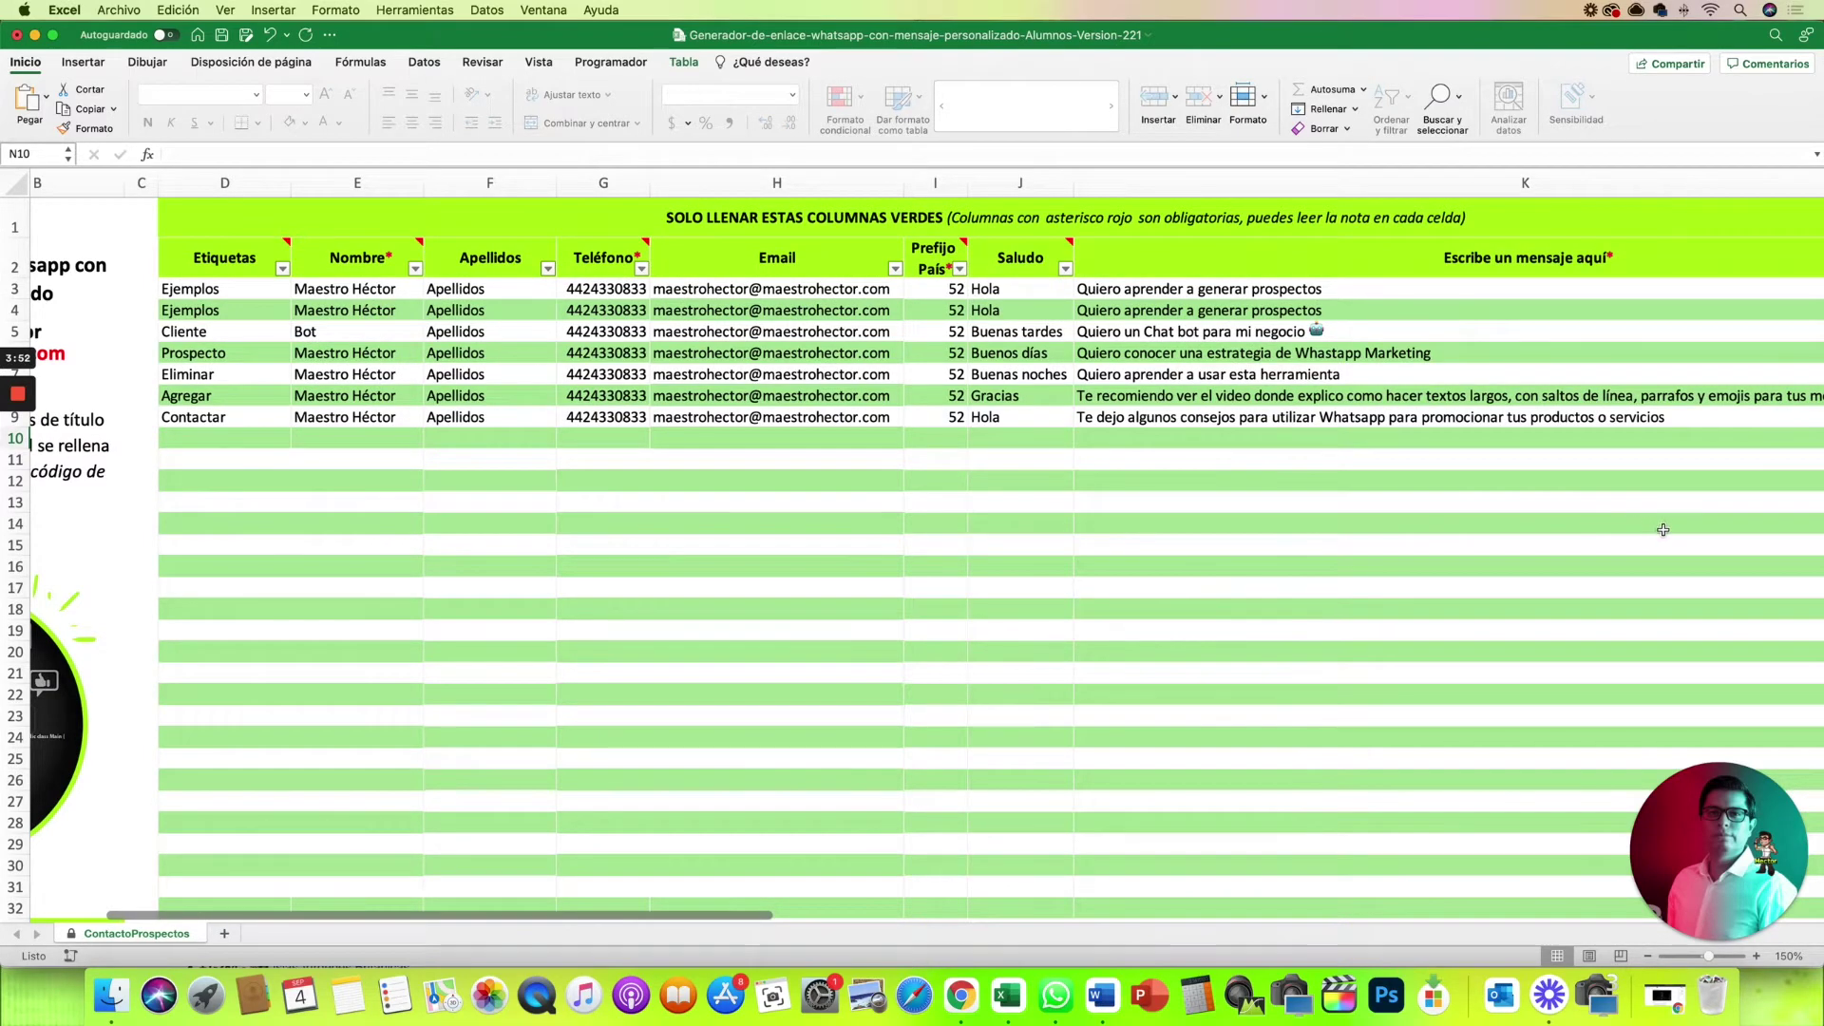
{"action": "scroll", "coordinate": [1663, 531], "scroll_direction": "right", "scroll_amount": 3}
{"action": "scroll", "coordinate": [1662, 531], "scroll_direction": "right", "scroll_amount": 7}
{"action": "scroll", "coordinate": [1615, 530], "scroll_direction": "right", "scroll_amount": 2}
{"action": "scroll", "coordinate": [1568, 529], "scroll_direction": "right", "scroll_amount": 1}
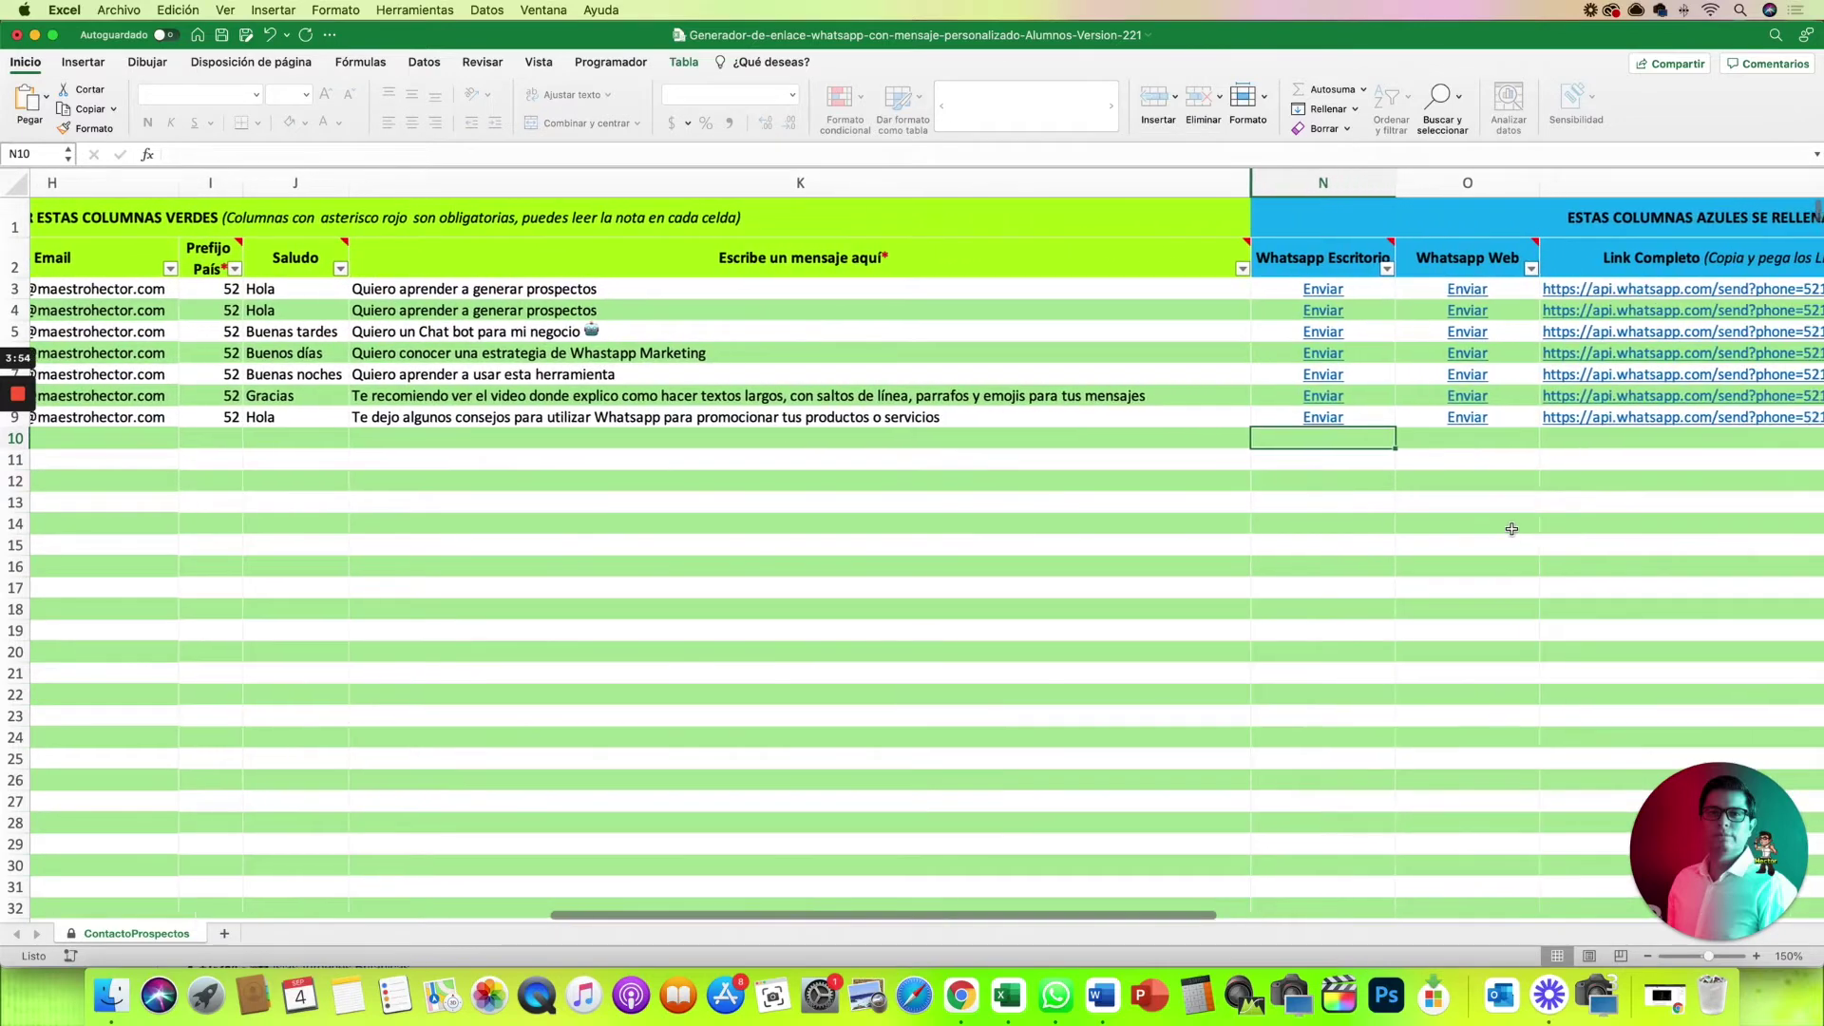
{"action": "scroll", "coordinate": [1498, 528], "scroll_direction": "right", "scroll_amount": 2}
{"action": "scroll", "coordinate": [1498, 528], "scroll_direction": "right", "scroll_amount": 2}
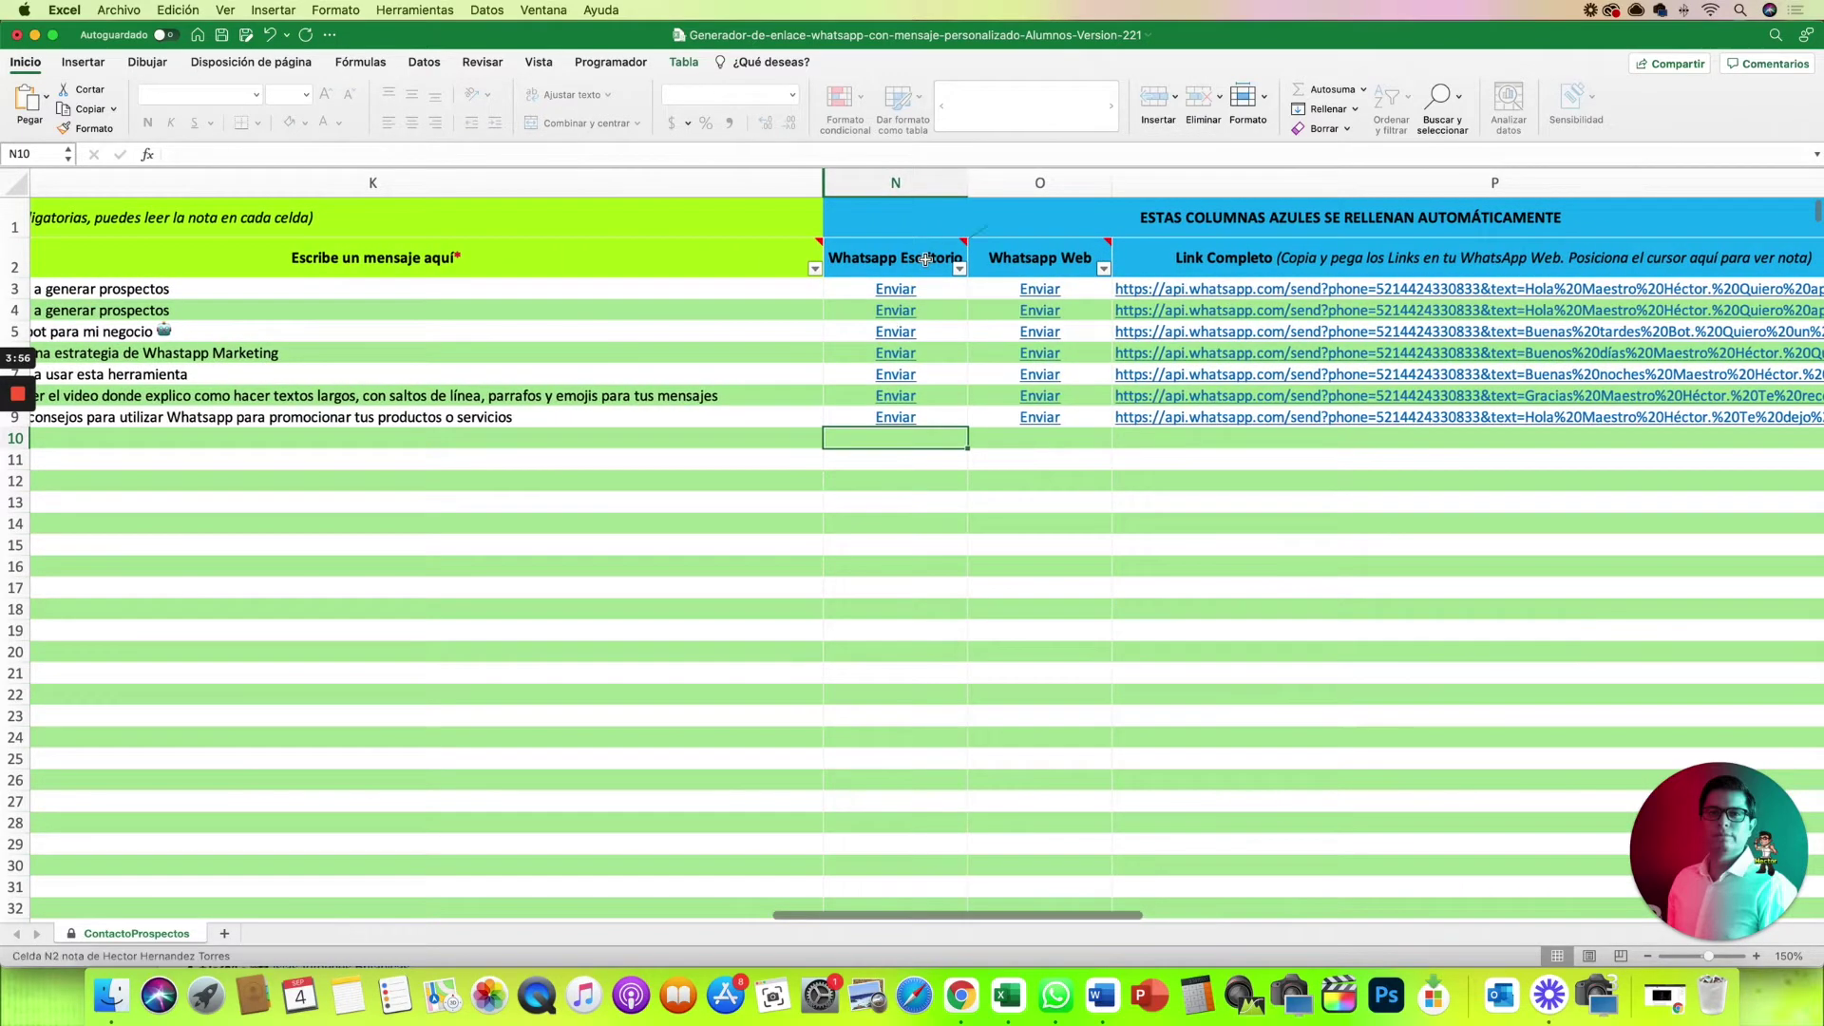
{"action": "left_click", "coordinate": [1056, 998]}
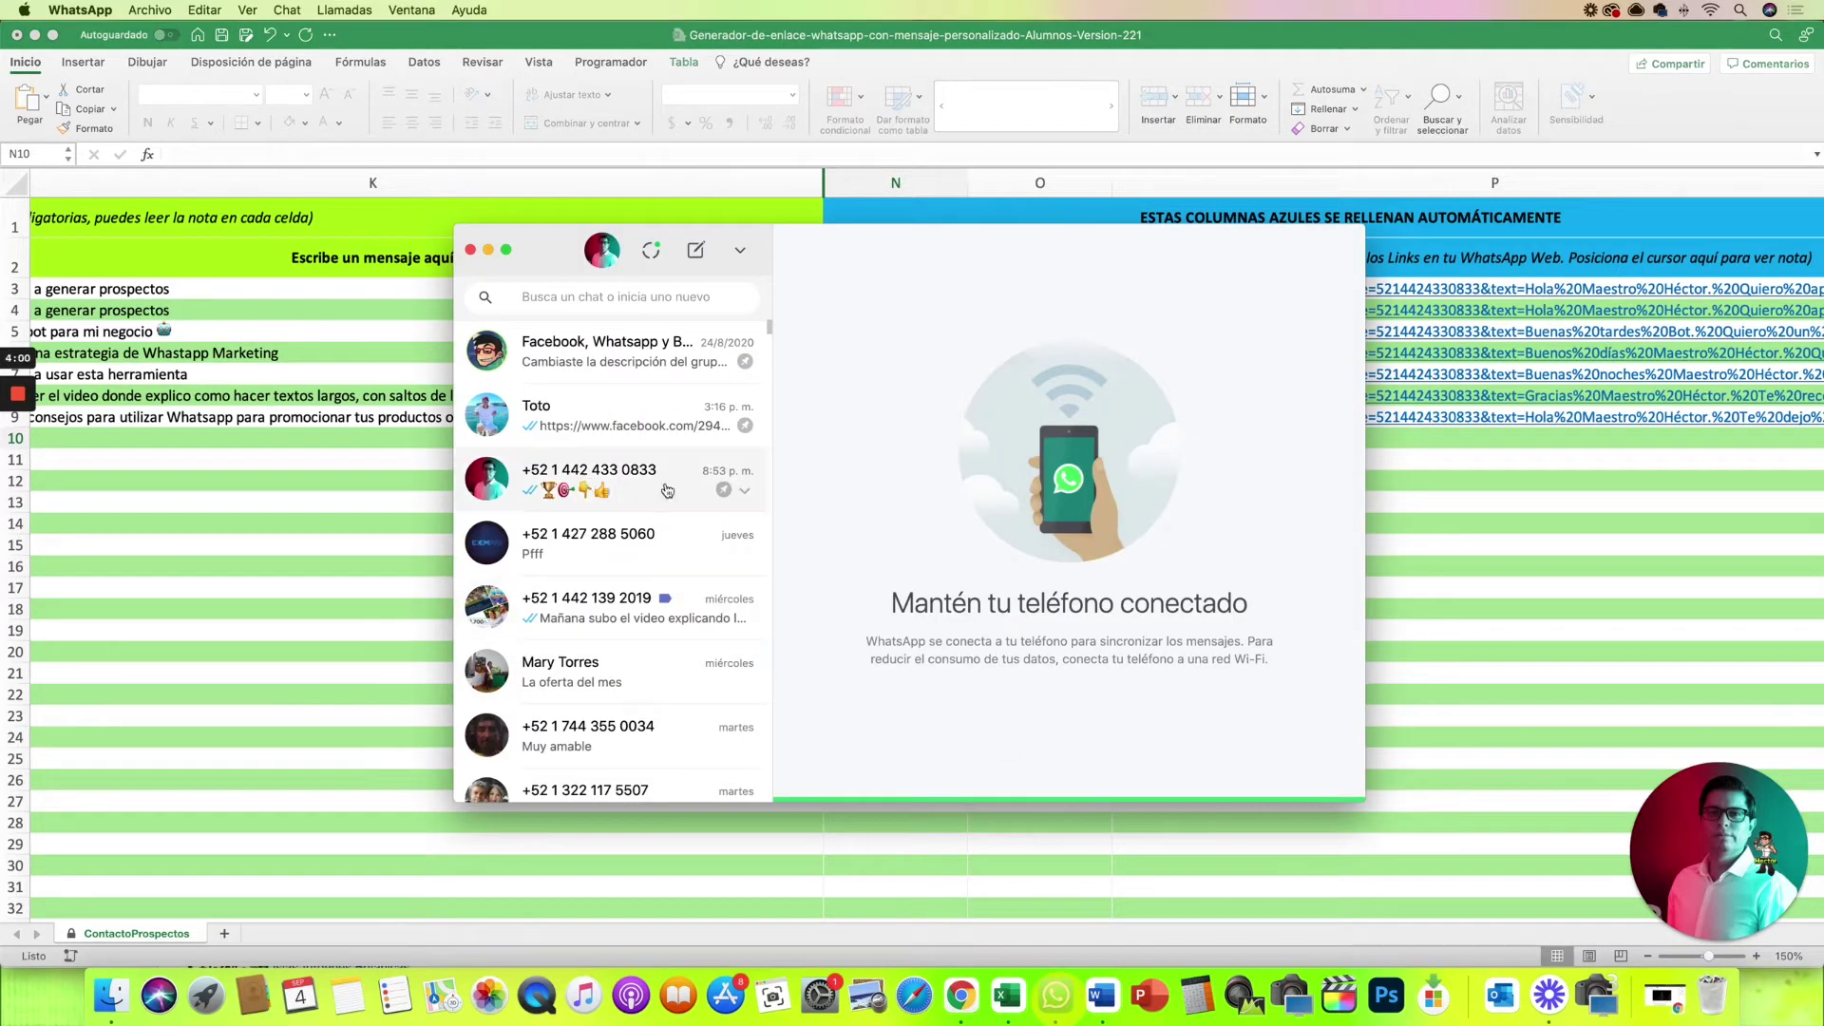
{"action": "left_click", "coordinate": [630, 491]}
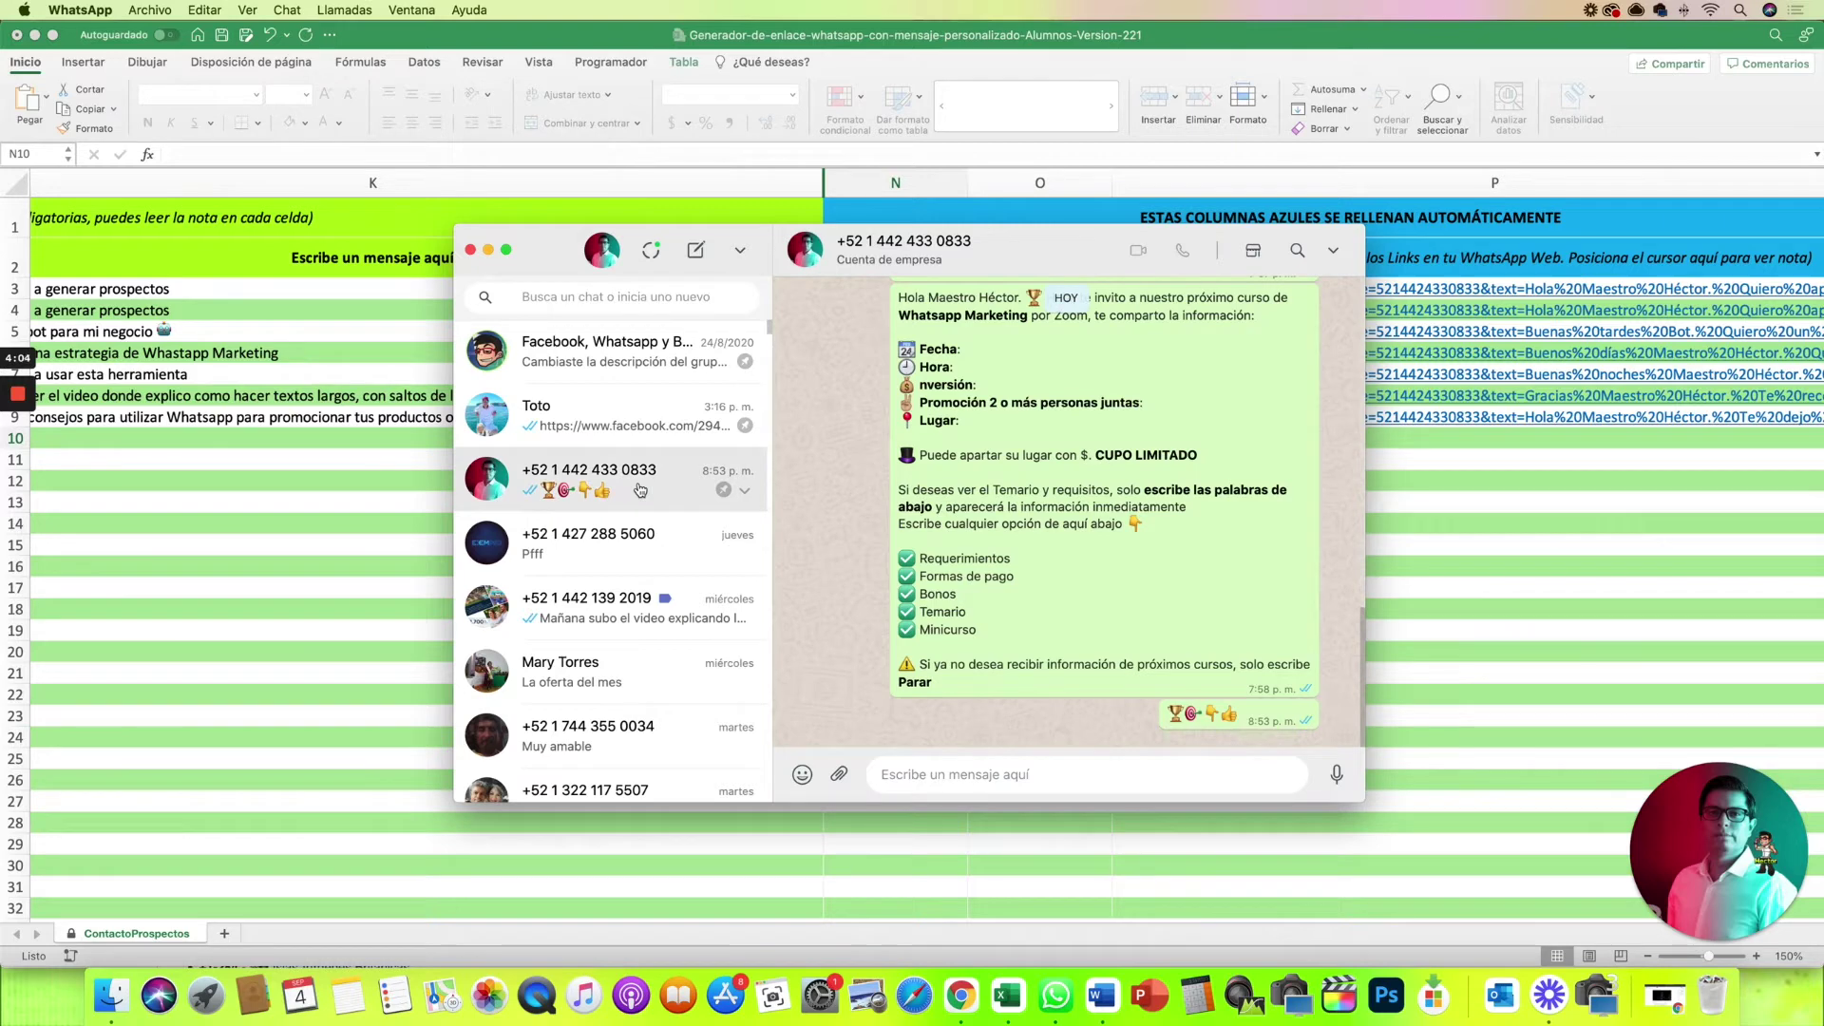
{"action": "left_click", "coordinate": [1498, 570]}
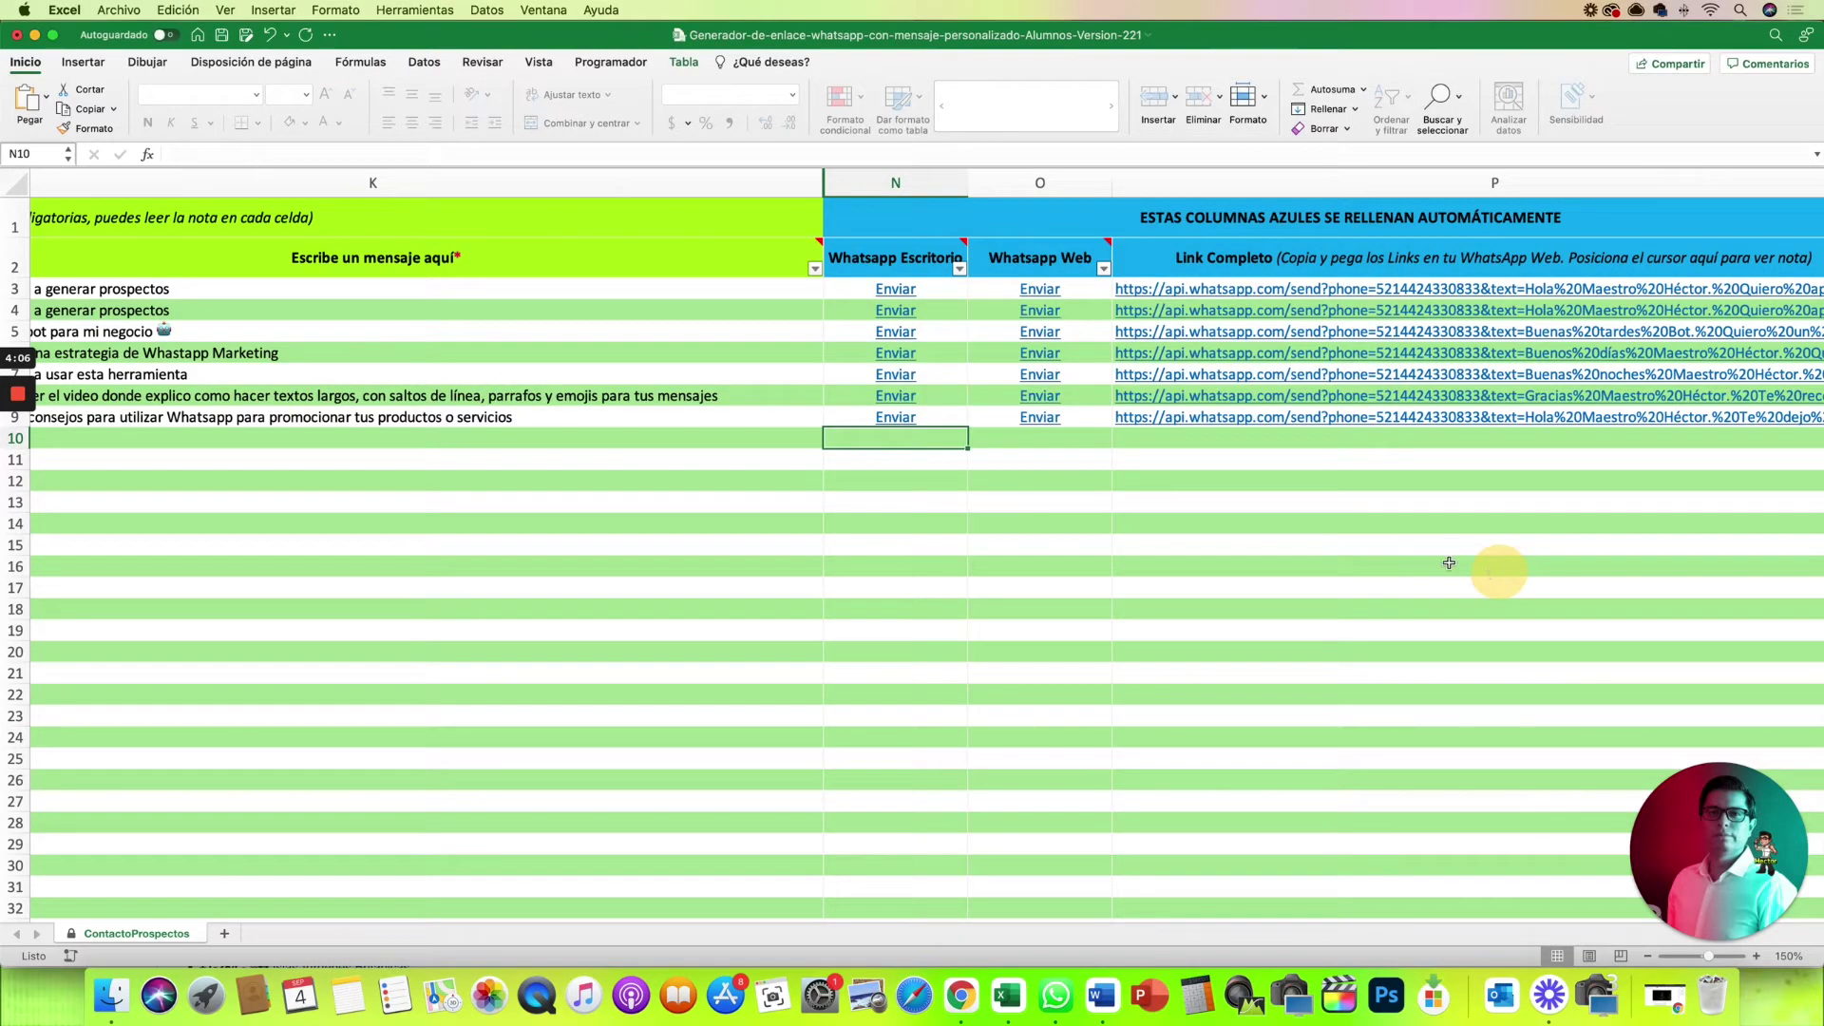
{"action": "left_click", "coordinate": [899, 311]}
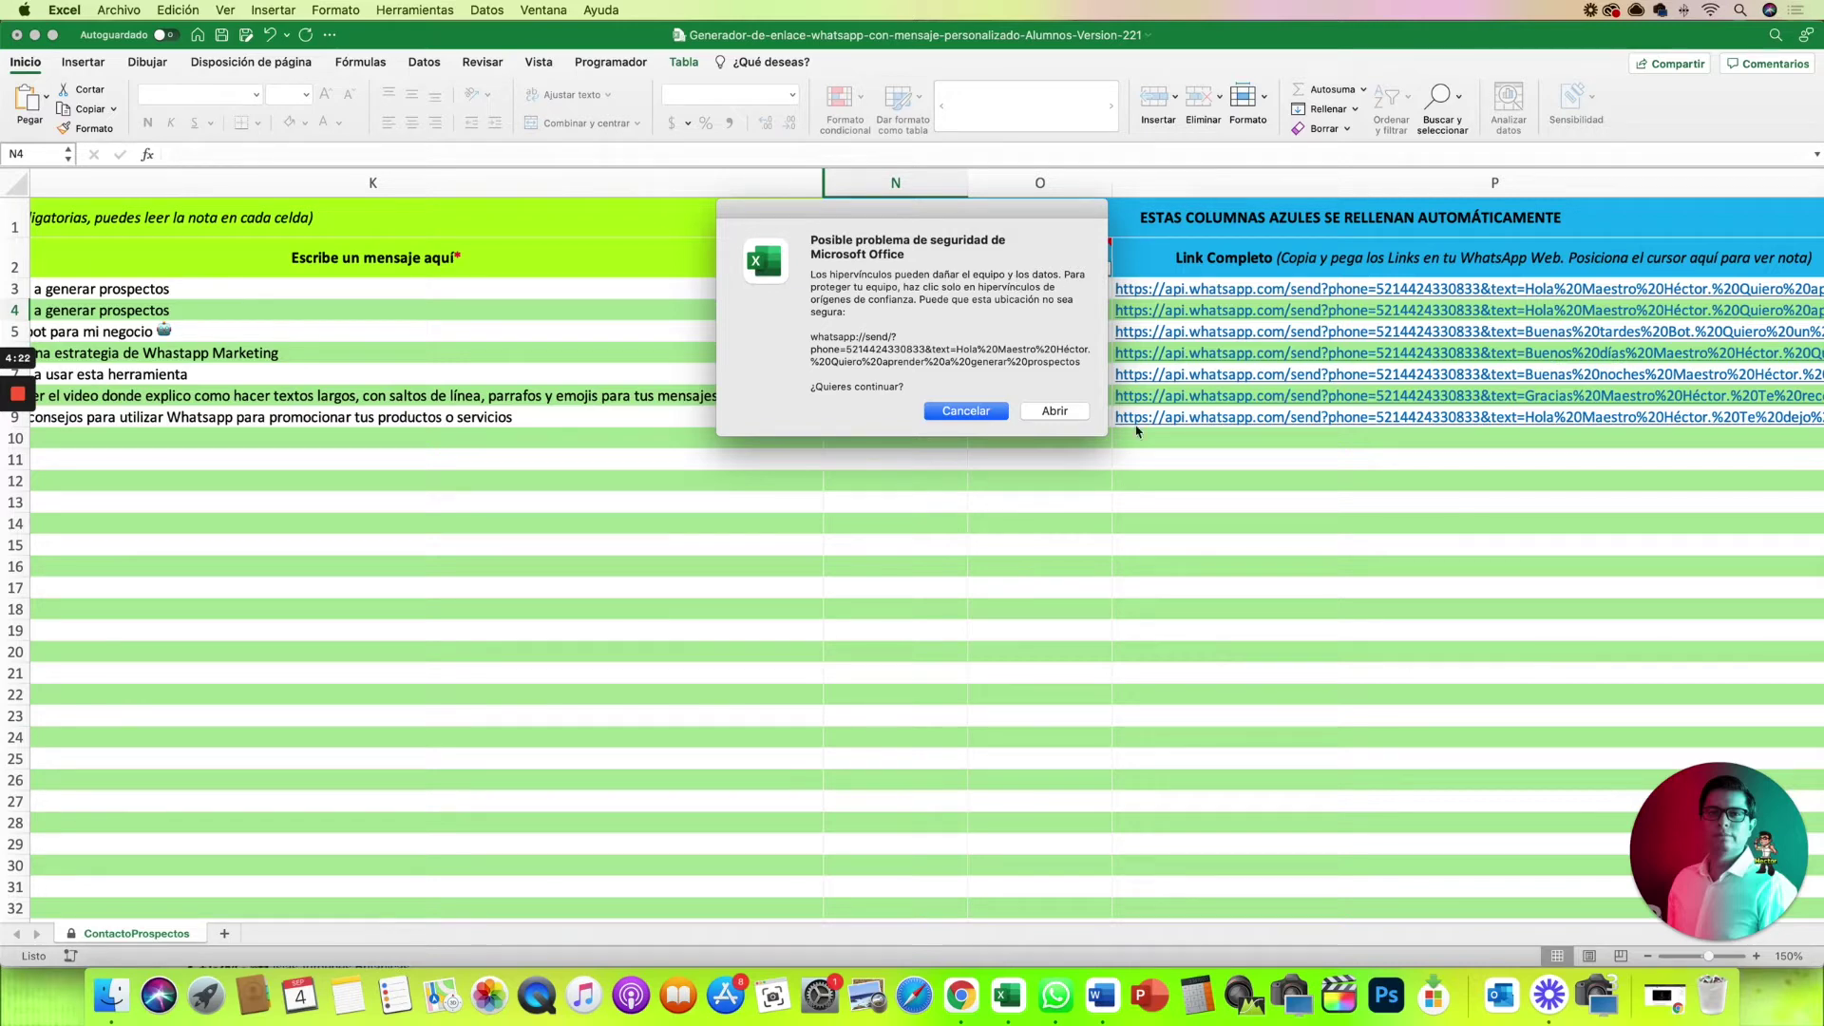
Send the prefilled messages from rows 4, 5 and 6 to the test contact's chat
{"action": "left_click", "coordinate": [1056, 411]}
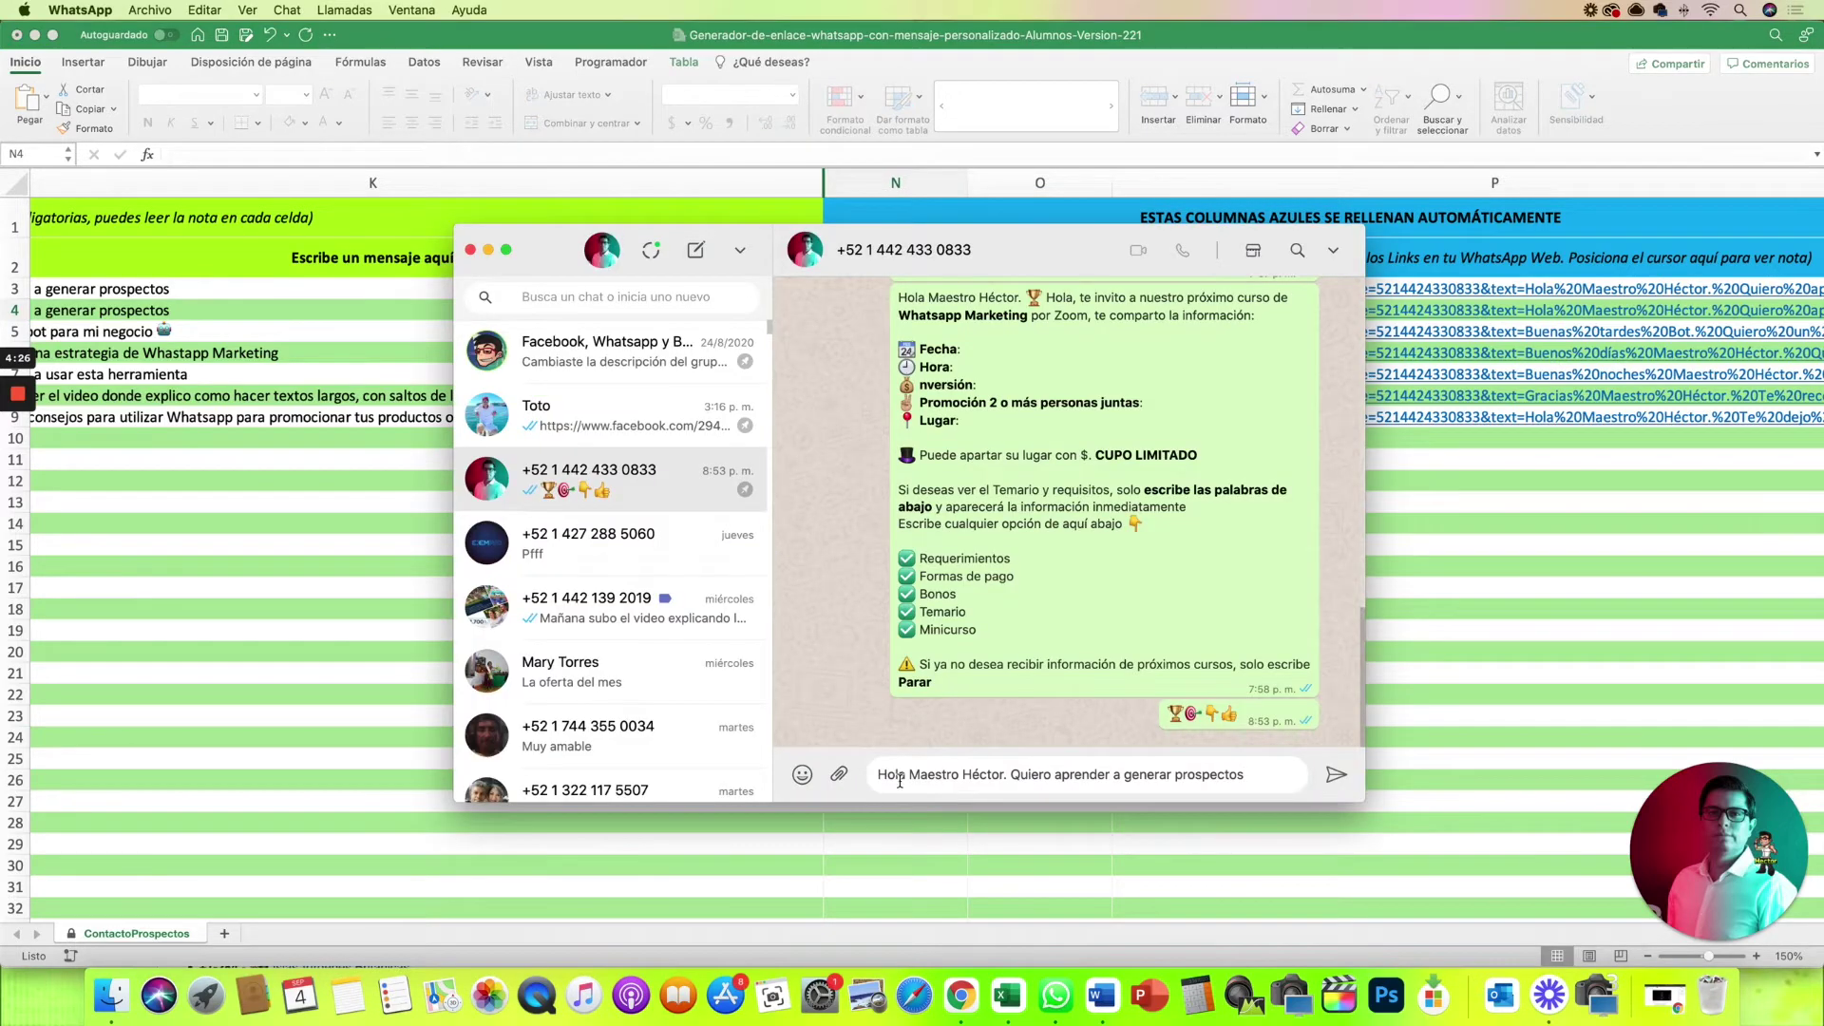
{"action": "left_click", "coordinate": [1335, 777]}
{"action": "key", "text": "super+Tab"}
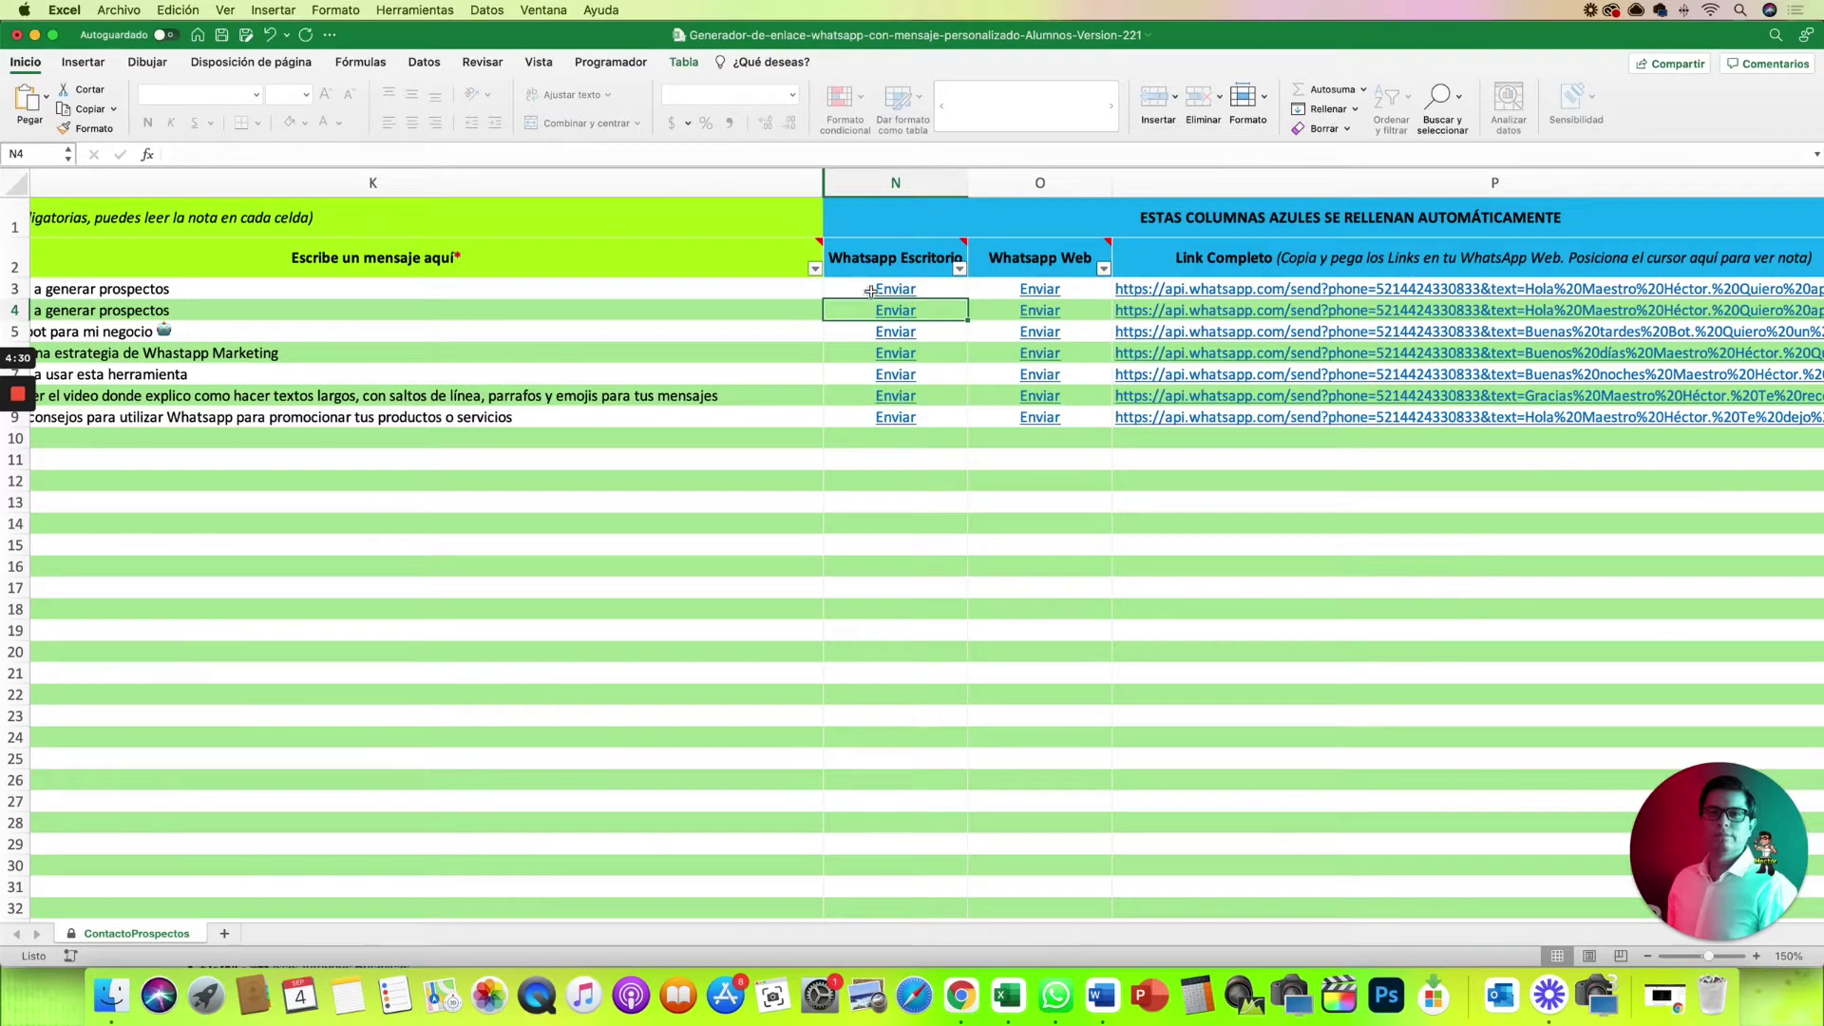
{"action": "left_click", "coordinate": [897, 334]}
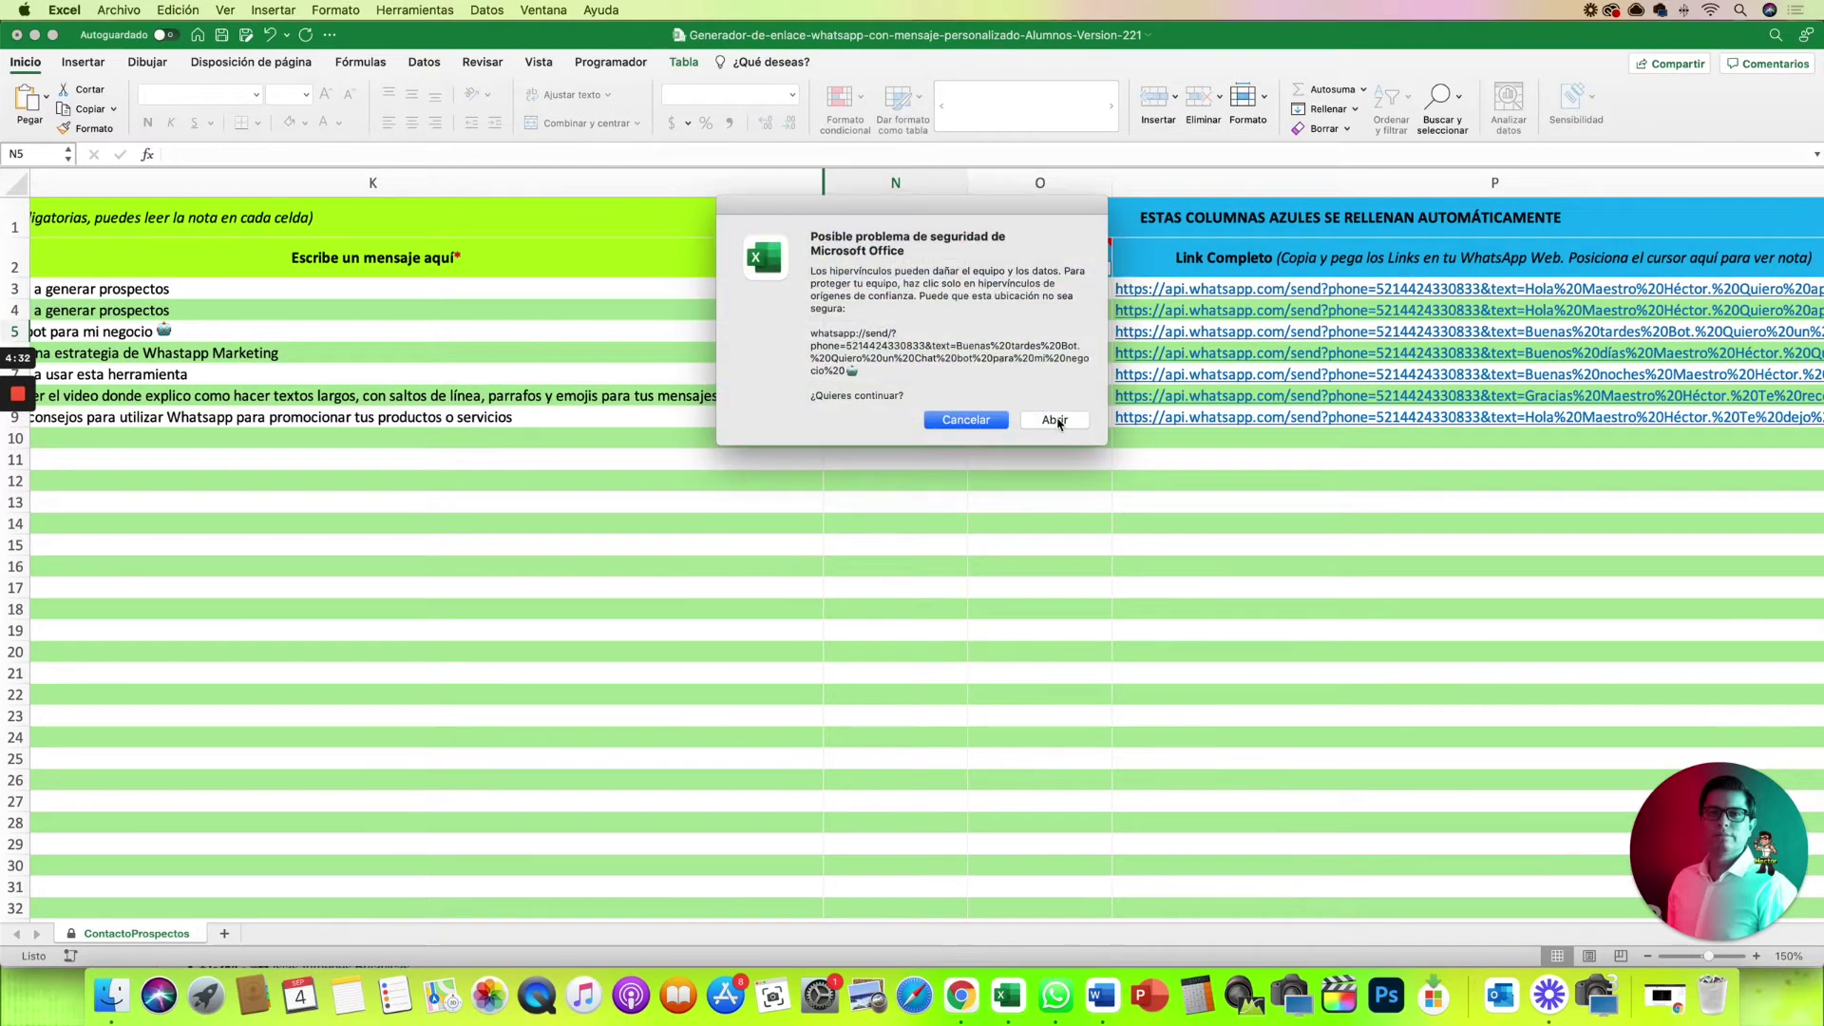
{"action": "left_click", "coordinate": [1057, 420]}
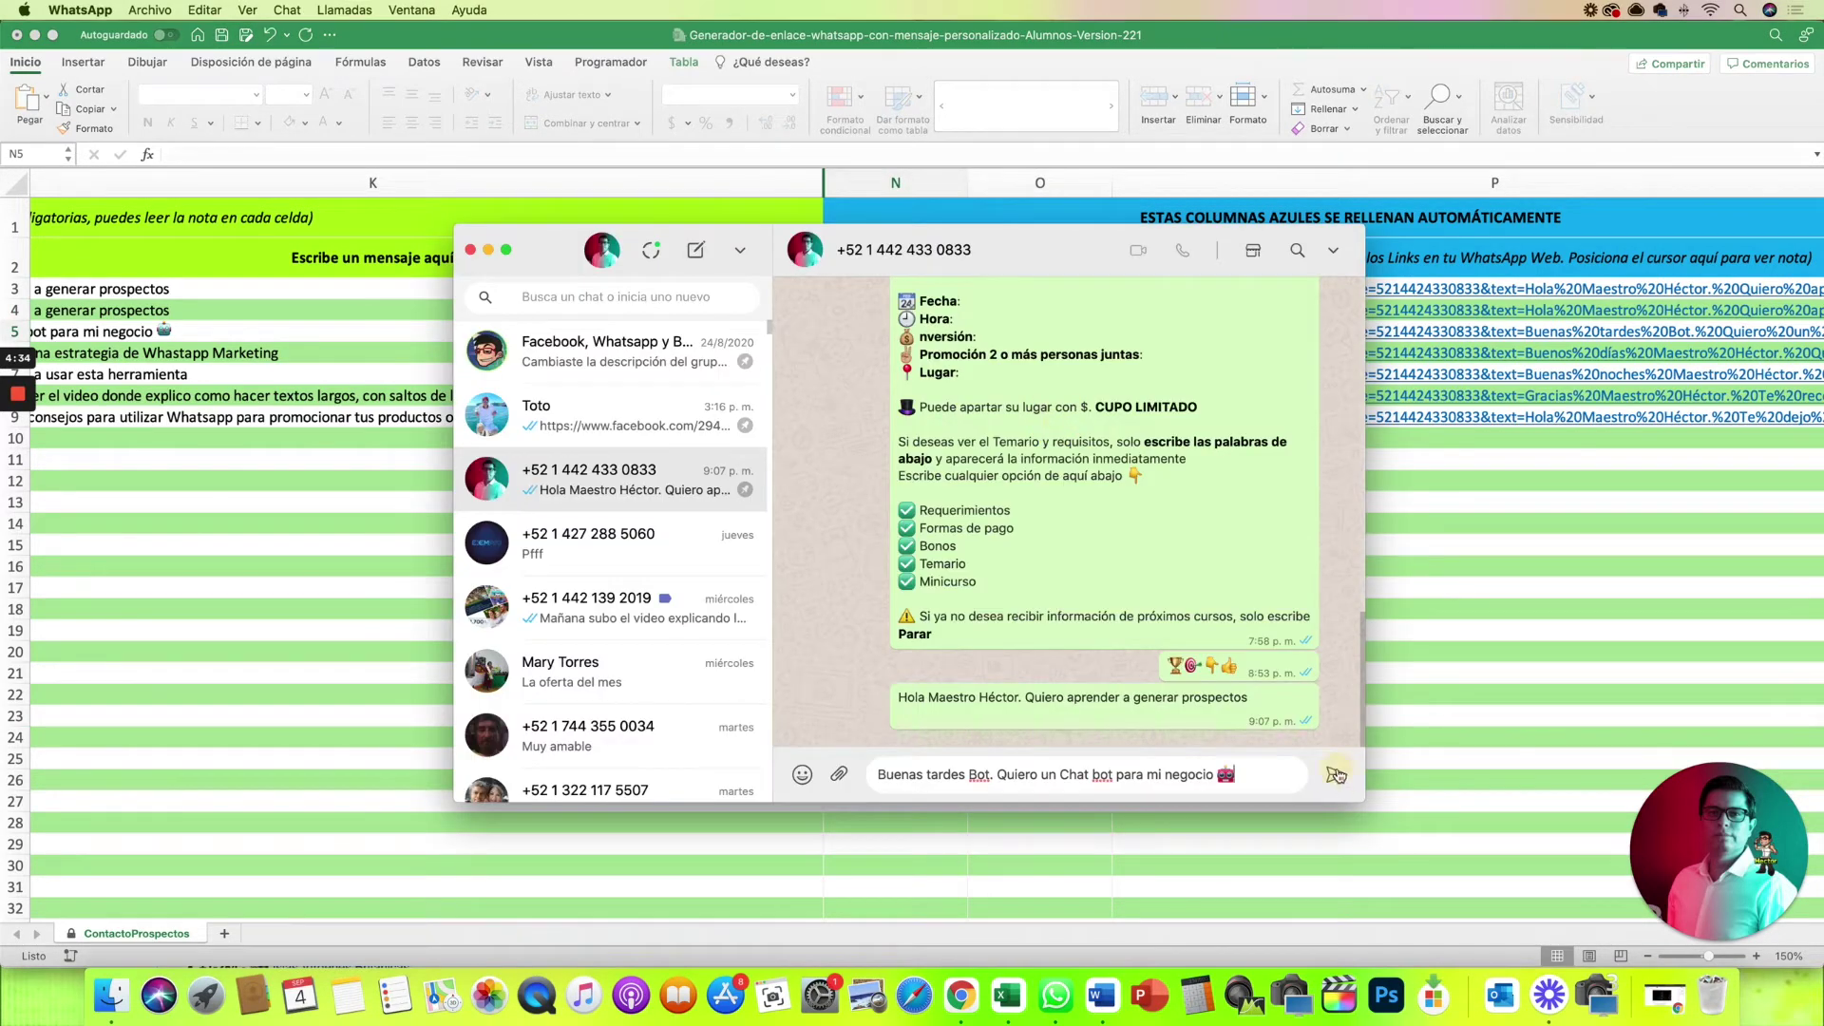
{"action": "left_click", "coordinate": [1340, 774]}
{"action": "key", "text": "super+Tab"}
{"action": "left_click", "coordinate": [893, 352]}
{"action": "left_click", "coordinate": [1057, 429]}
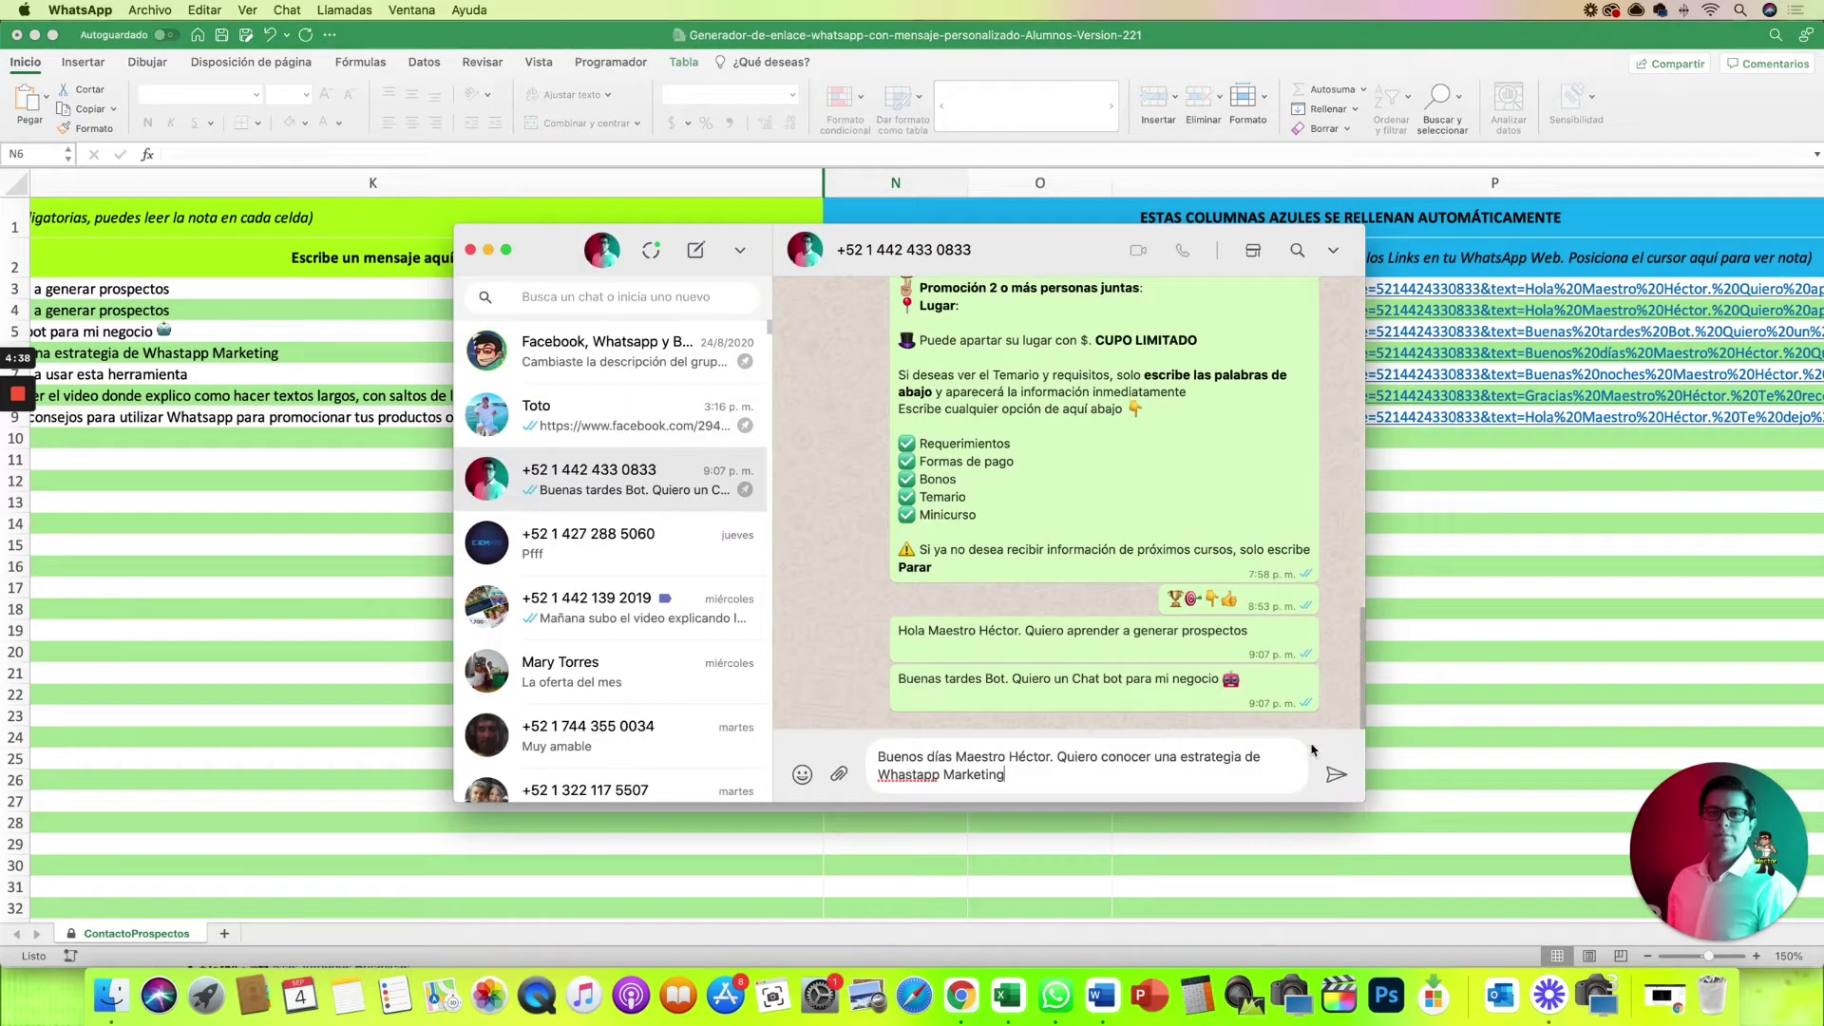
{"action": "left_click", "coordinate": [1334, 777]}
{"action": "key", "text": "super+Tab"}
Send the prefilled messages from rows 7, 8 and 9, ending back in Excel
{"action": "left_click", "coordinate": [898, 375]}
{"action": "left_click", "coordinate": [1057, 427]}
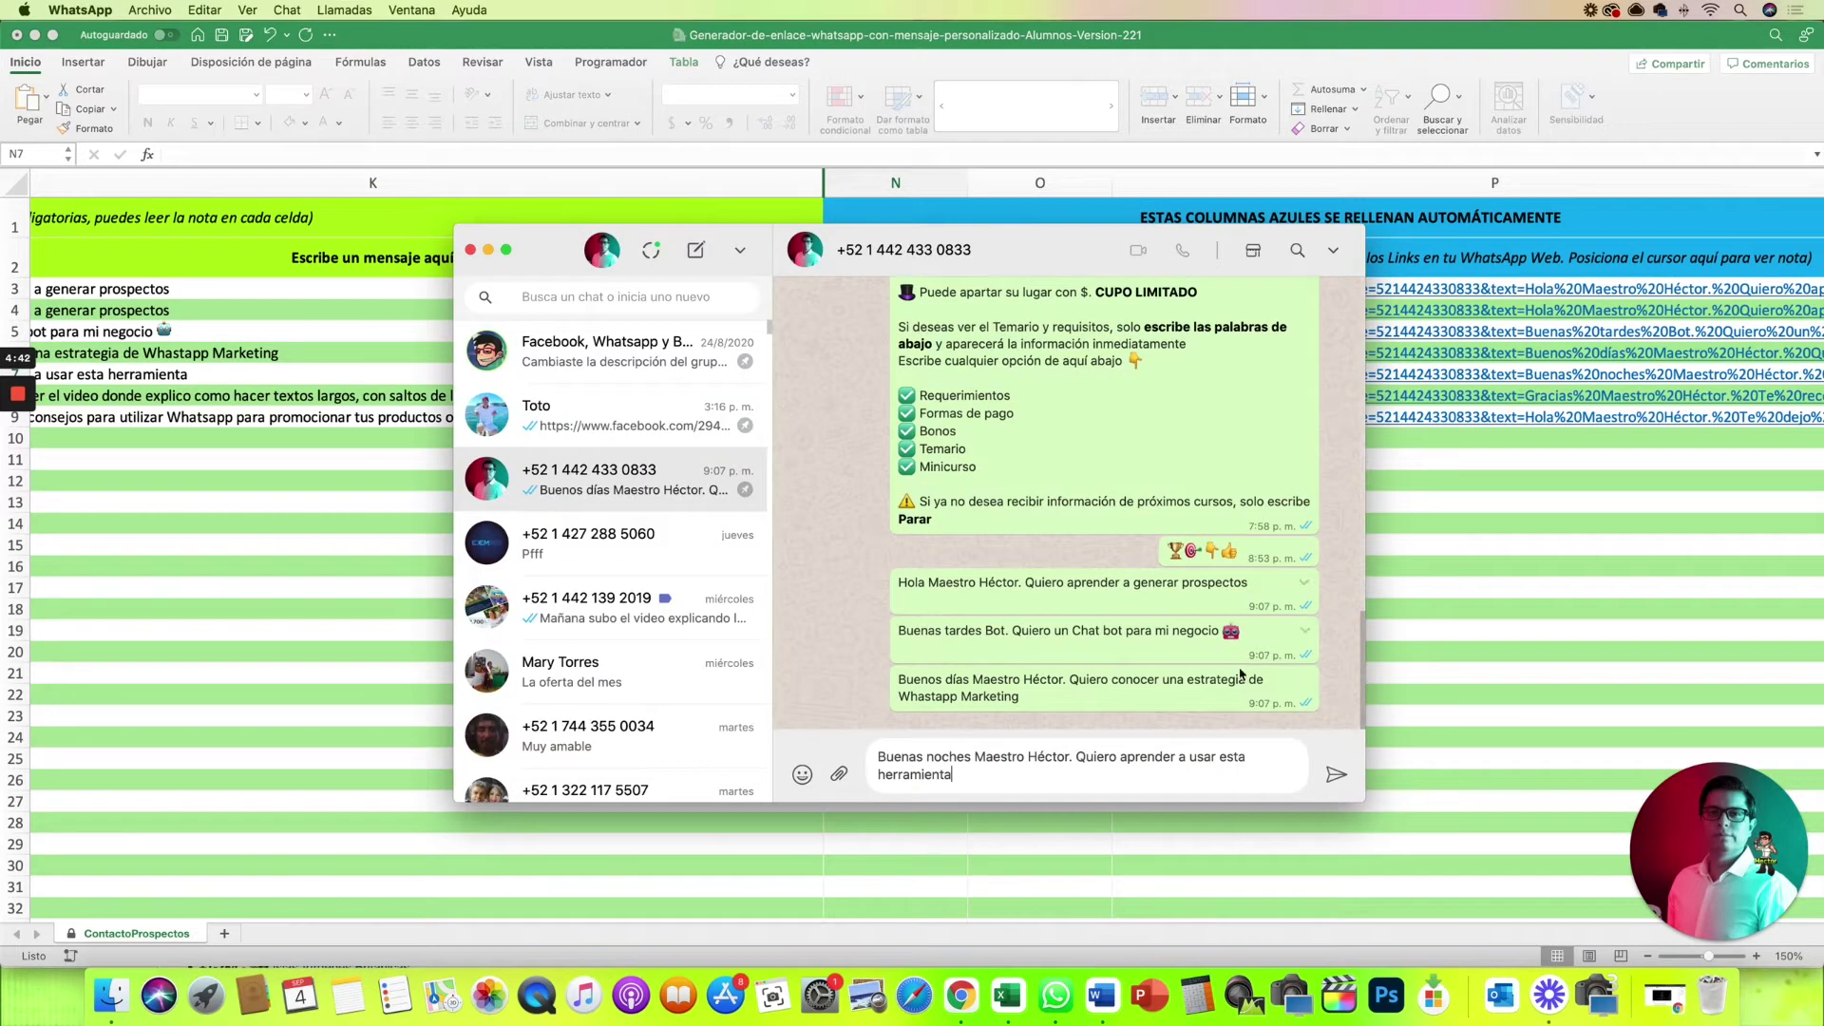
{"action": "left_click", "coordinate": [1337, 777]}
{"action": "left_click", "coordinate": [1453, 642]}
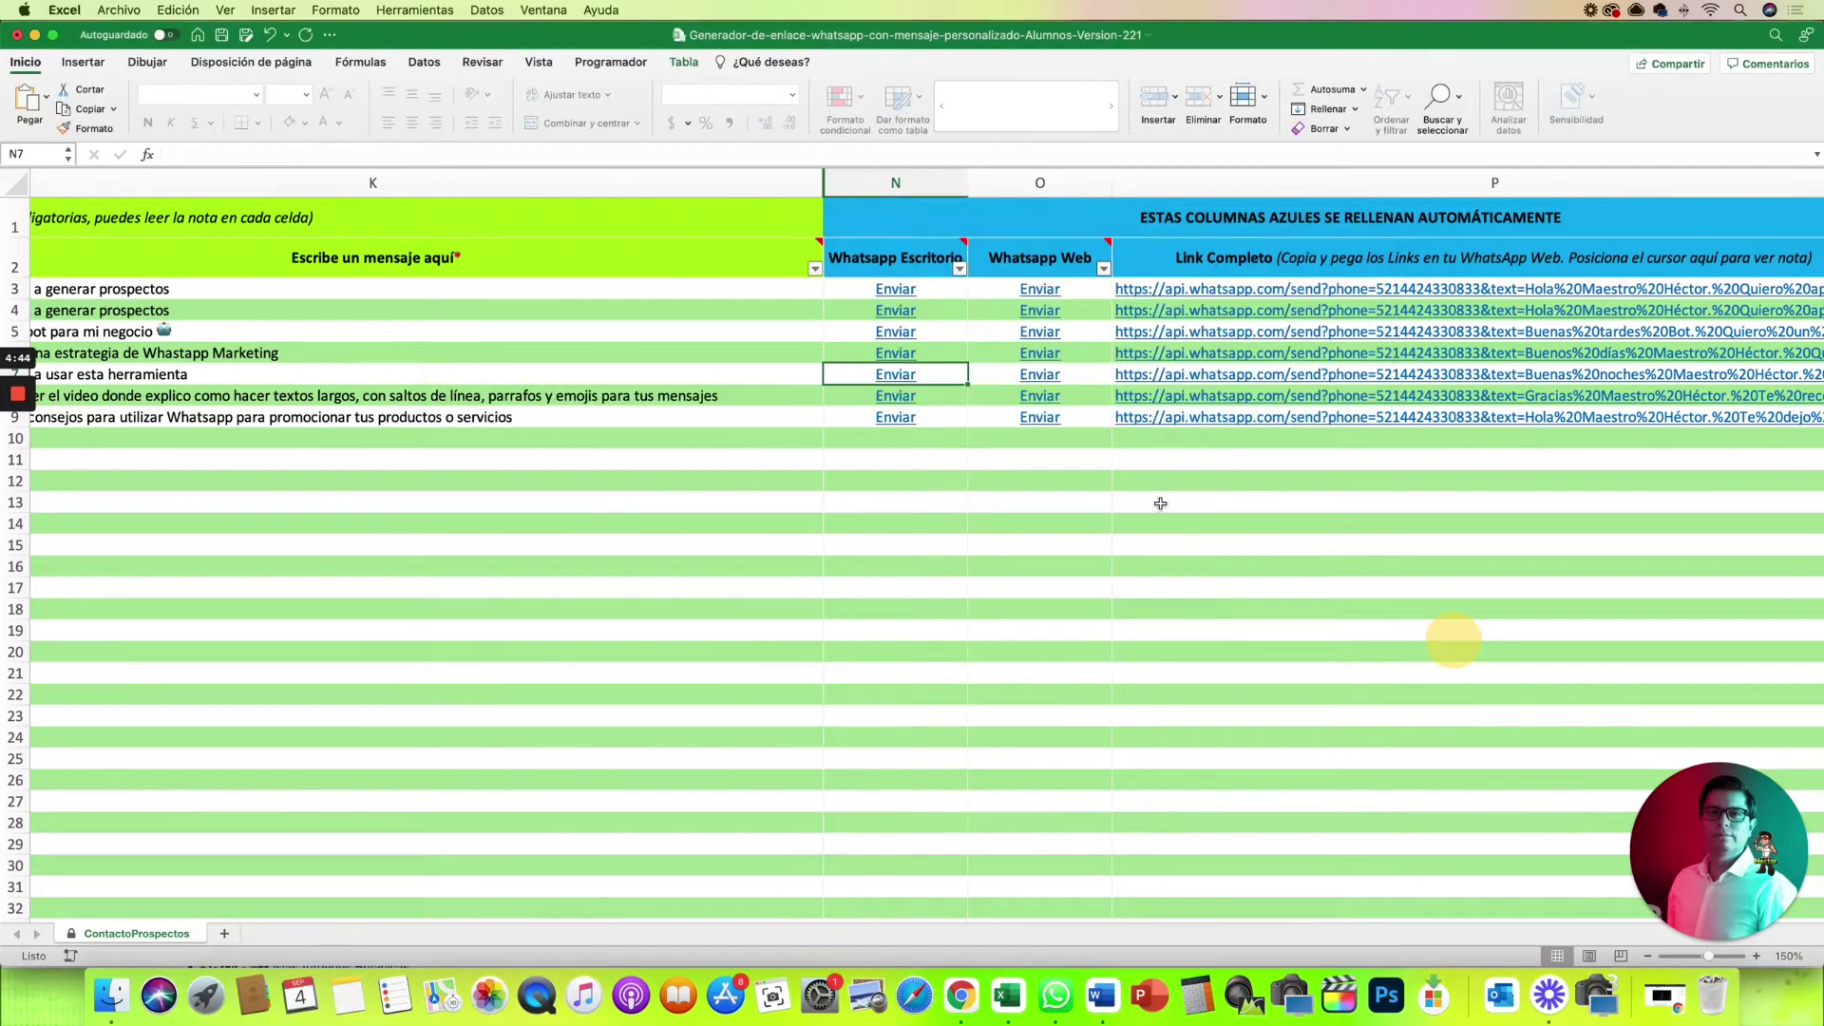
{"action": "left_click", "coordinate": [893, 395]}
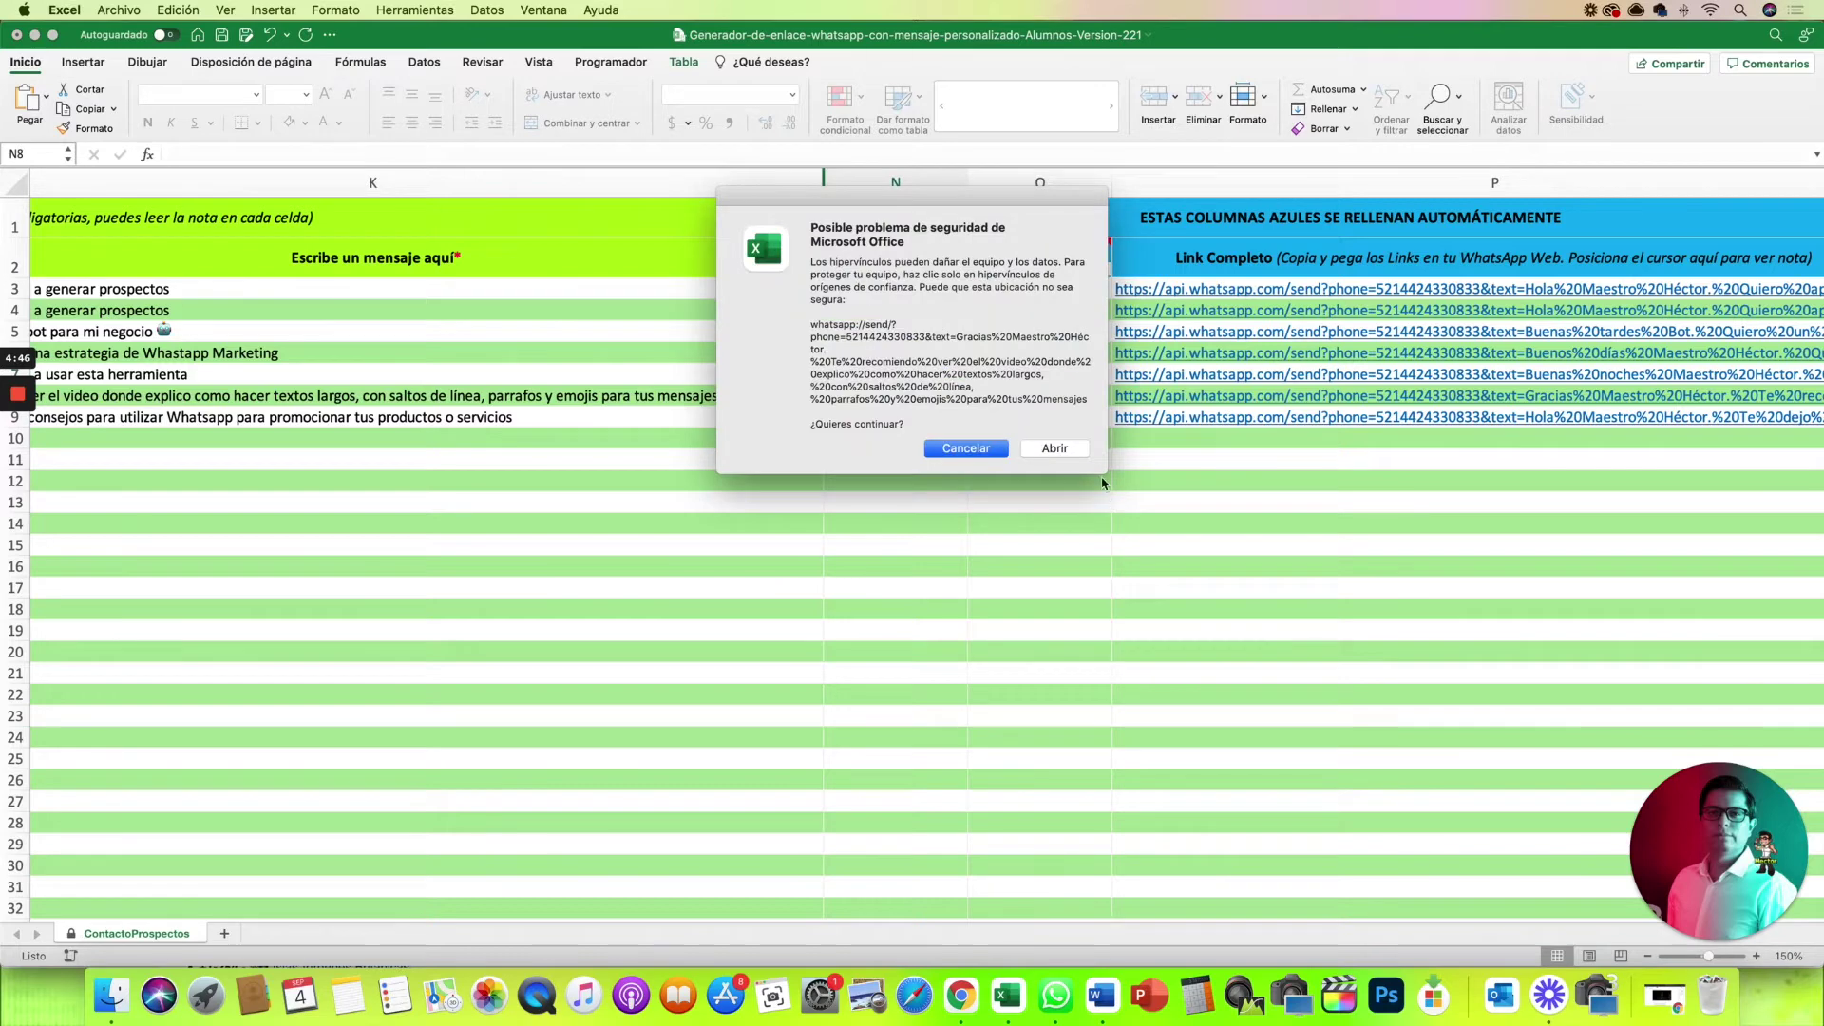
{"action": "left_click", "coordinate": [1056, 449]}
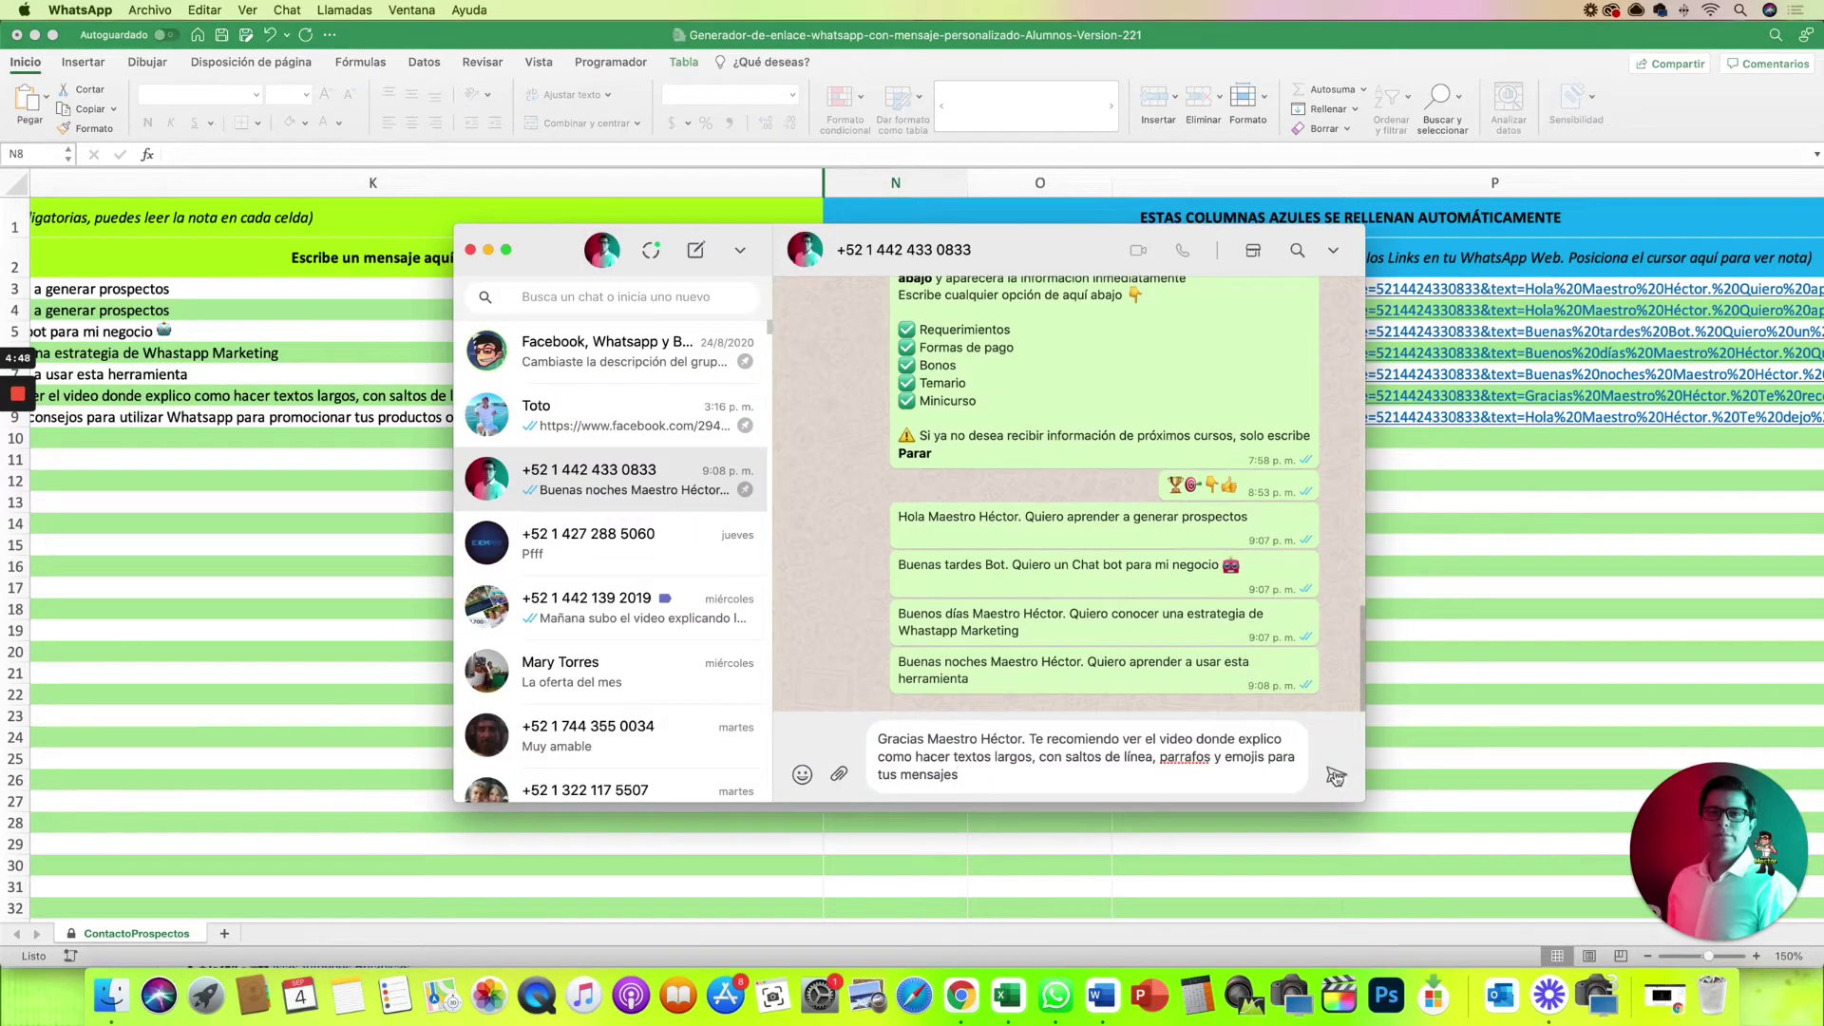
{"action": "left_click", "coordinate": [1336, 777]}
{"action": "key", "text": "super+Tab"}
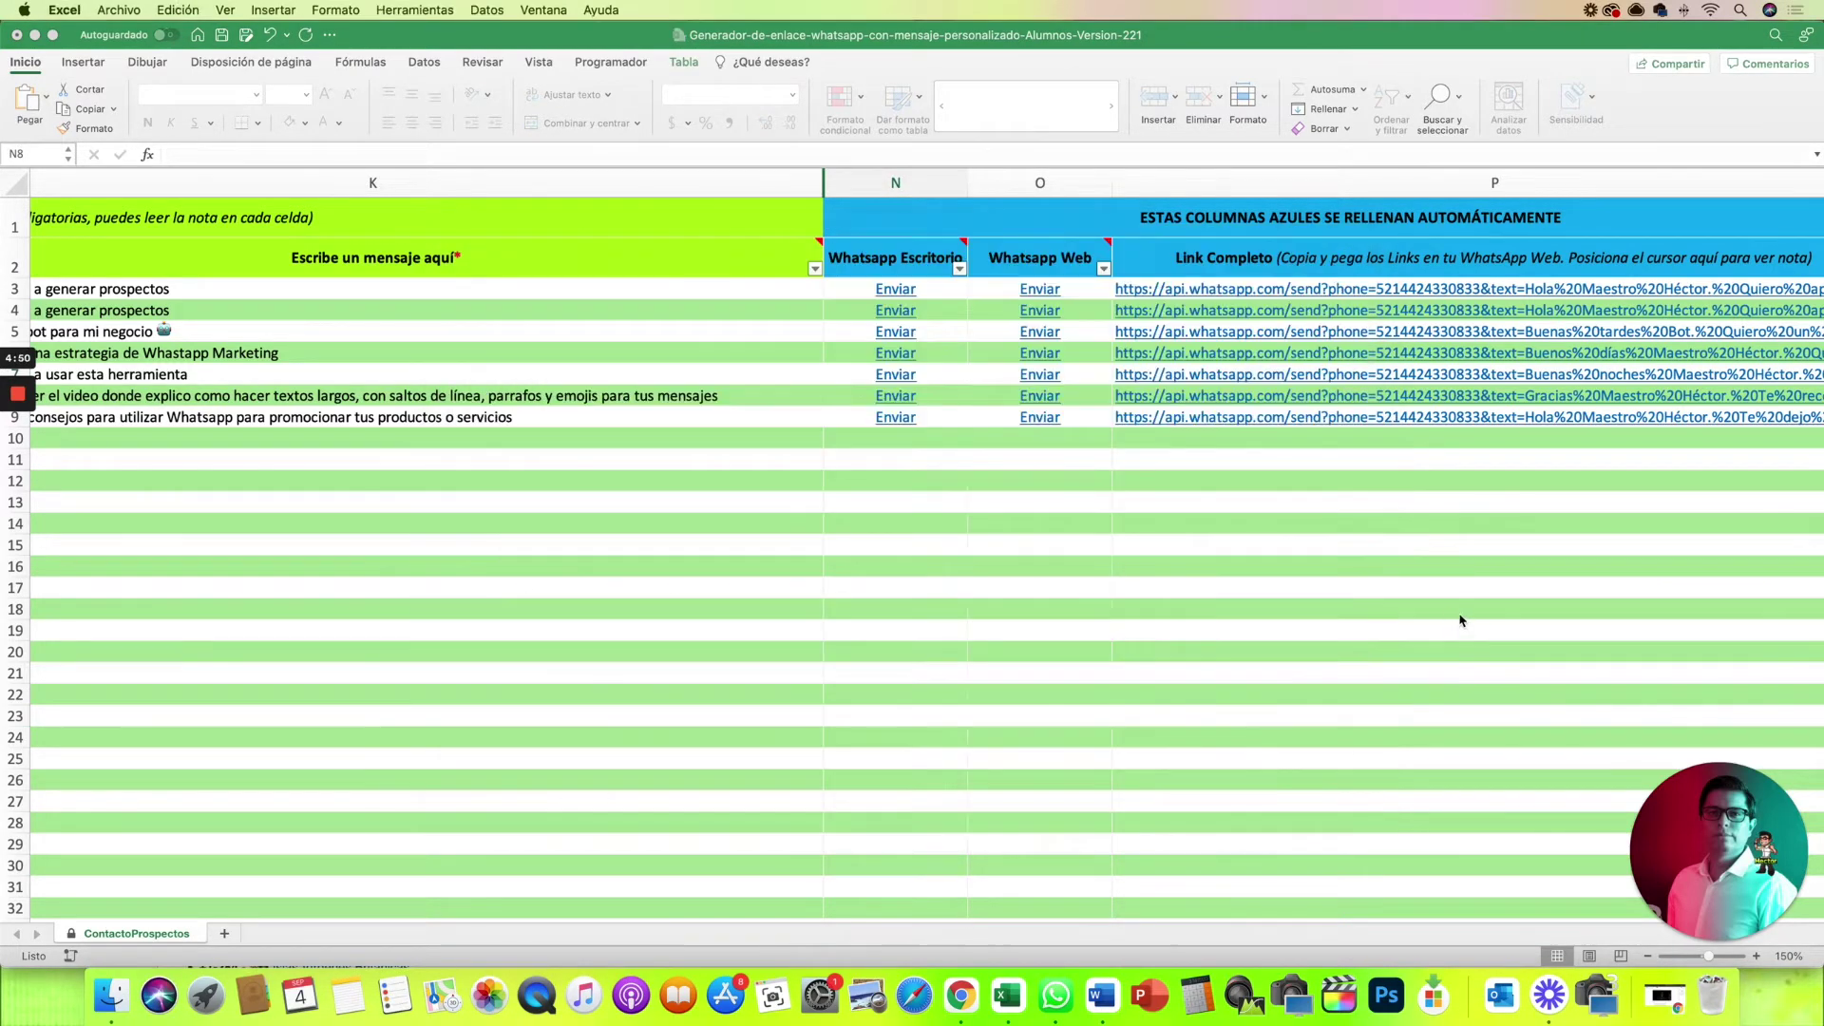
{"action": "left_click", "coordinate": [888, 419]}
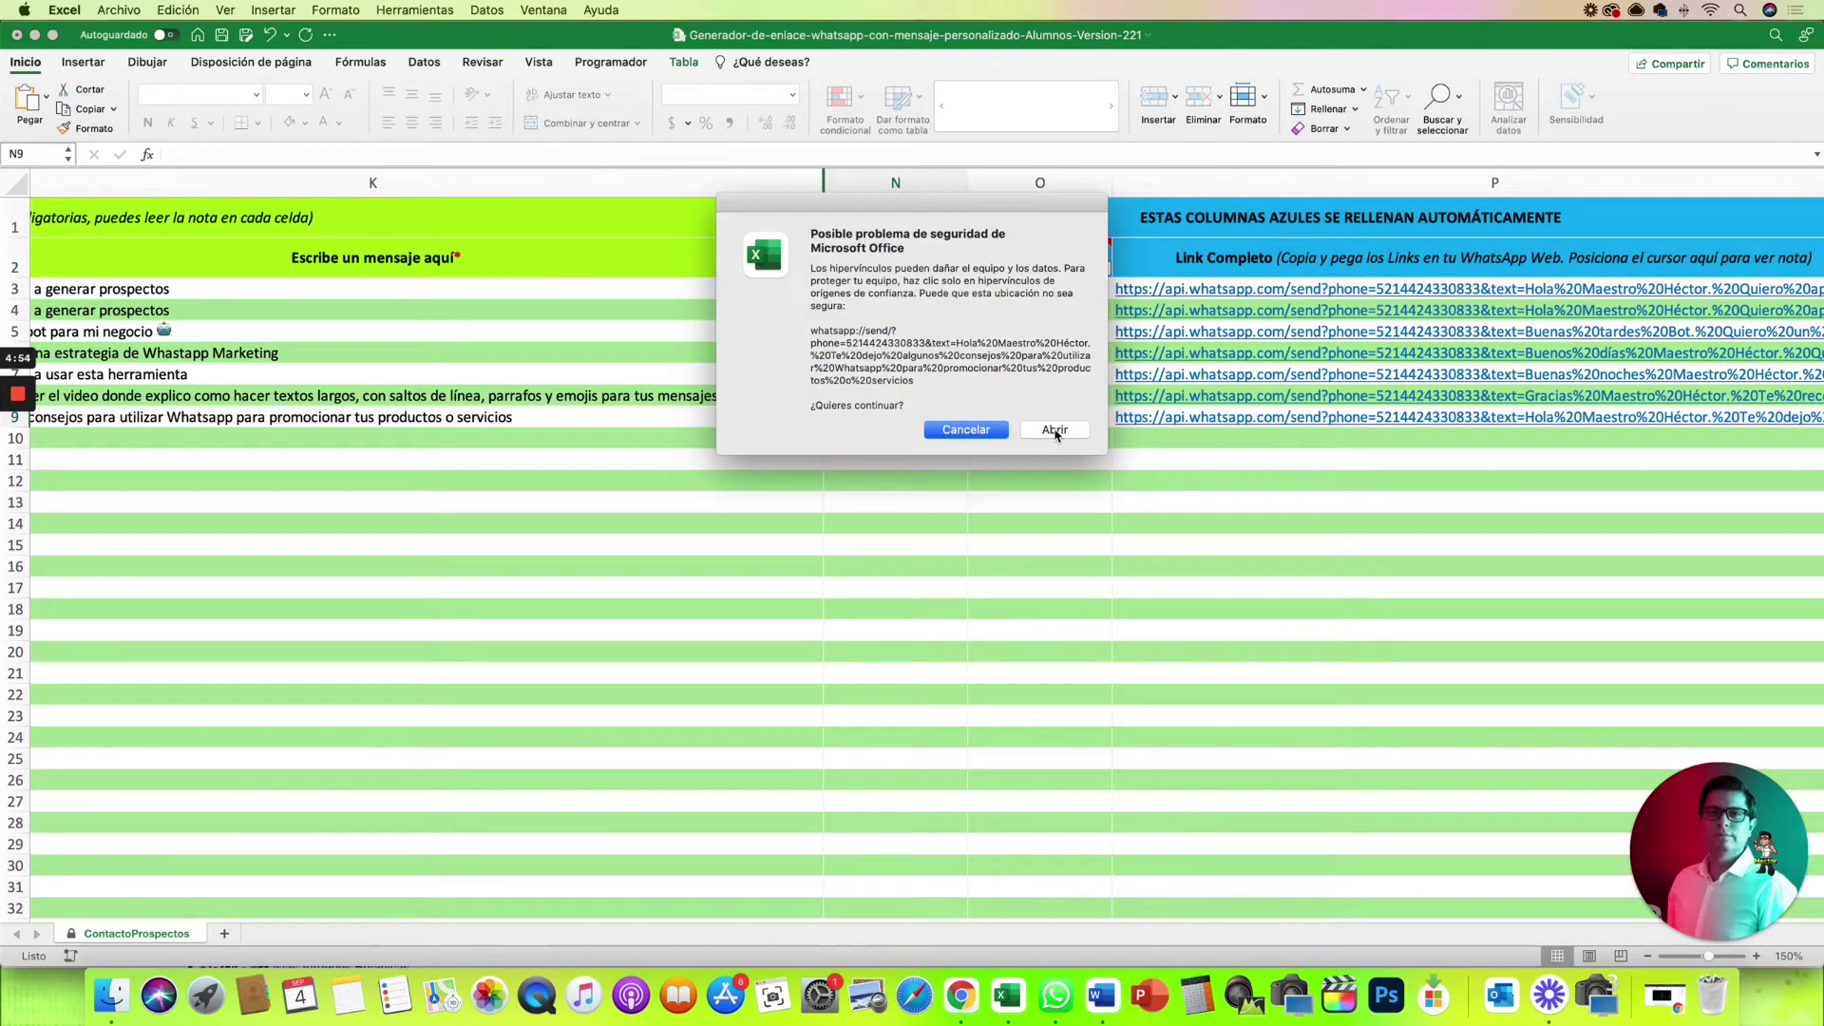
{"action": "left_click", "coordinate": [1054, 430]}
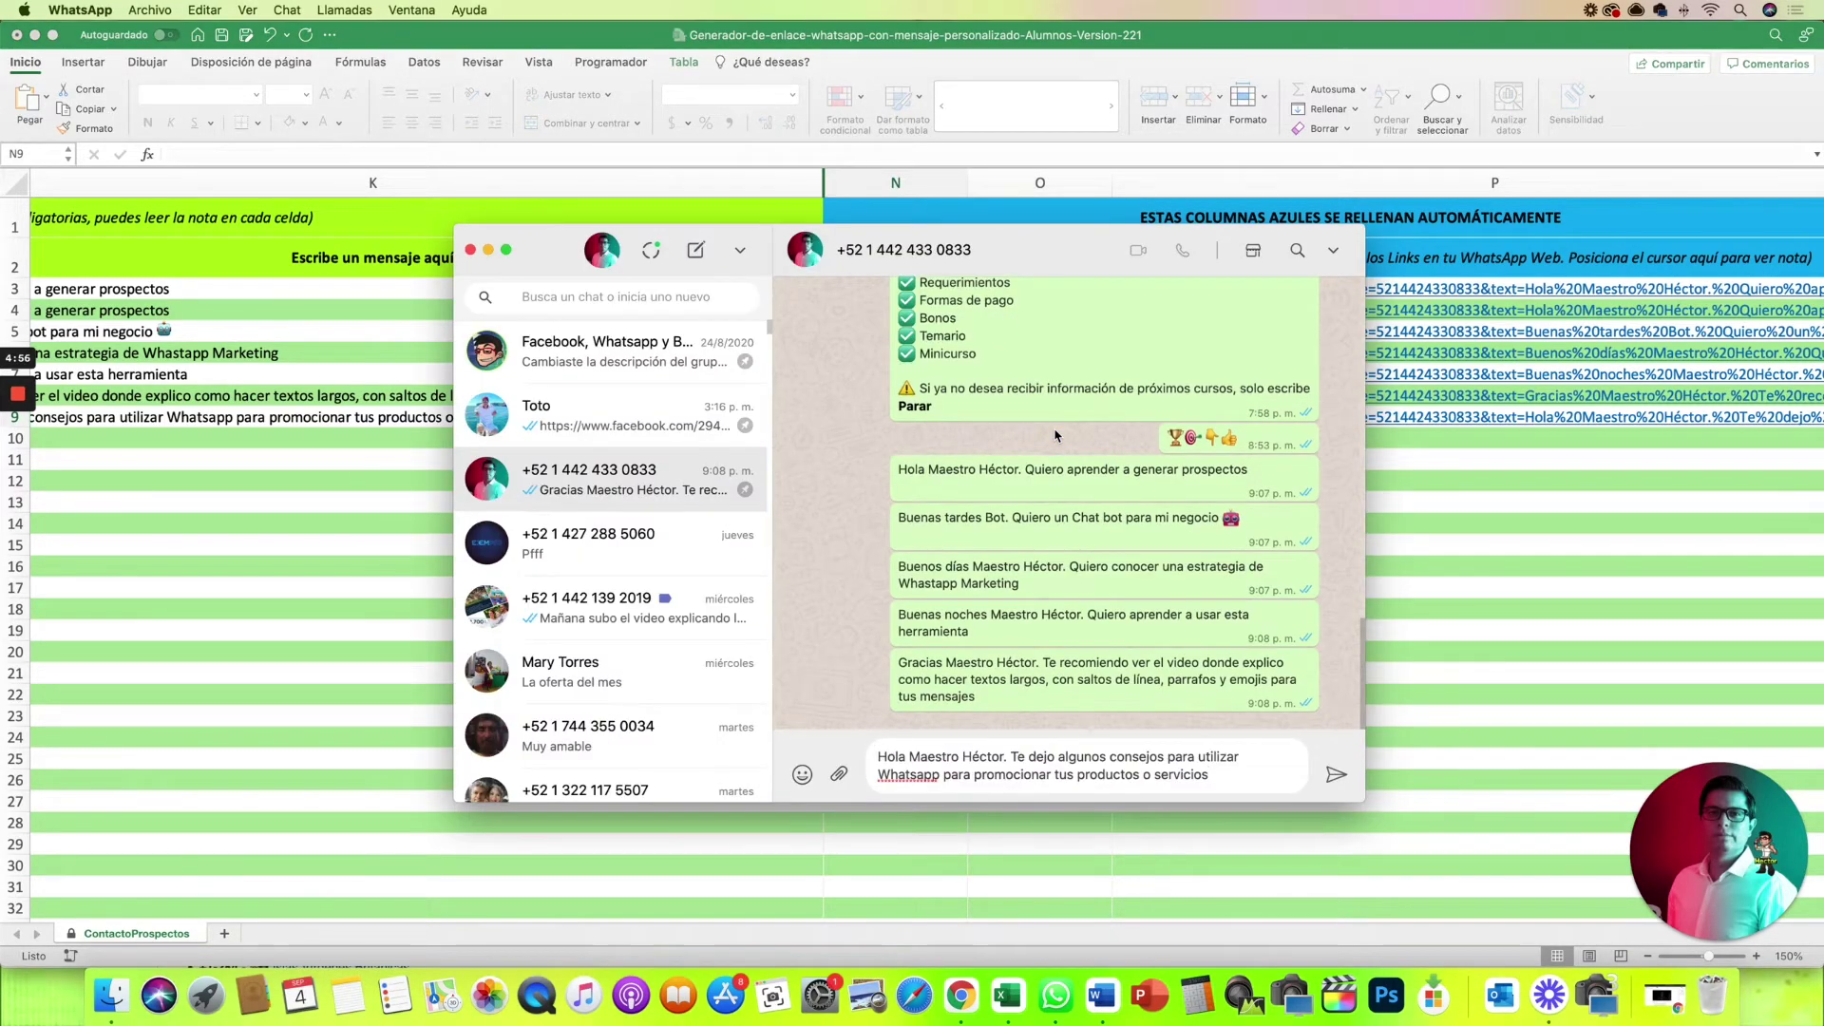
{"action": "left_click", "coordinate": [1336, 774]}
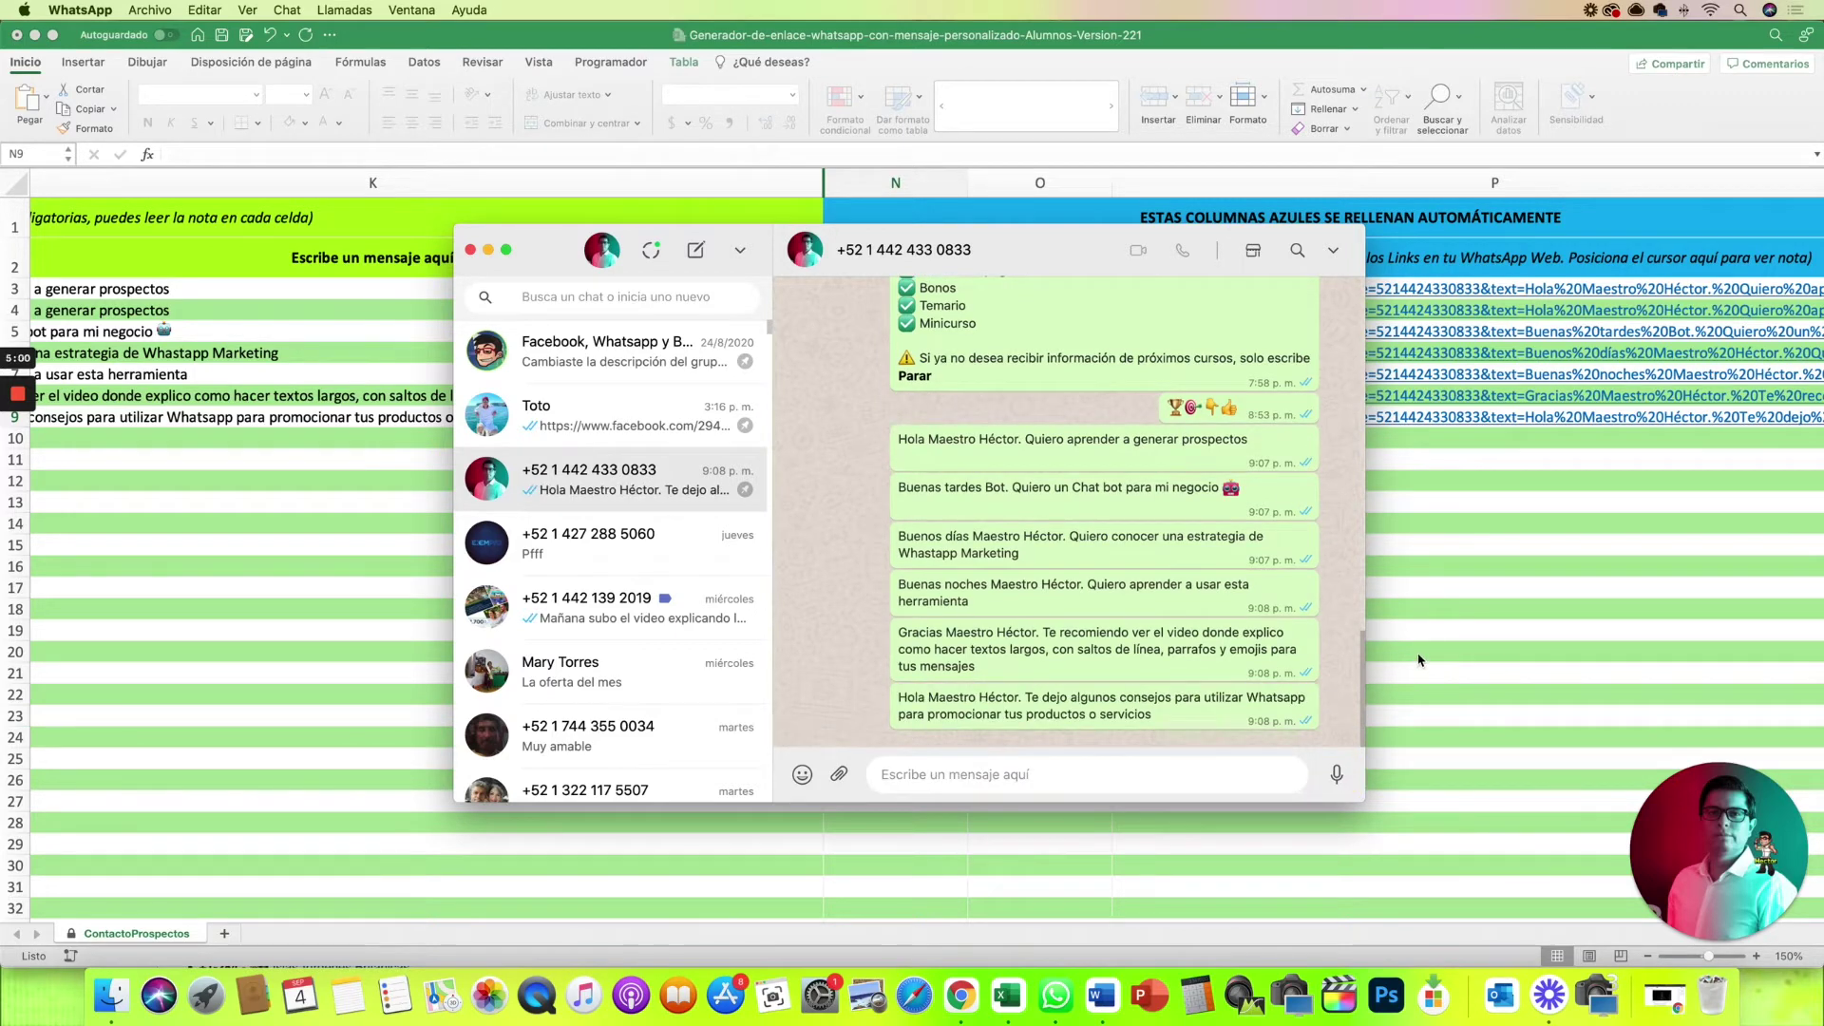
{"action": "key", "text": "super+Tab"}
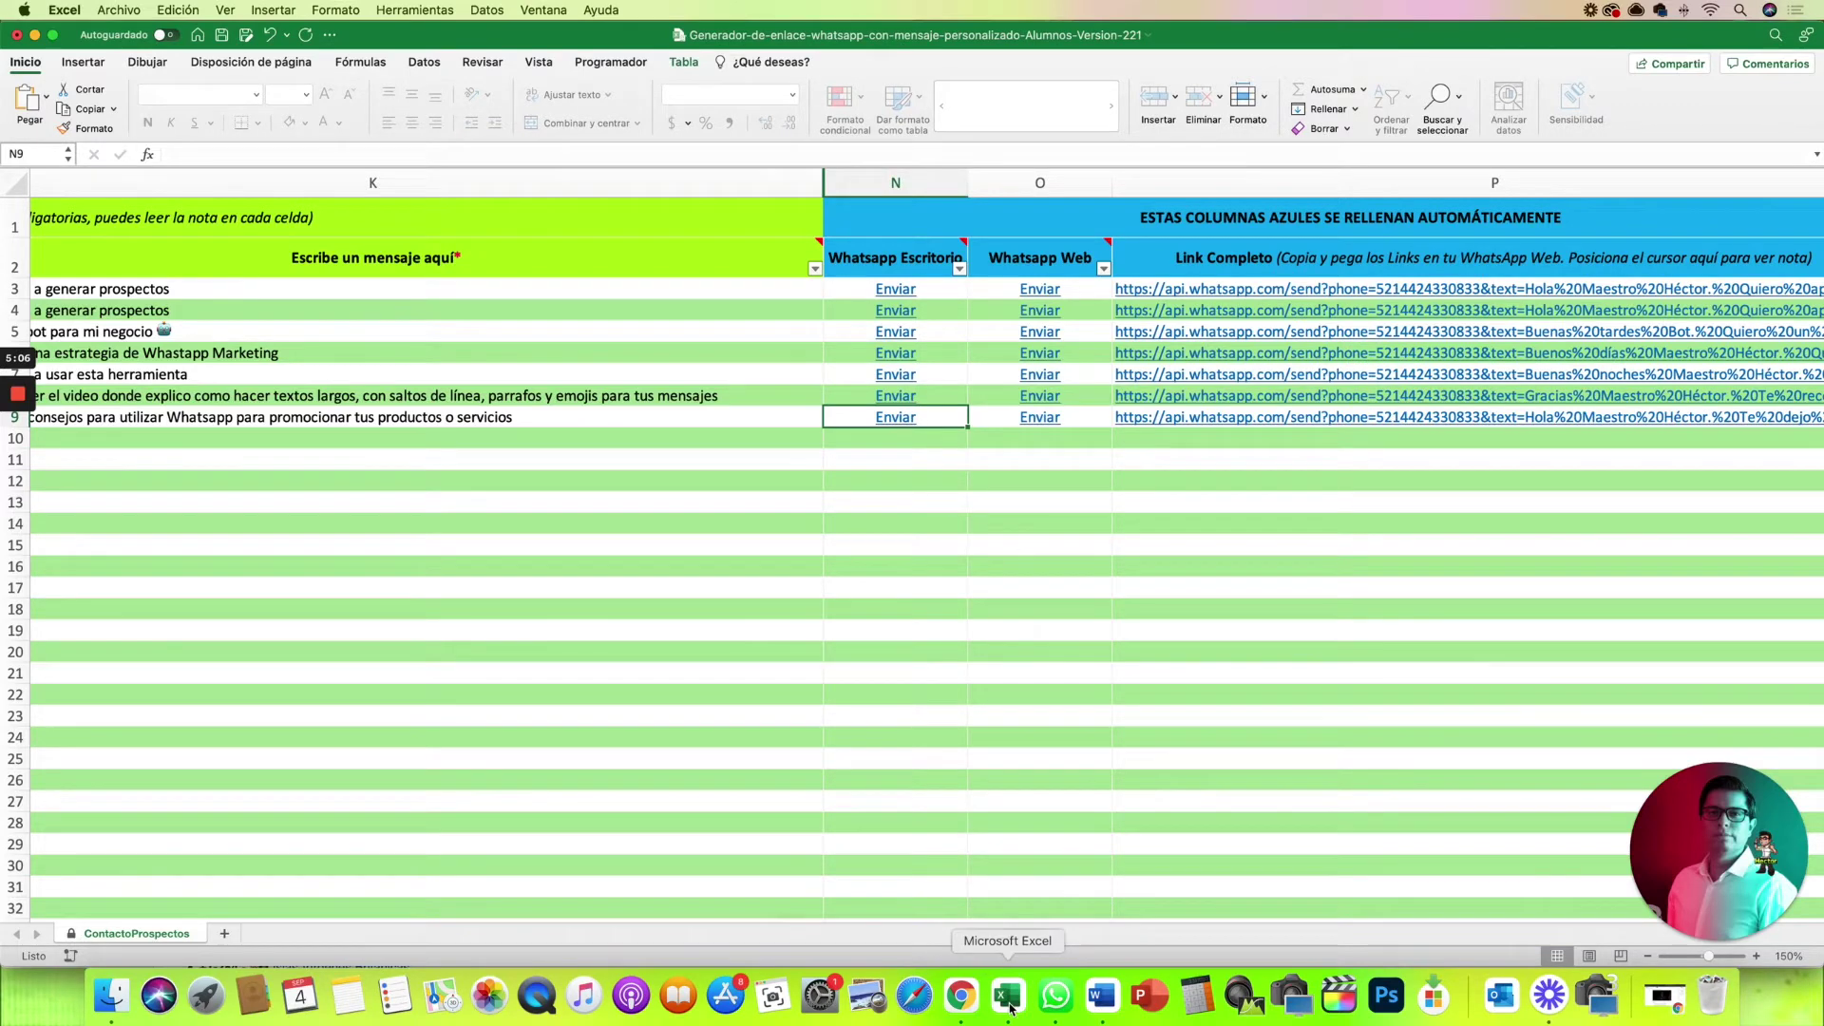
{"action": "left_click", "coordinate": [1056, 995]}
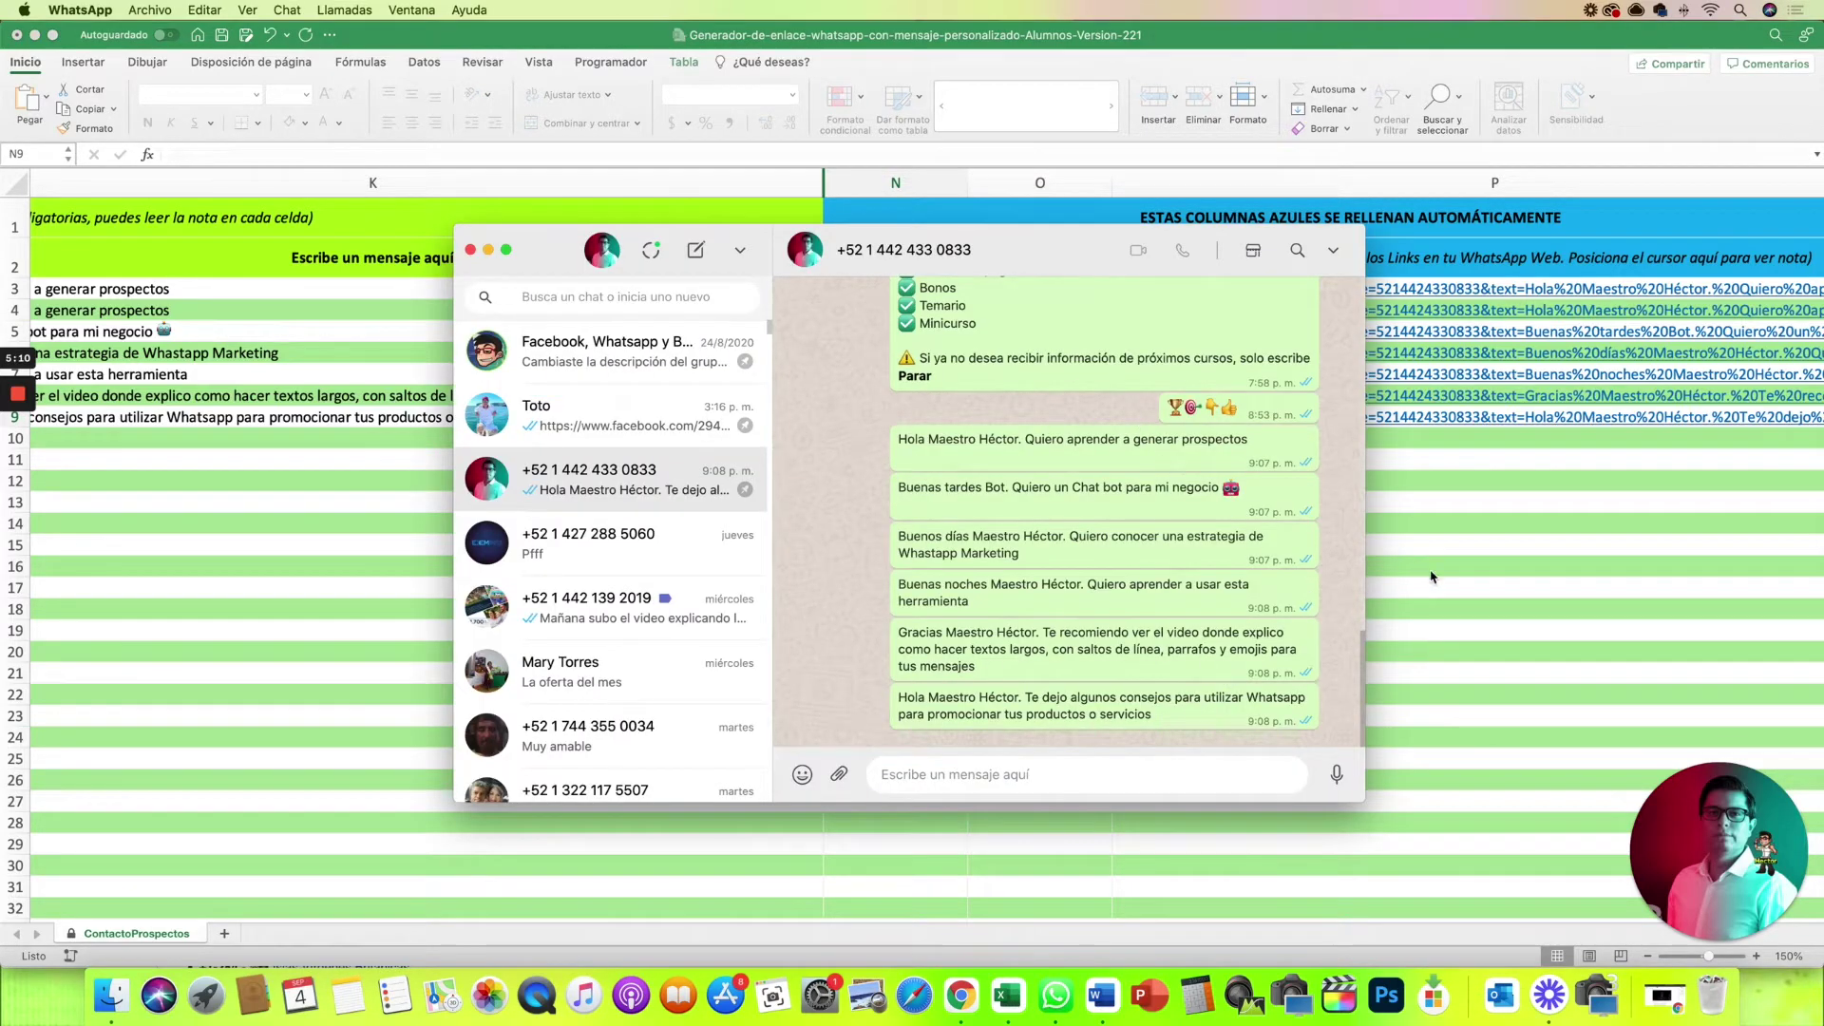
{"action": "left_click", "coordinate": [1484, 587]}
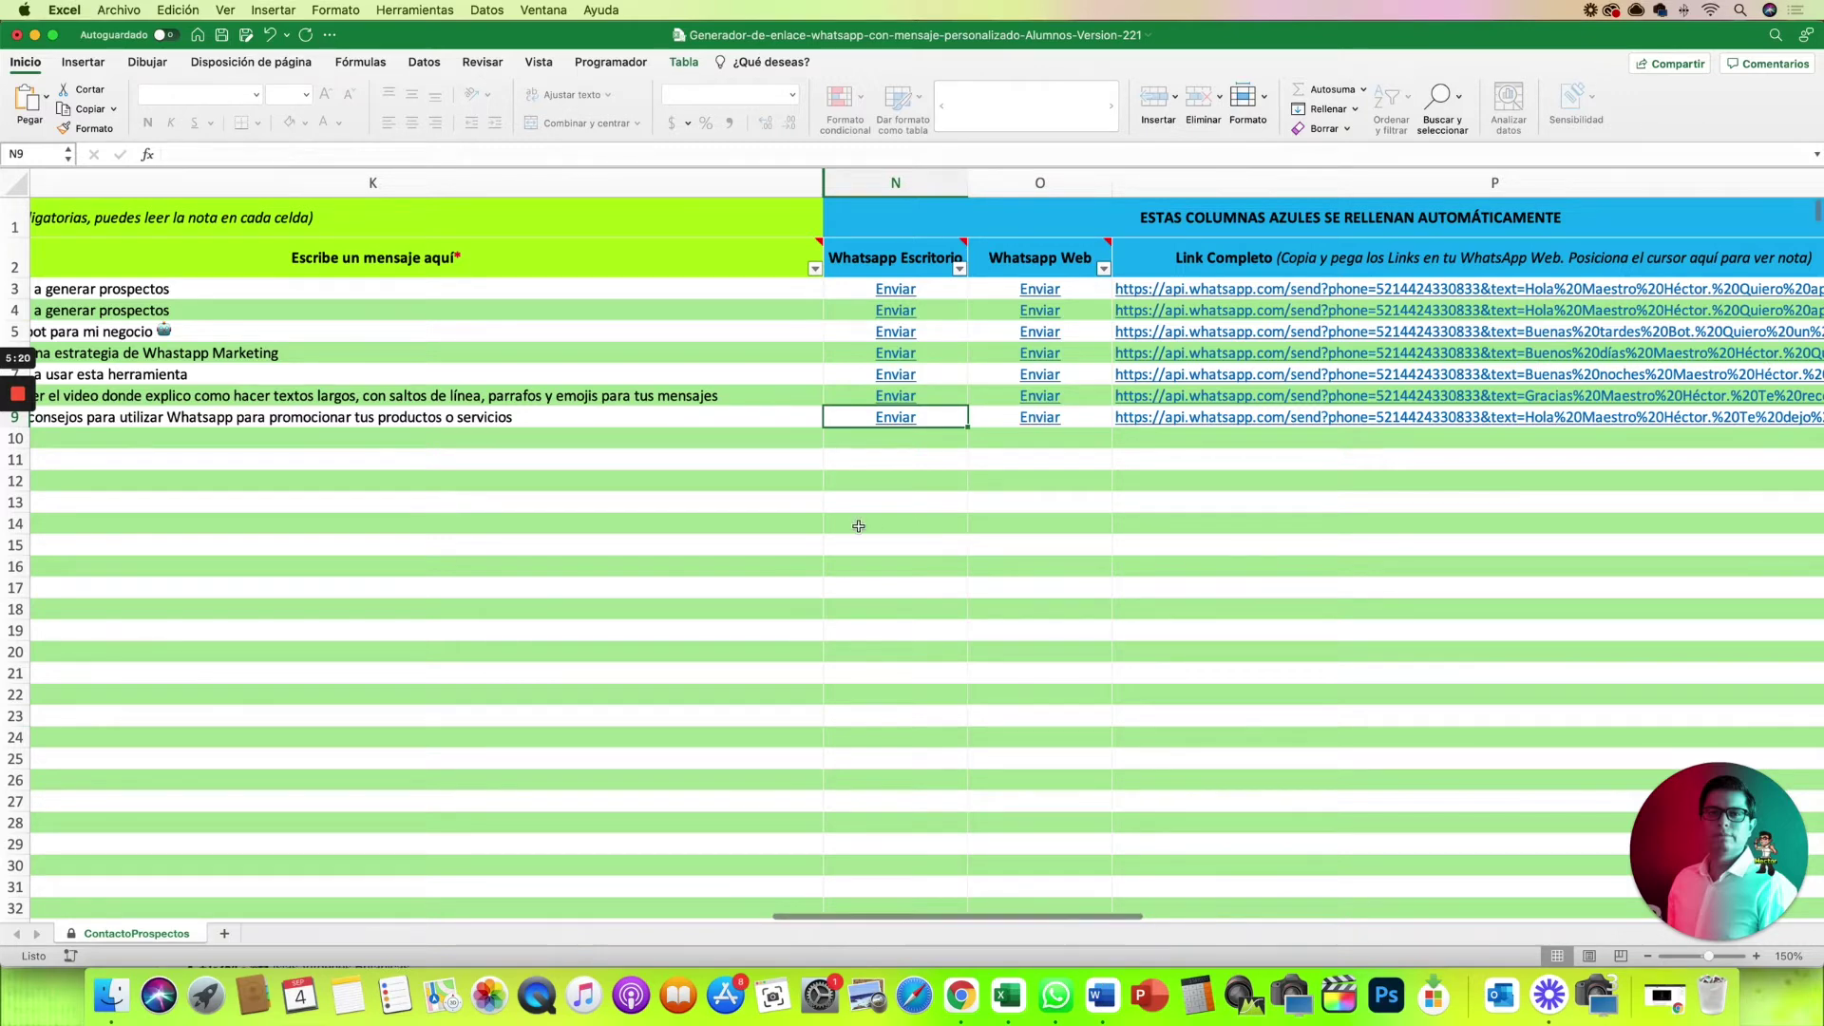
{"action": "left_click", "coordinate": [895, 418]}
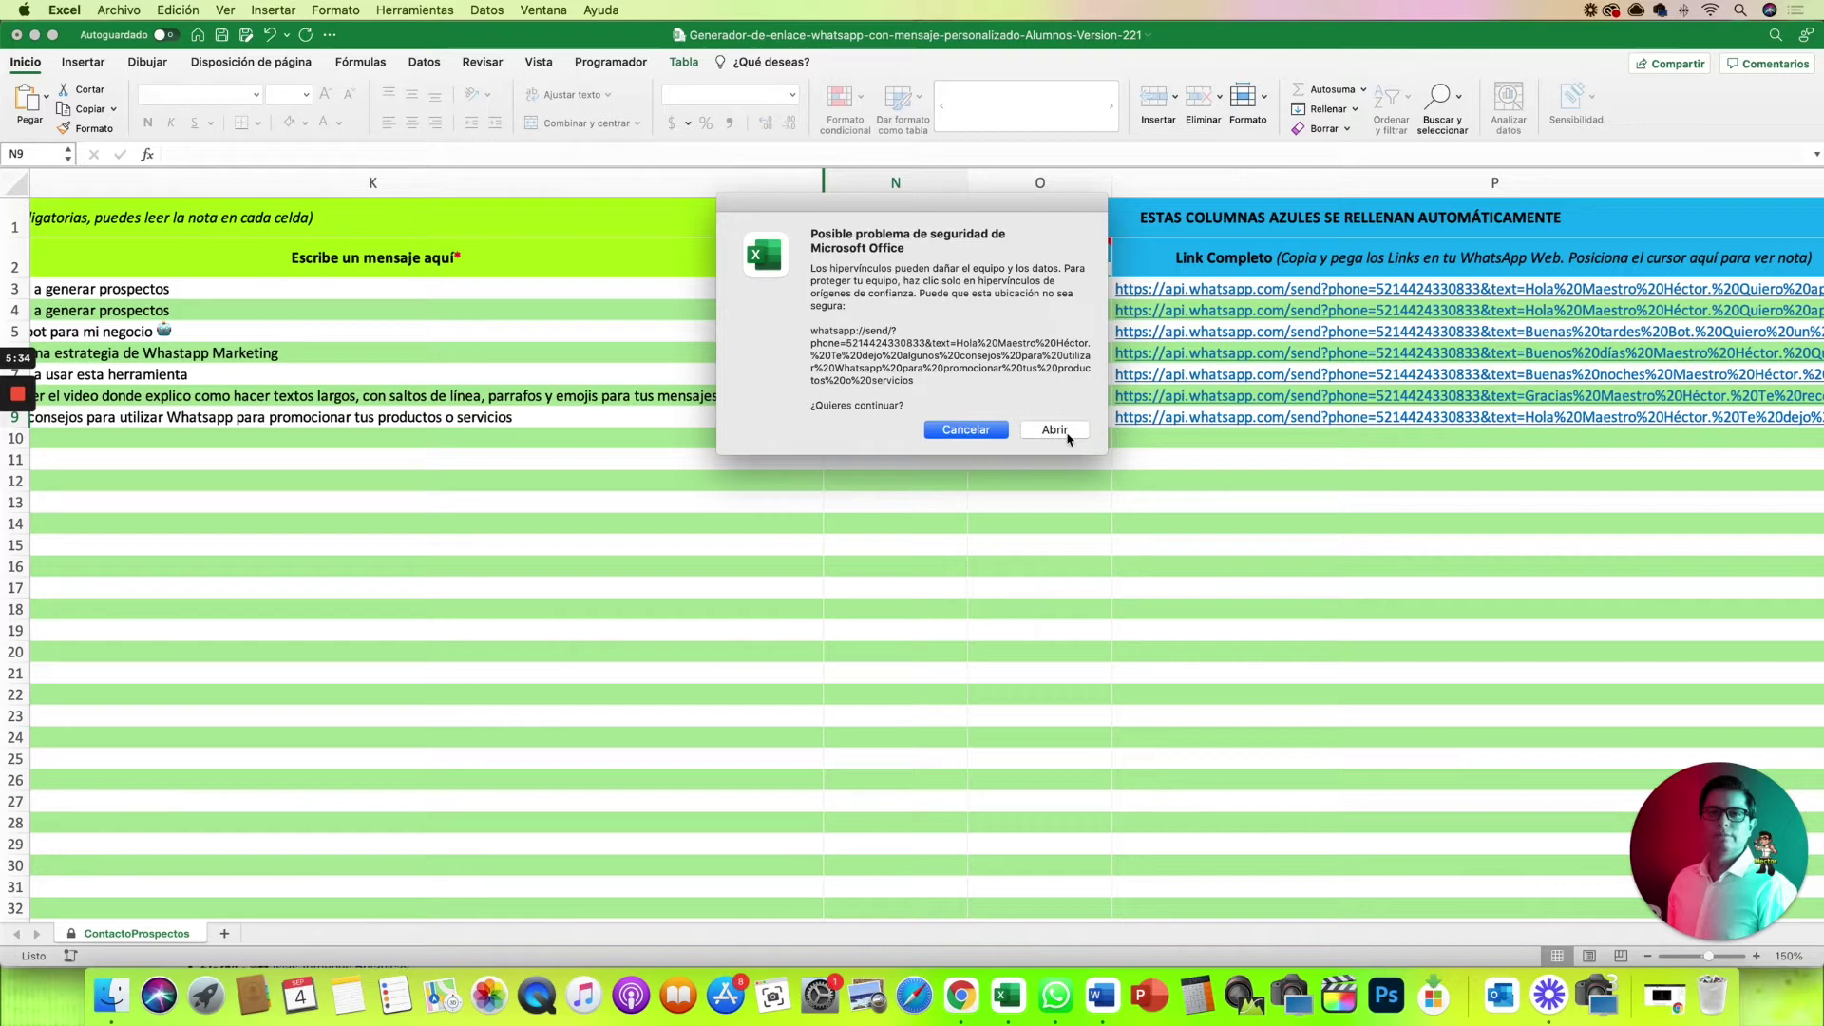
{"action": "left_click", "coordinate": [983, 434]}
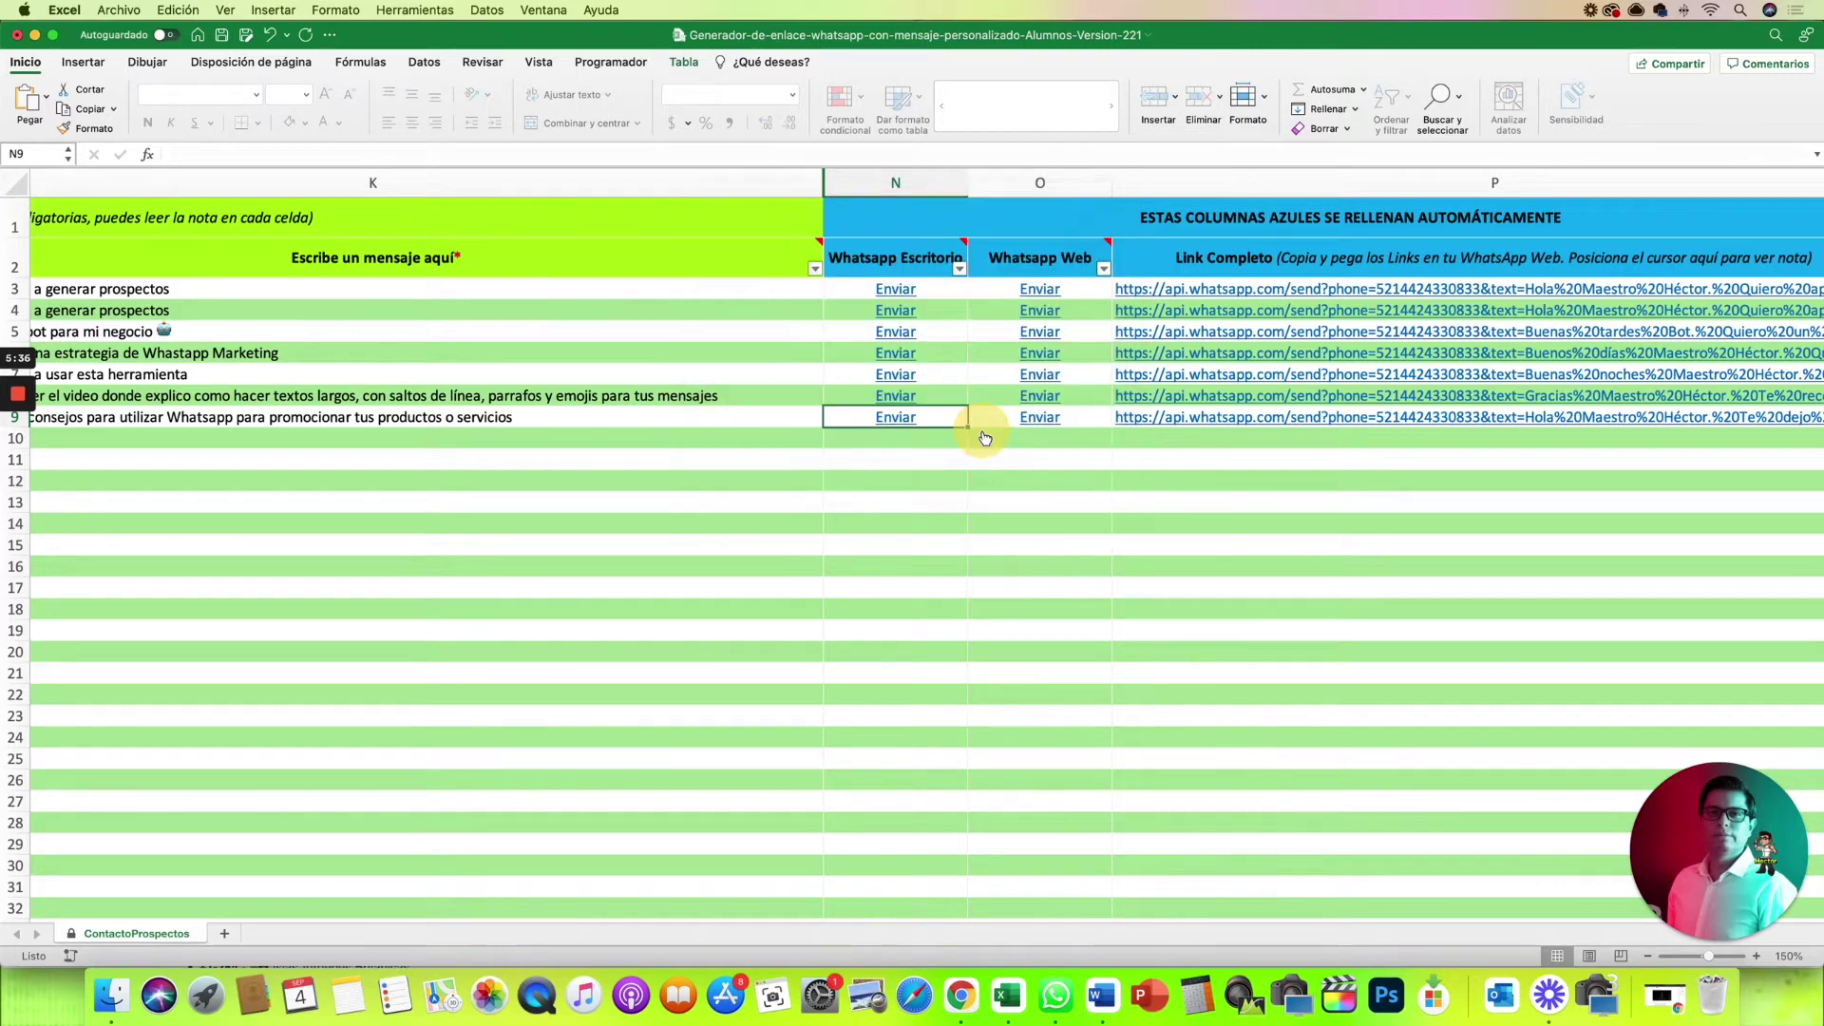
{"action": "left_click", "coordinate": [1055, 994]}
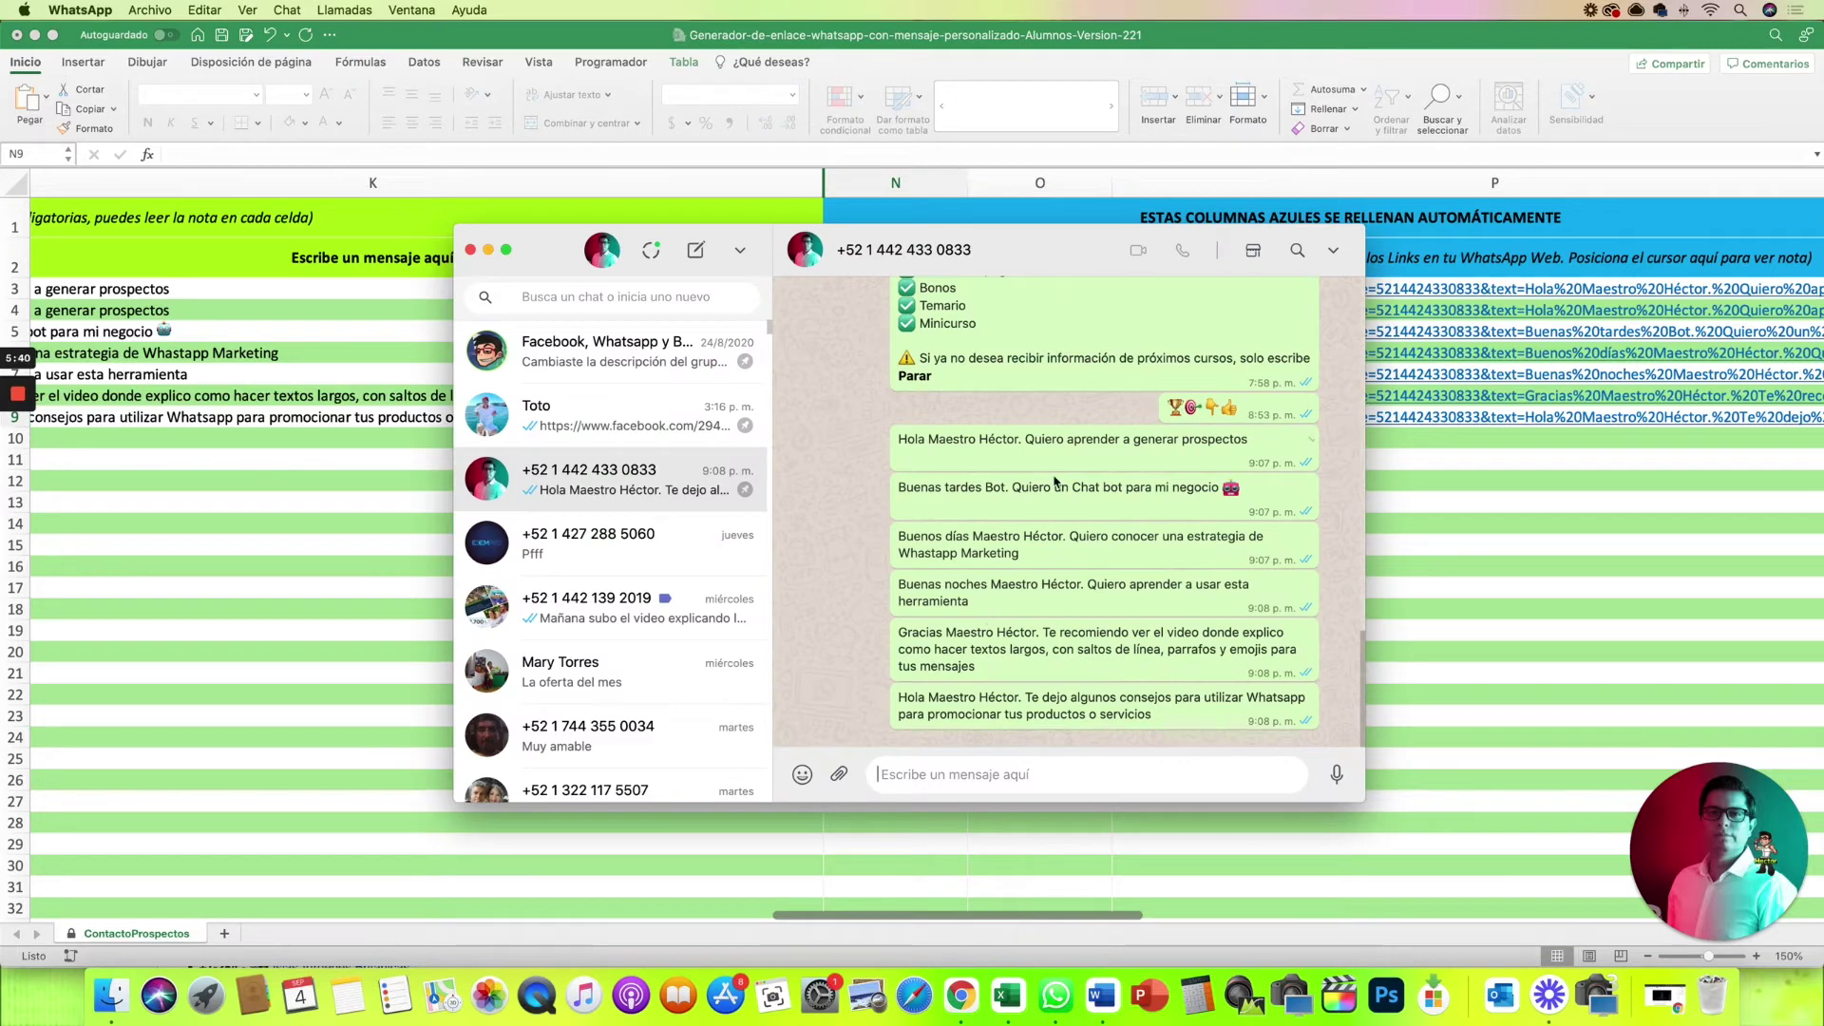
{"action": "left_click", "coordinate": [1436, 635]}
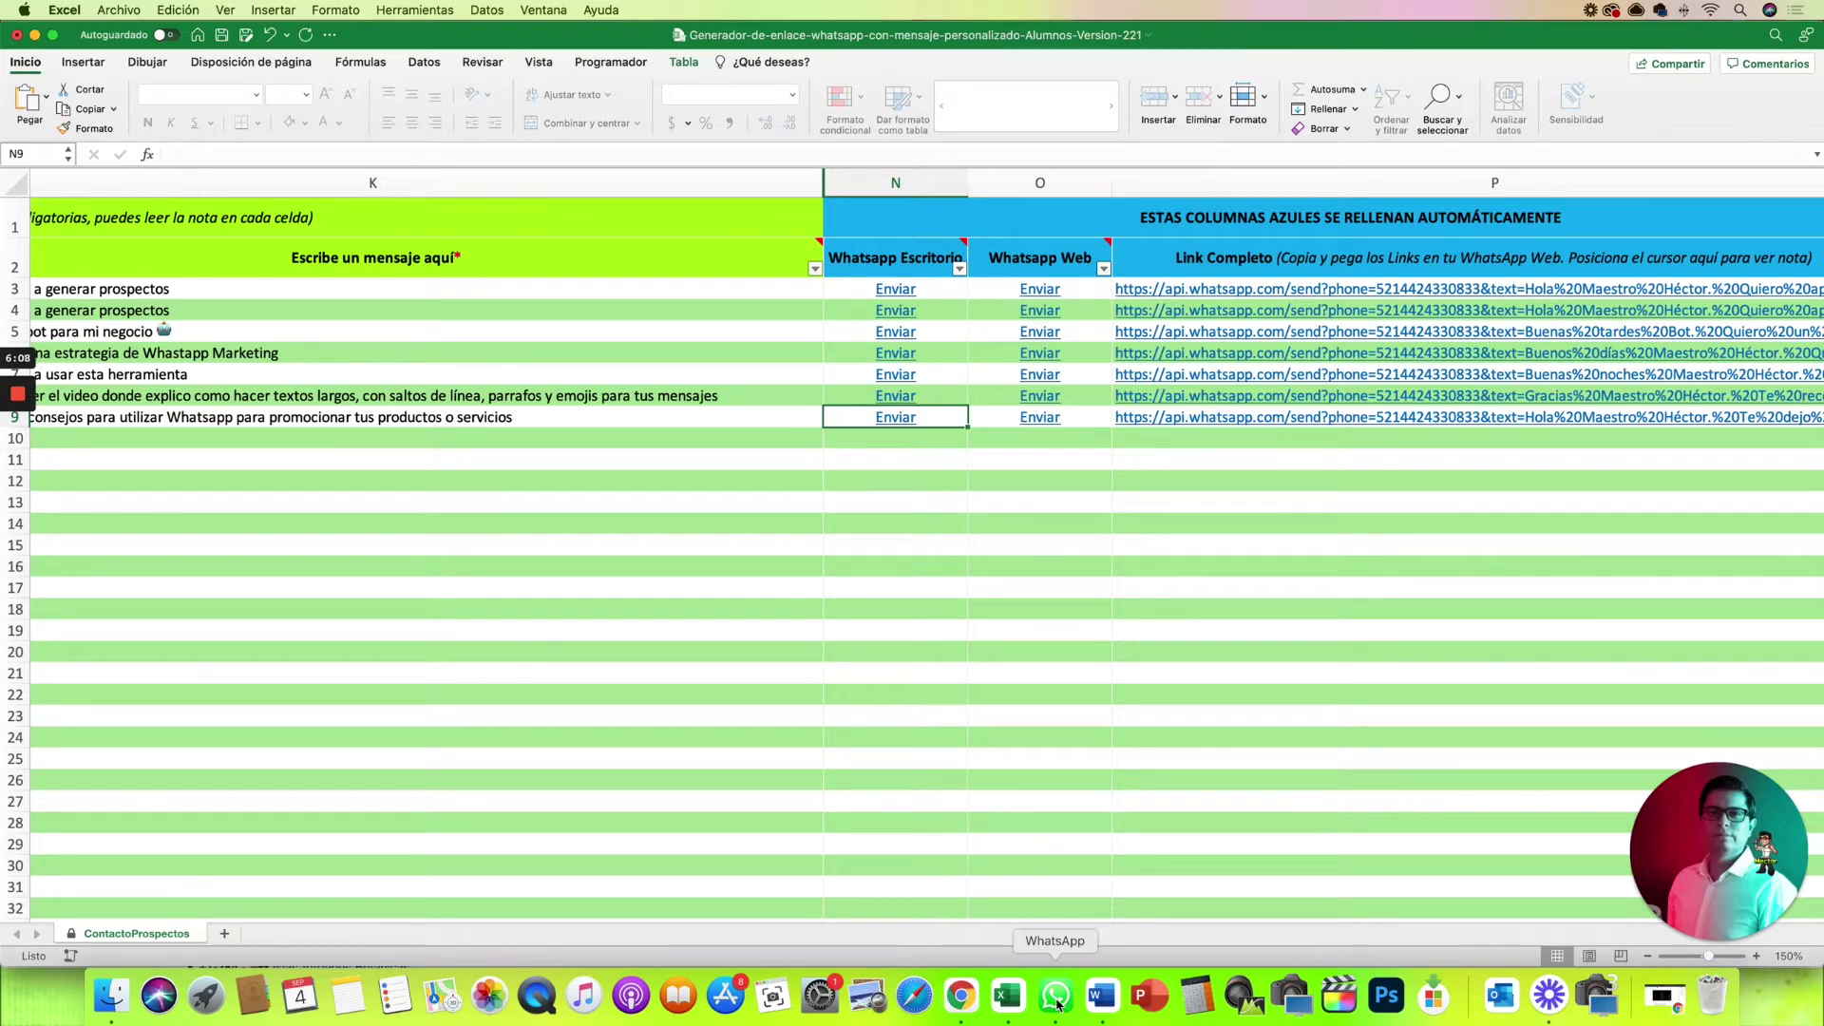
{"action": "left_click", "coordinate": [1057, 1004]}
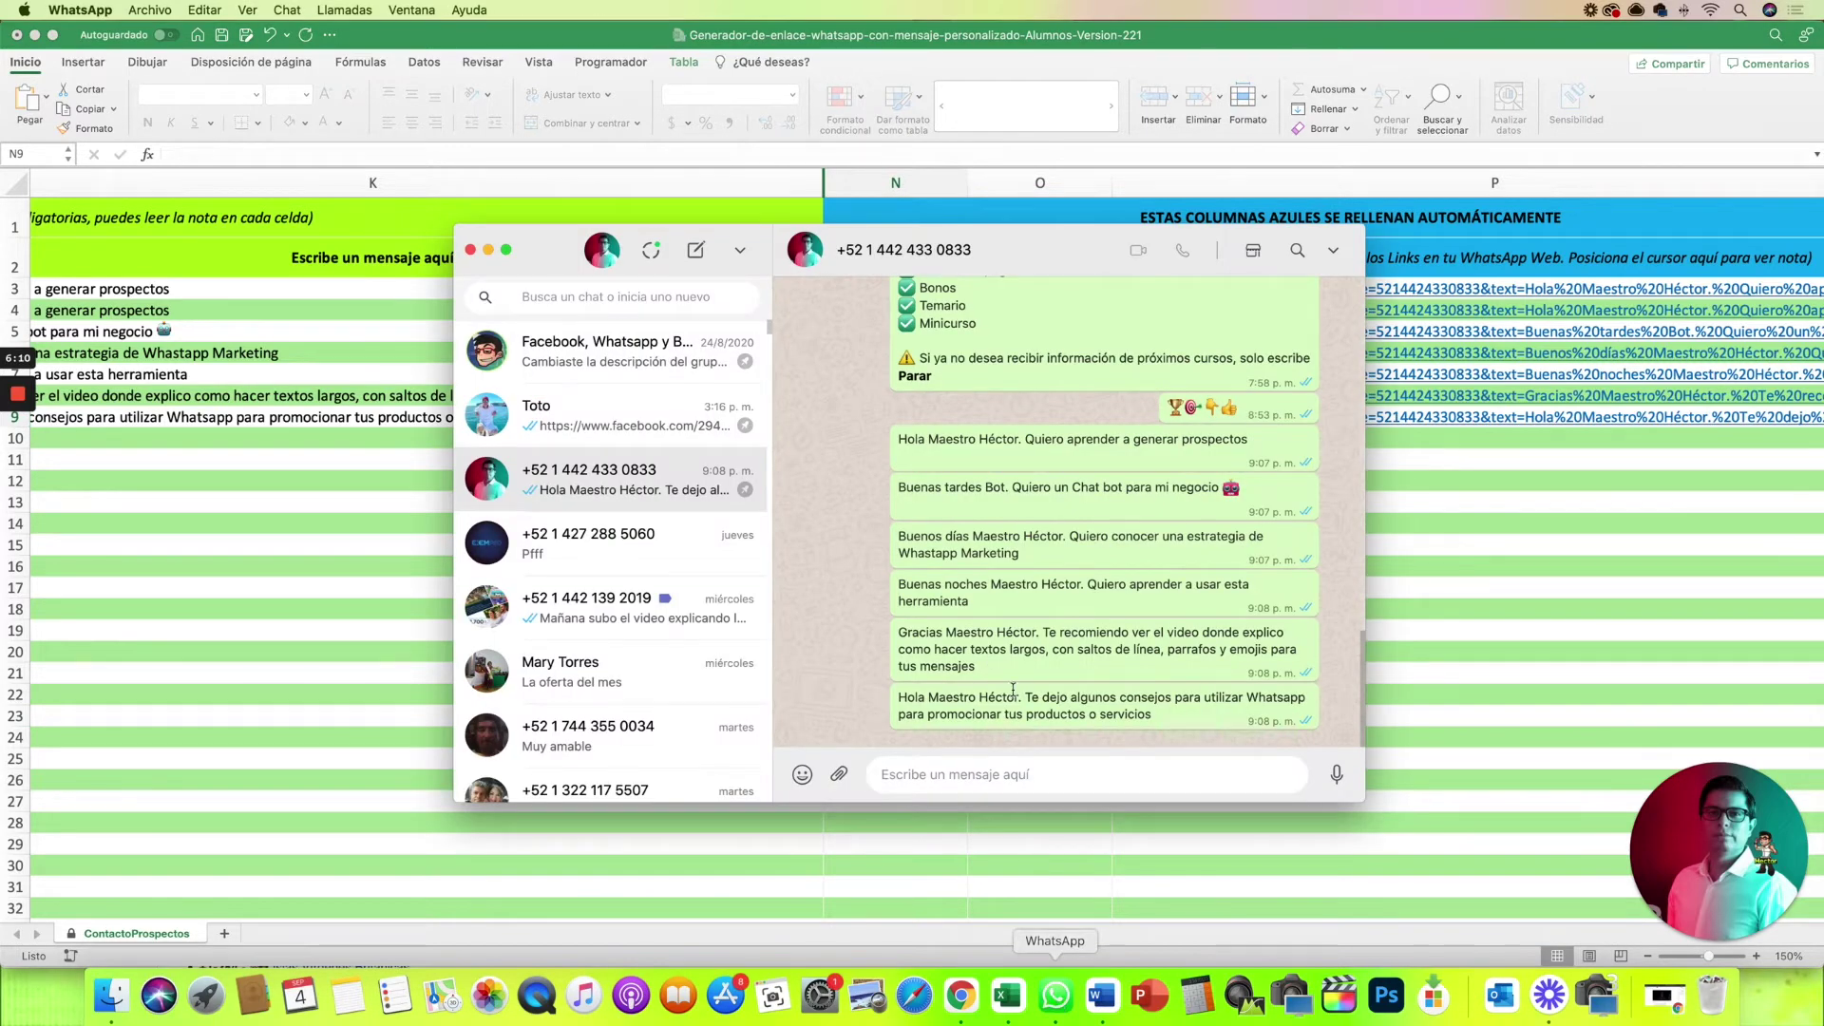
{"action": "key", "text": "super+Tab"}
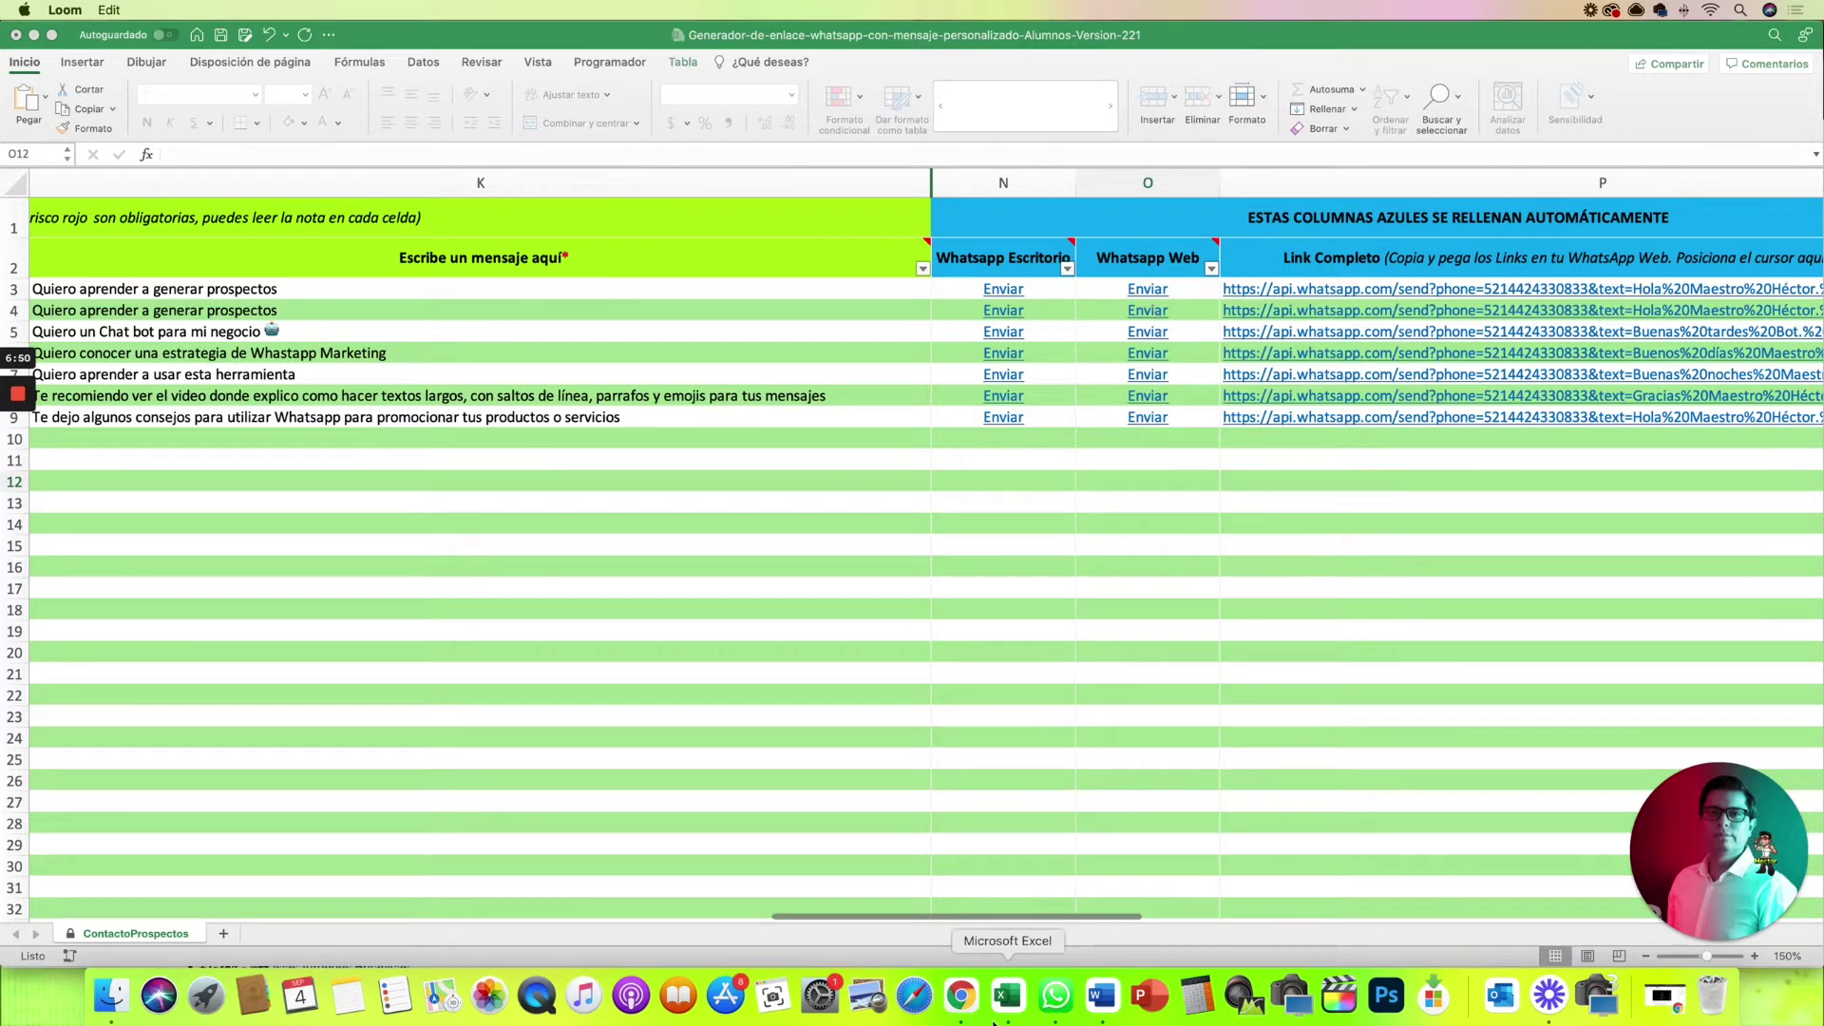
{"action": "left_click", "coordinate": [962, 997]}
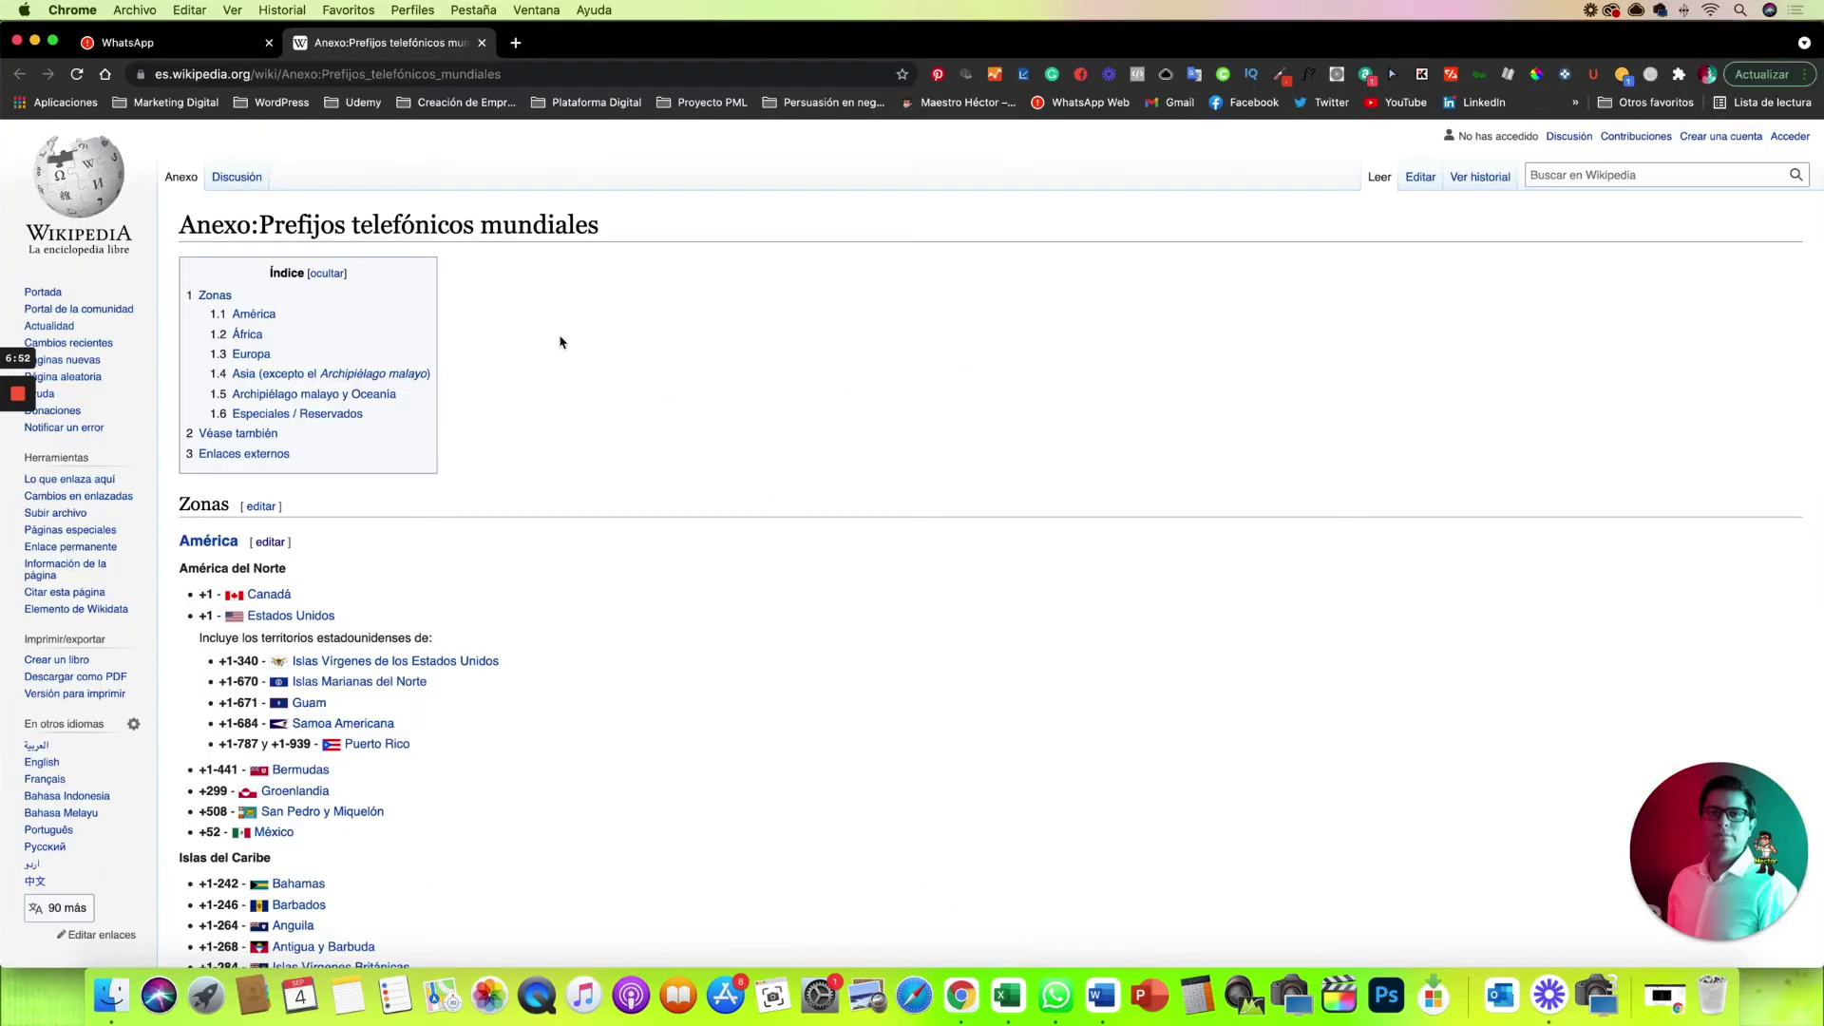
{"action": "left_click", "coordinate": [184, 41]}
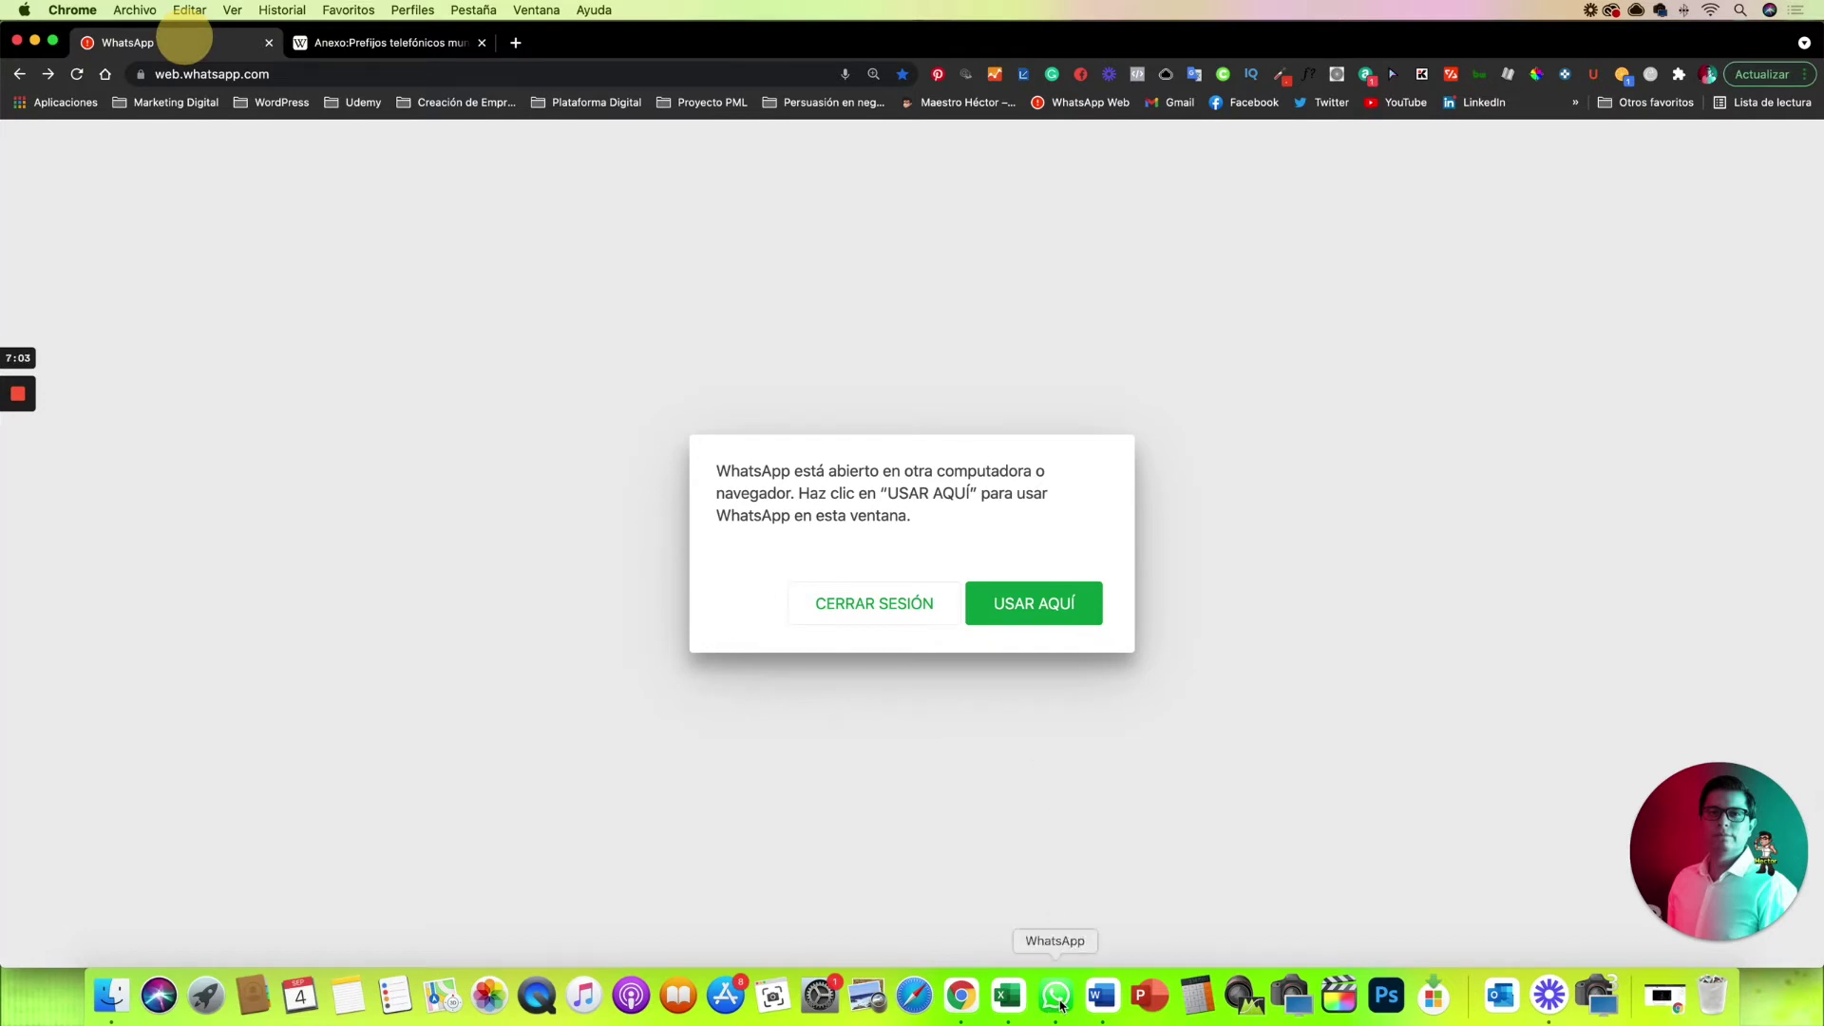
{"action": "left_click", "coordinate": [1061, 1005]}
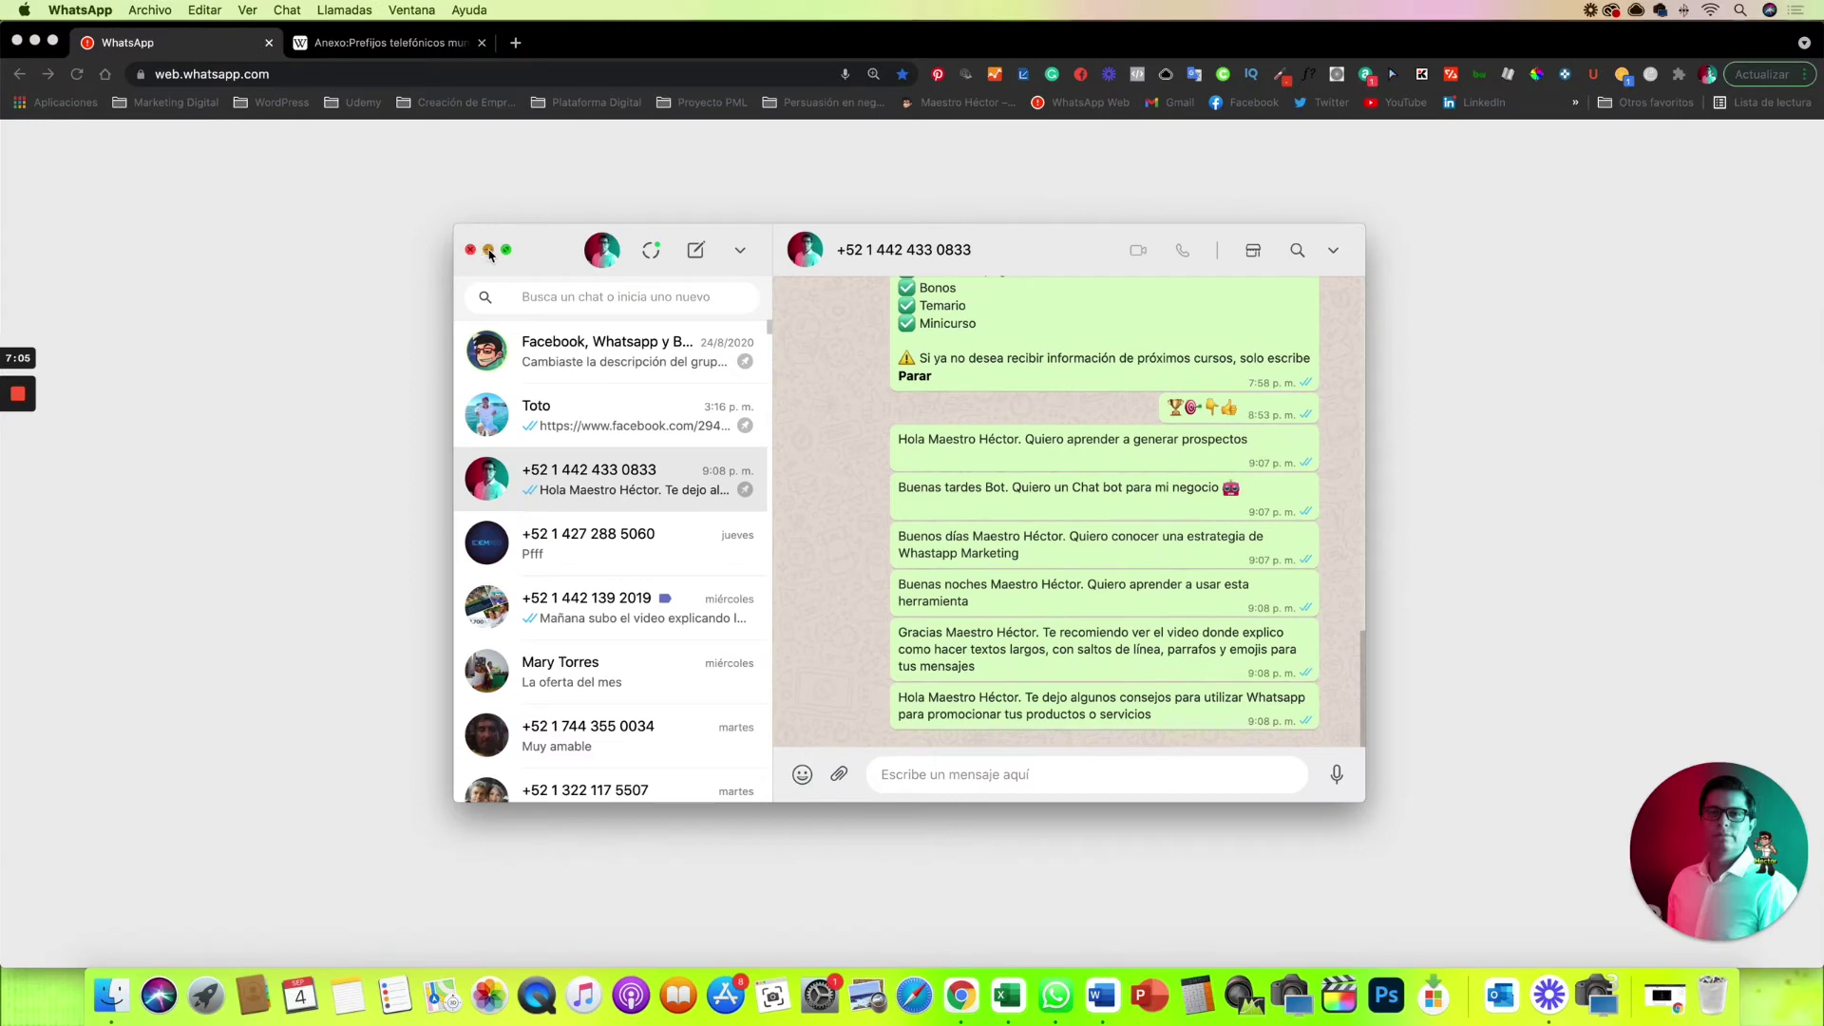
{"action": "left_click", "coordinate": [490, 251]}
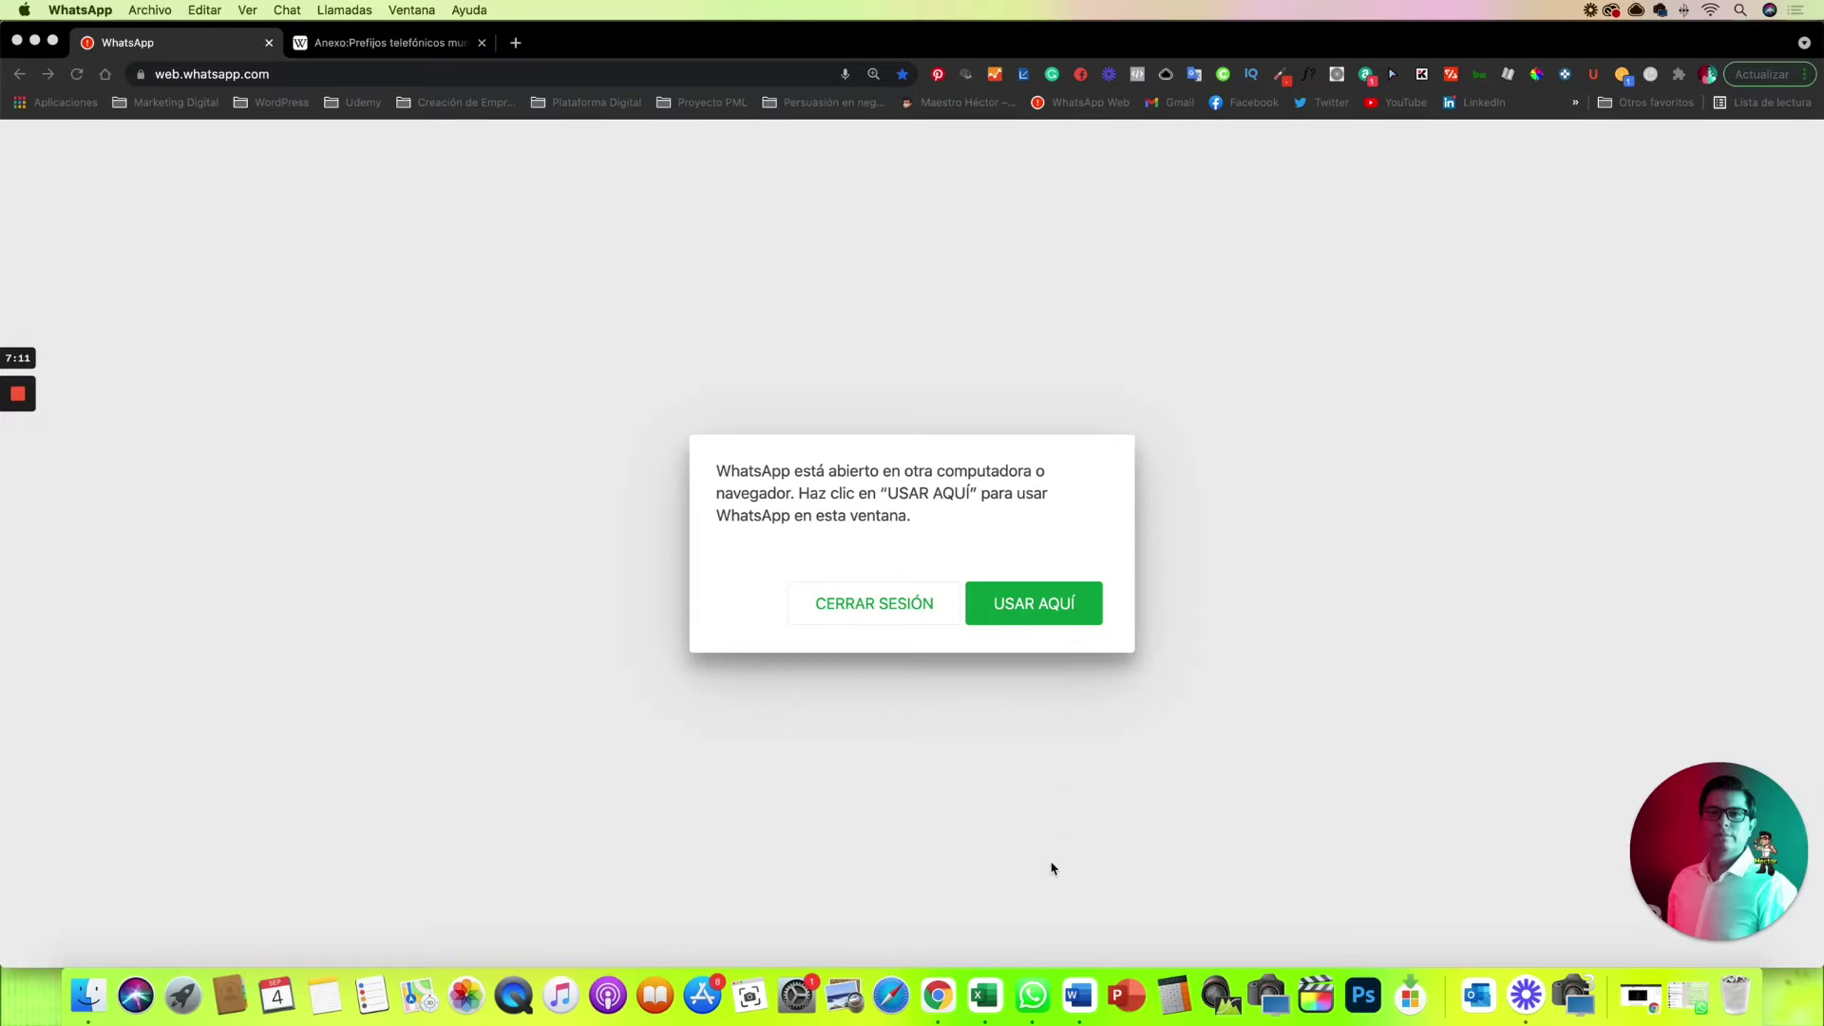
{"action": "left_click", "coordinate": [1032, 995]}
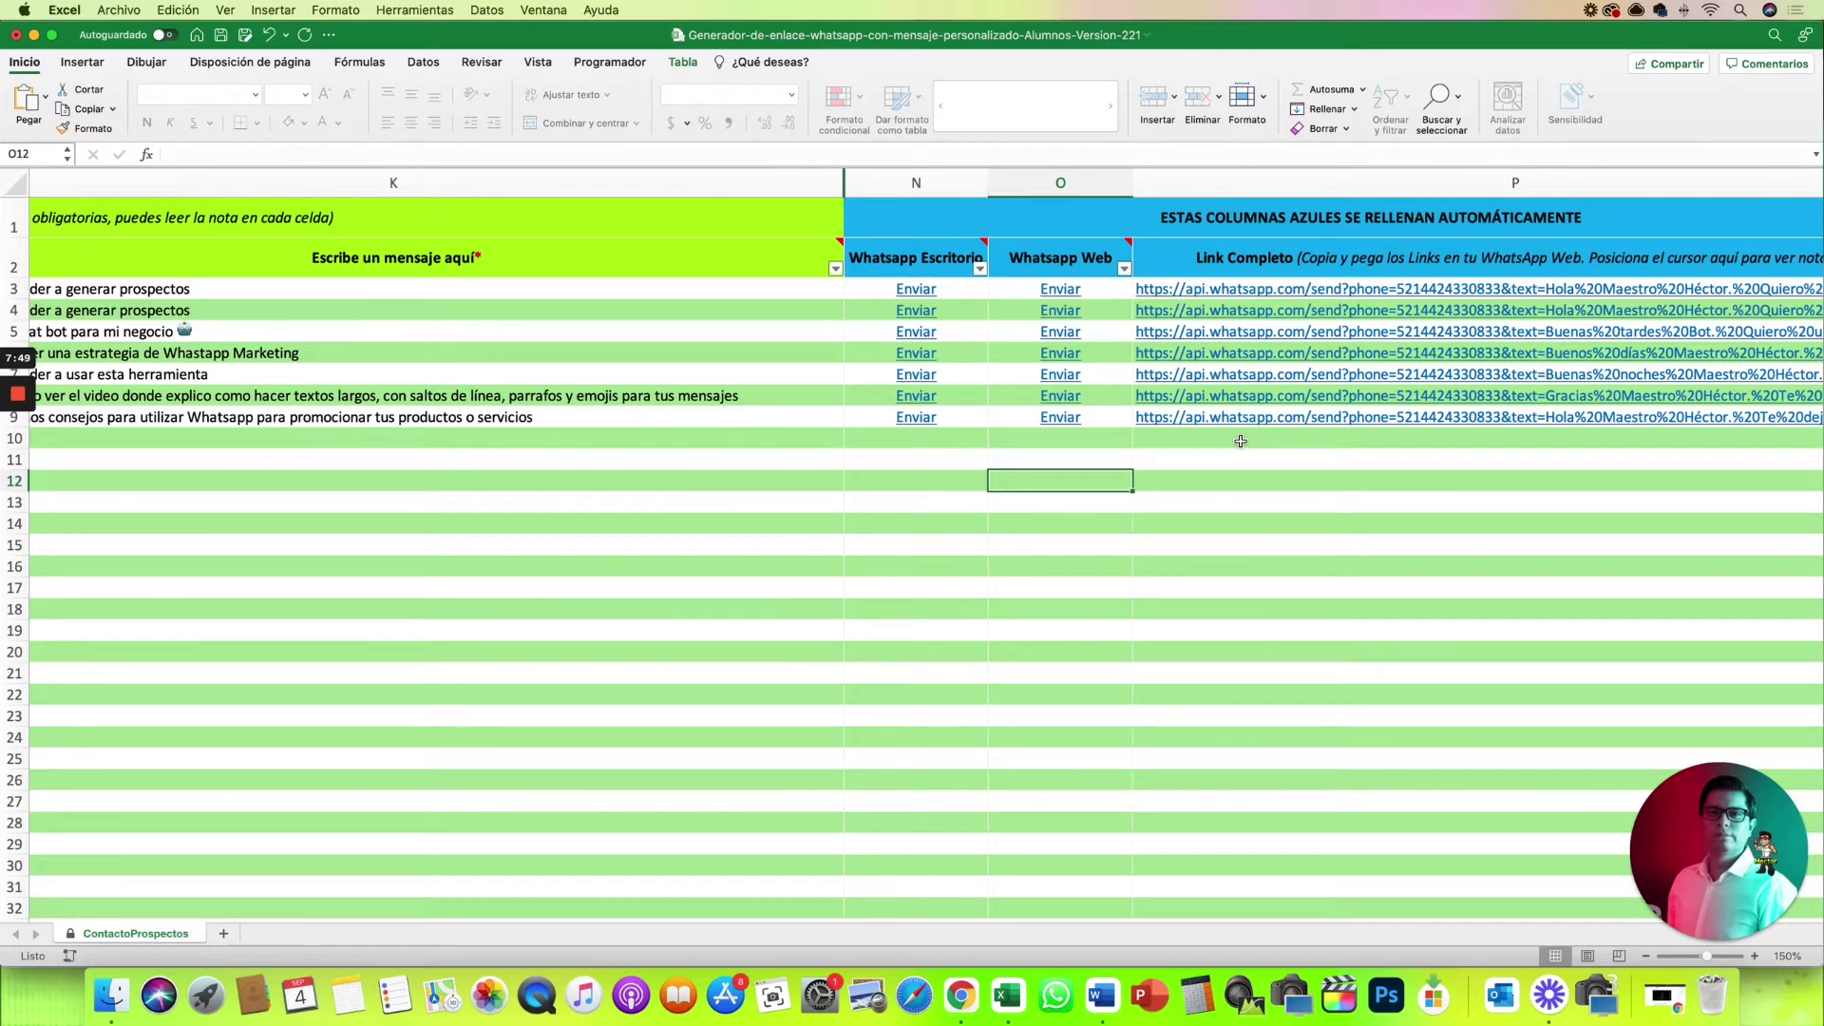
Copy the seven full WhatsApp links in P3:P9 and bring the WhatsApp Web chat forward
{"action": "key", "text": "Right"}
{"action": "key", "text": "Up"}
{"action": "key", "text": "Up"}
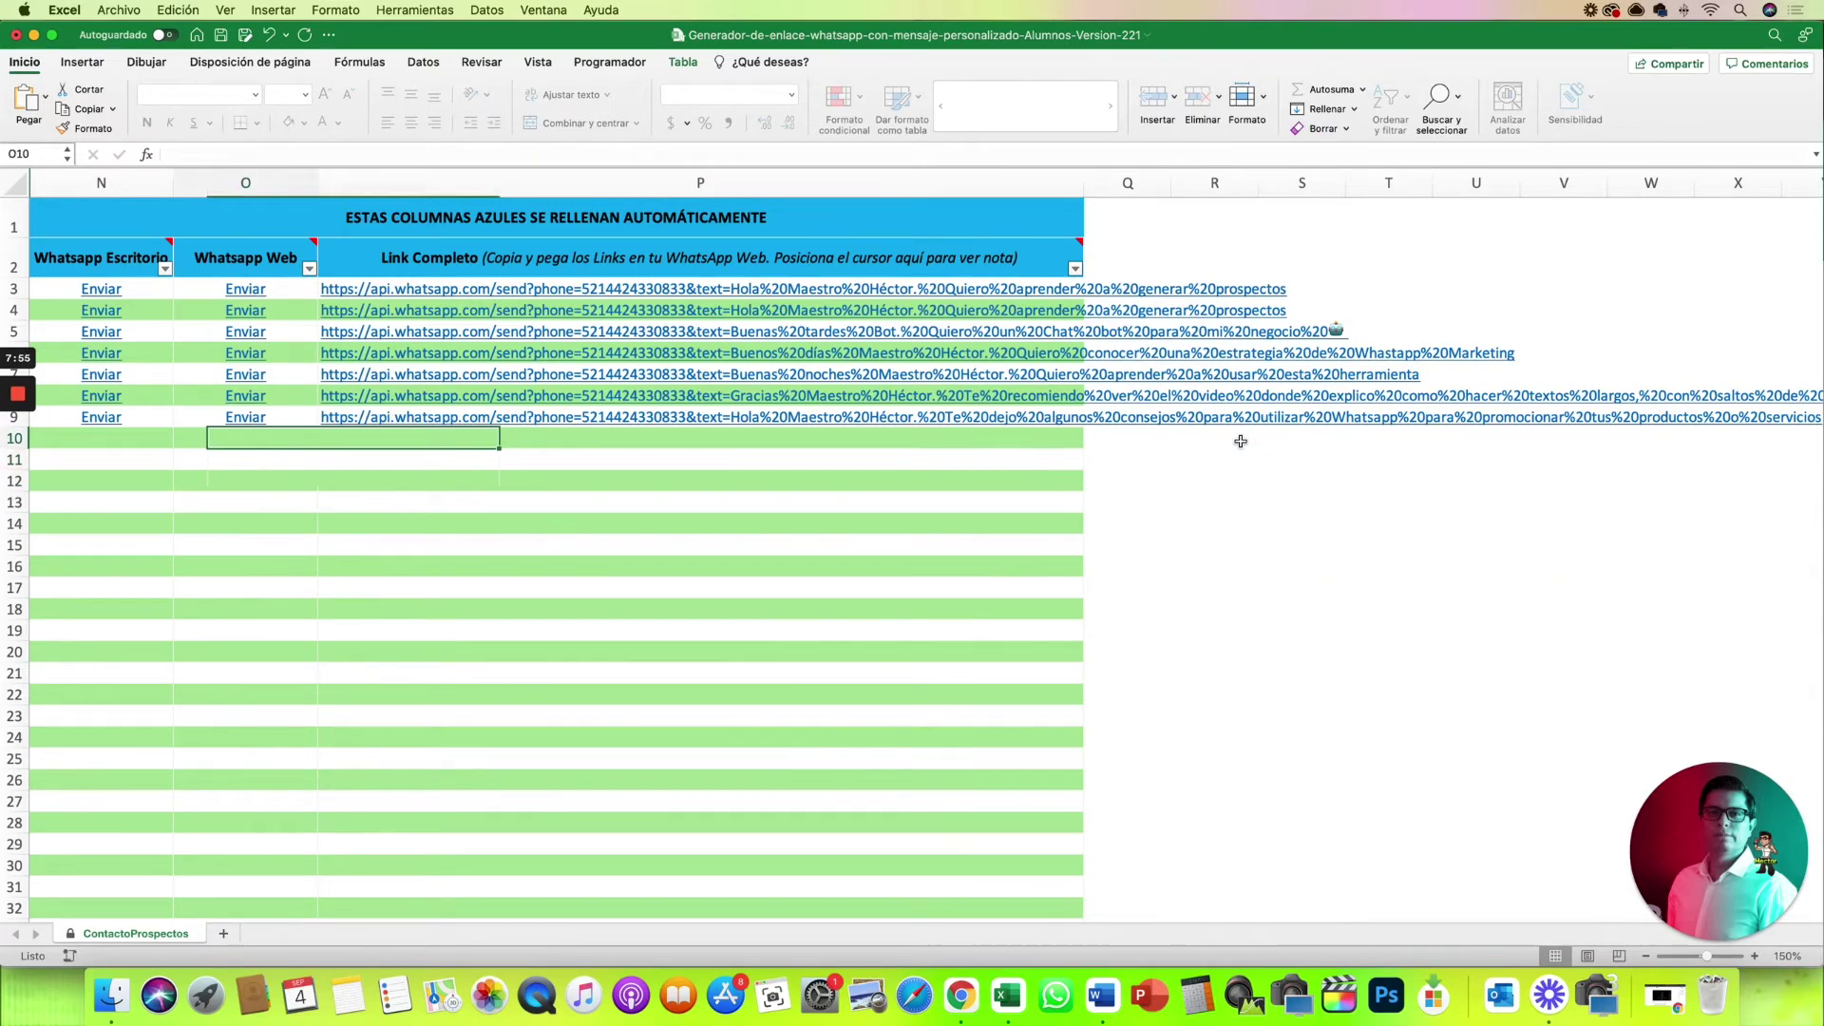
{"action": "key", "text": "Left"}
{"action": "key", "text": "Left"}
{"action": "key", "text": "Left"}
{"action": "key", "text": "Left"}
{"action": "key", "text": "Right"}
{"action": "key", "text": "Right"}
{"action": "key", "text": "Right"}
{"action": "key", "text": "Right"}
{"action": "key", "text": "Right"}
{"action": "key", "text": "Left"}
{"action": "key", "text": "Up"}
{"action": "key", "text": "shift+Up"}
{"action": "key", "text": "shift+Up"}
{"action": "key", "text": "shift+Up"}
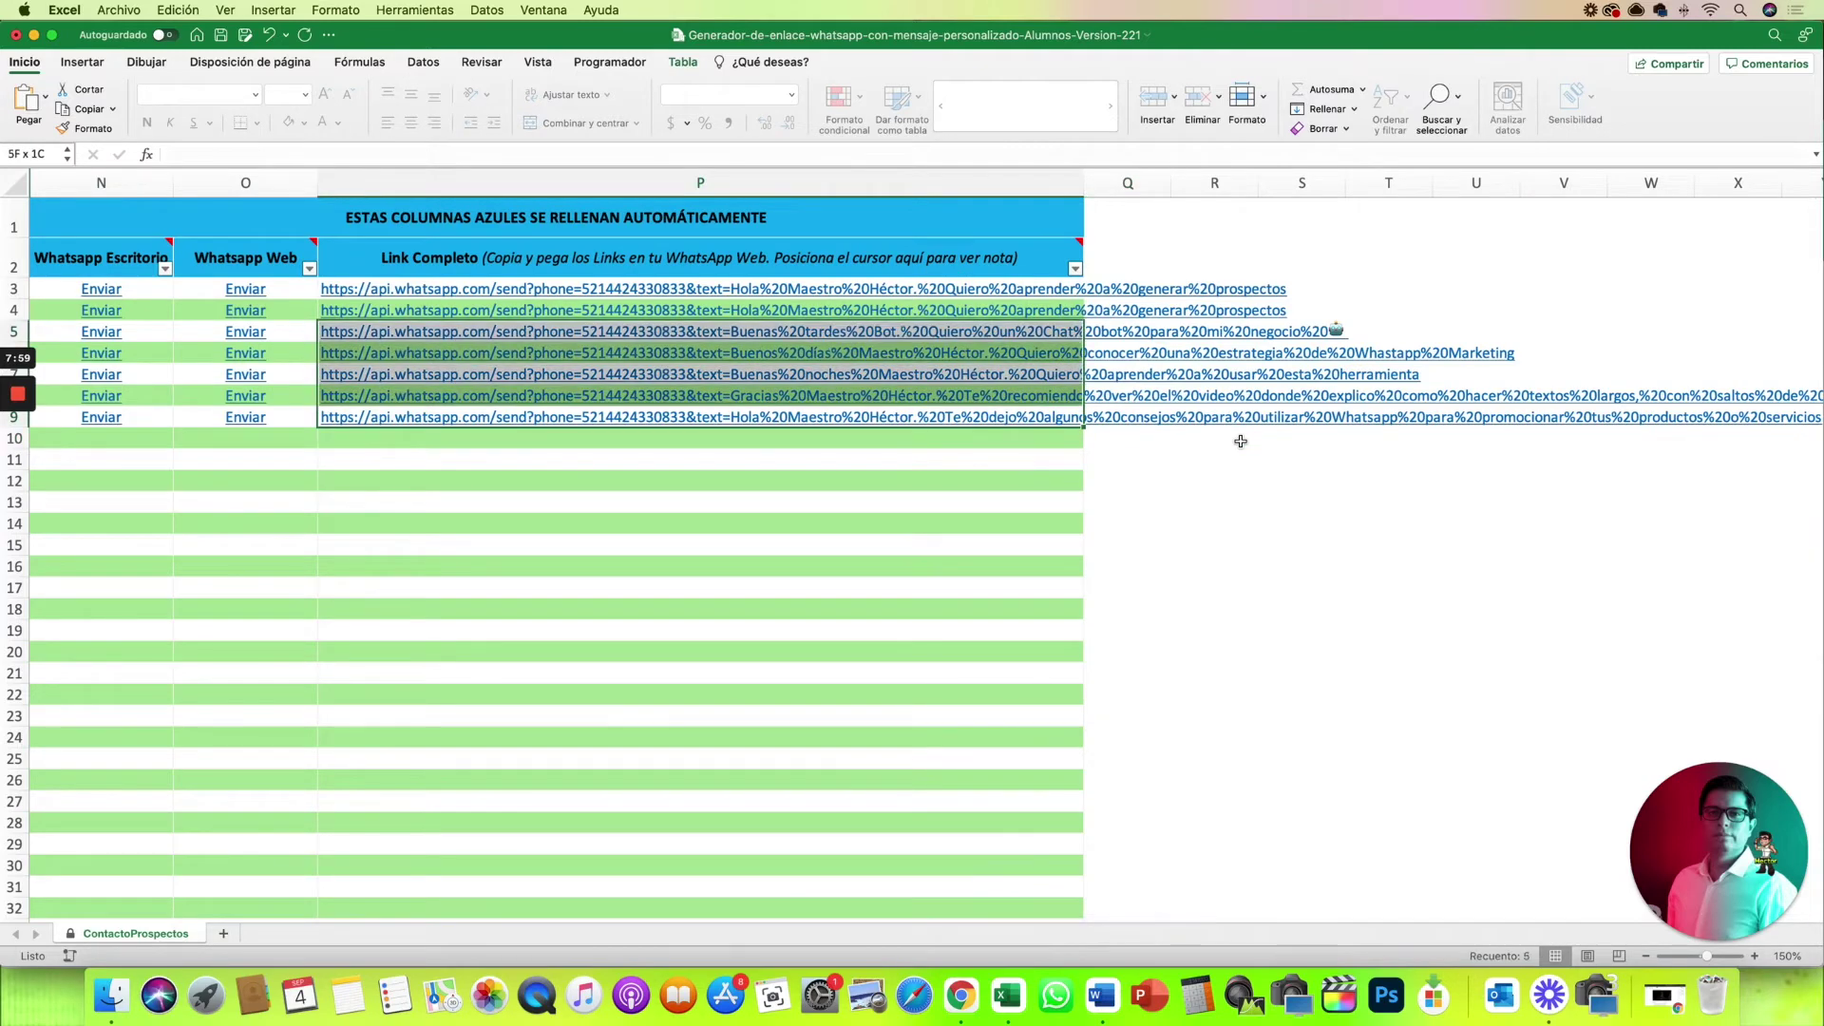
{"action": "key", "text": "shift+Up"}
{"action": "key", "text": "shift+Up"}
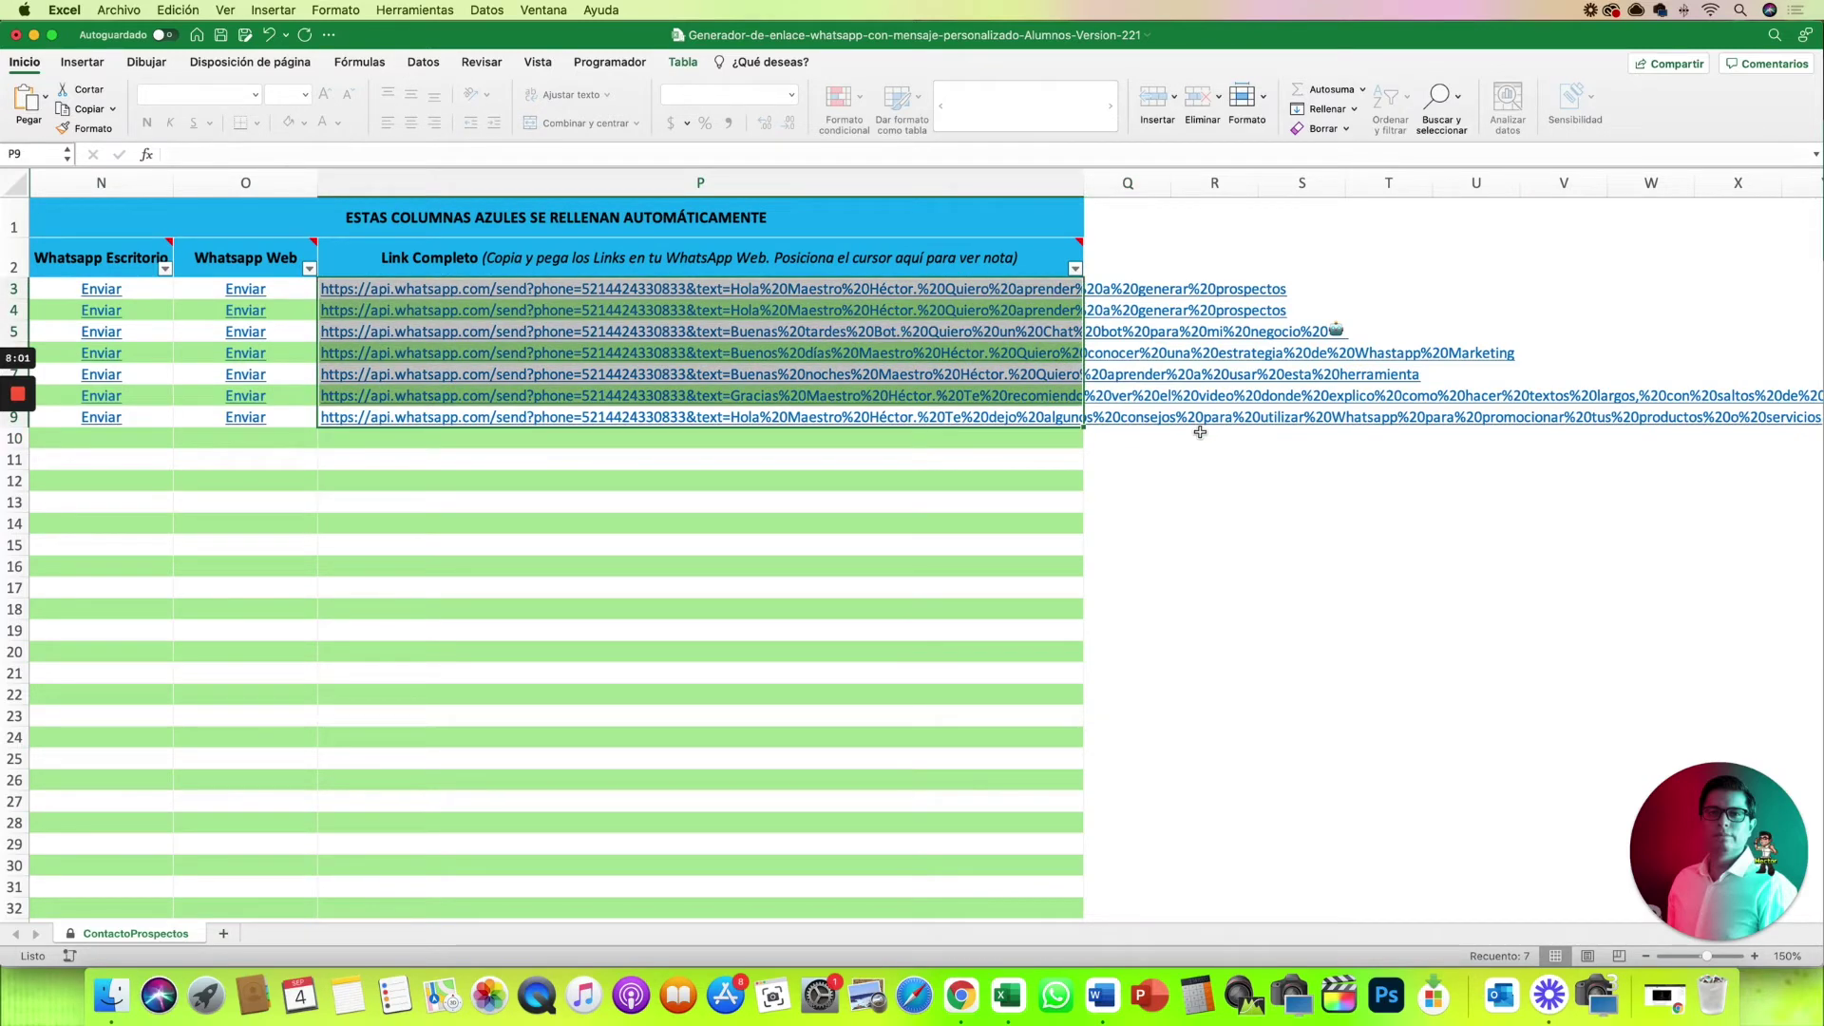
{"action": "key", "text": "super+c"}
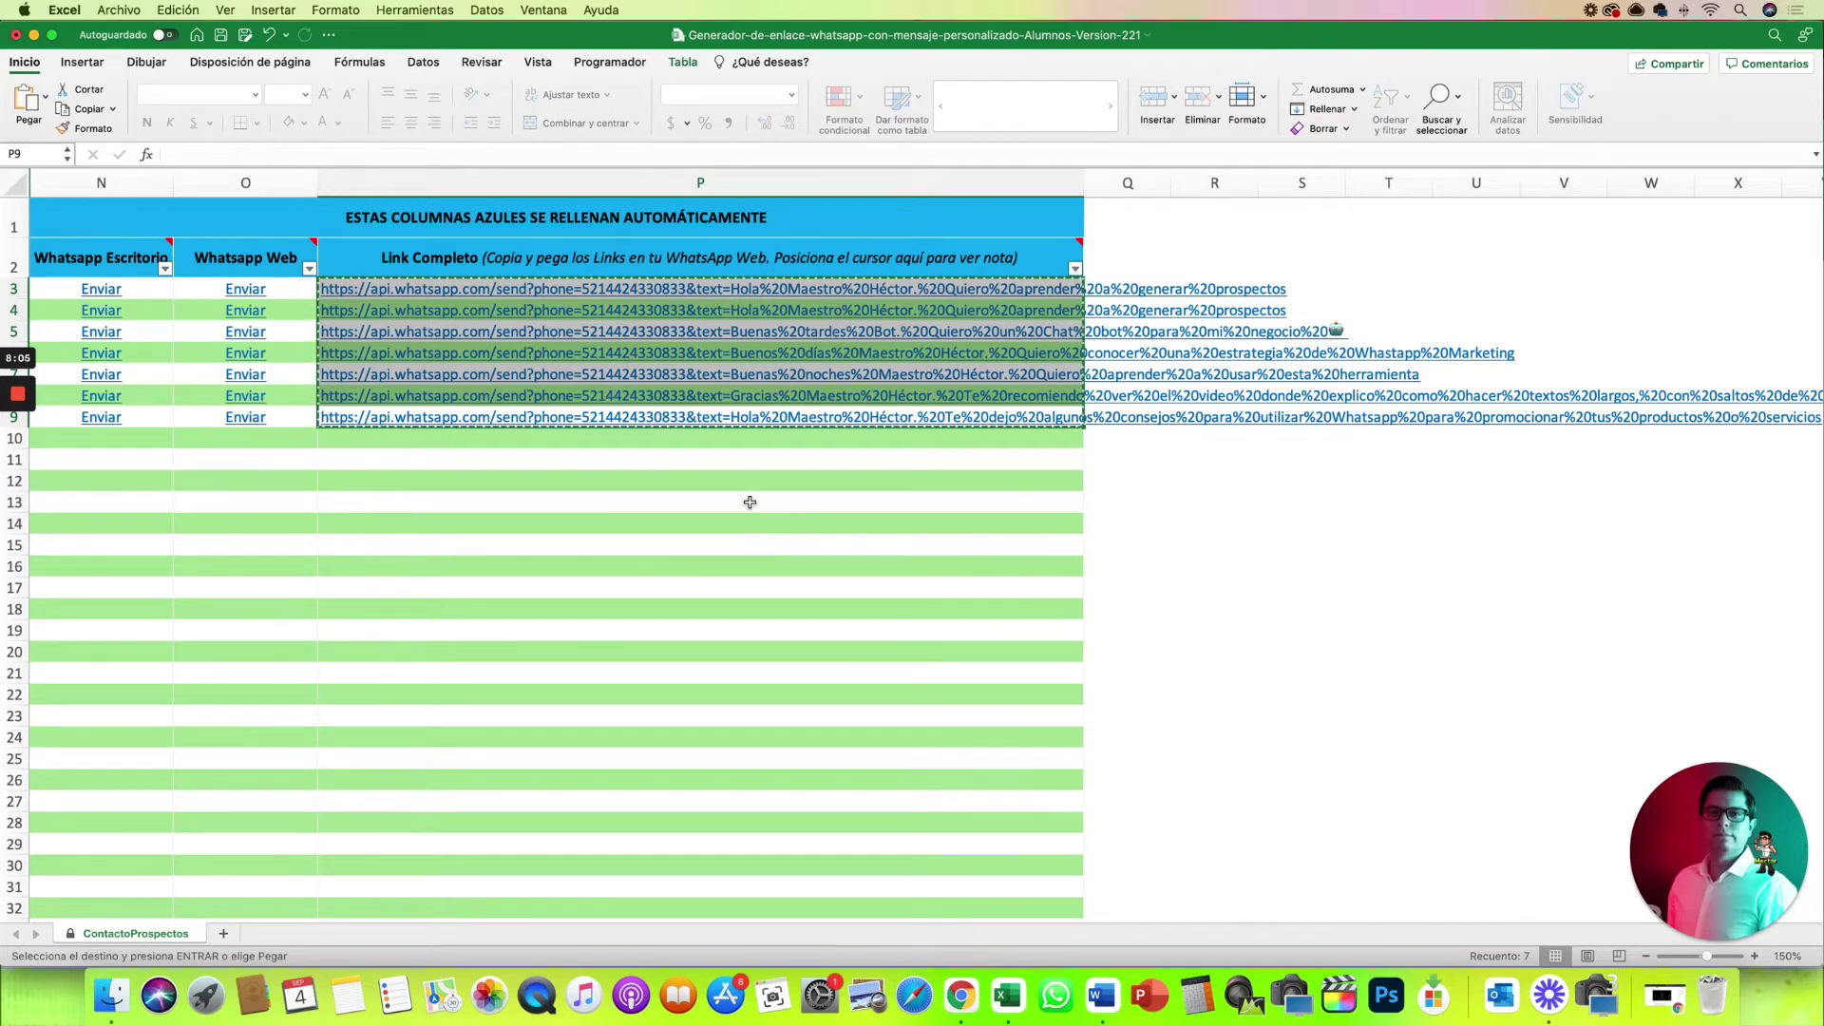
{"action": "left_click", "coordinate": [961, 998]}
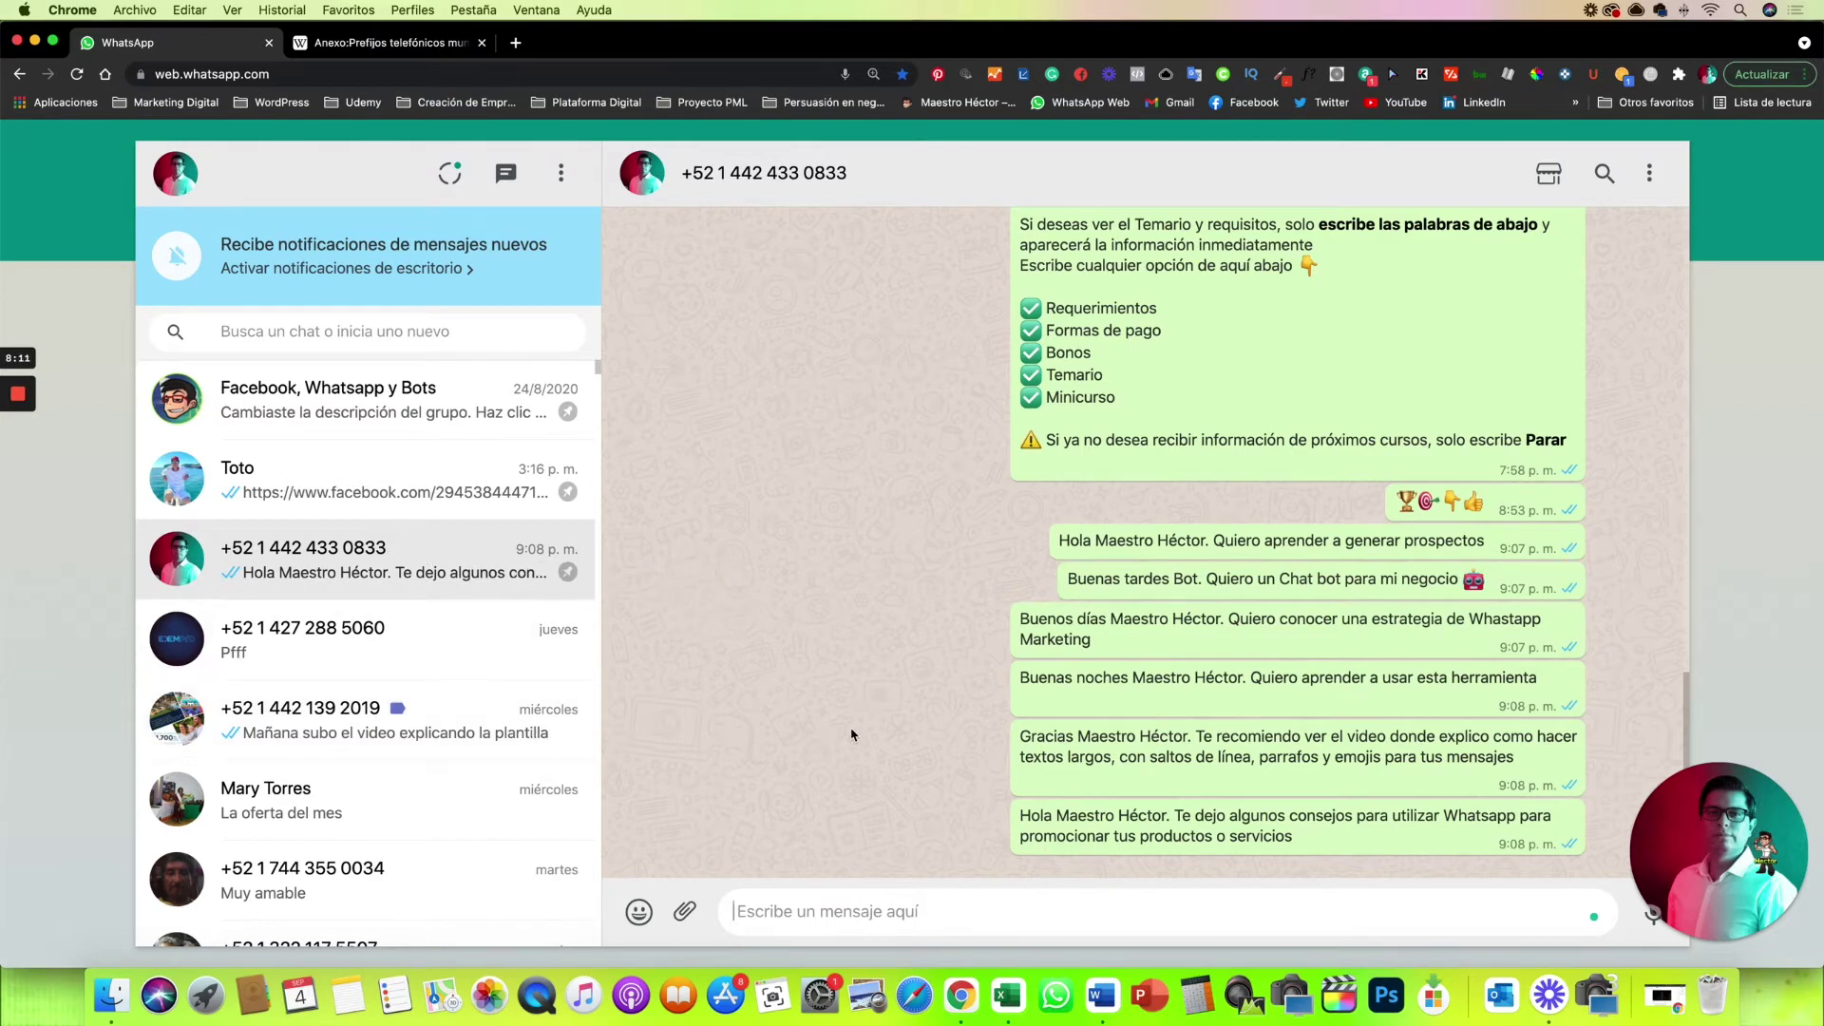
Paste the seven copied api.whatsapp.com links into the test chat and send them as one message
{"action": "left_click", "coordinate": [755, 913]}
{"action": "right_click", "coordinate": [754, 913]}
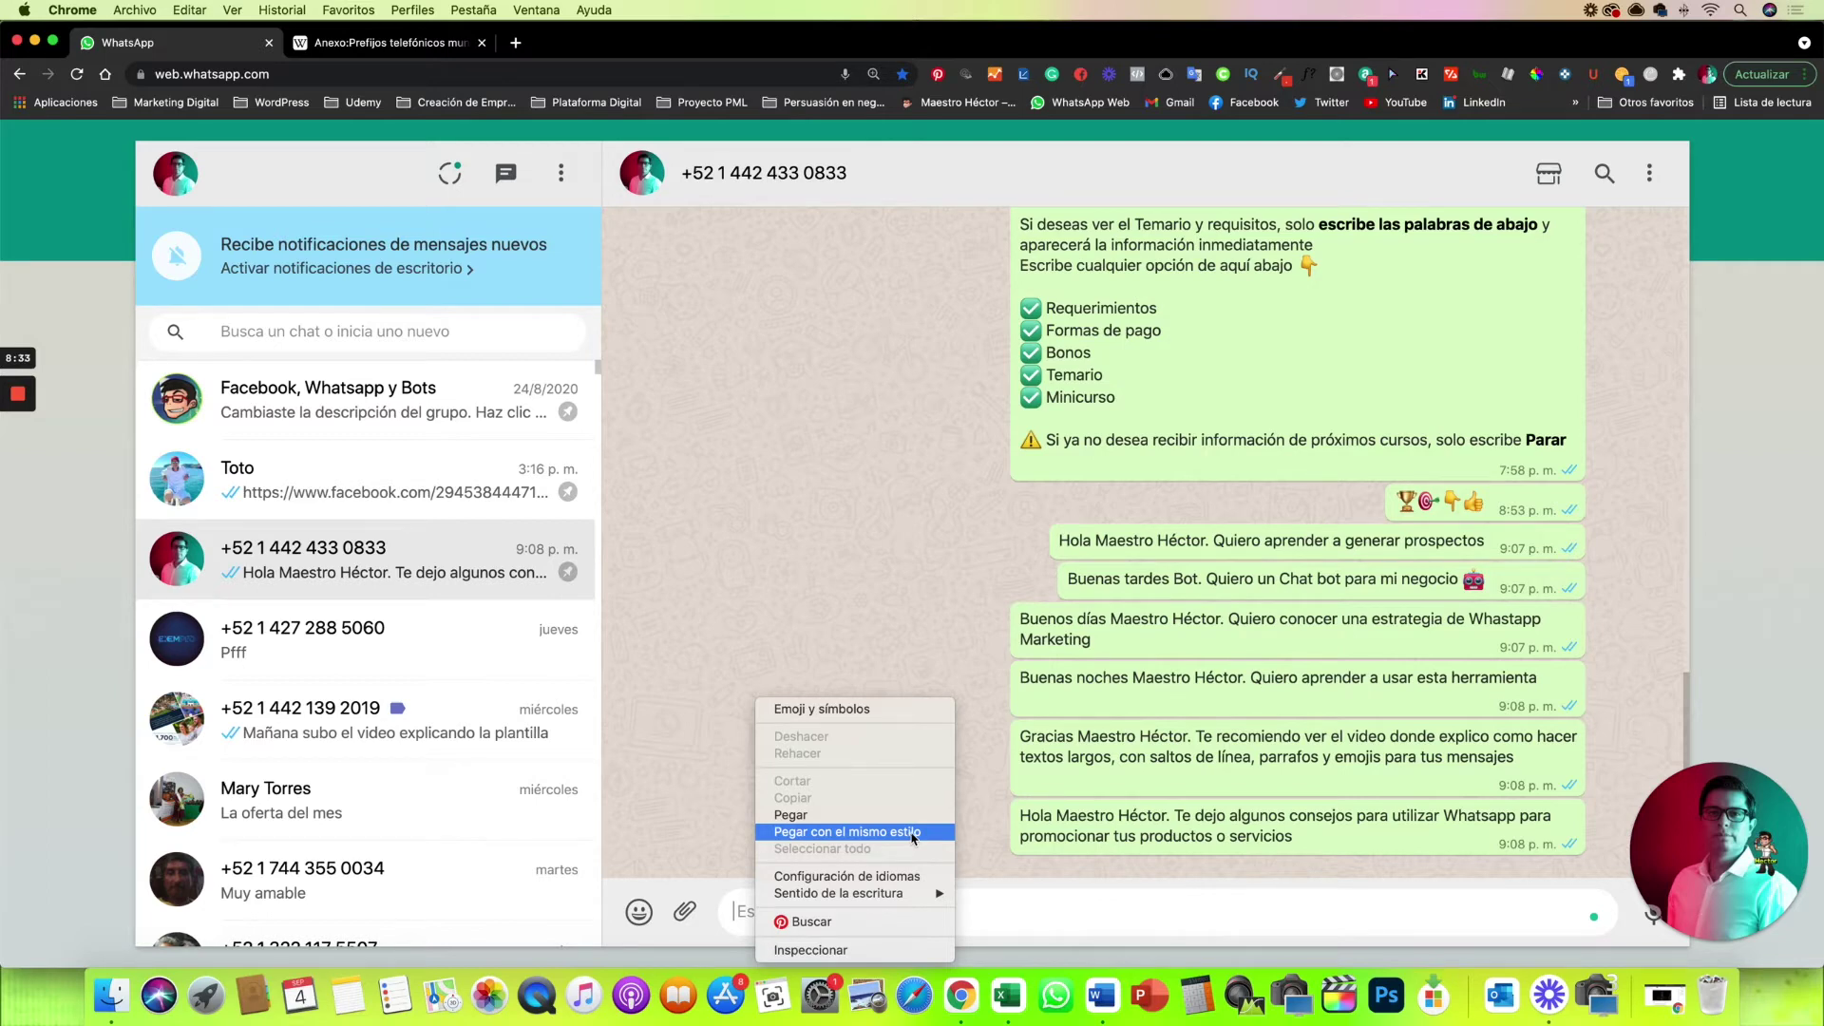
{"action": "left_click", "coordinate": [912, 833]}
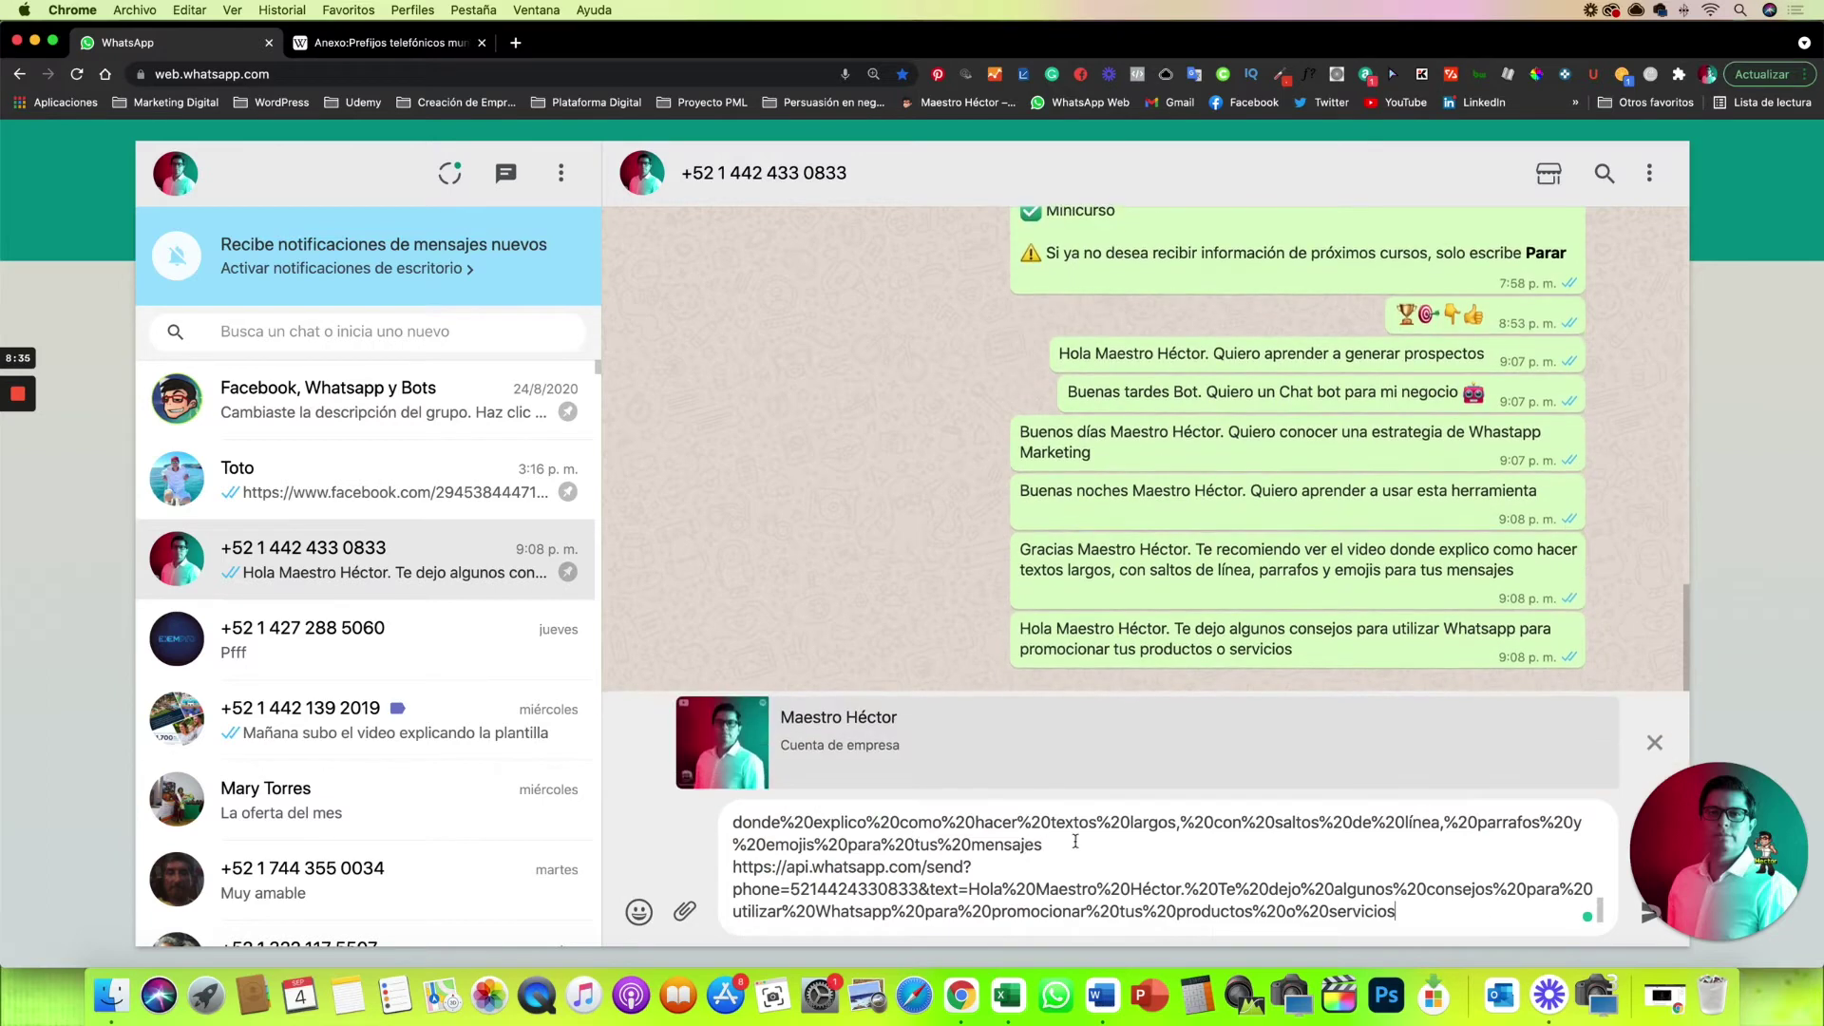
{"action": "mouse_move", "coordinate": [1718, 852]}
{"action": "left_click", "coordinate": [1642, 924]}
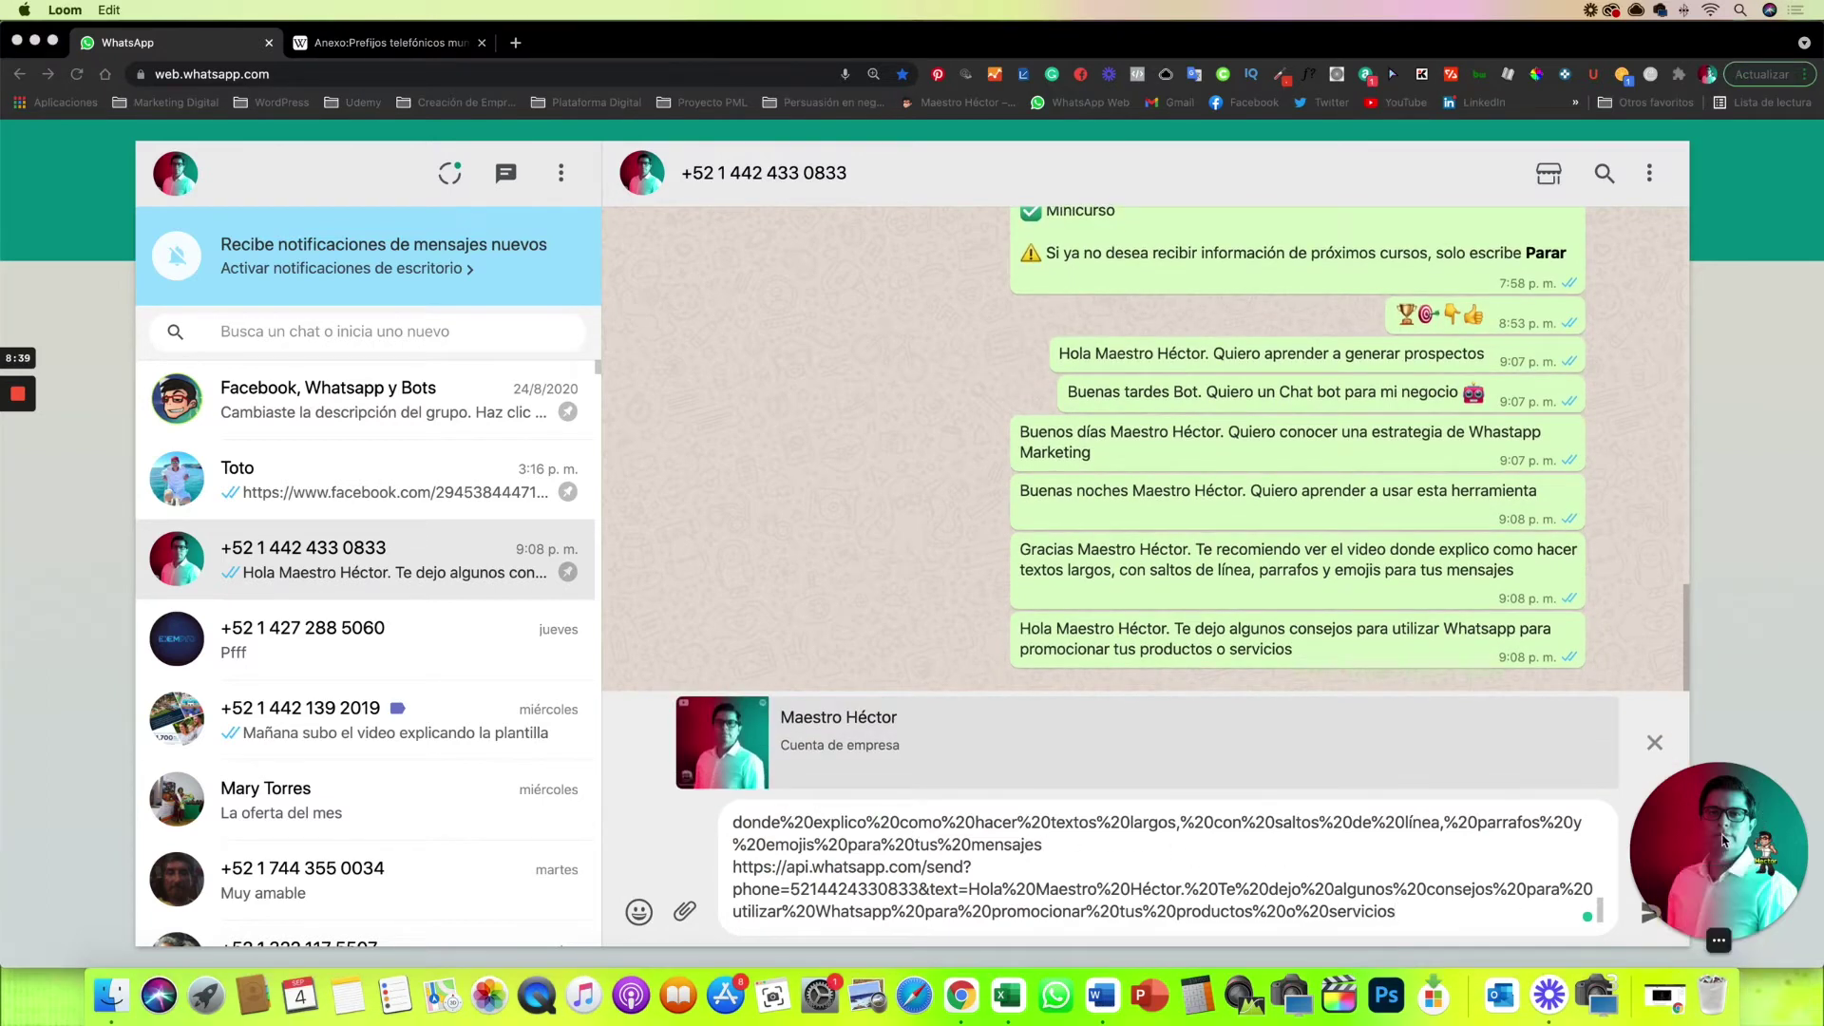
{"action": "left_click", "coordinate": [1665, 914]}
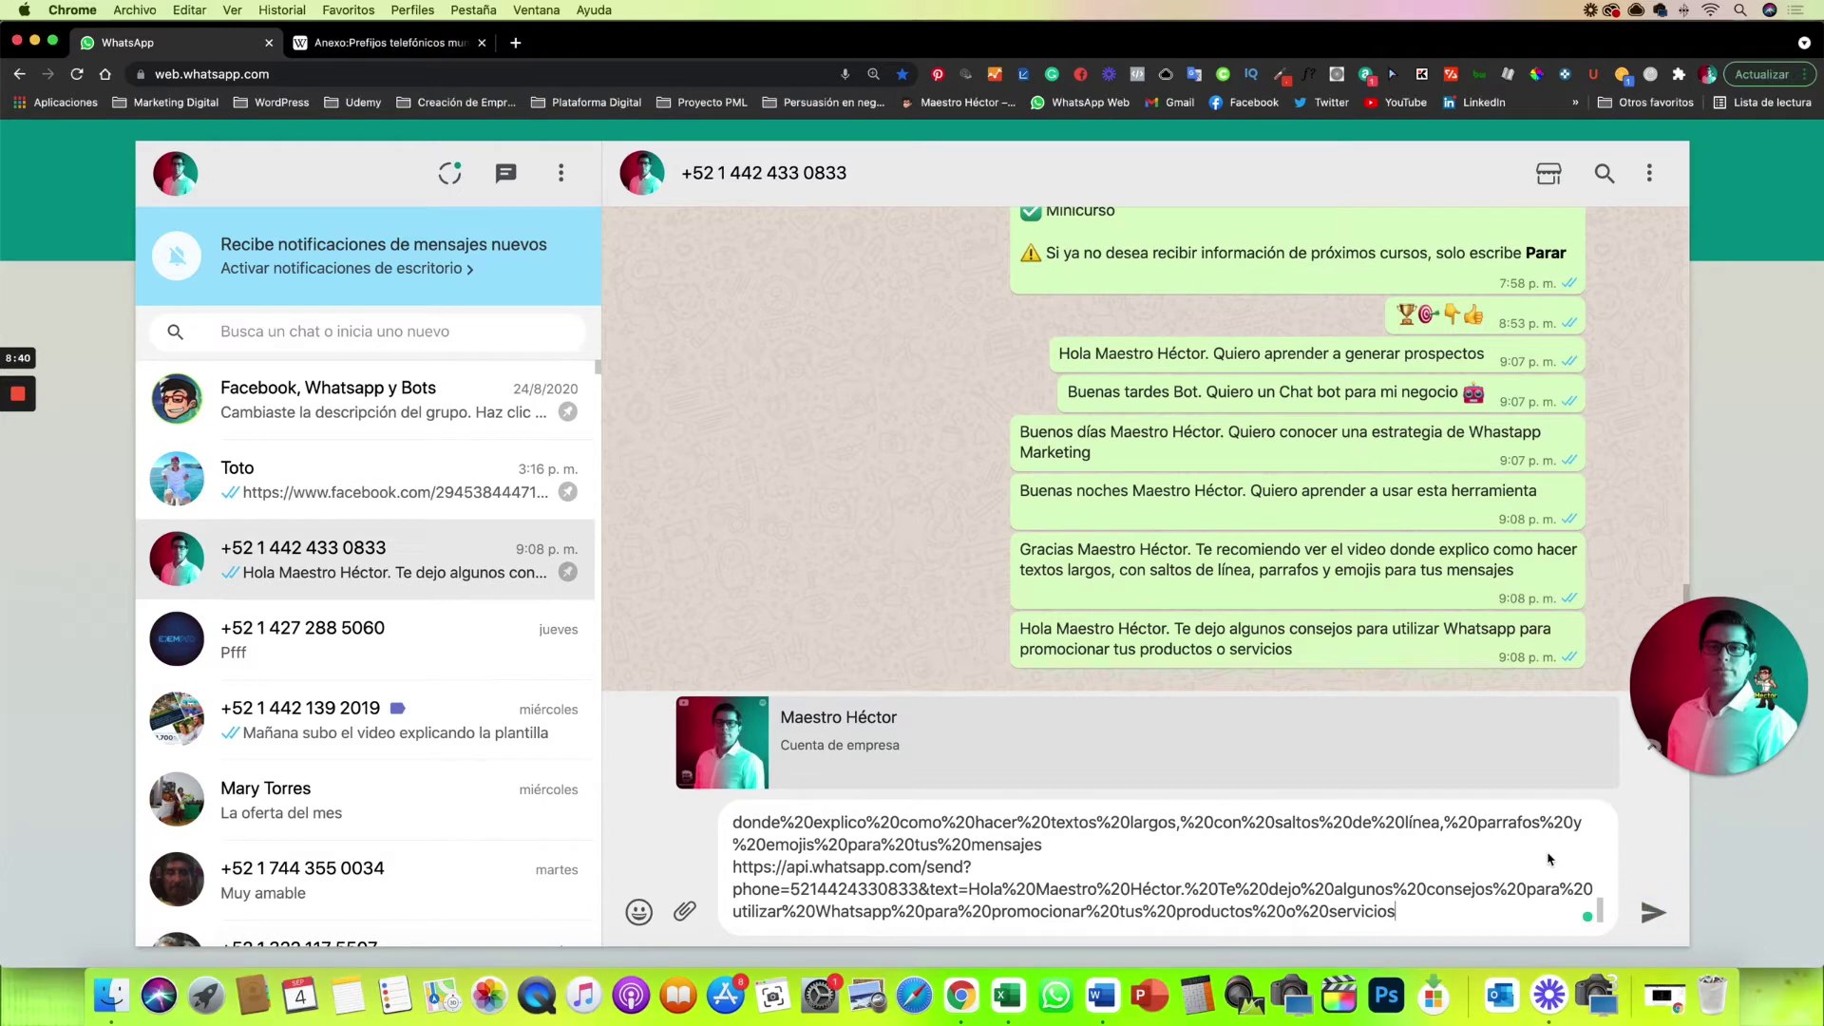
{"action": "left_click", "coordinate": [1649, 916]}
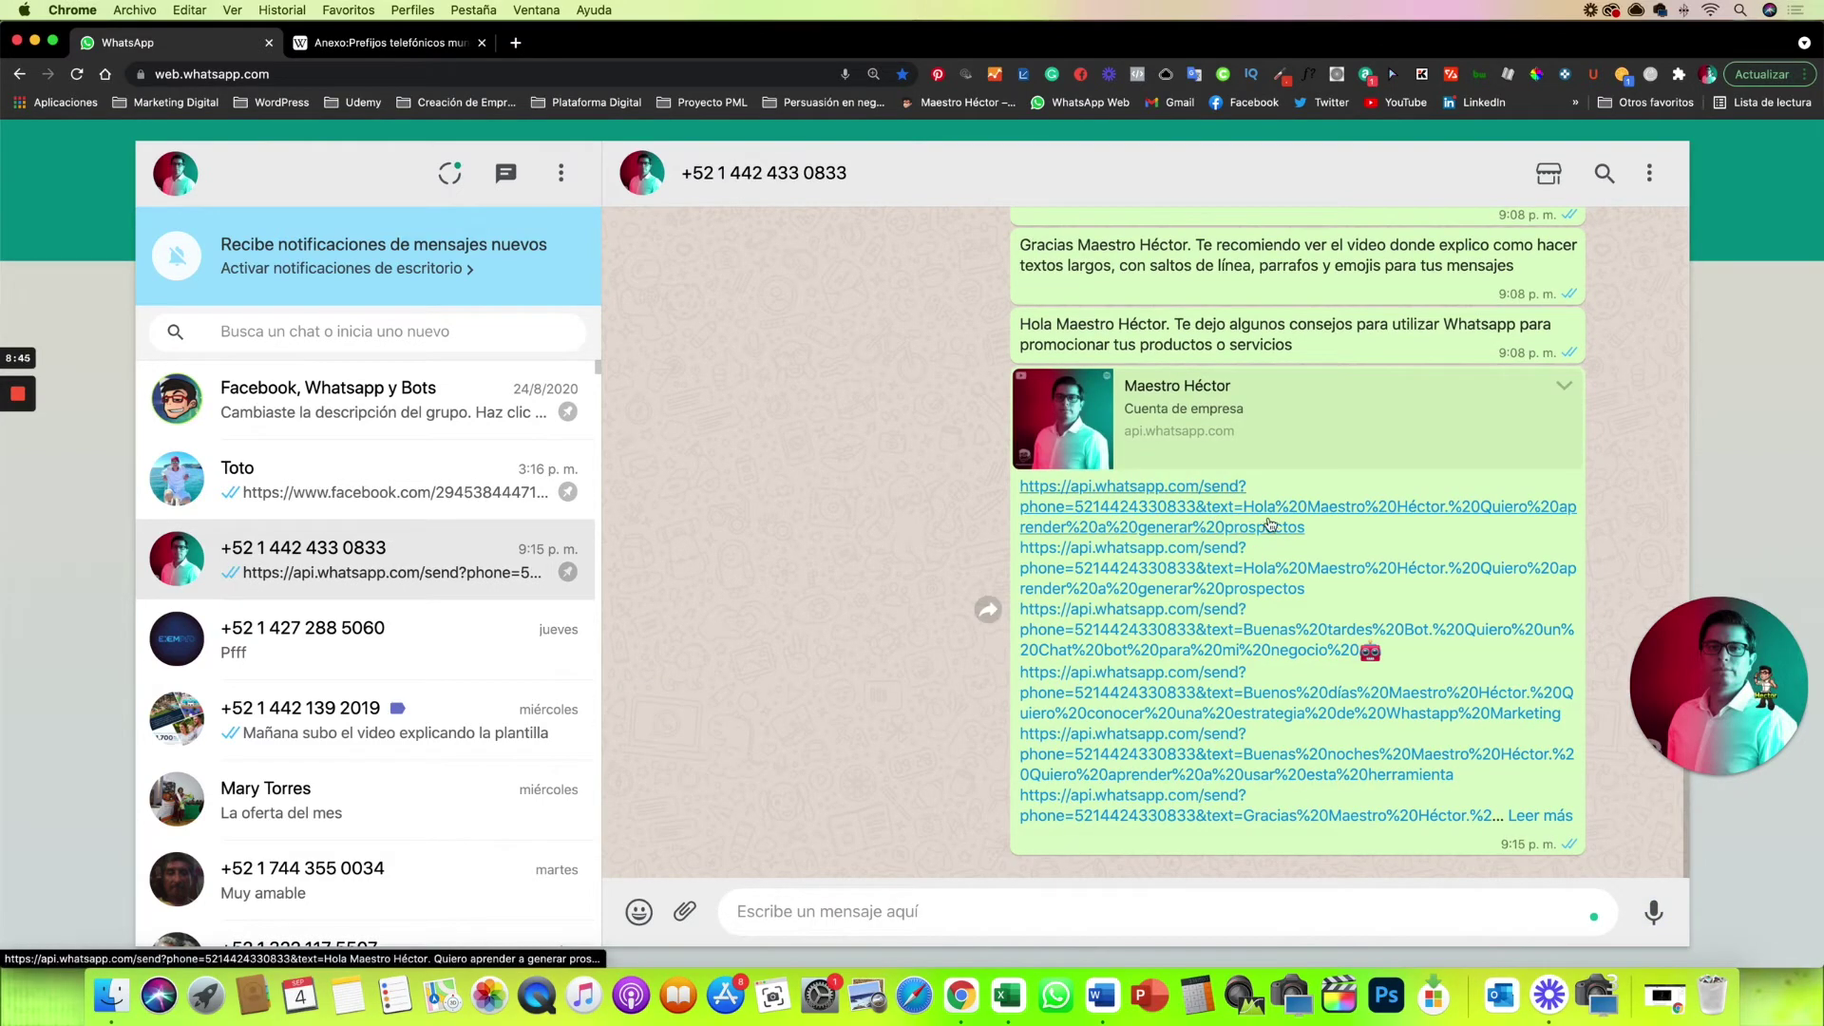
Open the links in turn and send each prefilled greeting, from prospectos through Buenas noches
{"action": "left_click", "coordinate": [1212, 535]}
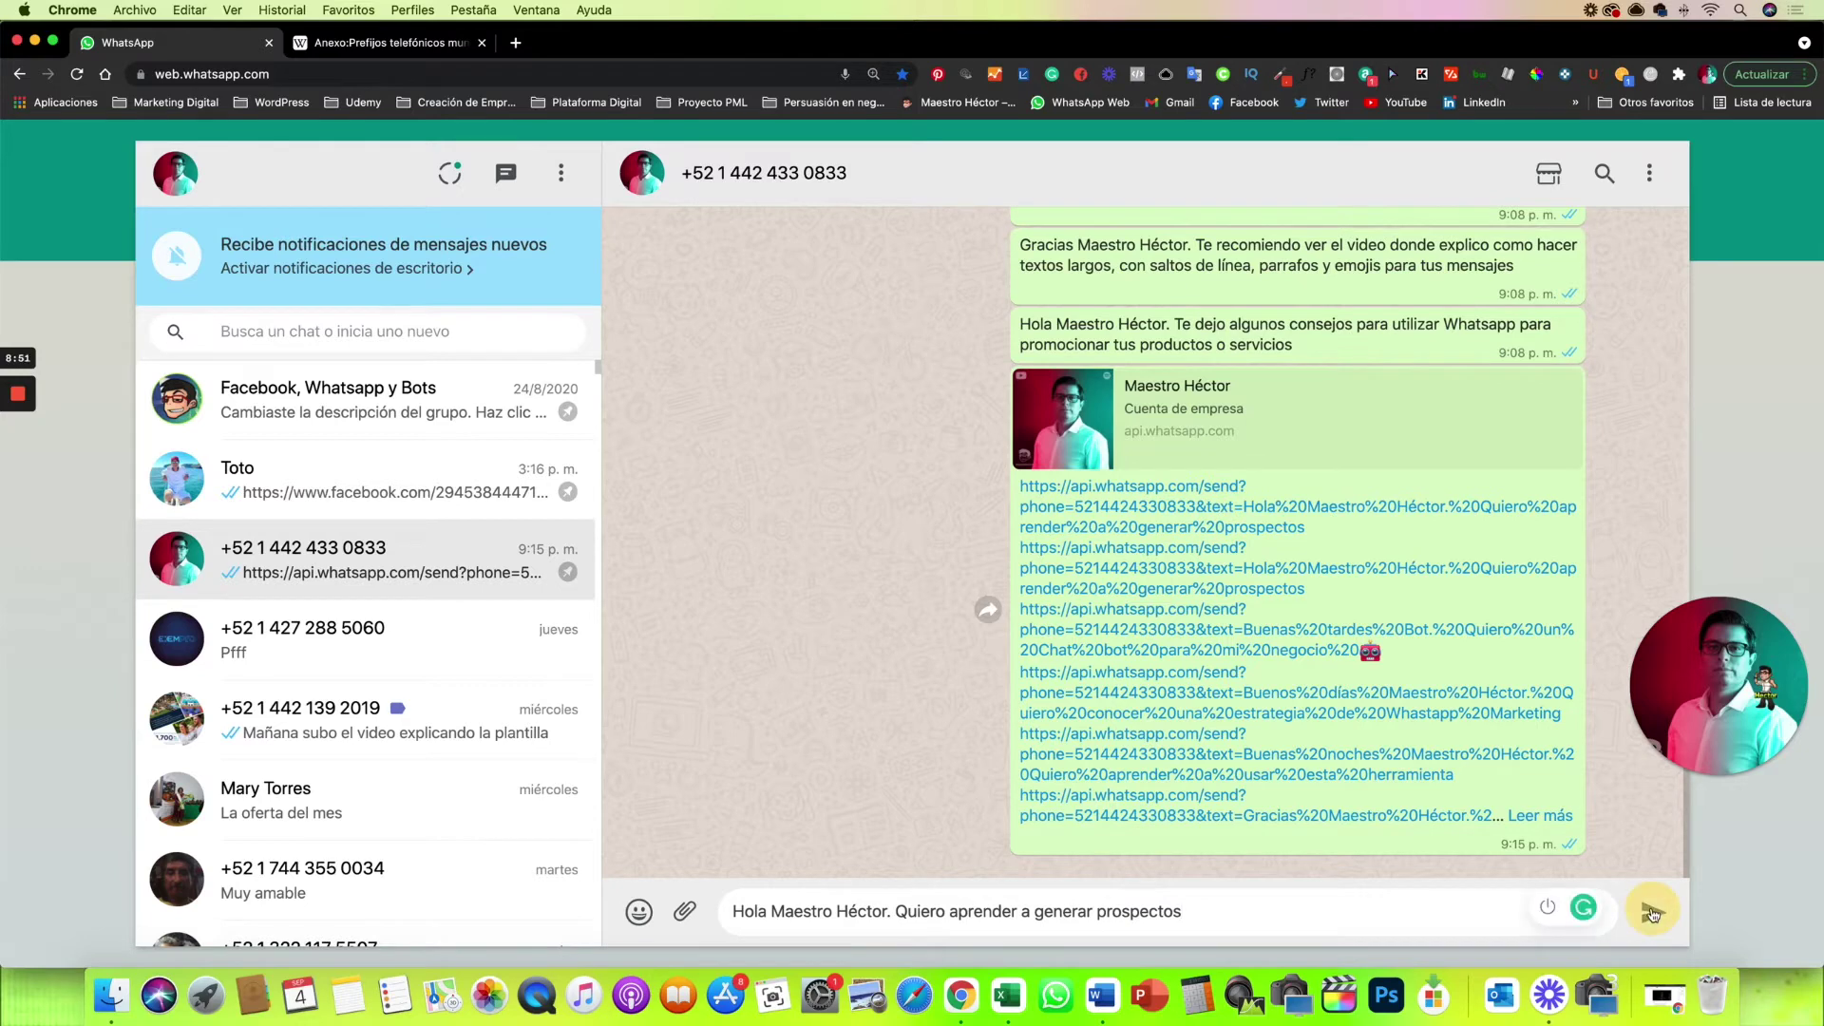
{"action": "left_click", "coordinate": [1652, 912]}
{"action": "left_click", "coordinate": [1228, 541]}
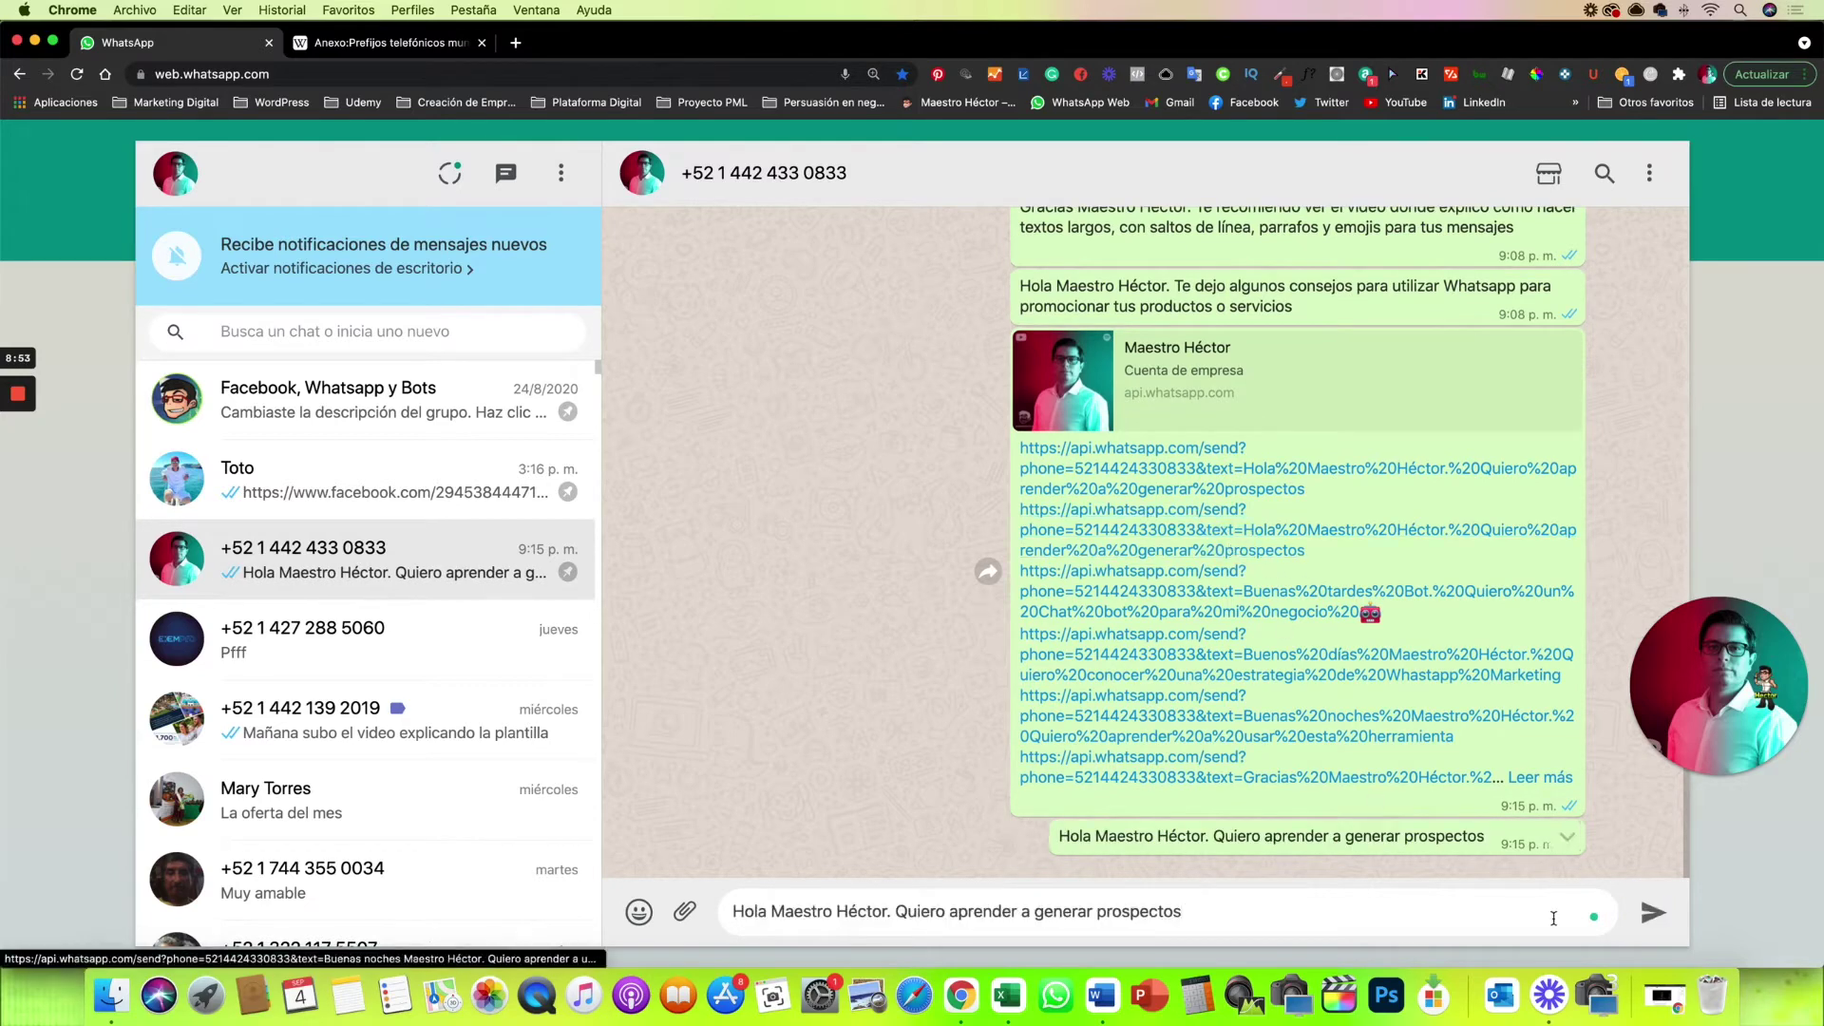
{"action": "left_click", "coordinate": [1655, 913]}
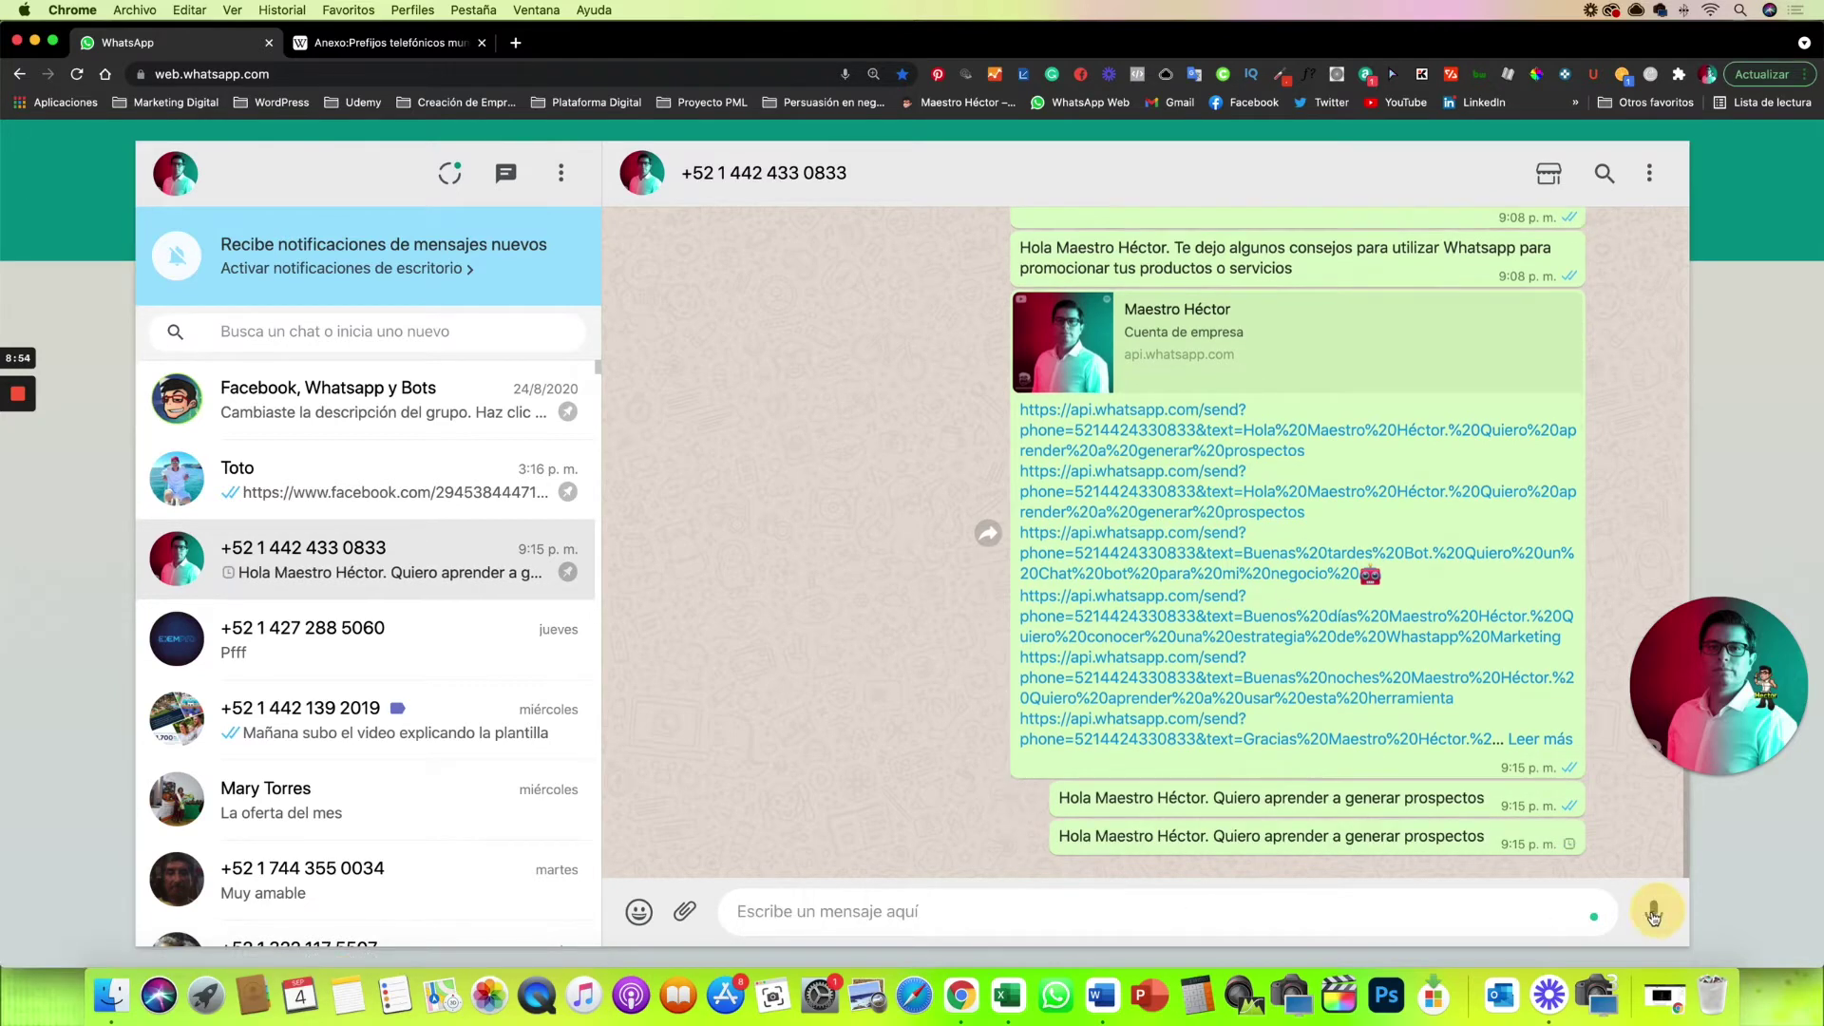
{"action": "left_click", "coordinate": [1259, 561]}
{"action": "left_click", "coordinate": [1653, 912]}
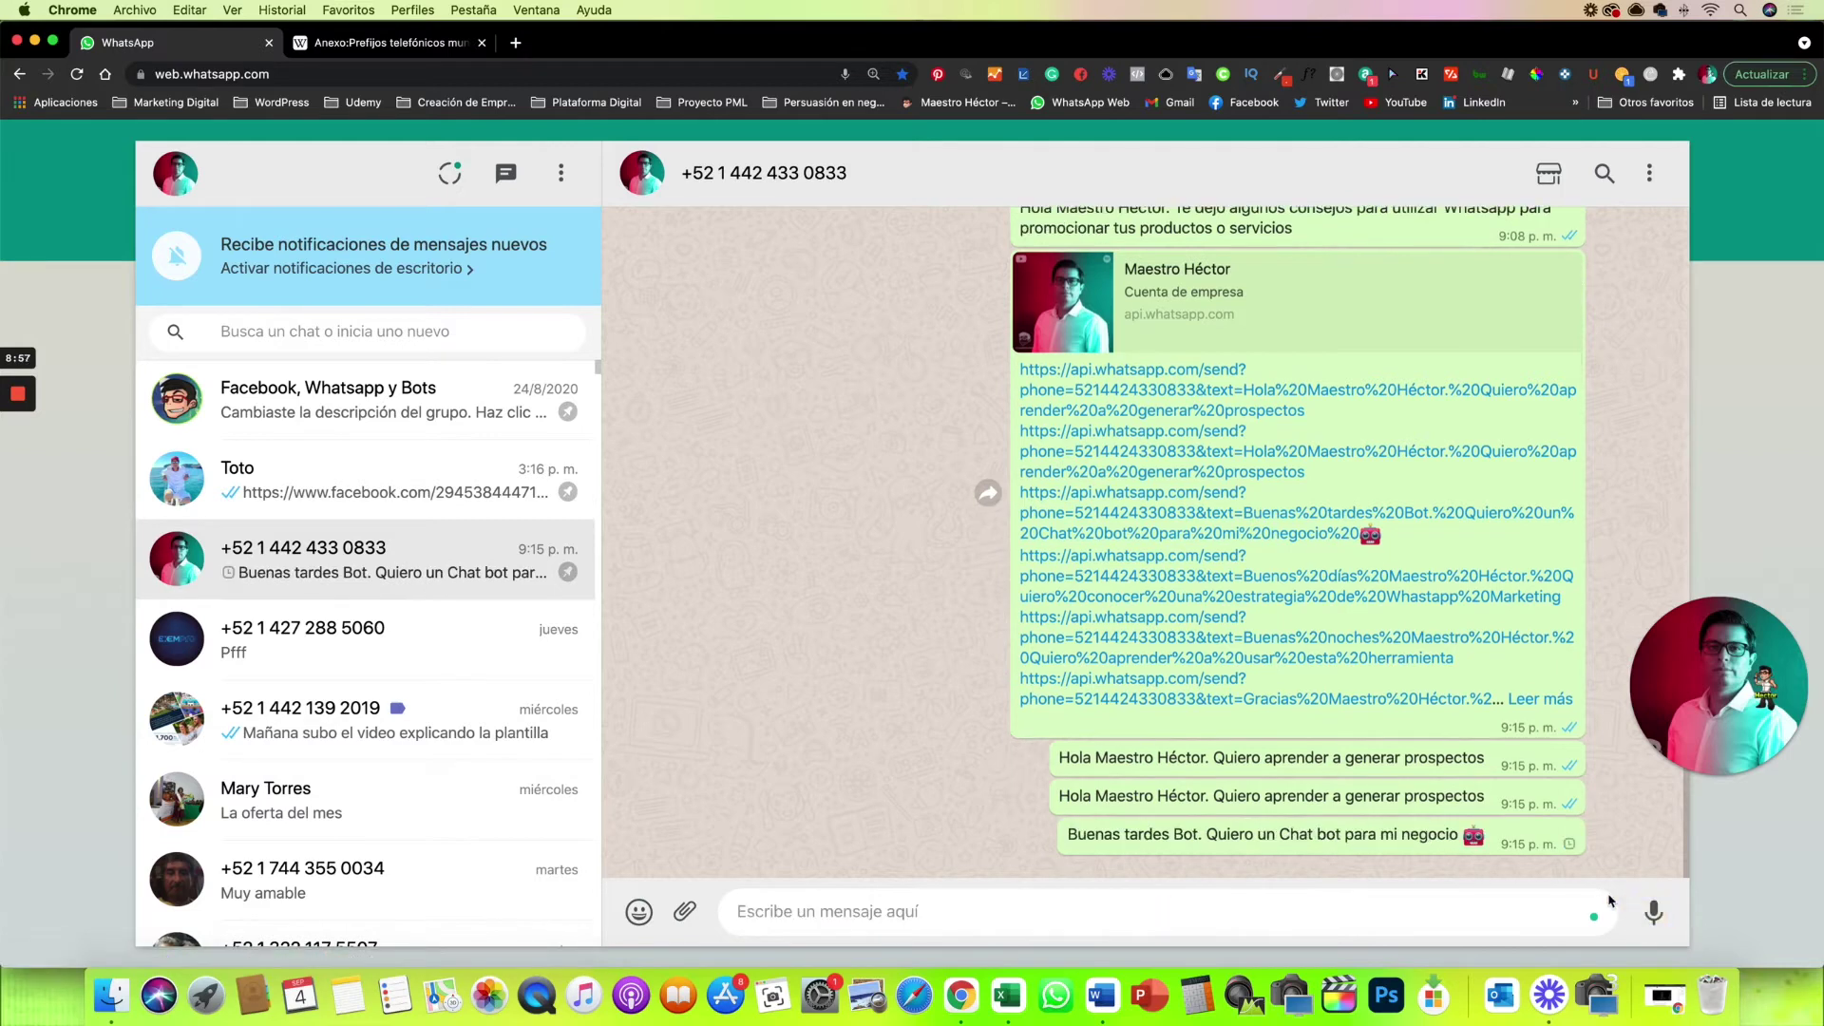
{"action": "left_click", "coordinate": [1305, 595]}
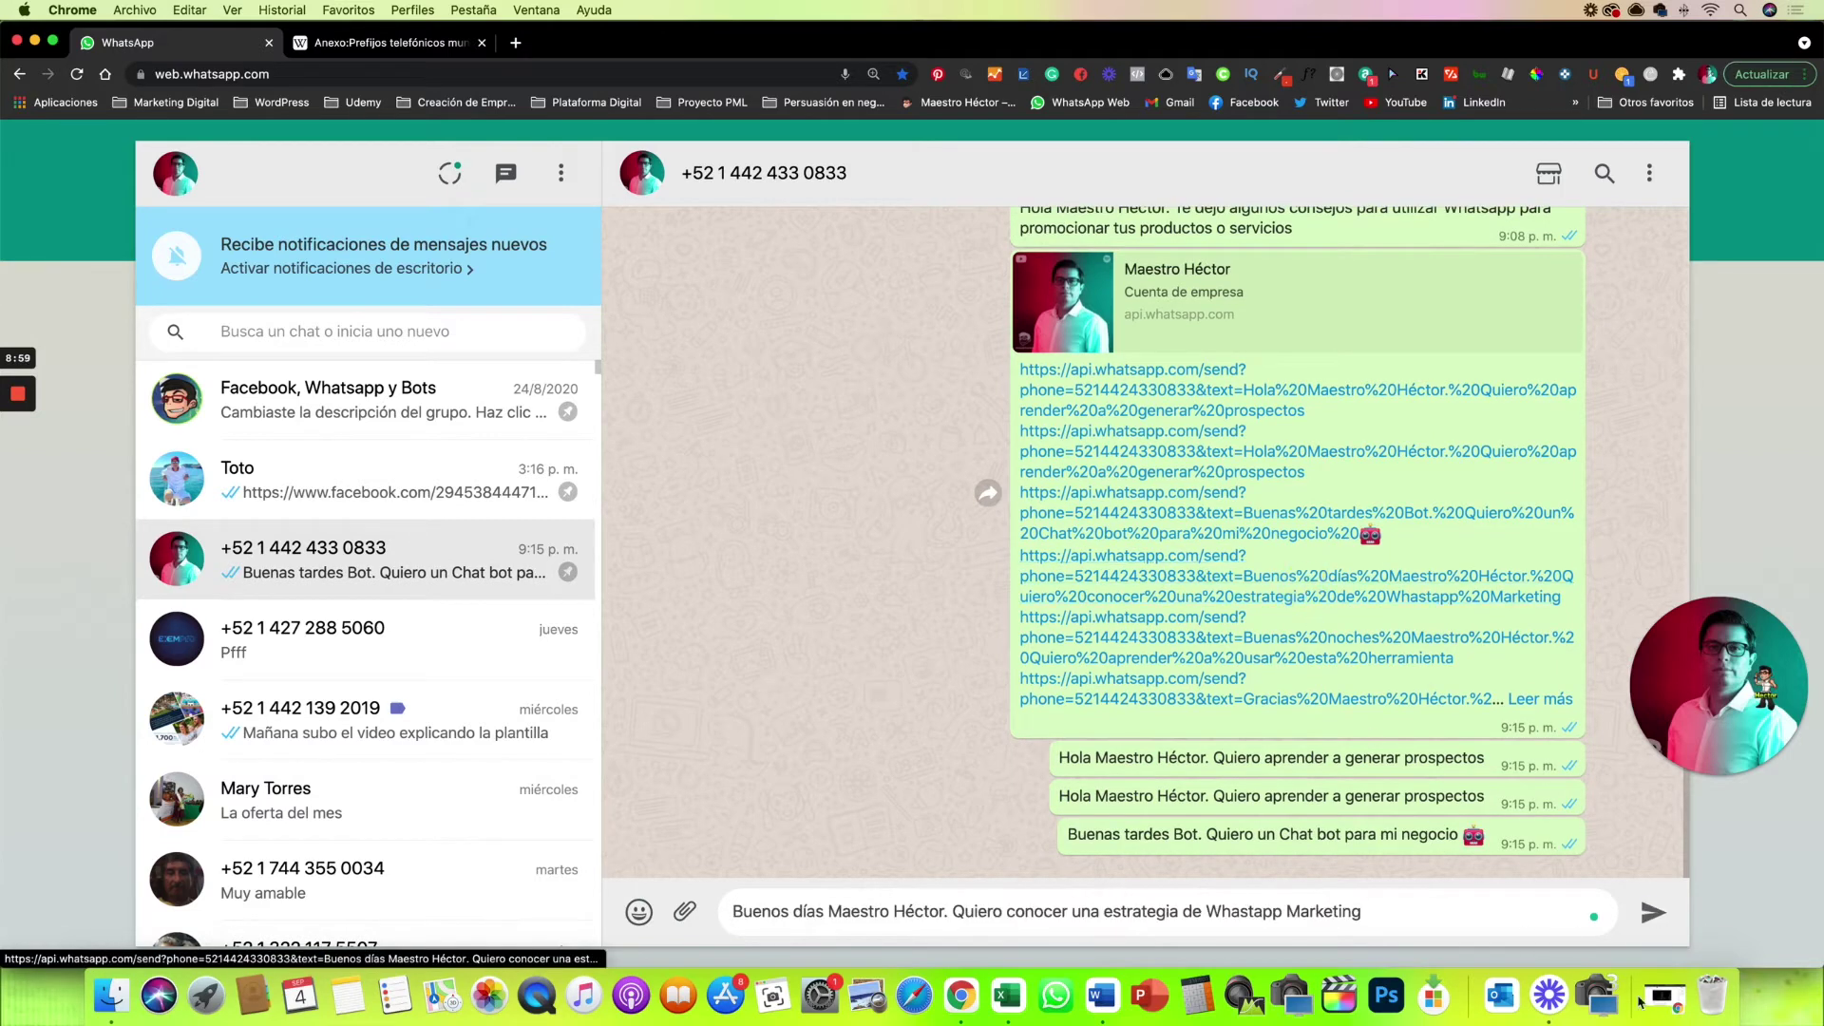
{"action": "left_click", "coordinate": [1653, 913]}
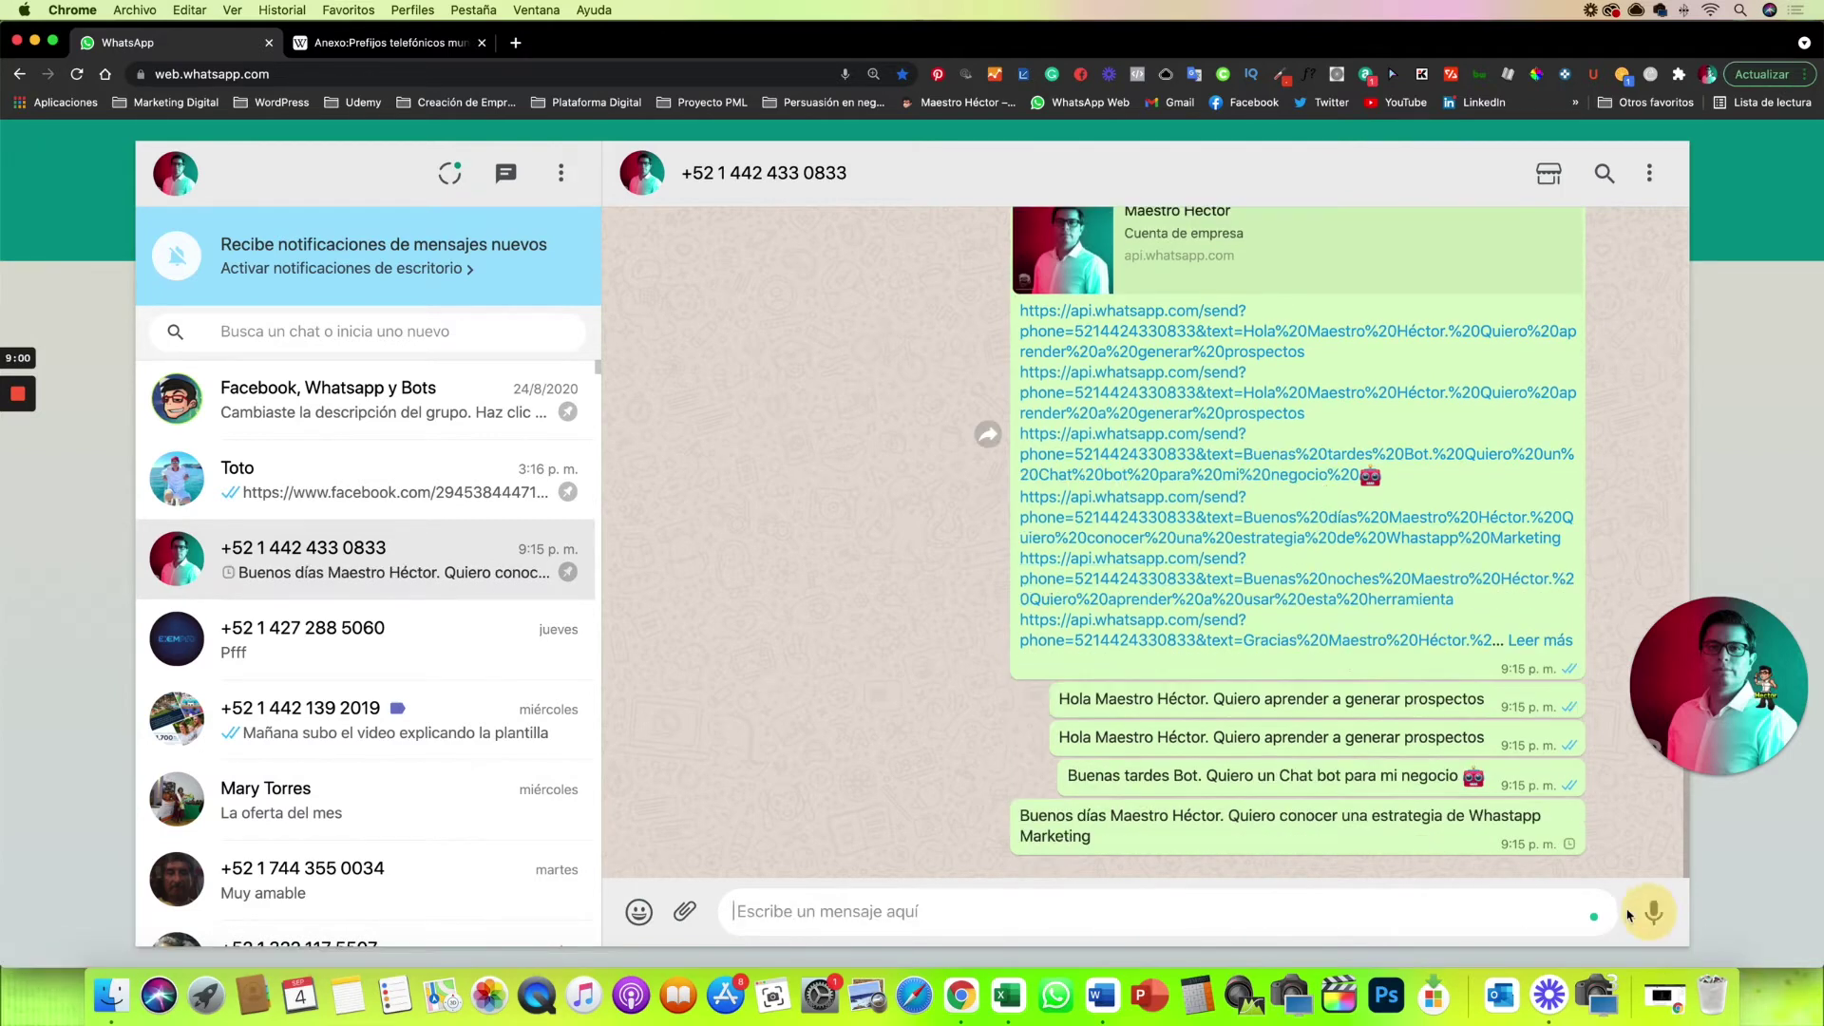
{"action": "left_click", "coordinate": [1316, 597]}
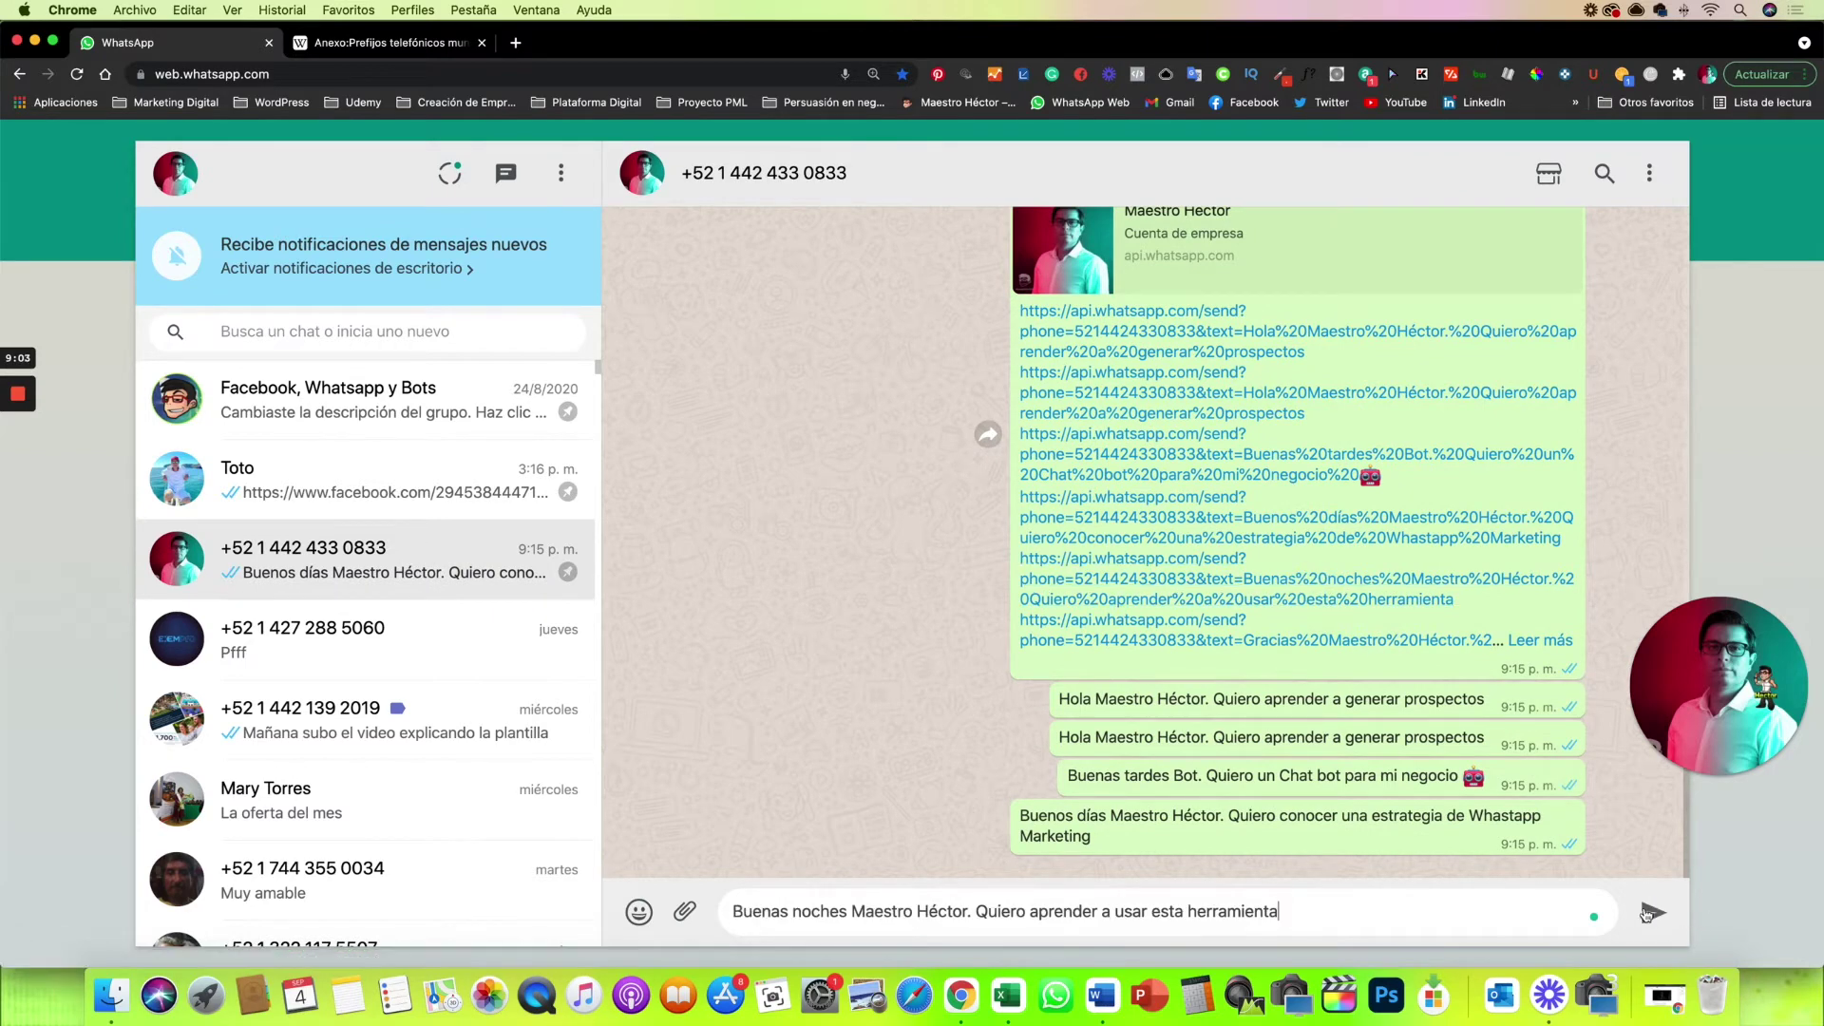
{"action": "left_click", "coordinate": [1653, 912]}
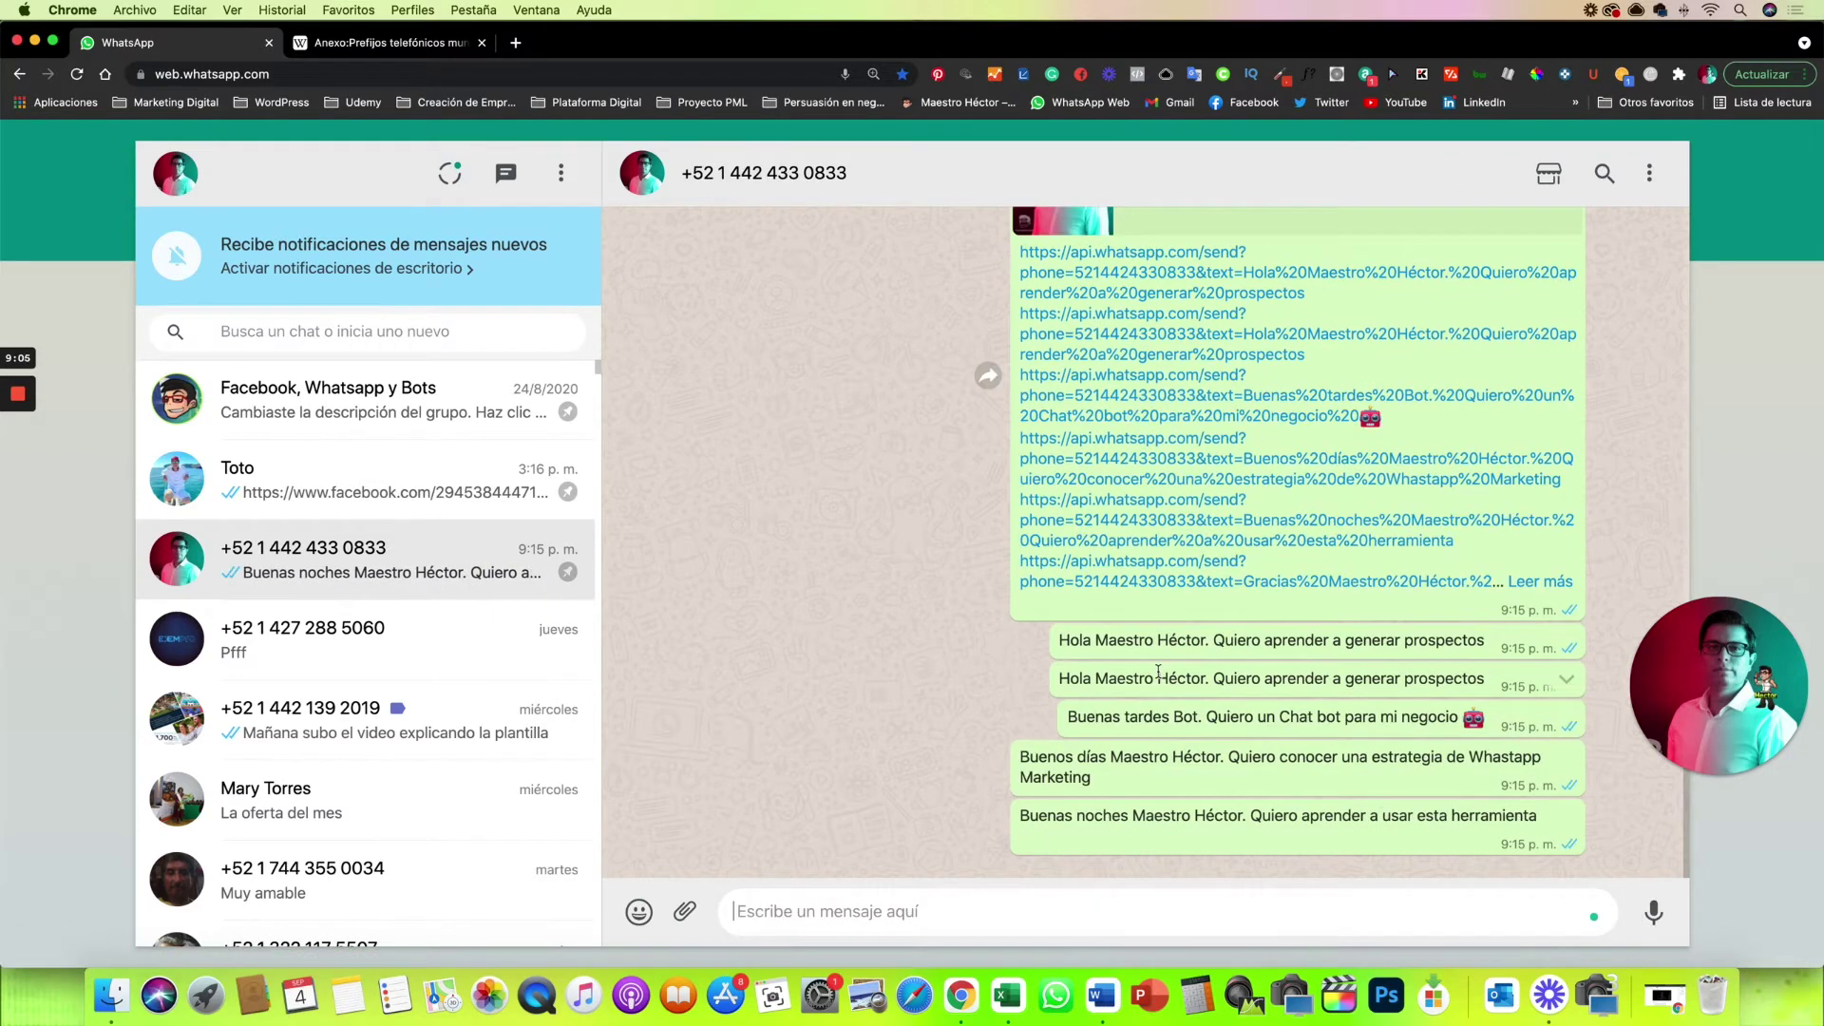
Expand the long link message with Leer más, then send the consejos link's prefilled message
{"action": "scroll", "coordinate": [1330, 570], "scroll_direction": "up", "scroll_amount": 2}
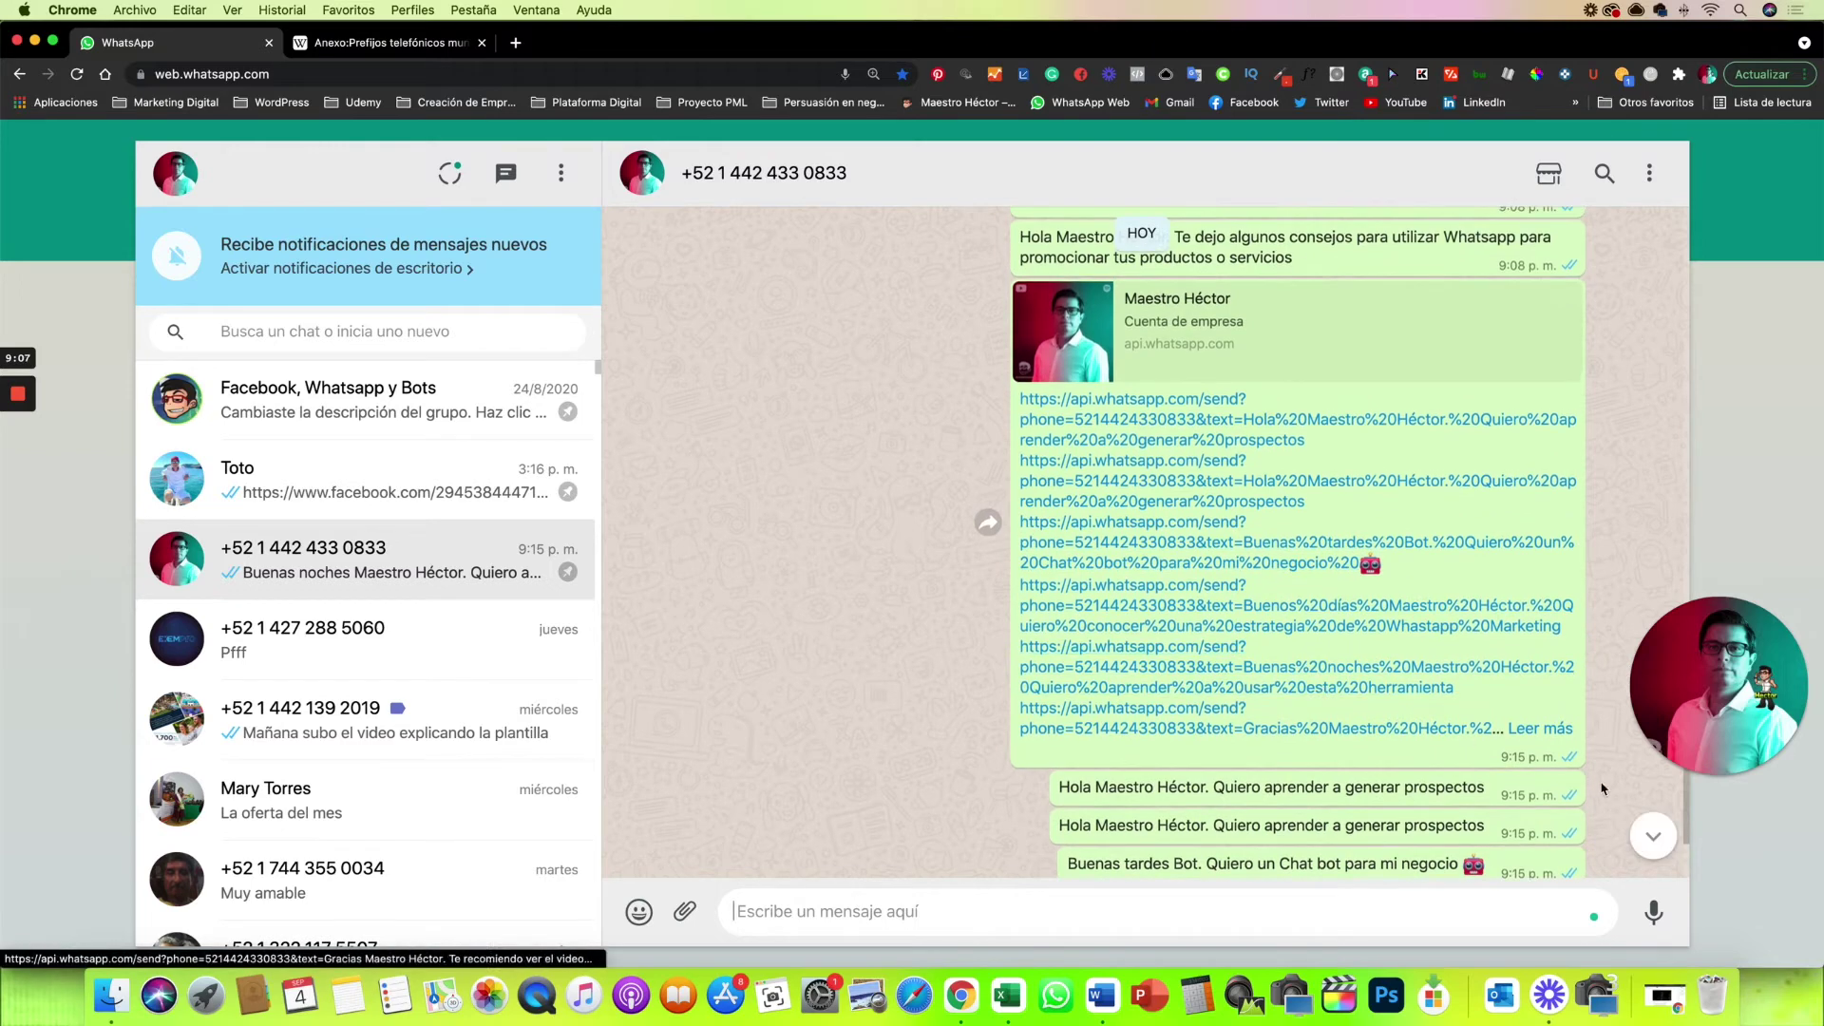
{"action": "left_click", "coordinate": [1539, 730]}
{"action": "scroll", "coordinate": [1233, 622], "scroll_direction": "down", "scroll_amount": 3}
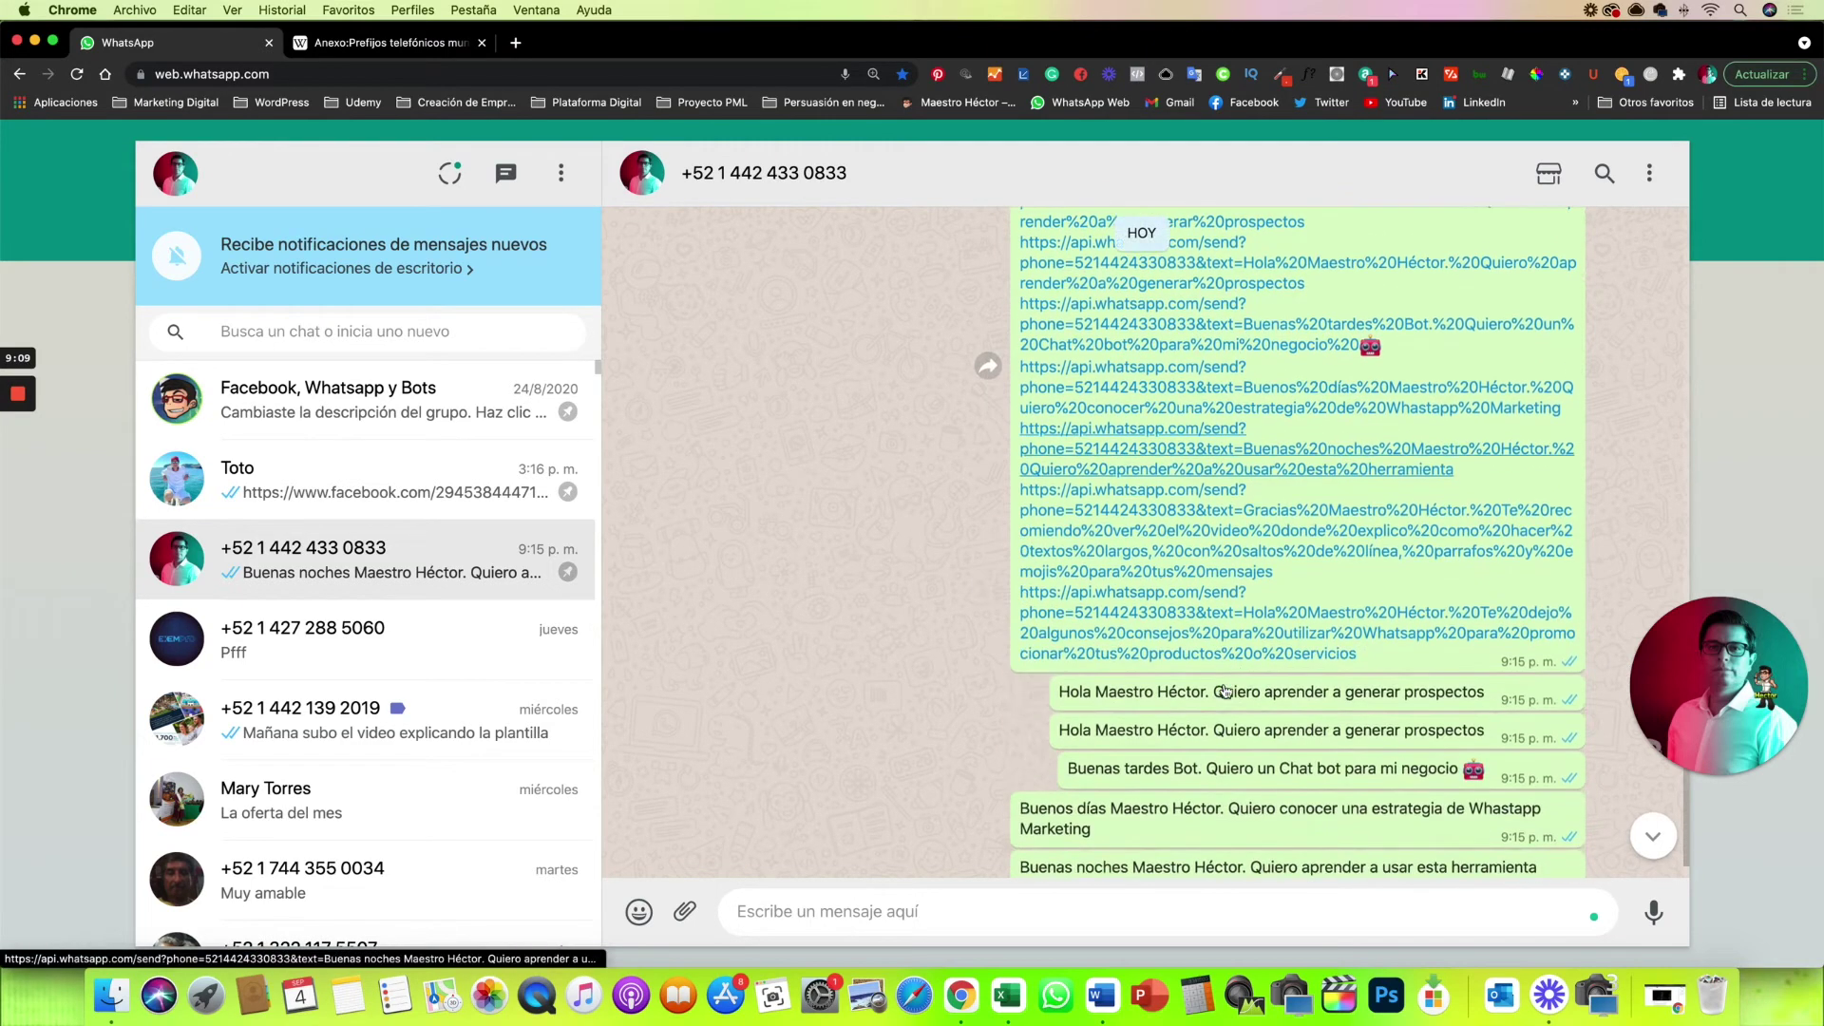
{"action": "scroll", "coordinate": [1307, 670], "scroll_direction": "up", "scroll_amount": 2}
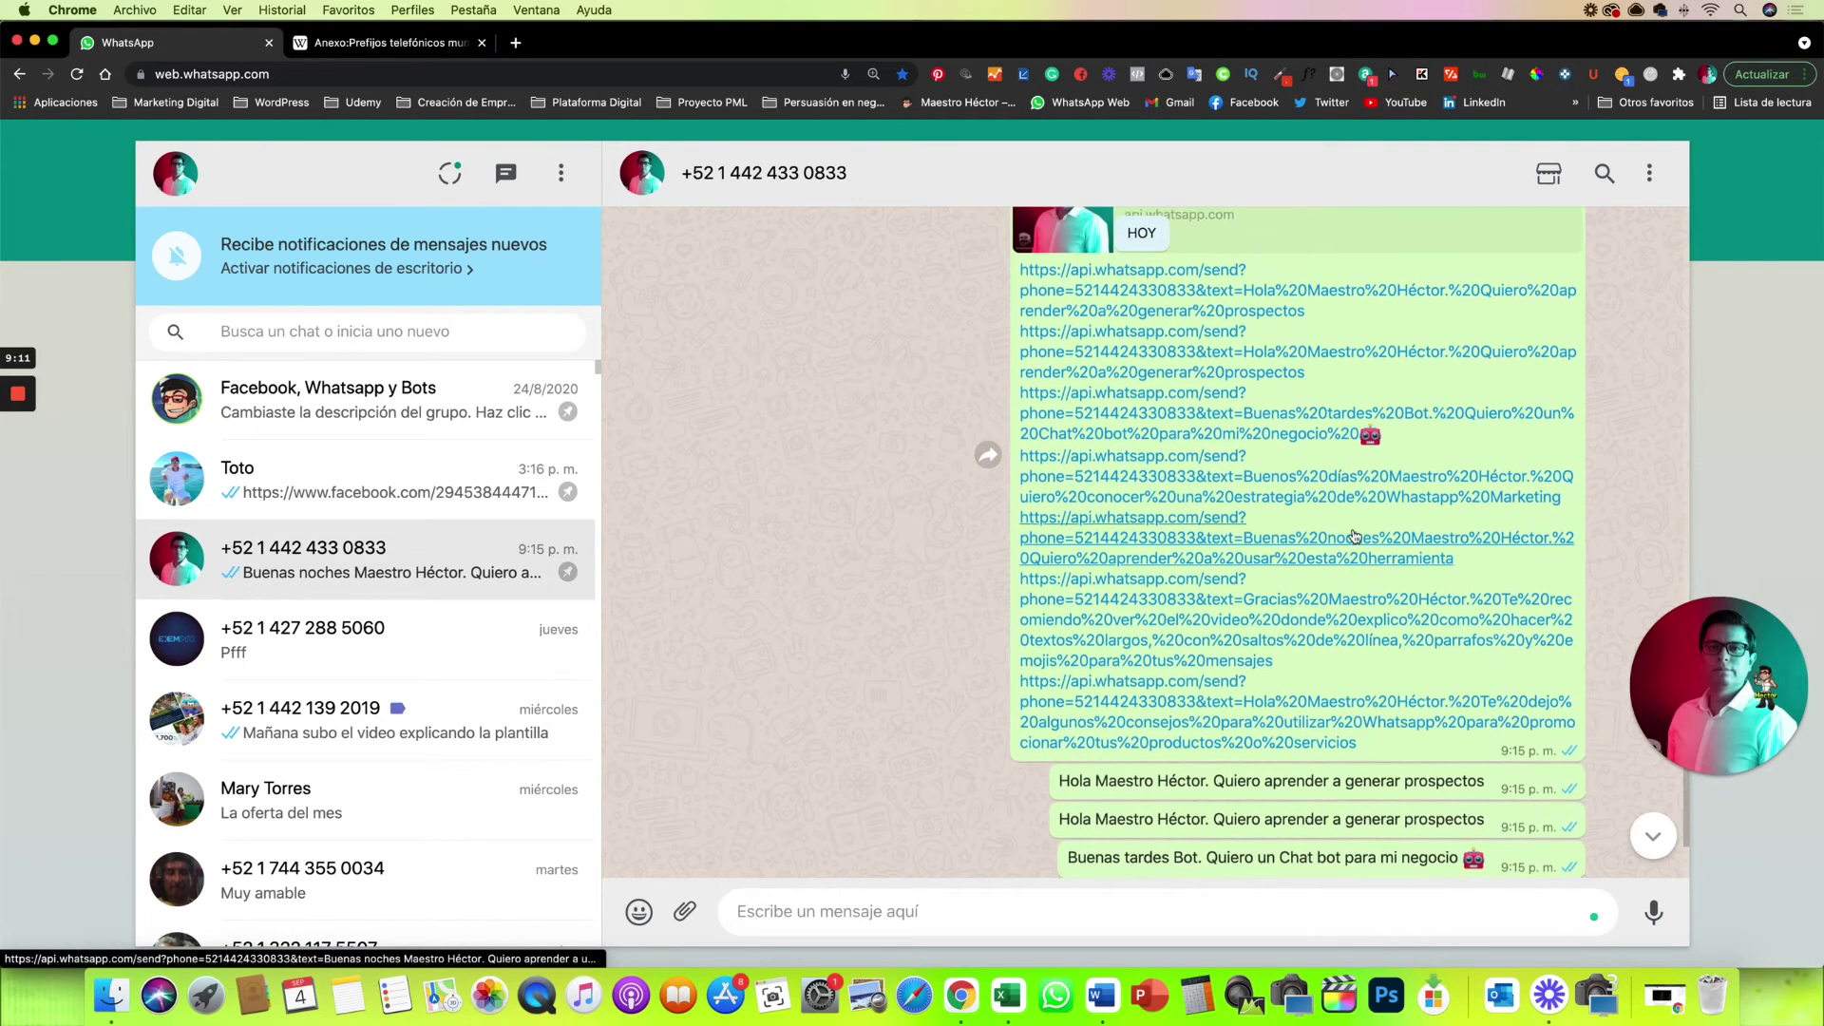
{"action": "scroll", "coordinate": [1378, 703], "scroll_direction": "down", "scroll_amount": 3}
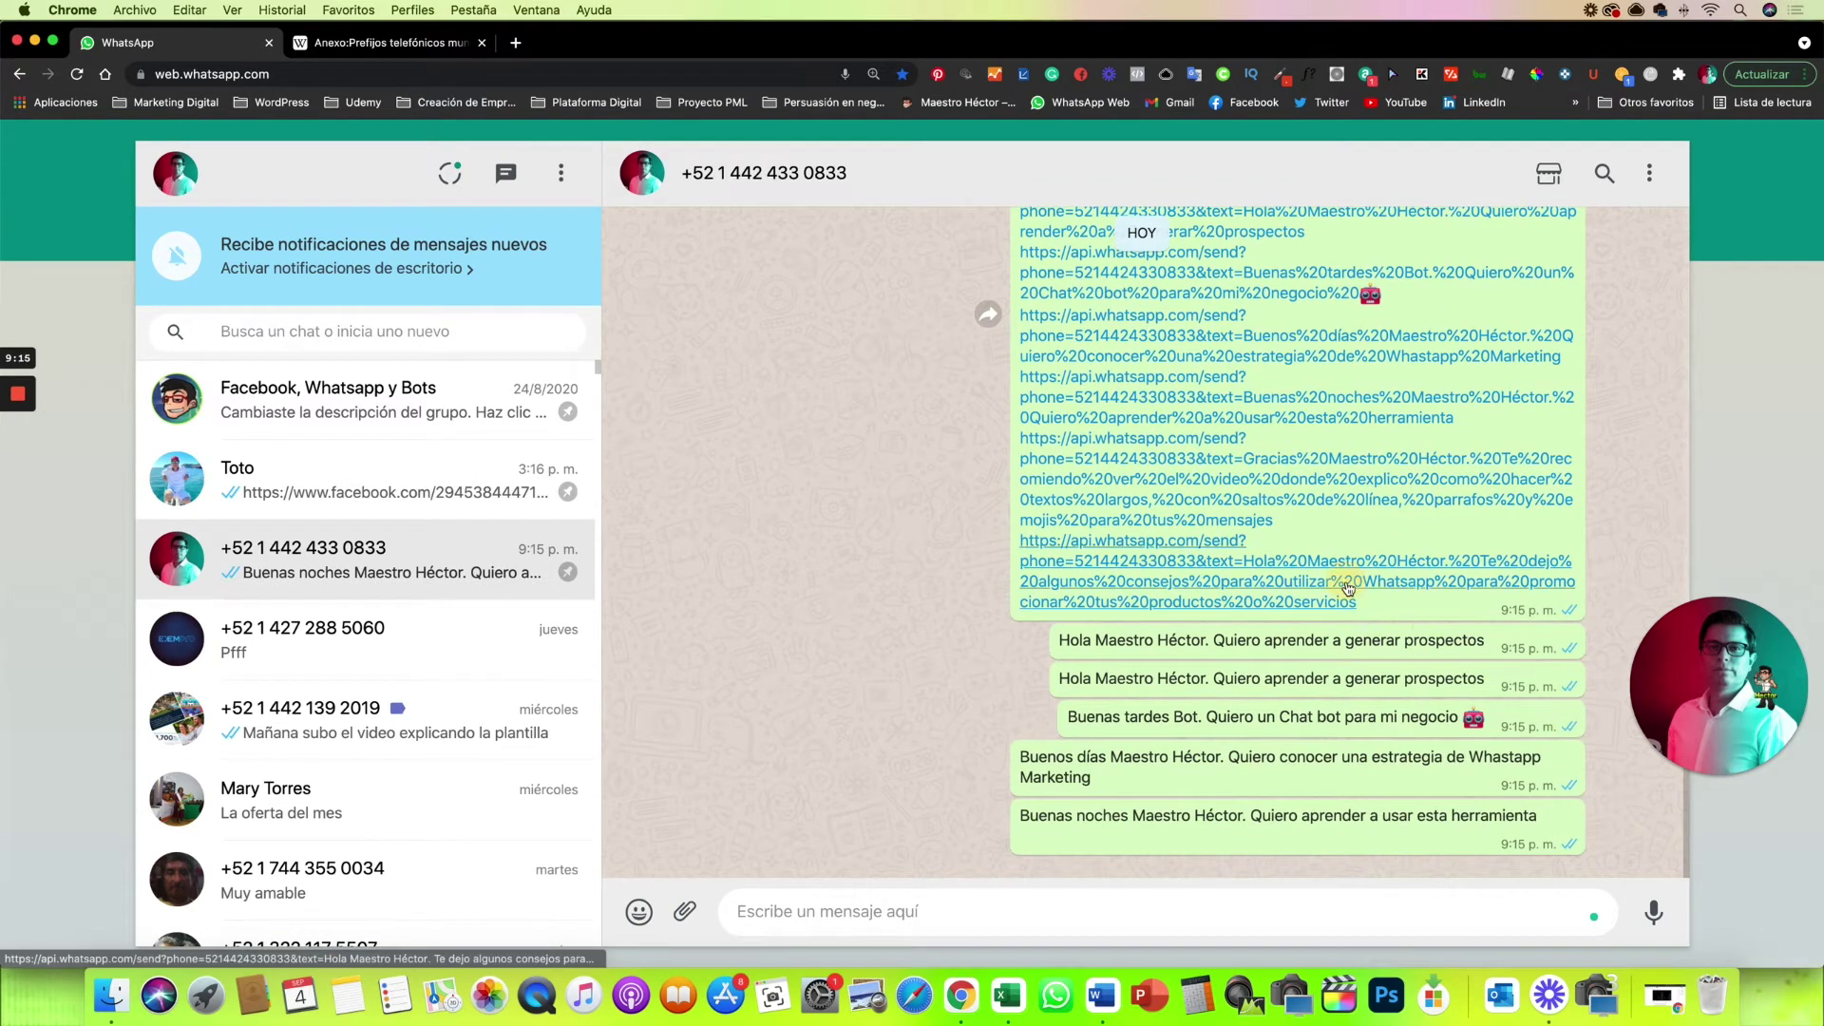
{"action": "left_click", "coordinate": [1311, 581]}
{"action": "left_click", "coordinate": [1652, 914]}
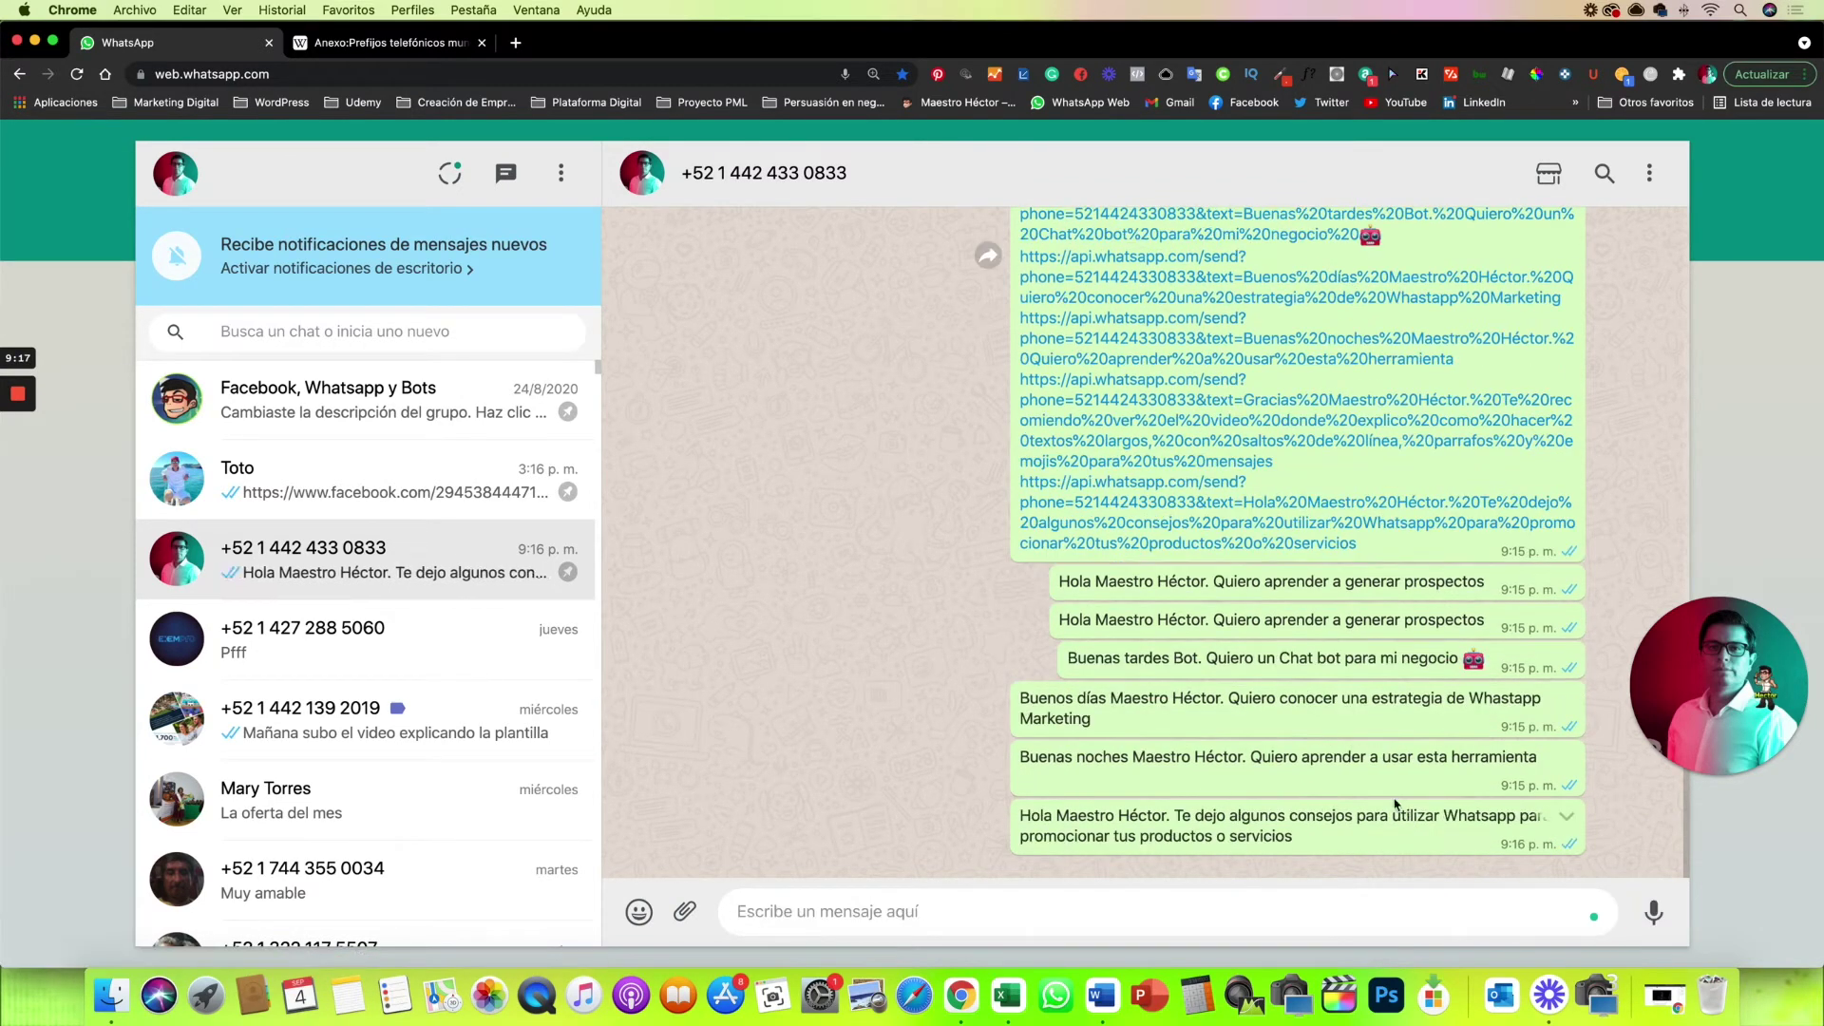
{"action": "scroll", "coordinate": [1140, 670], "scroll_direction": "up", "scroll_amount": 4}
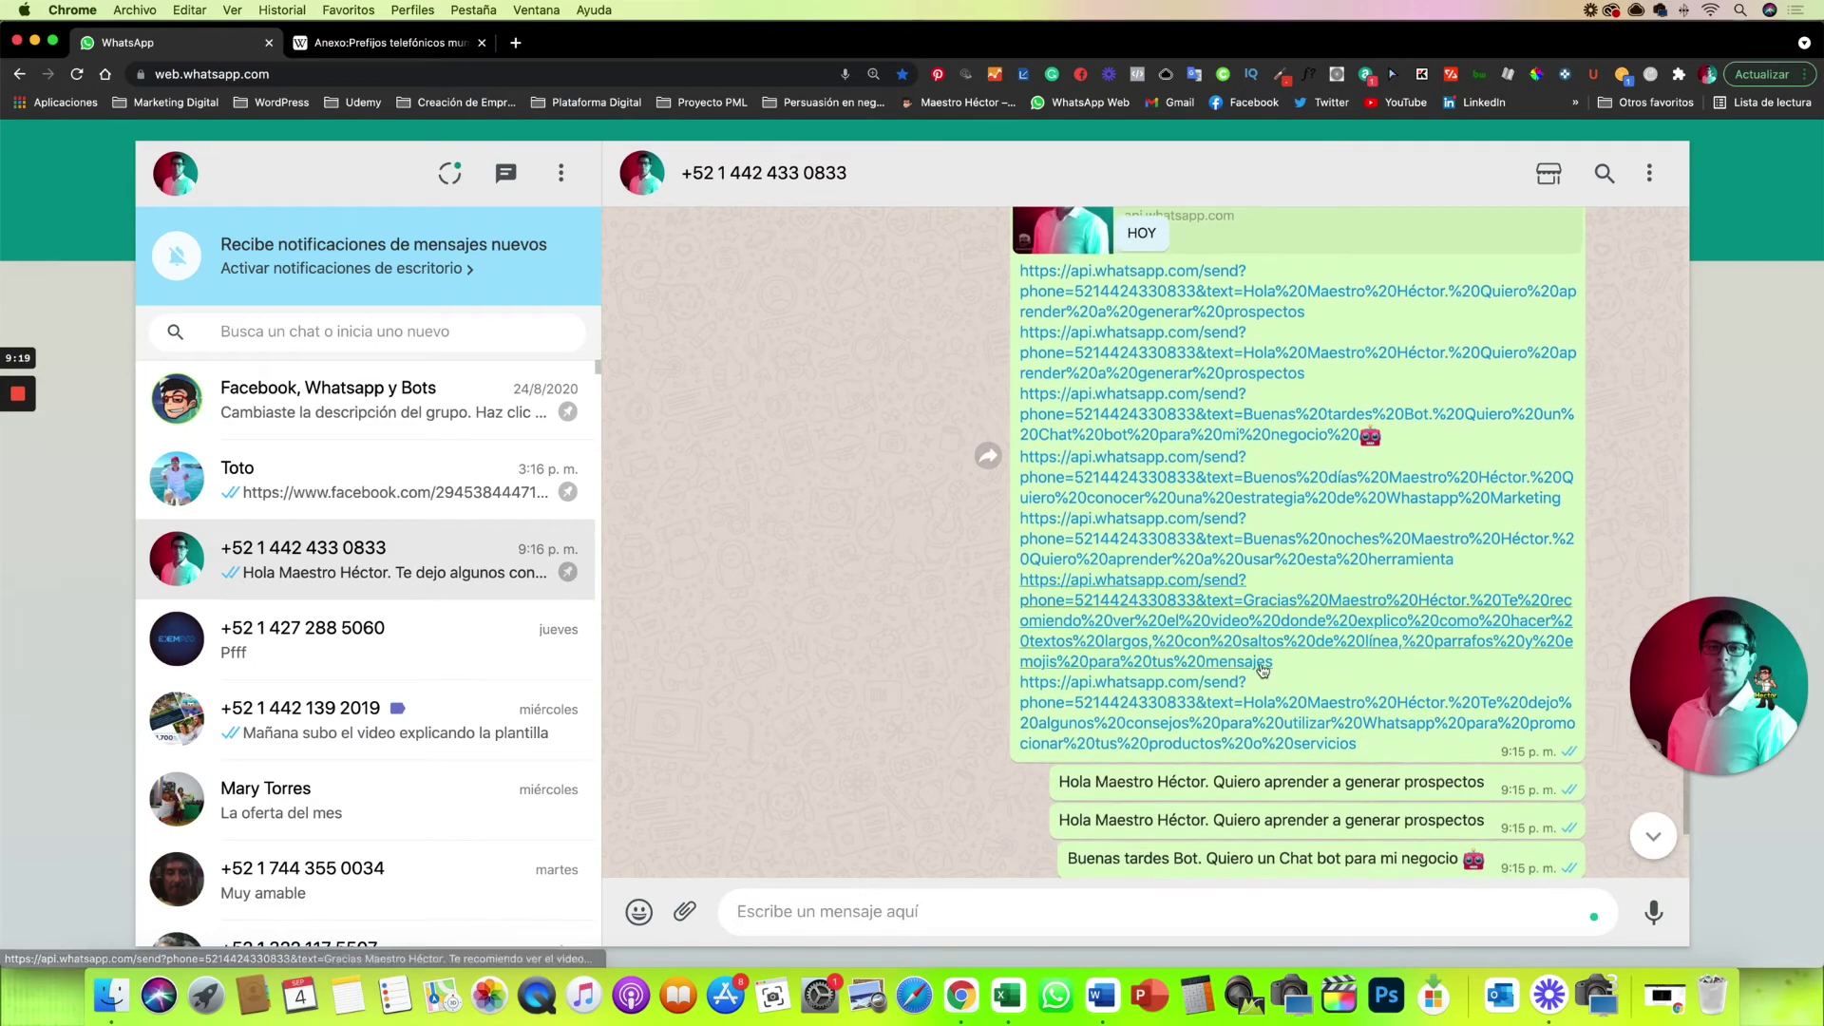
{"action": "left_click", "coordinate": [1007, 995]}
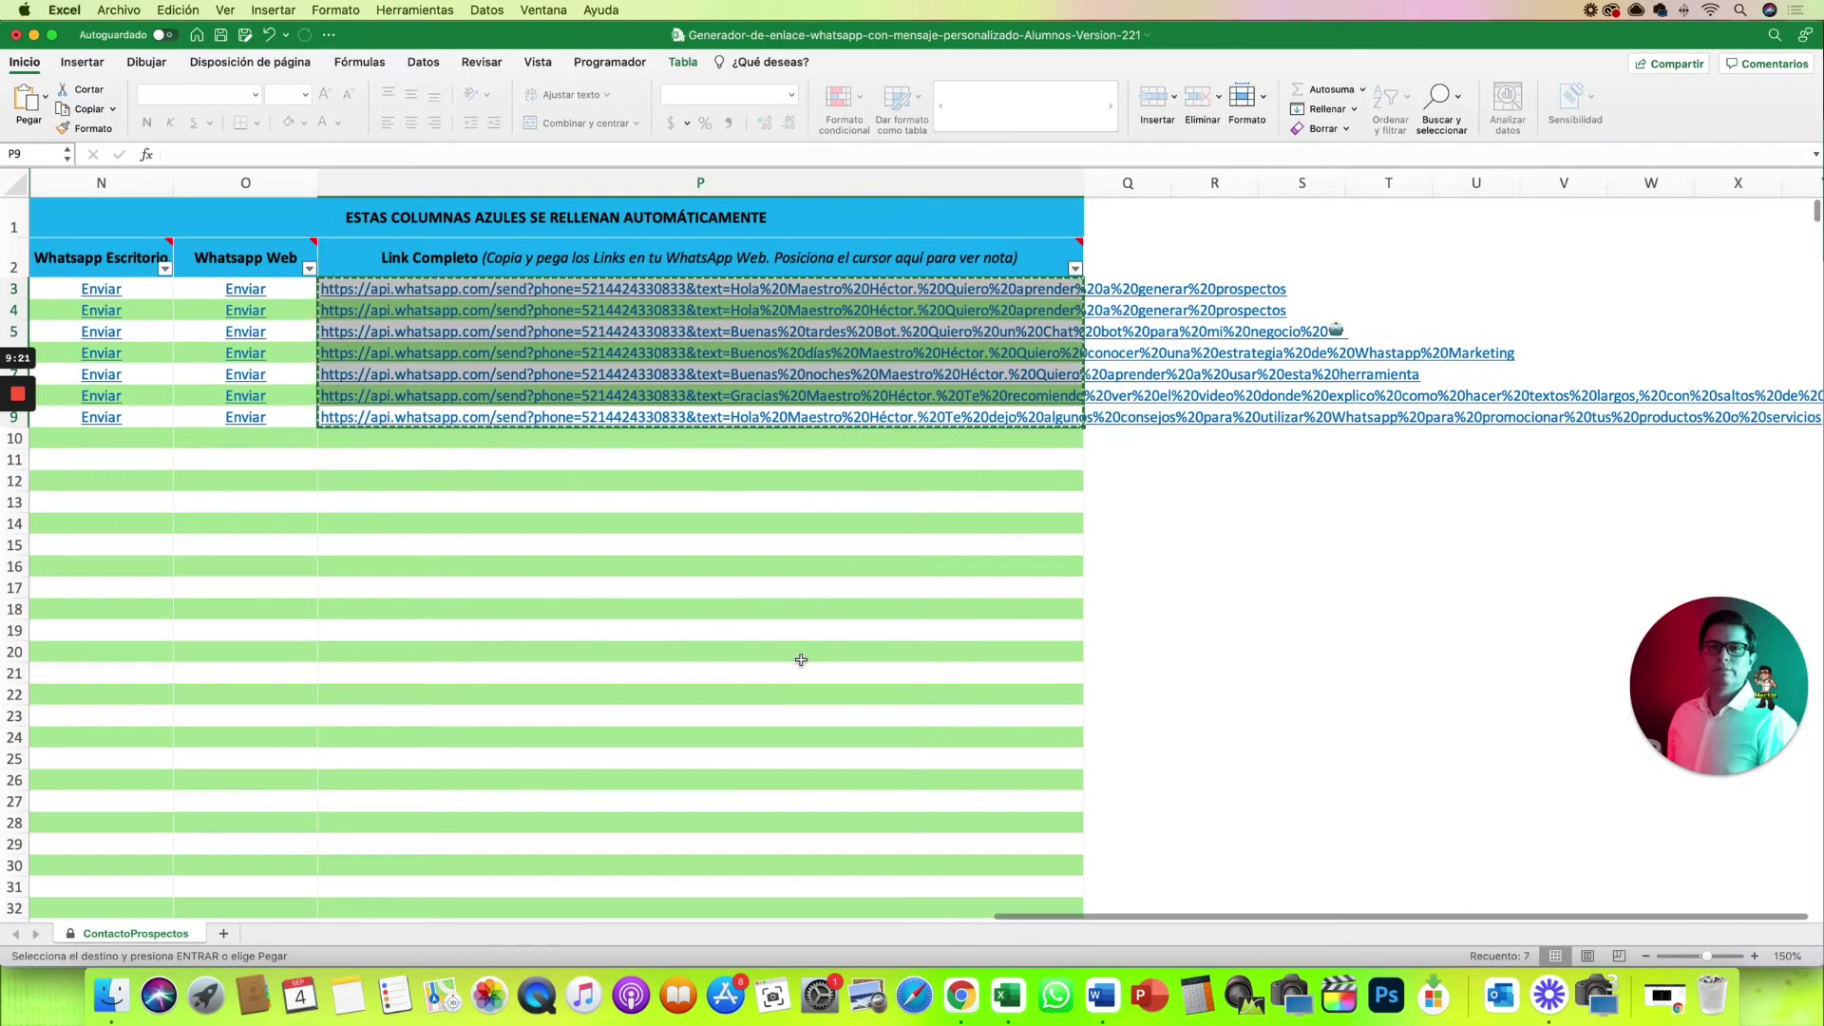
Back in the spreadsheet, cancel the pending copy and return to column A
{"action": "left_click", "coordinate": [960, 995]}
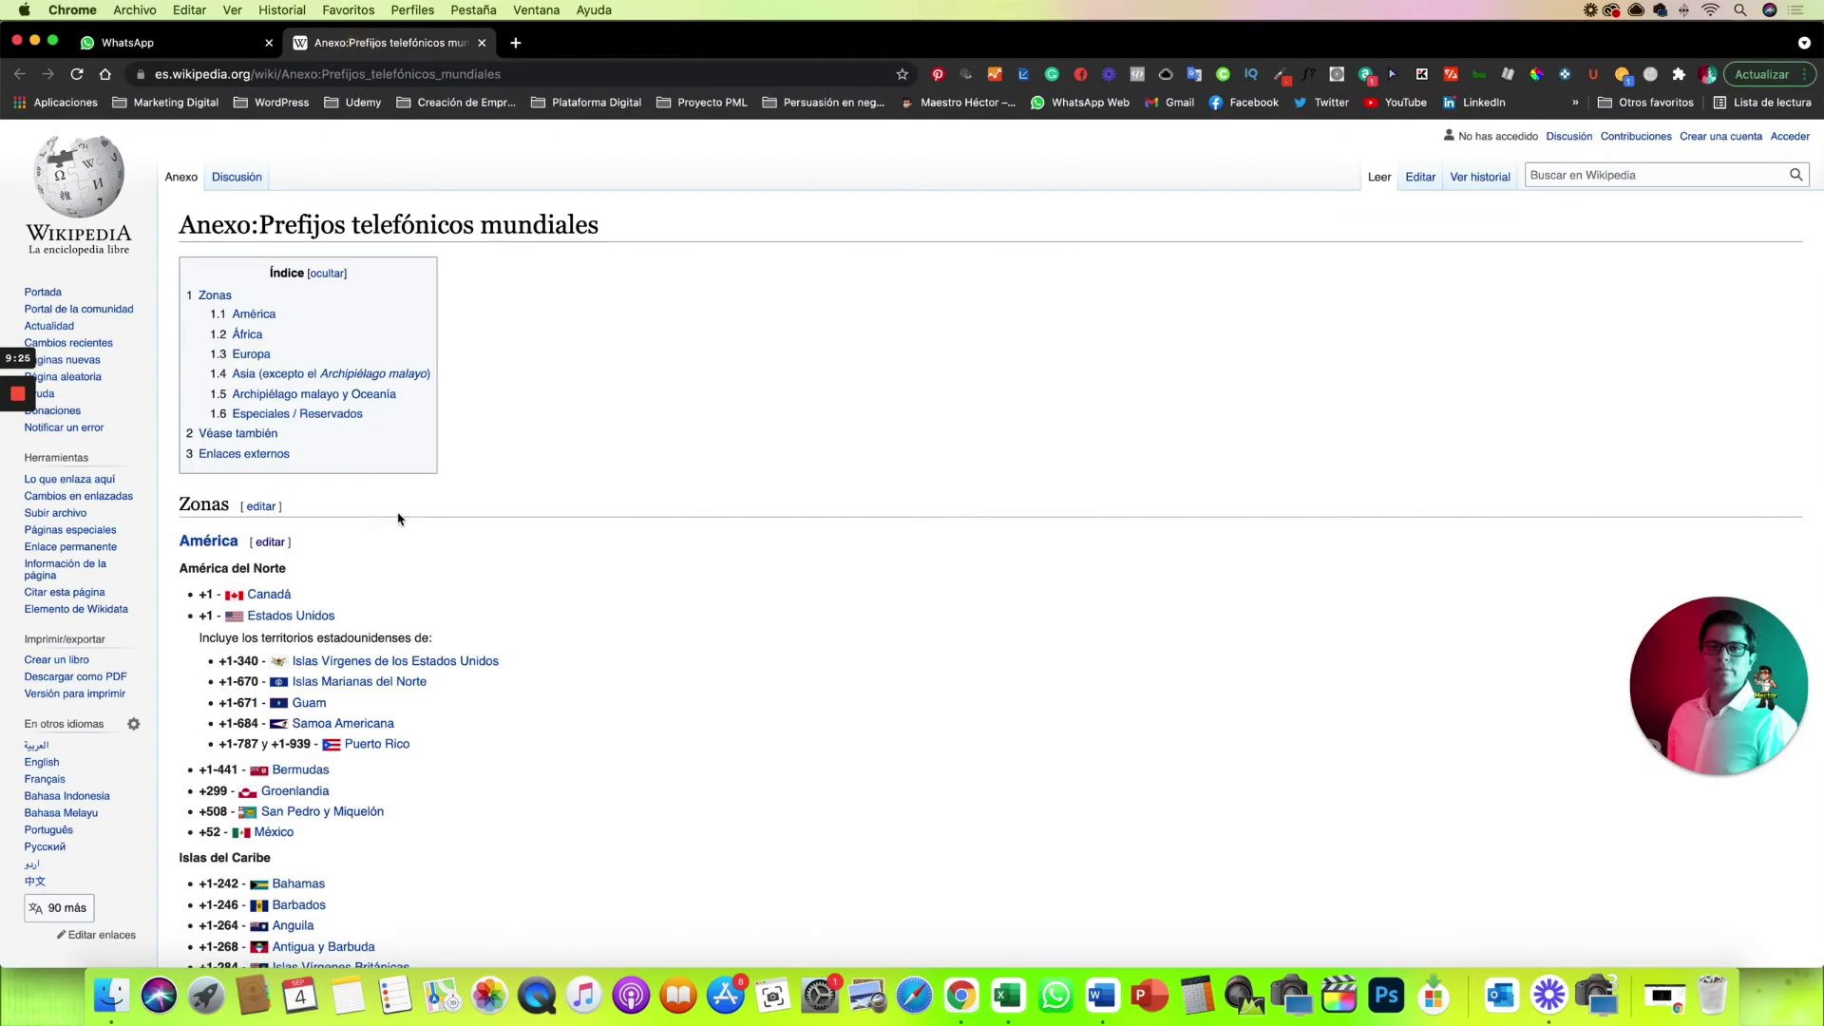
{"action": "left_click", "coordinate": [1007, 995]}
{"action": "scroll", "coordinate": [276, 630], "scroll_direction": "left", "scroll_amount": 10}
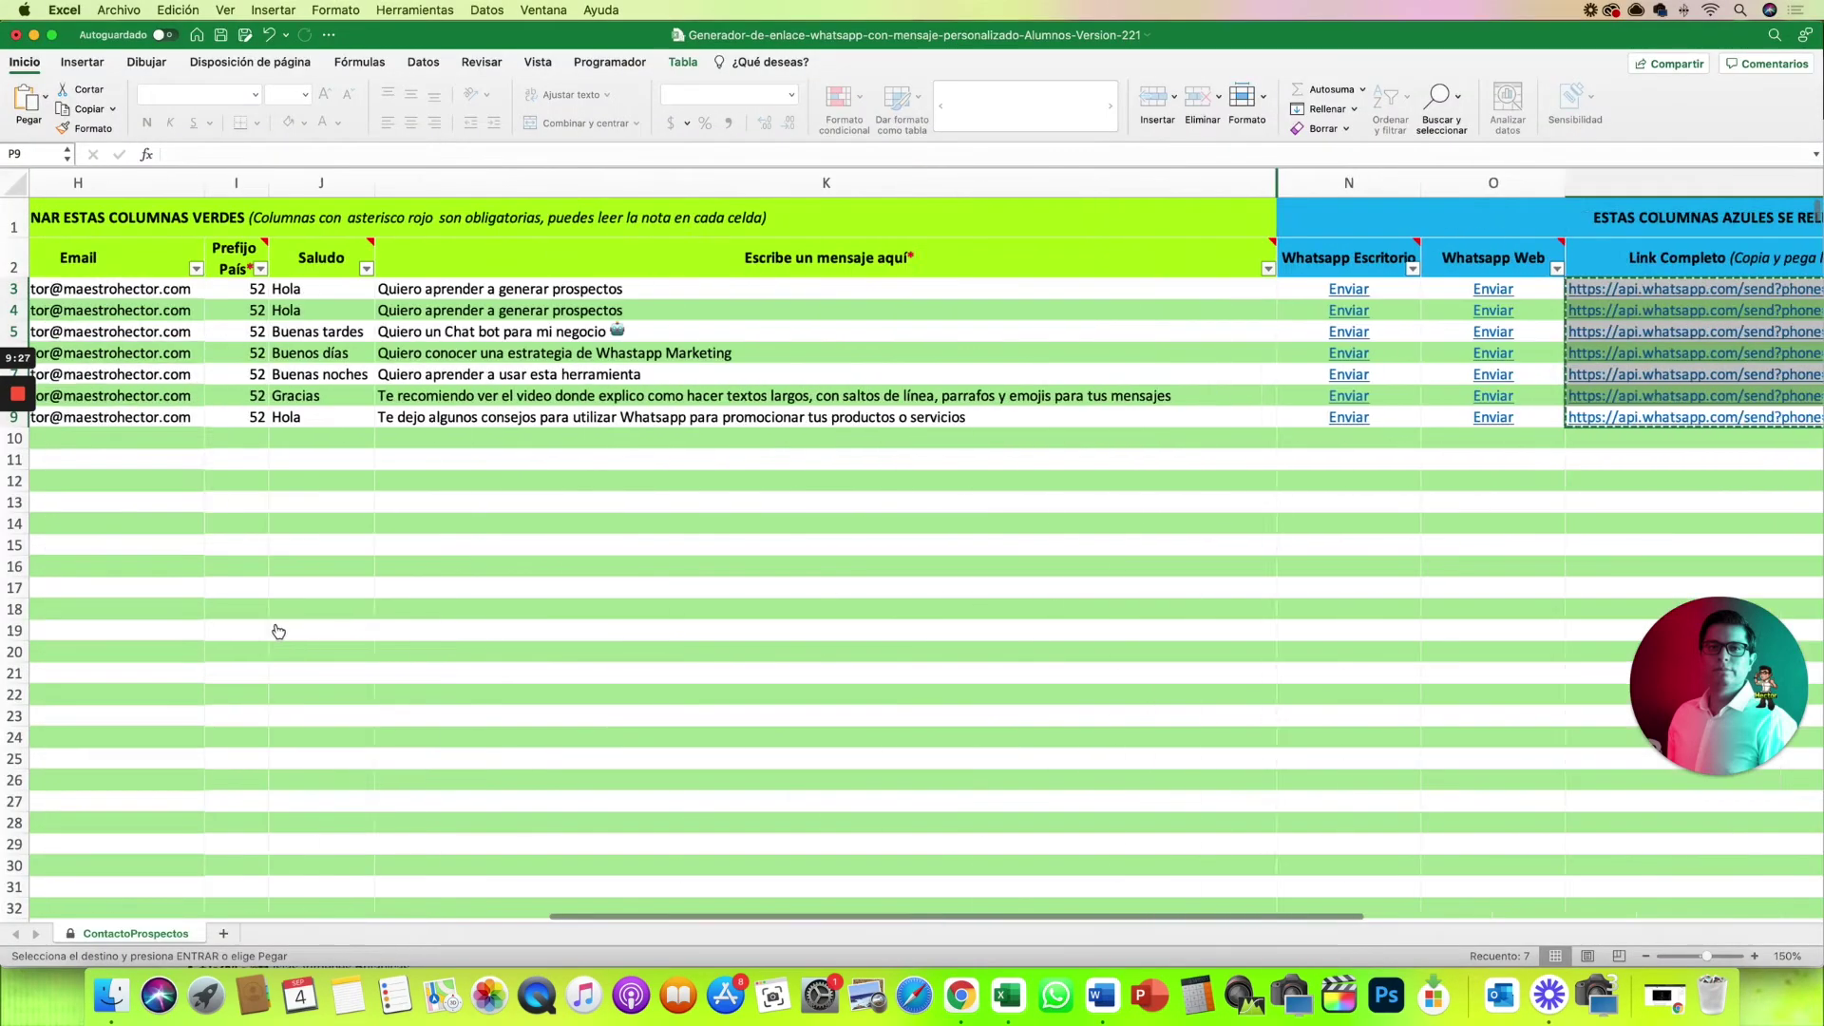
{"action": "scroll", "coordinate": [276, 630], "scroll_direction": "left", "scroll_amount": 10}
{"action": "key", "text": "Escape"}
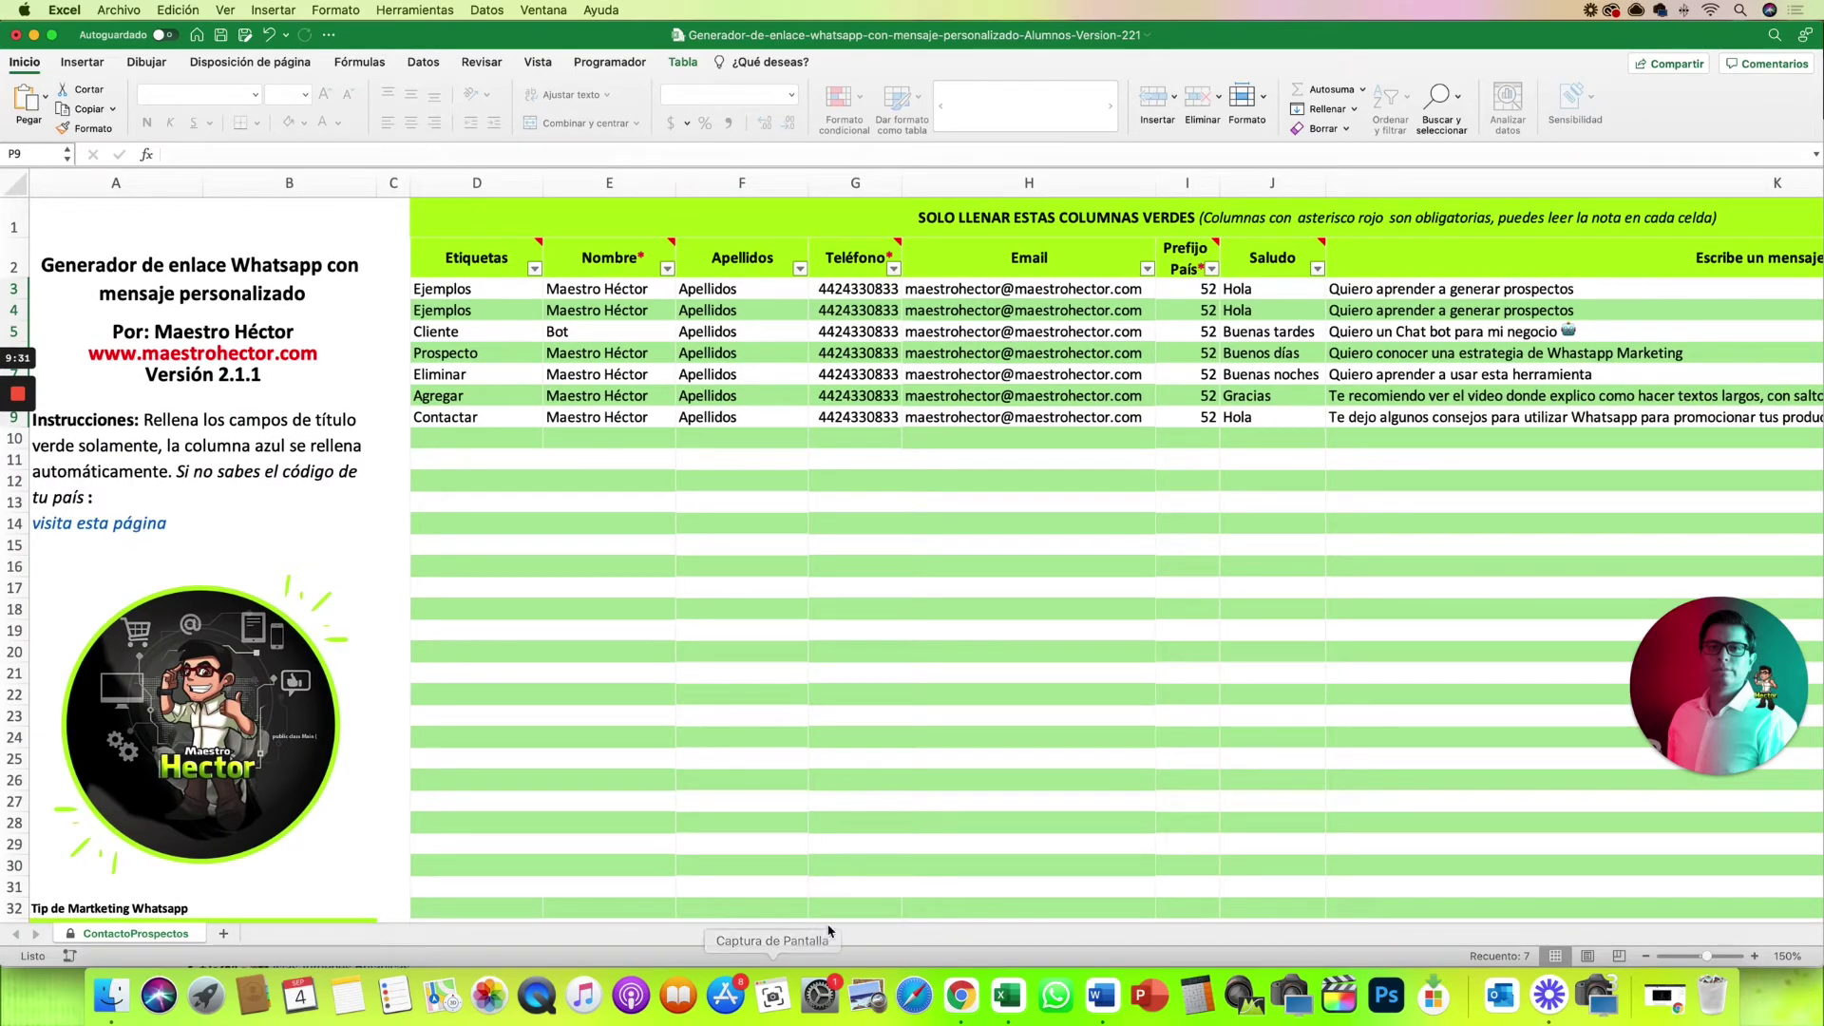
Find Peru's country calling code 51 on the Wikipedia calling-codes page
{"action": "left_click", "coordinate": [960, 994]}
{"action": "scroll", "coordinate": [434, 626], "scroll_direction": "down", "scroll_amount": 3}
{"action": "scroll", "coordinate": [435, 626], "scroll_direction": "down", "scroll_amount": 2}
{"action": "scroll", "coordinate": [434, 626], "scroll_direction": "down", "scroll_amount": 5}
{"action": "scroll", "coordinate": [434, 626], "scroll_direction": "down", "scroll_amount": 2}
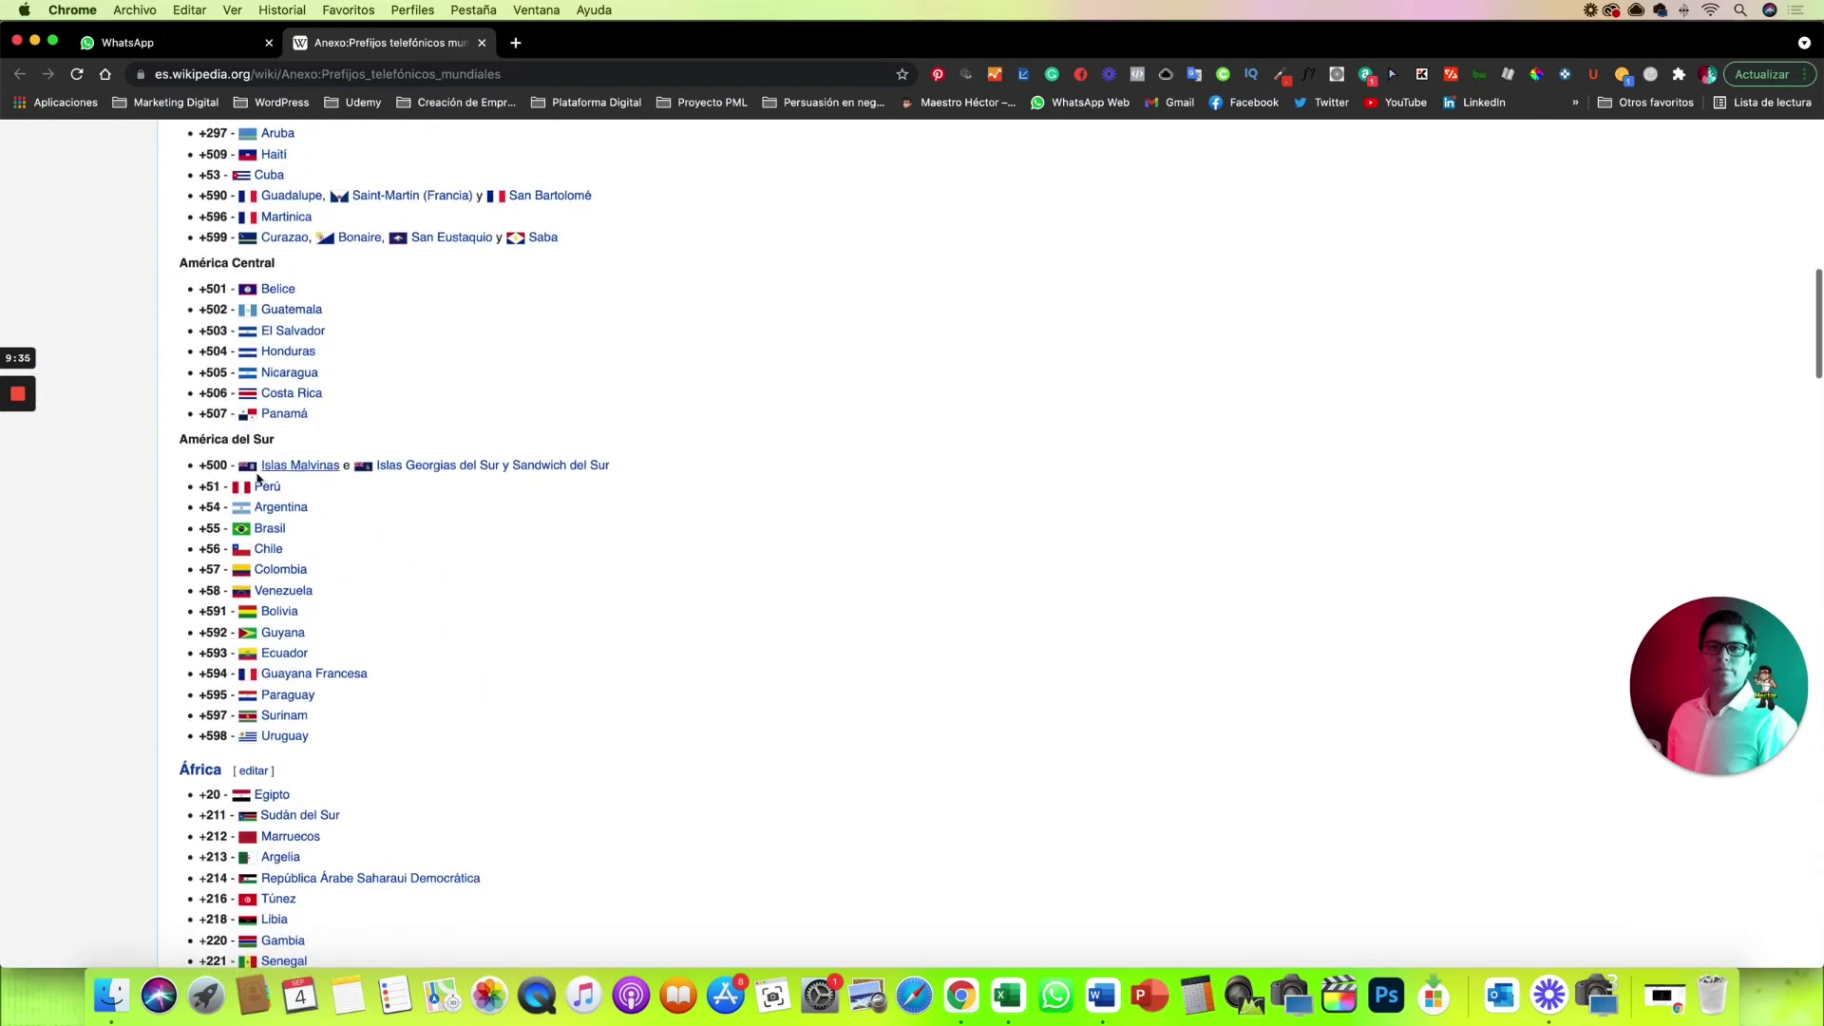
{"action": "double_click", "coordinate": [207, 486]}
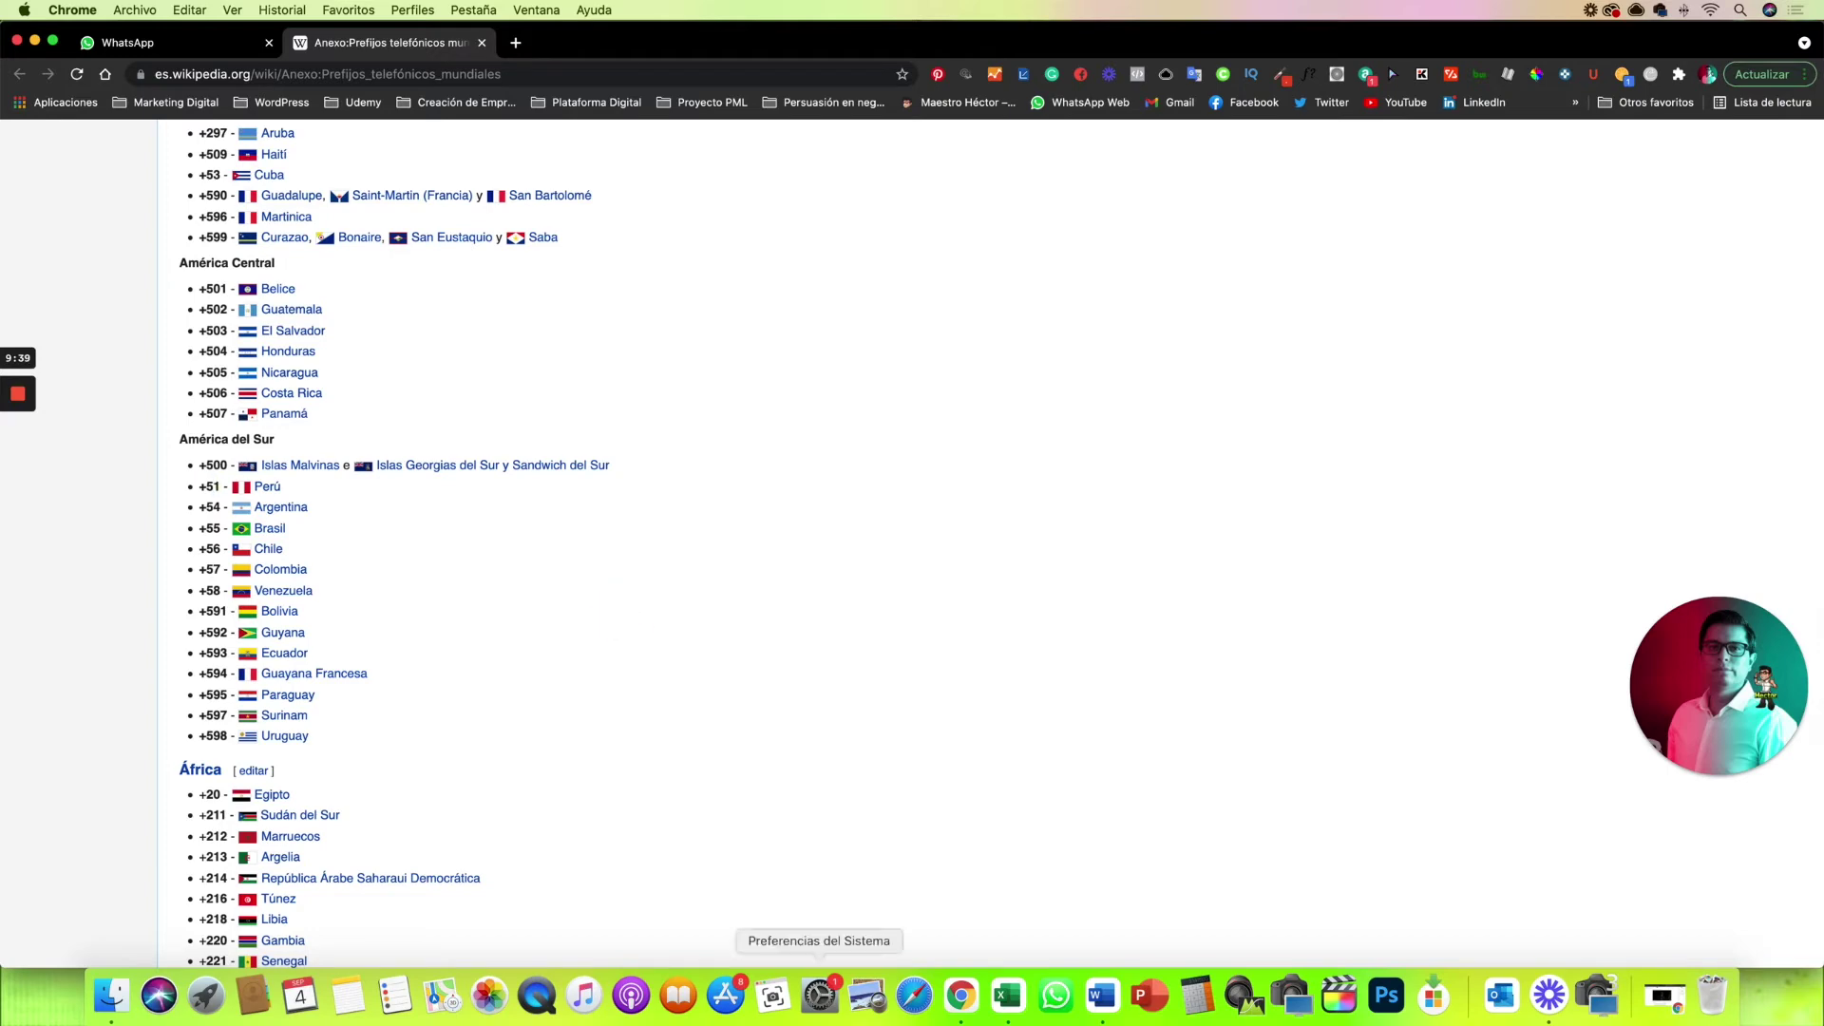
Select the Prefijo País values in rows 3–9 and review row 6's phone number and prefix
{"action": "left_click", "coordinate": [993, 1005]}
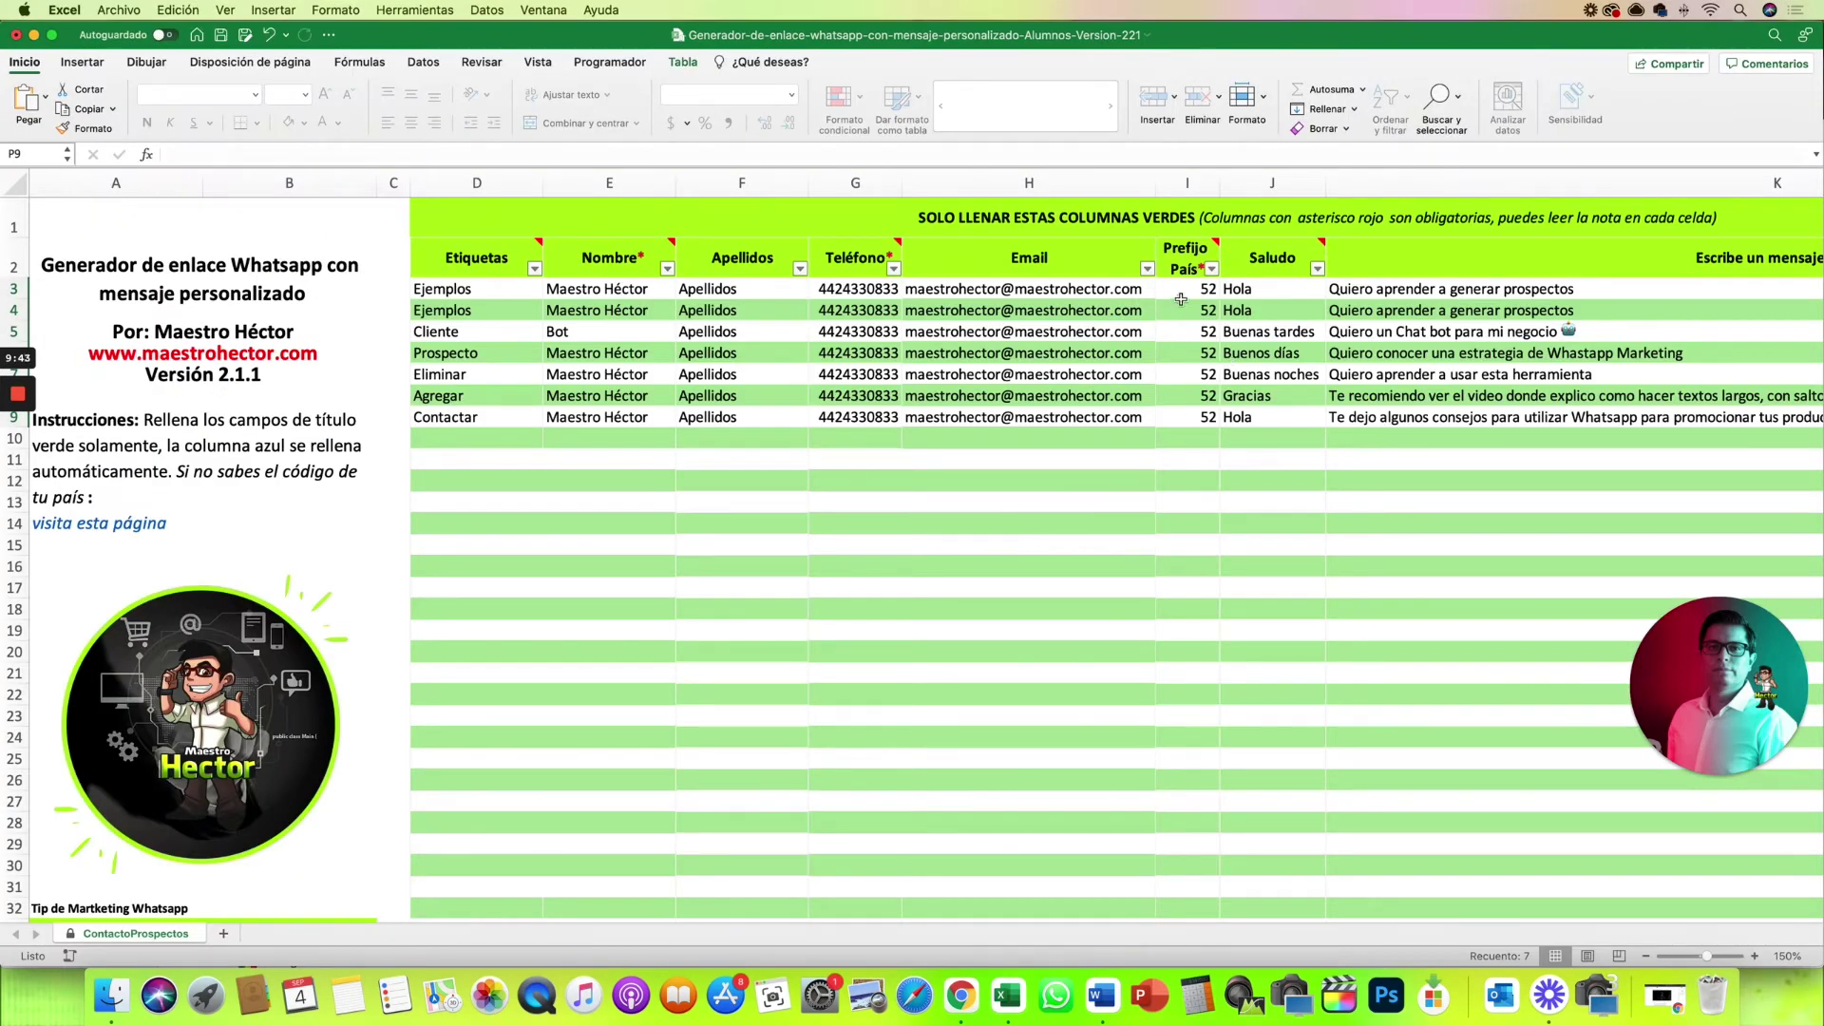
{"action": "left_click_drag", "start_coordinate": [1195, 293], "coordinate": [1195, 417]}
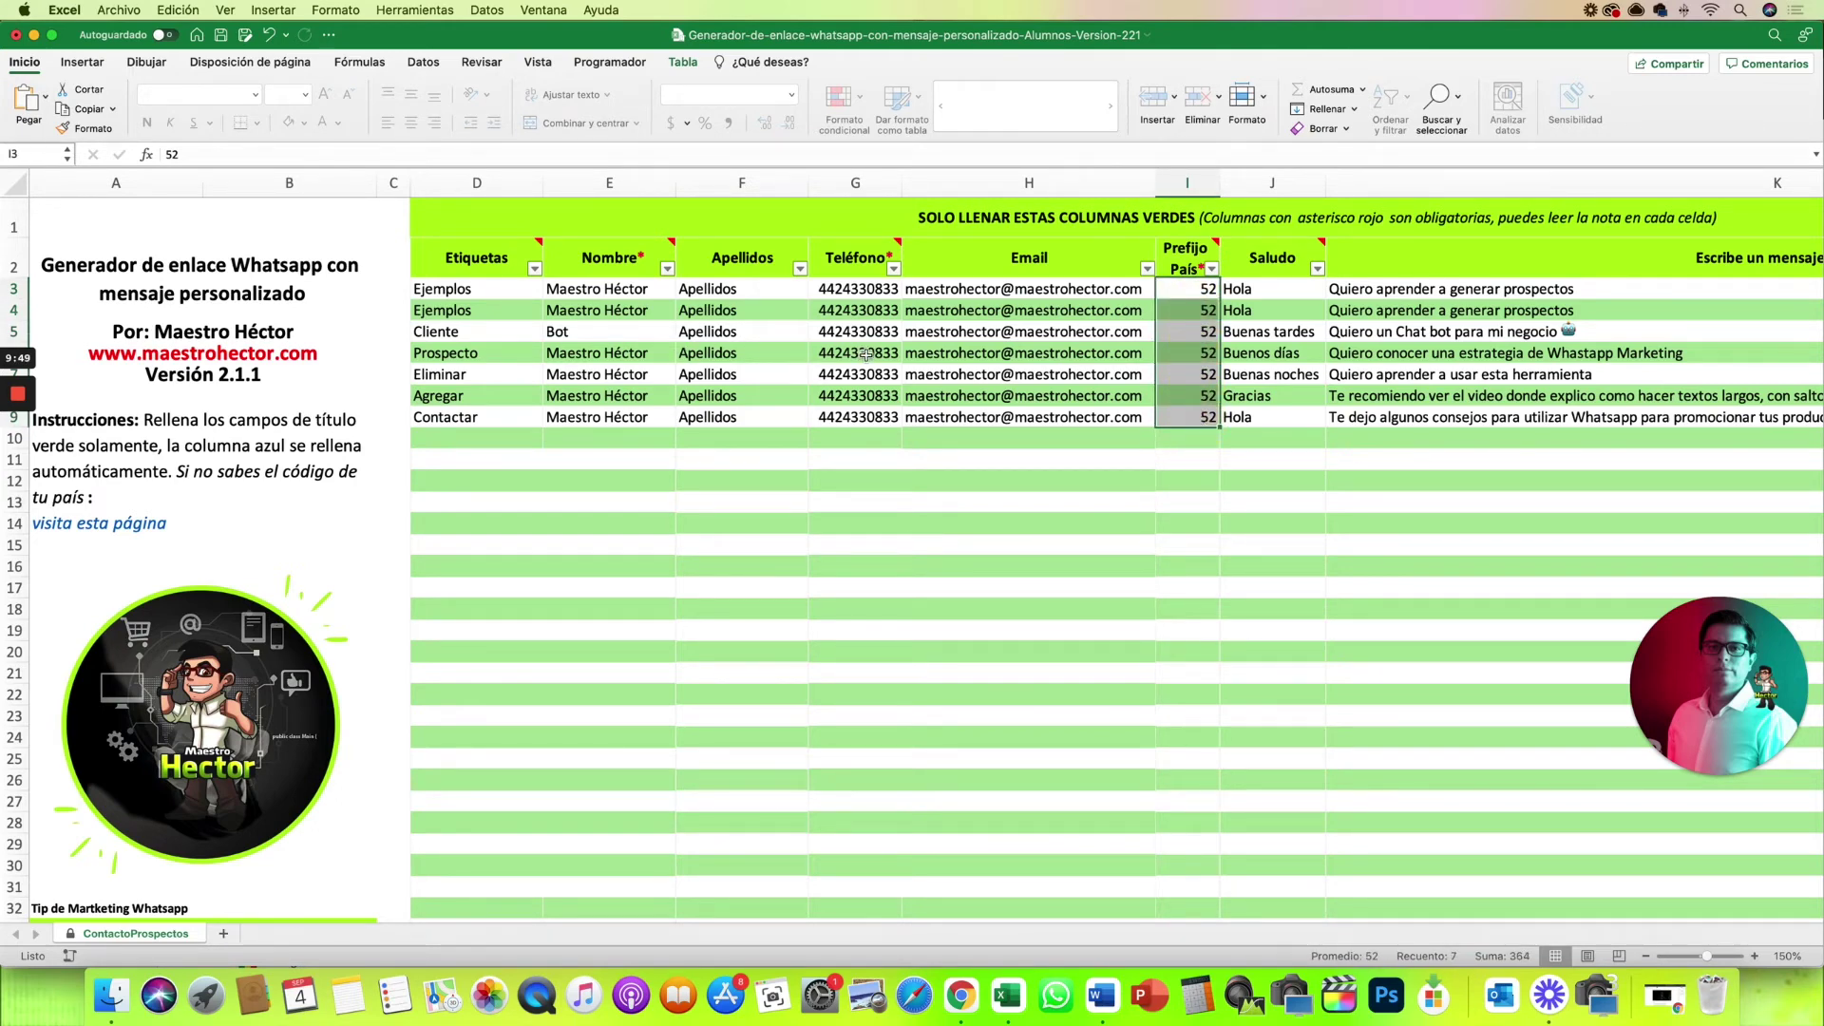
{"action": "left_click", "coordinate": [866, 354]}
{"action": "left_click", "coordinate": [1199, 353]}
{"action": "scroll", "coordinate": [1275, 552], "scroll_direction": "right", "scroll_amount": 10}
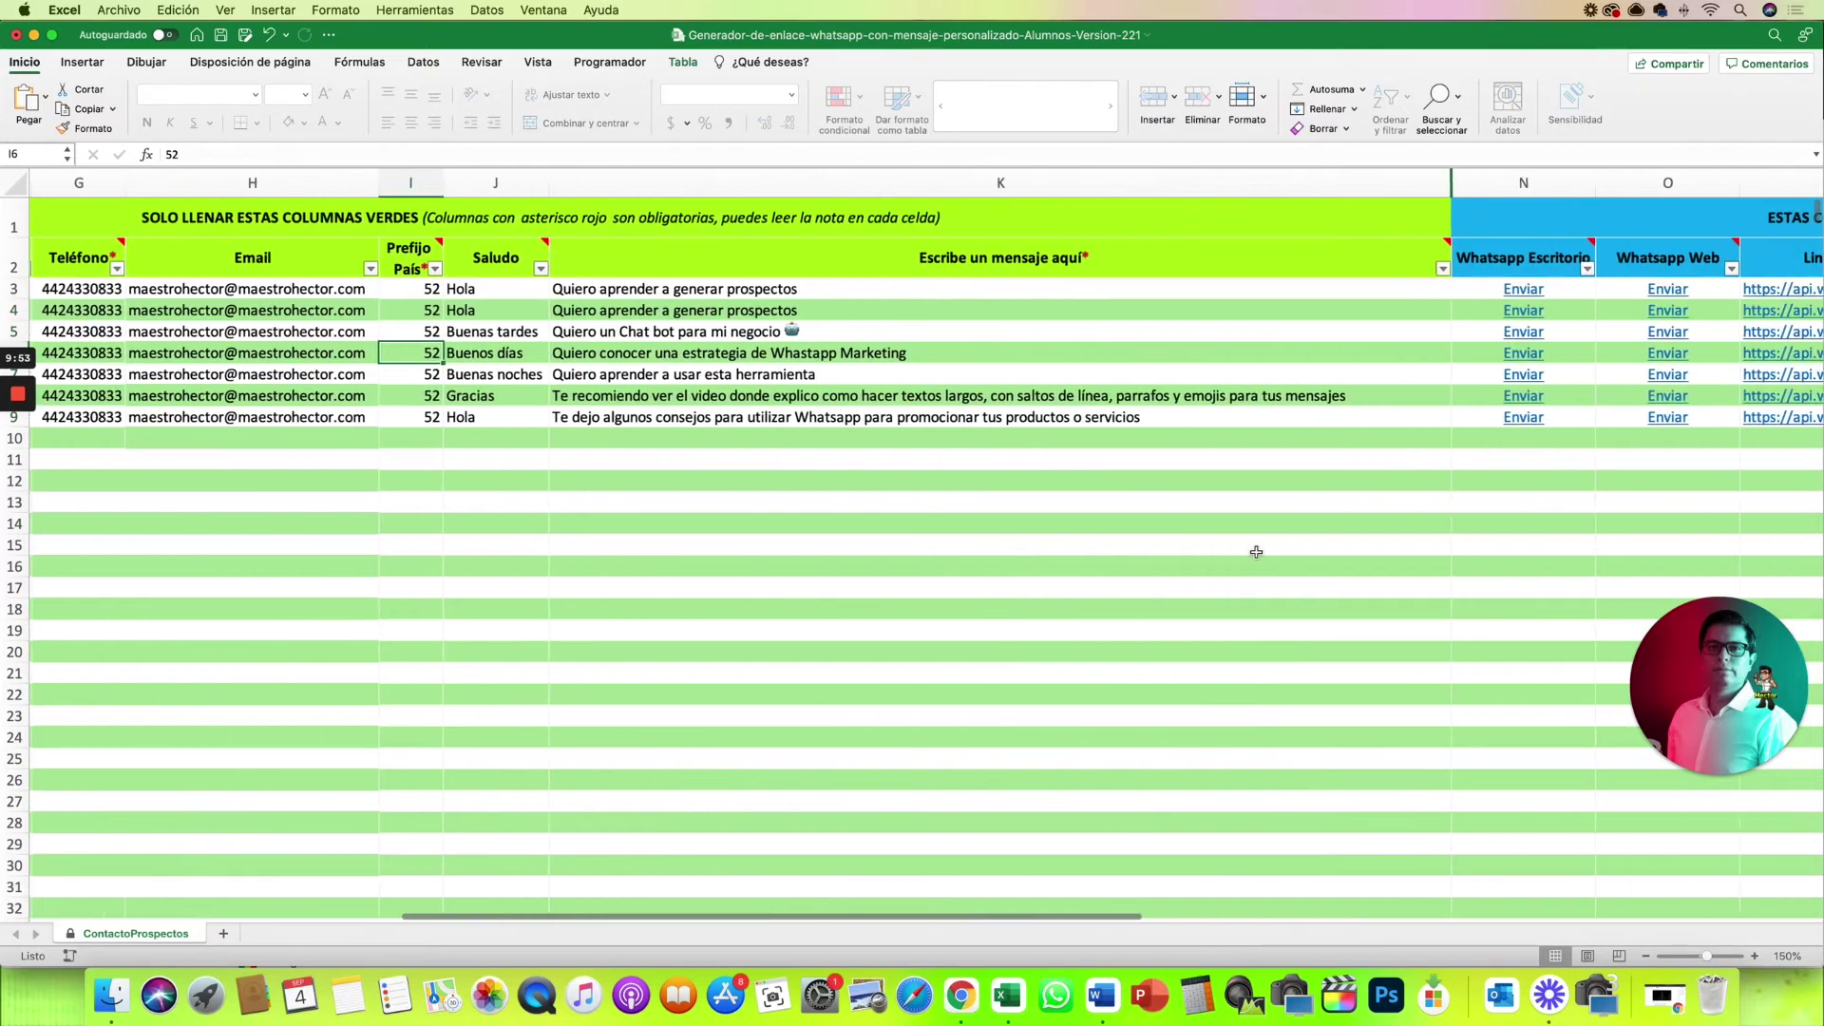
{"action": "mouse_move", "coordinate": [1273, 259]}
{"action": "scroll", "coordinate": [1233, 255], "scroll_direction": "right", "scroll_amount": 5}
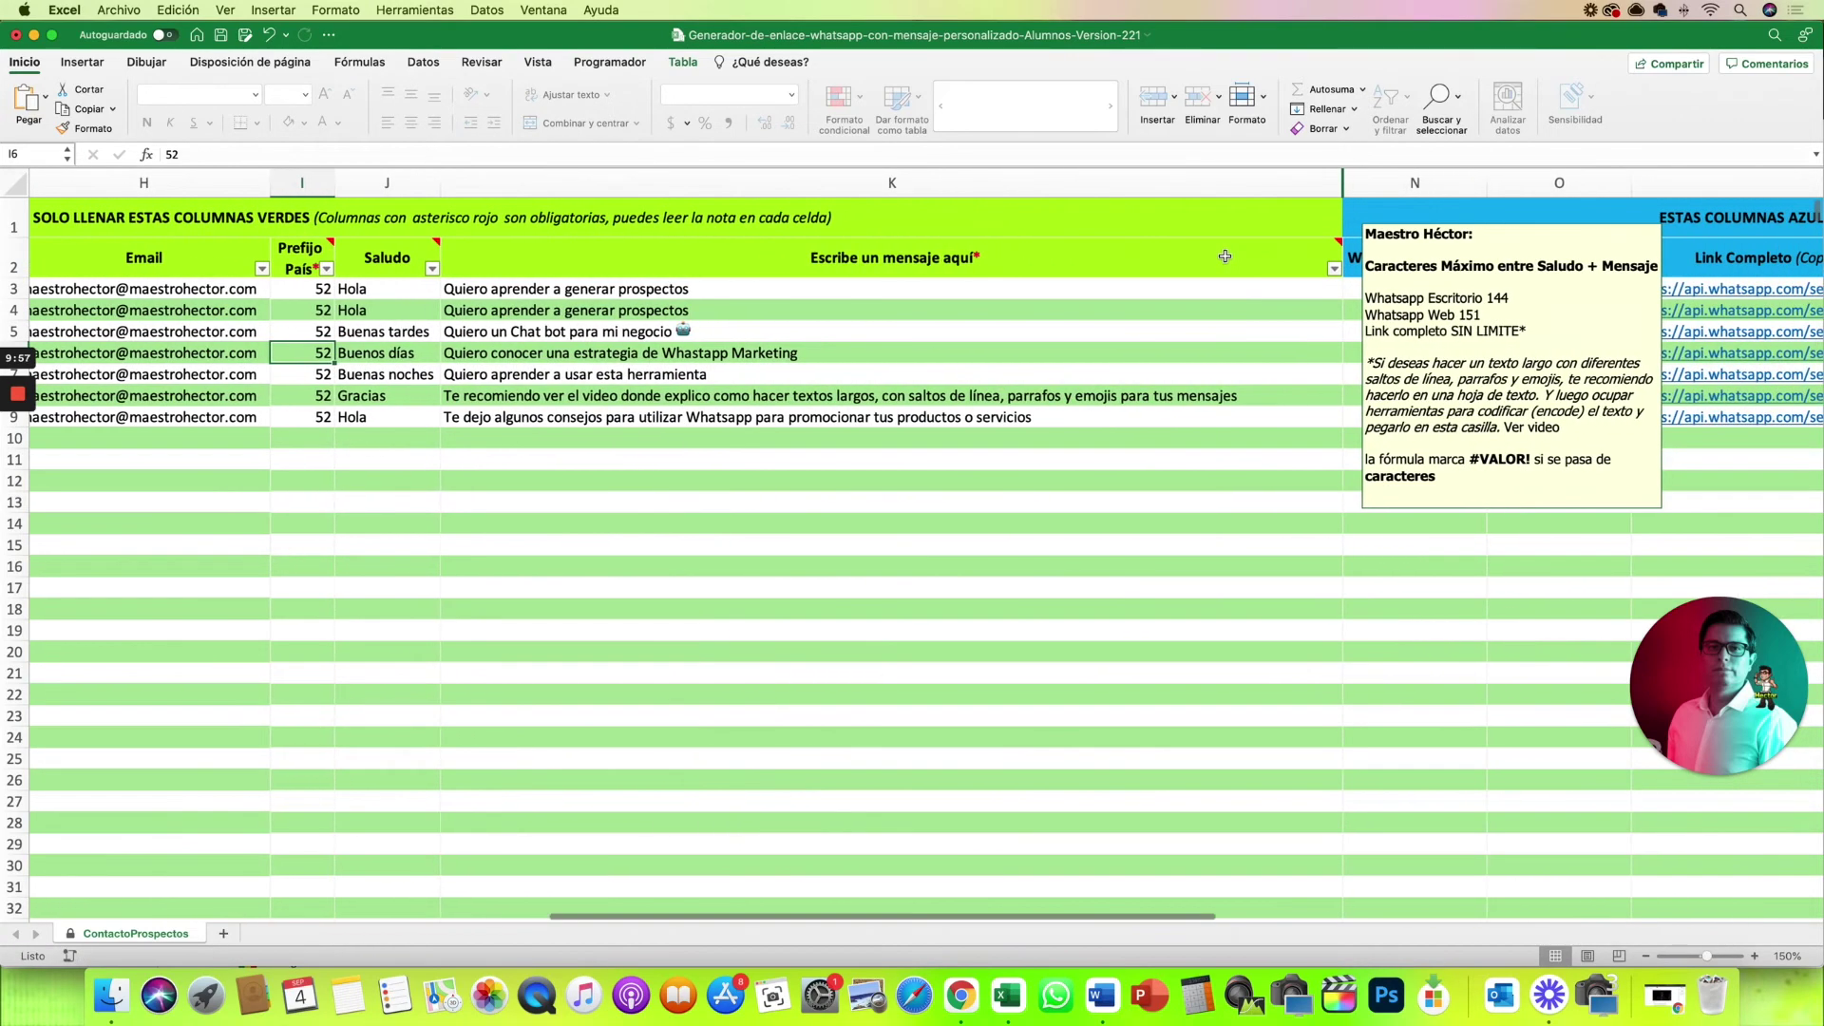
{"action": "scroll", "coordinate": [1237, 259], "scroll_direction": "left", "scroll_amount": 5}
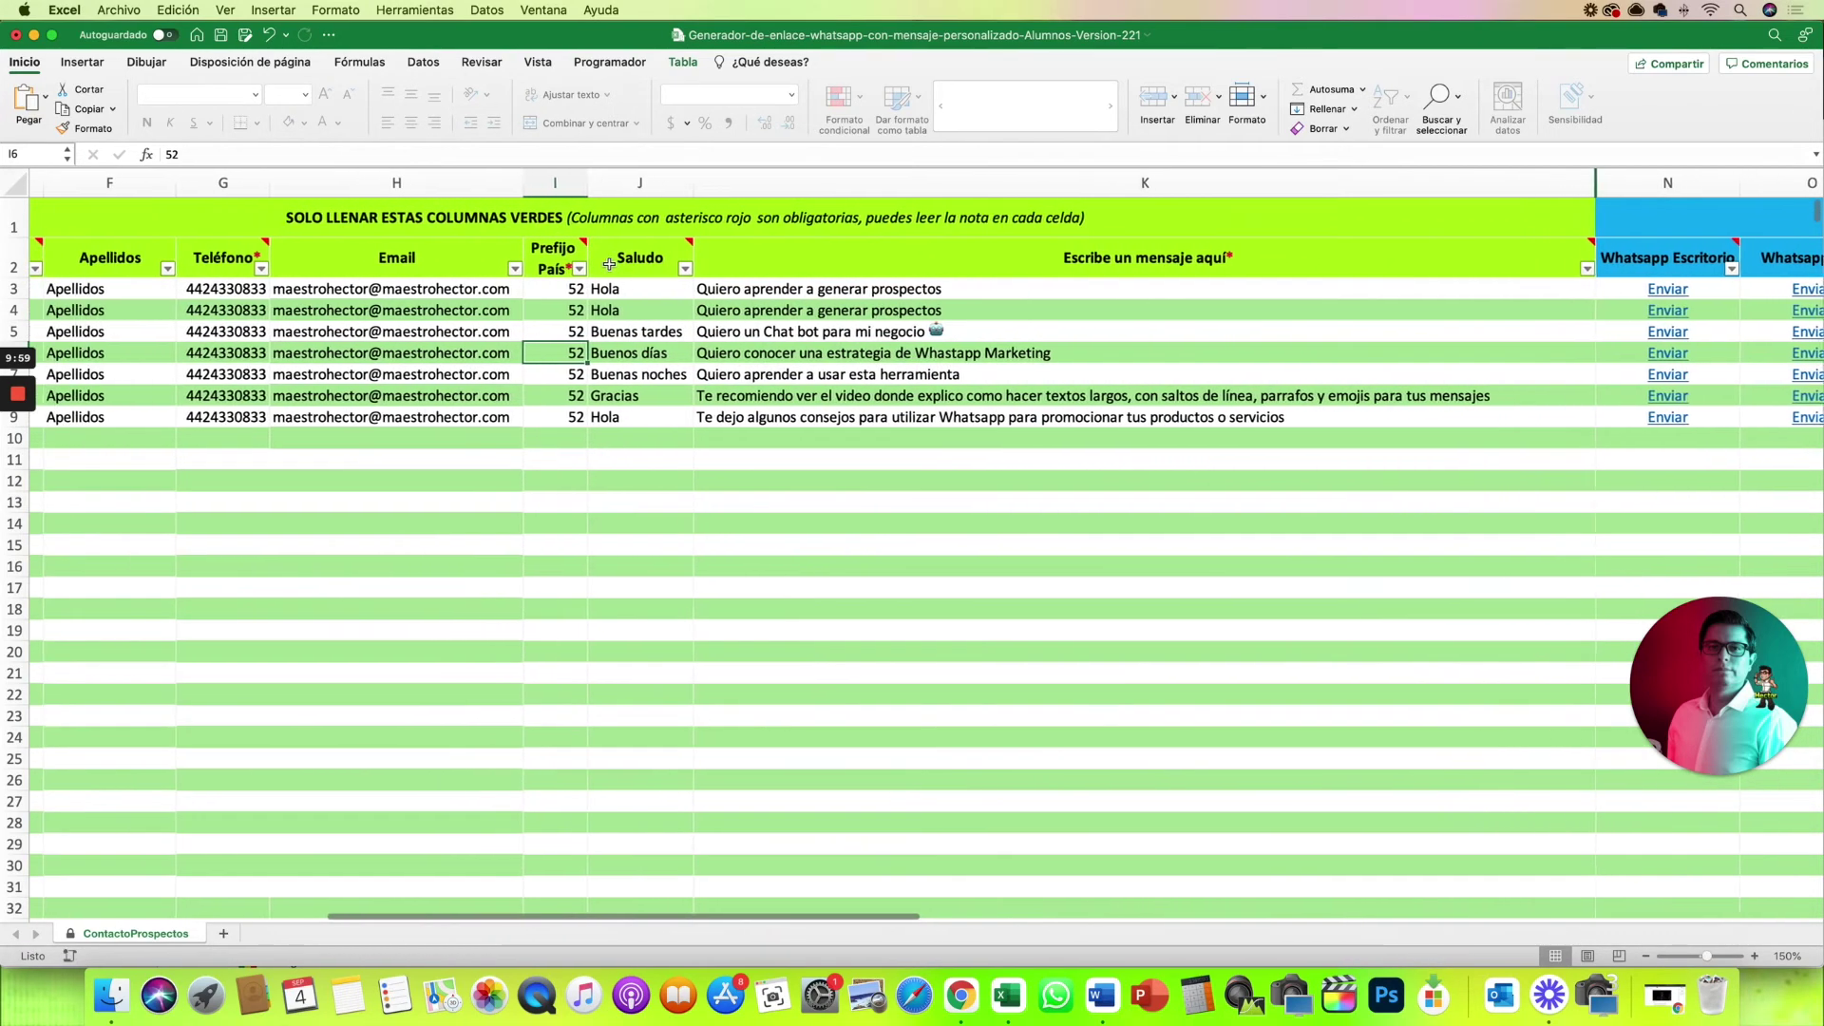
{"action": "scroll", "coordinate": [617, 264], "scroll_direction": "left", "scroll_amount": 3}
{"action": "scroll", "coordinate": [570, 269], "scroll_direction": "left", "scroll_amount": 3}
{"action": "scroll", "coordinate": [557, 270], "scroll_direction": "left", "scroll_amount": 3}
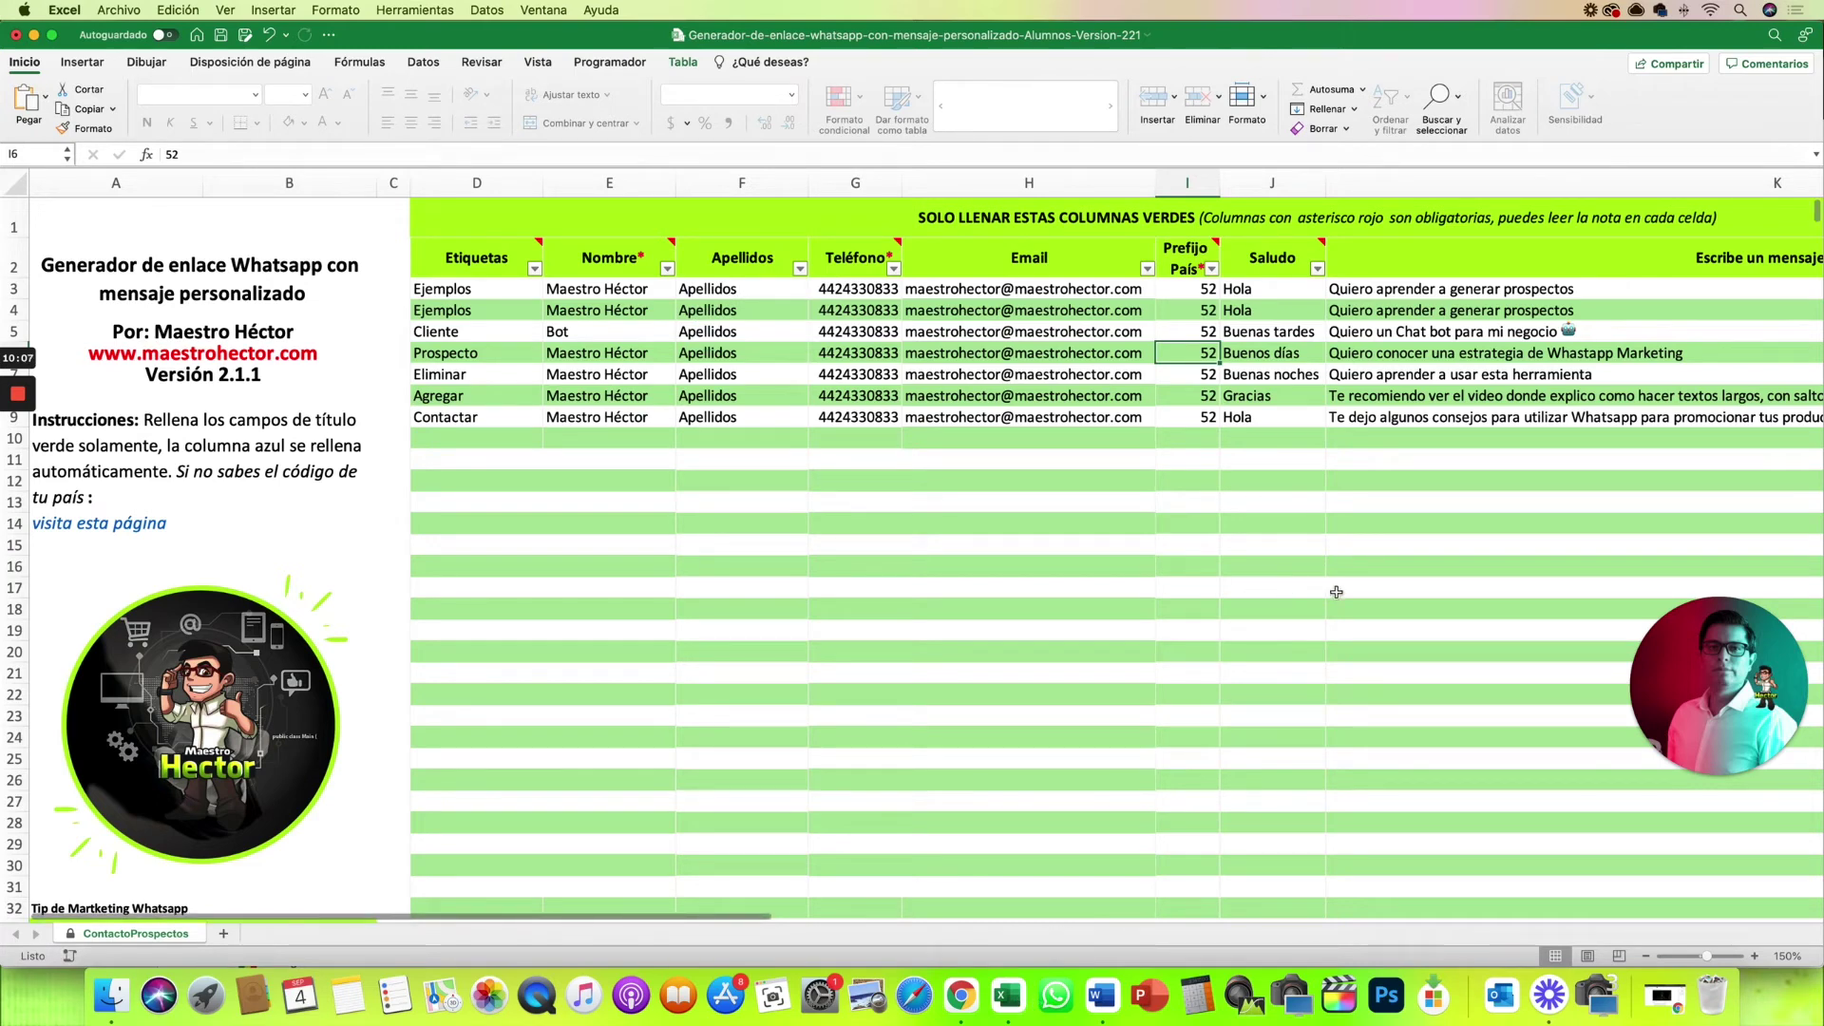
{"action": "scroll", "coordinate": [1360, 584], "scroll_direction": "right", "scroll_amount": 9}
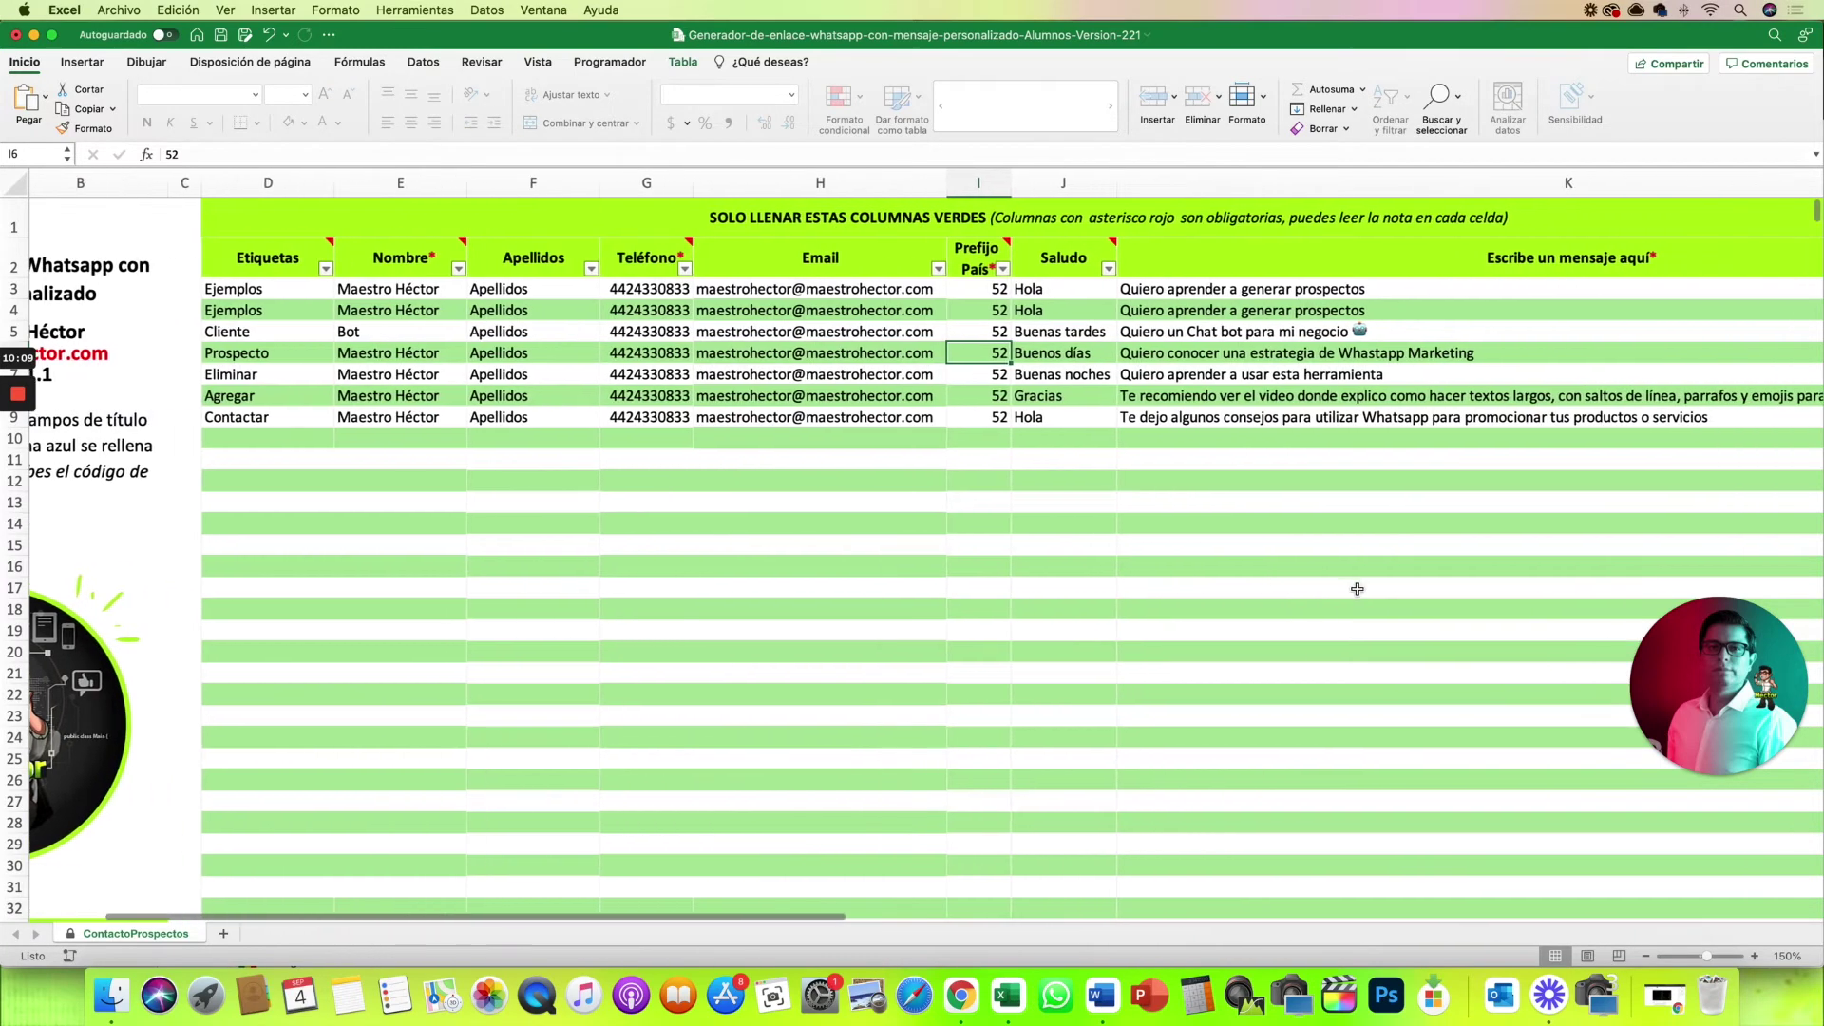
{"action": "scroll", "coordinate": [1357, 659], "scroll_direction": "left", "scroll_amount": 1}
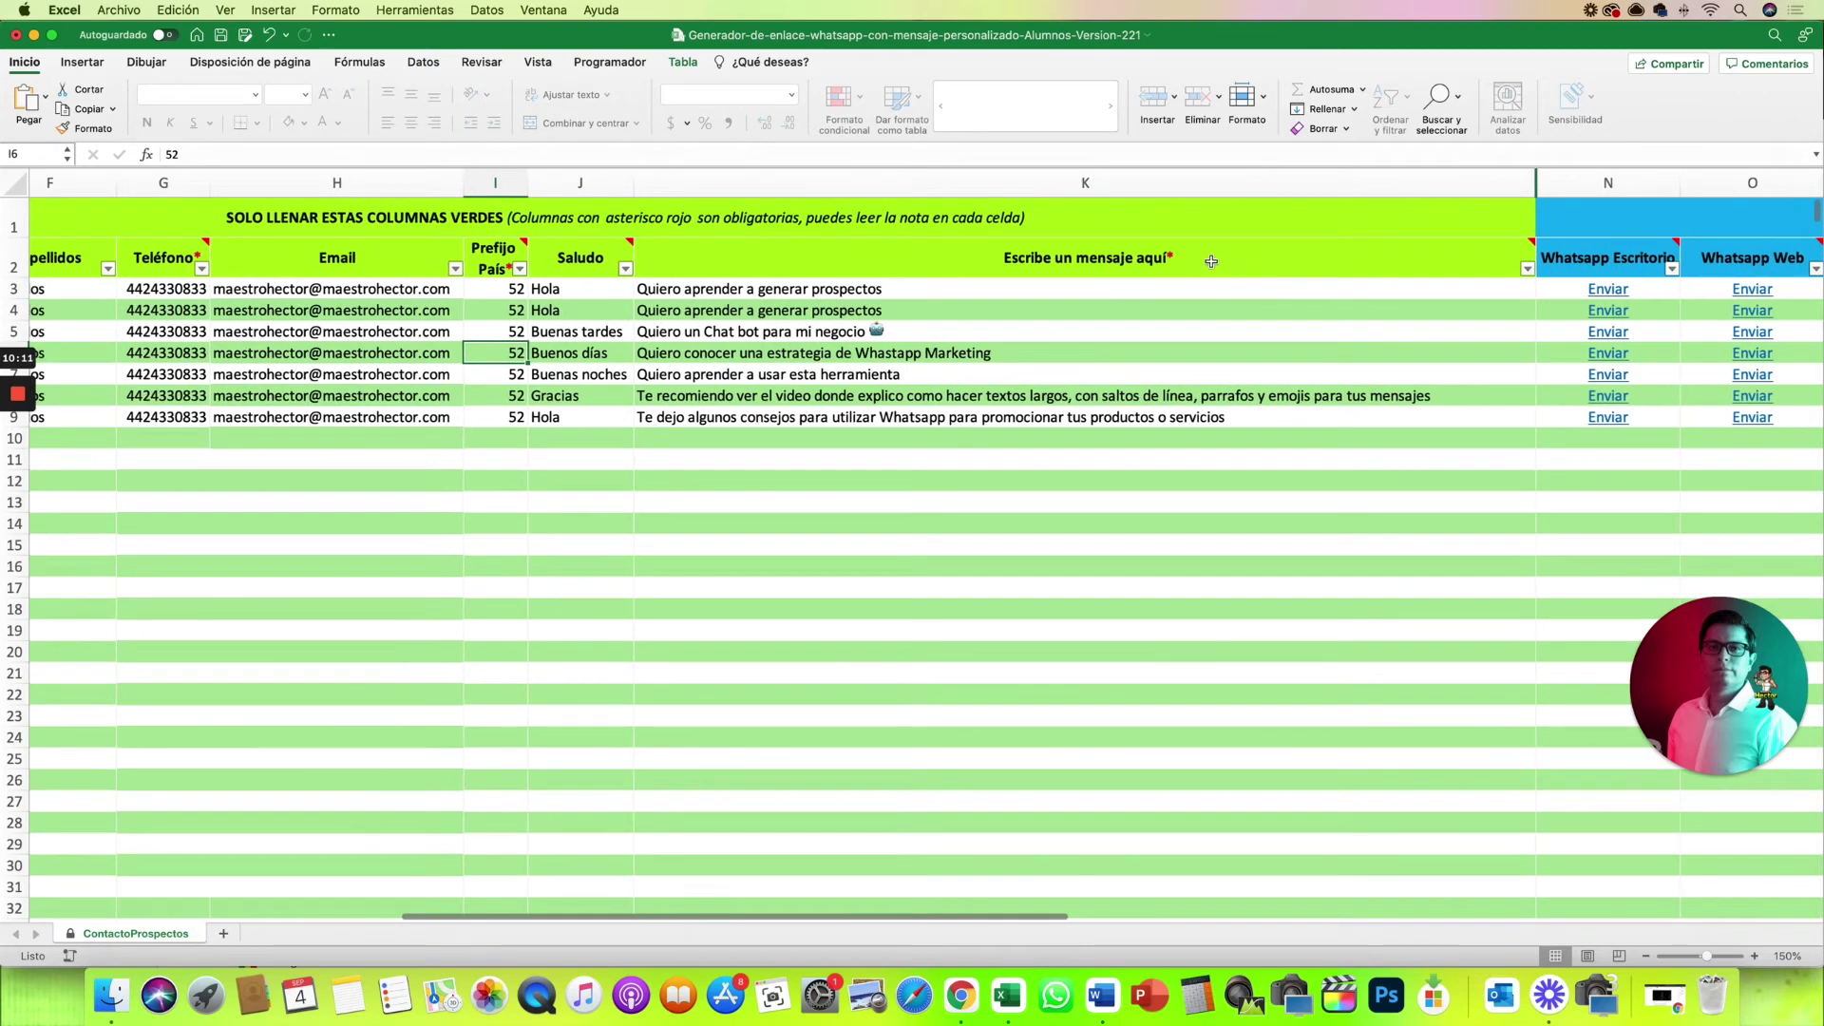
{"action": "scroll", "coordinate": [1187, 382], "scroll_direction": "right", "scroll_amount": 6}
{"action": "scroll", "coordinate": [1186, 382], "scroll_direction": "right", "scroll_amount": 1}
Read the message-length note from an empty message-column cell, then dismiss it at K17
{"action": "left_click", "coordinate": [875, 501]}
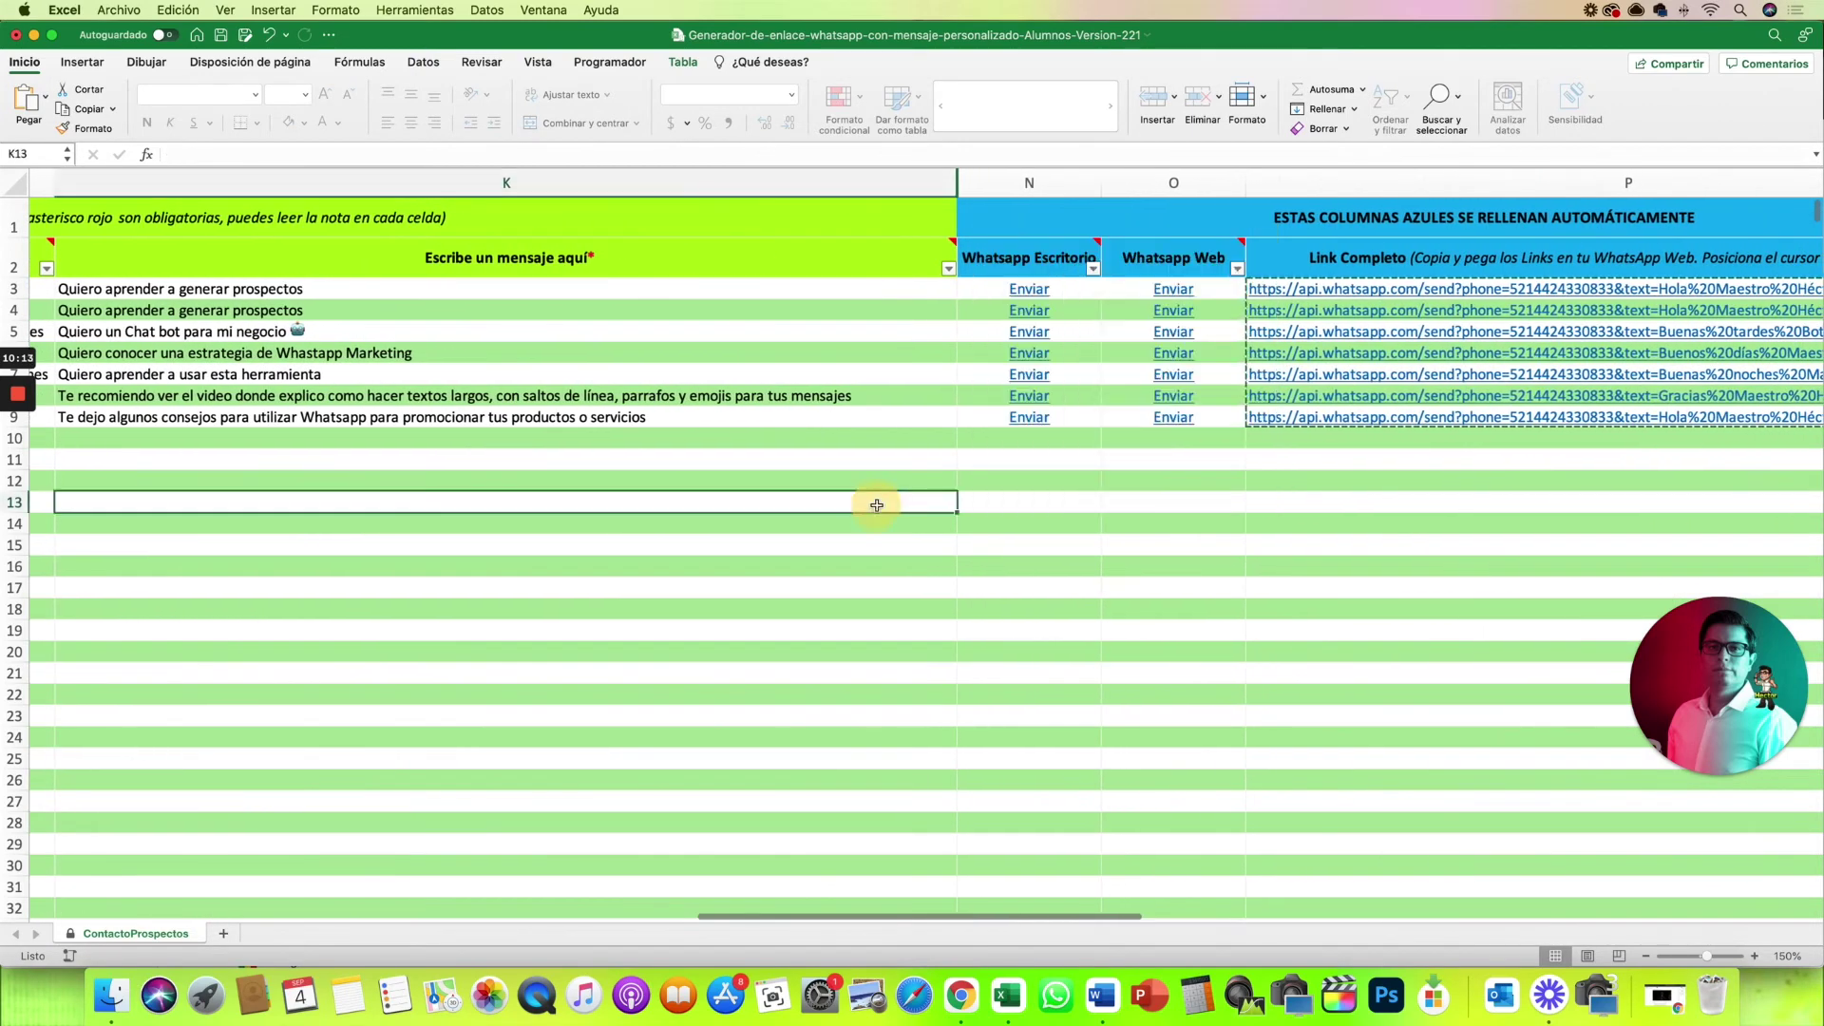
{"action": "mouse_move", "coordinate": [721, 258]}
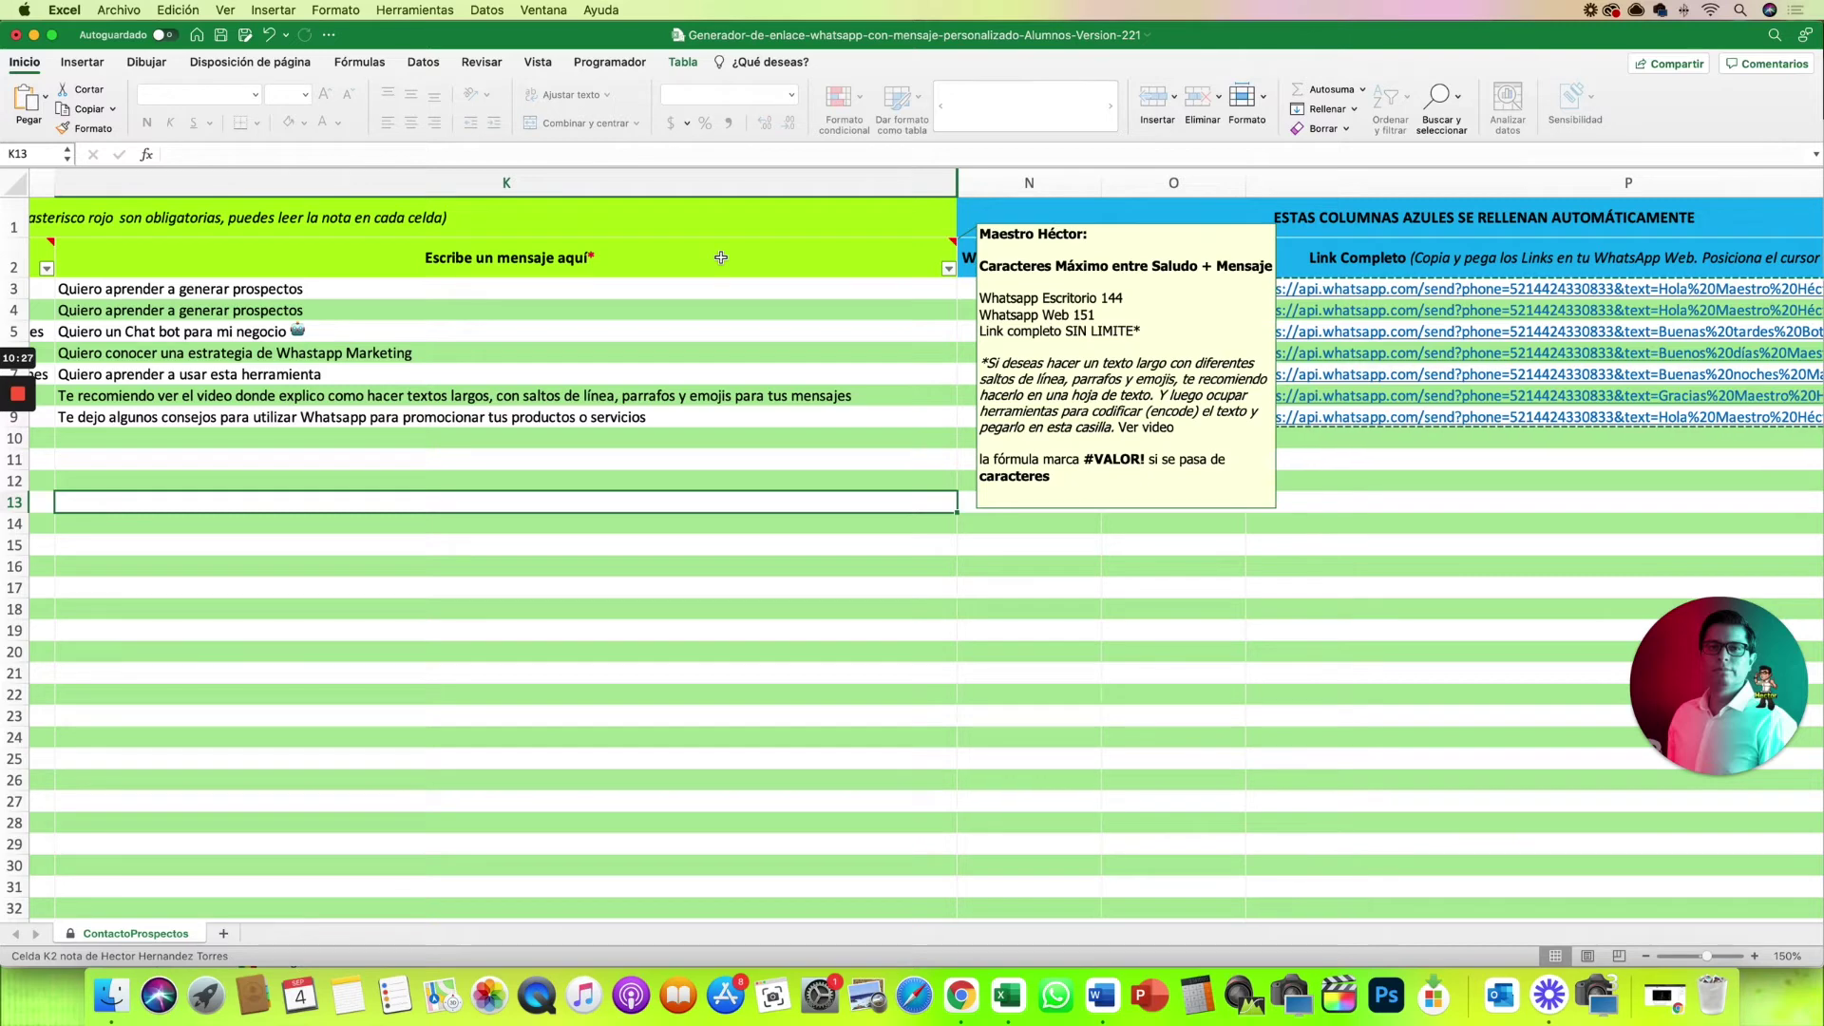
{"action": "left_click", "coordinate": [700, 589]}
{"action": "scroll", "coordinate": [700, 589], "scroll_direction": "left", "scroll_amount": 5}
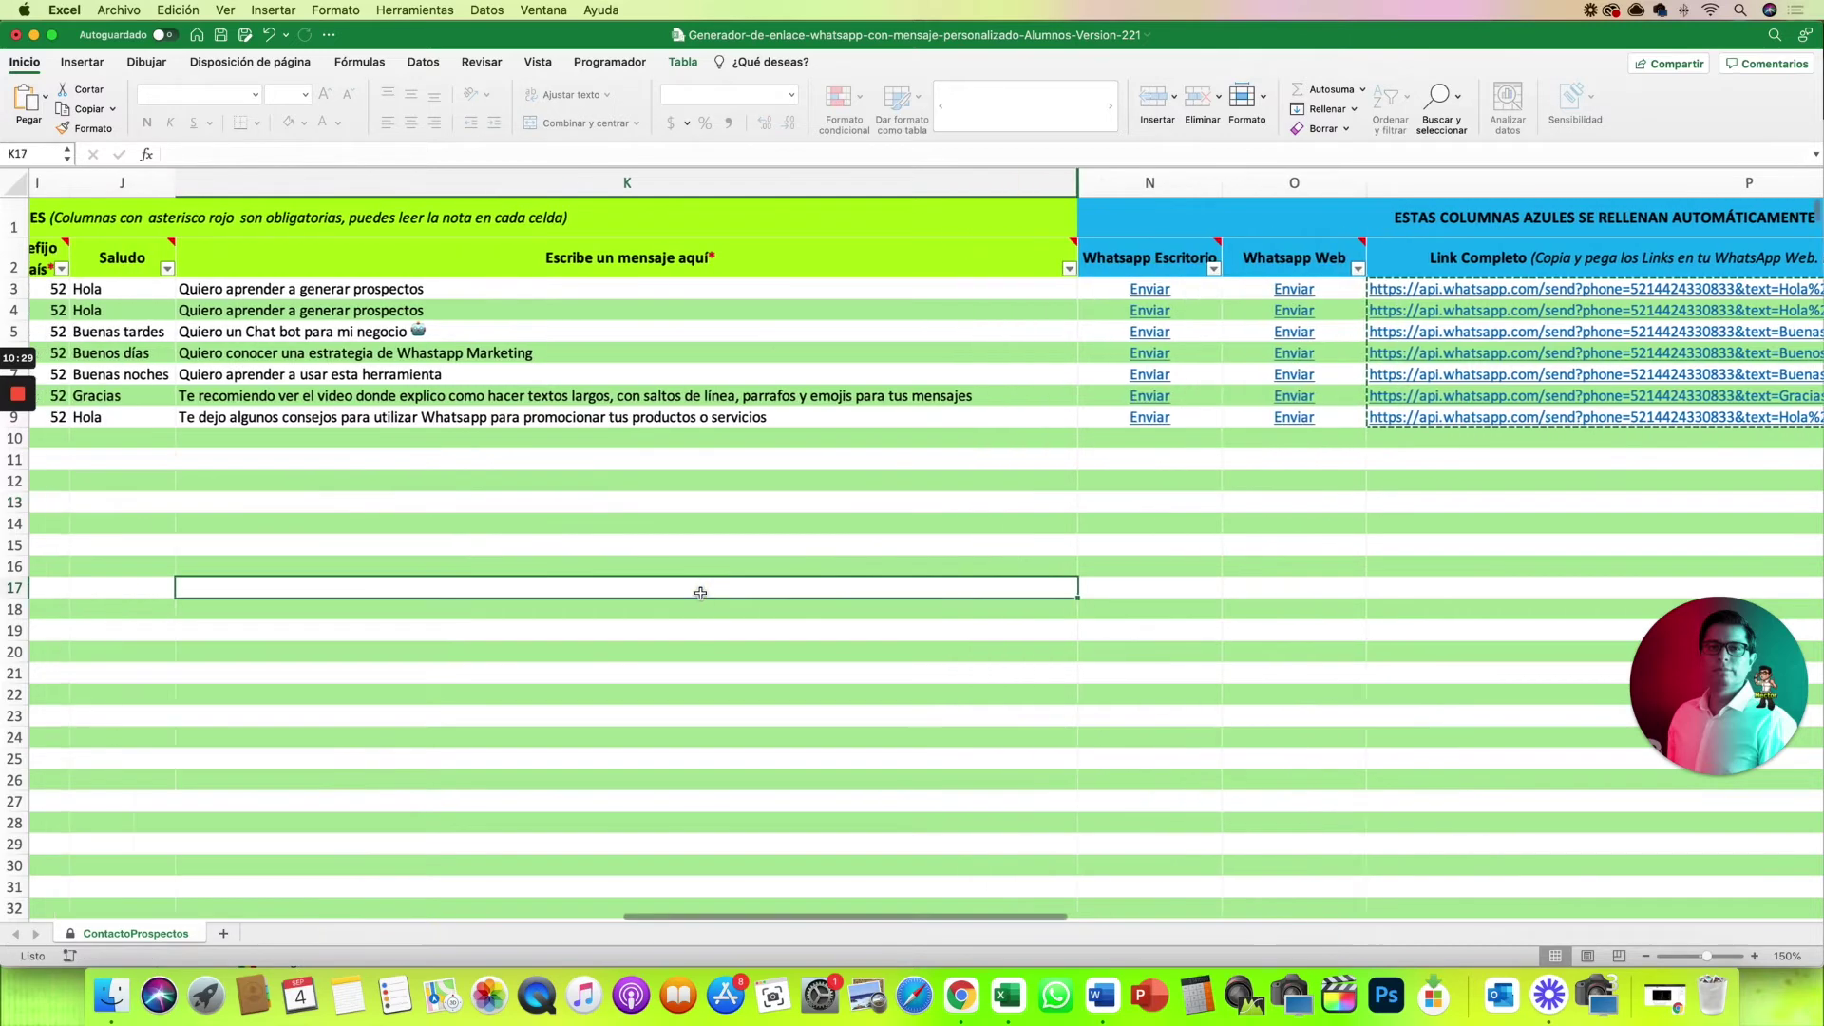
{"action": "scroll", "coordinate": [700, 591], "scroll_direction": "left", "scroll_amount": 5}
{"action": "scroll", "coordinate": [701, 592], "scroll_direction": "left", "scroll_amount": 3}
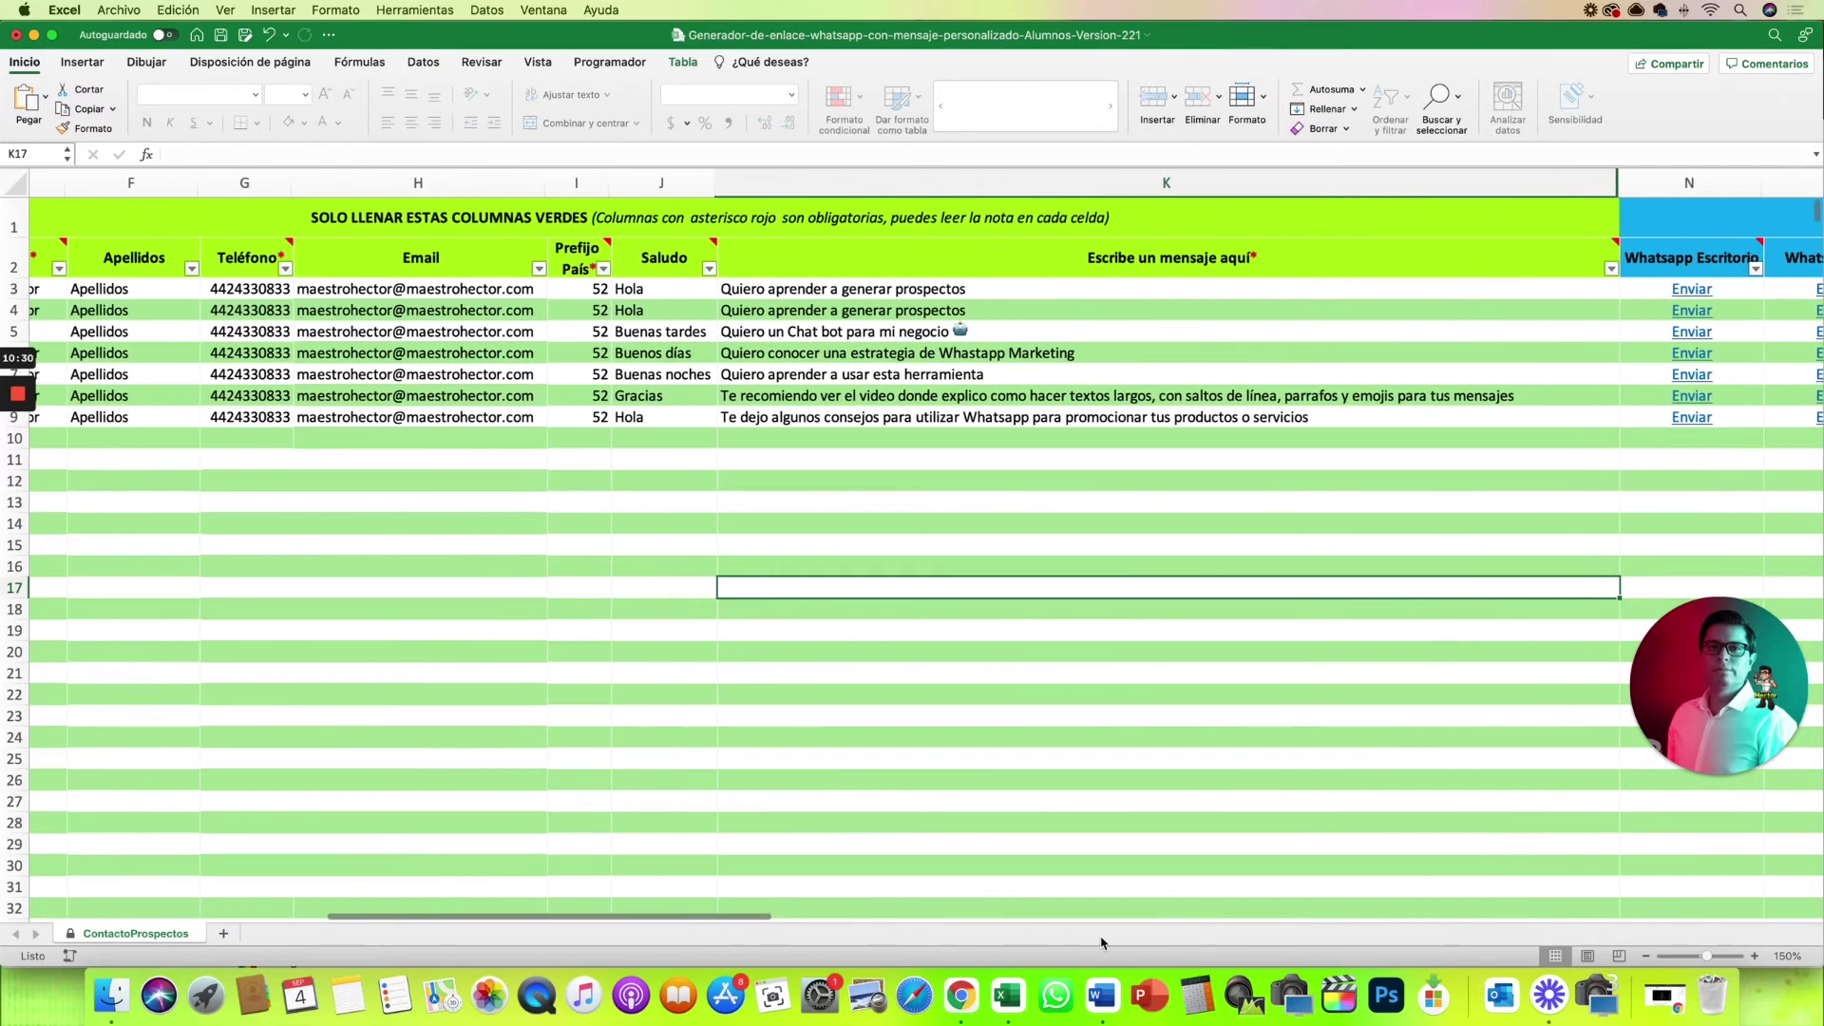
{"action": "left_click", "coordinate": [1100, 996]}
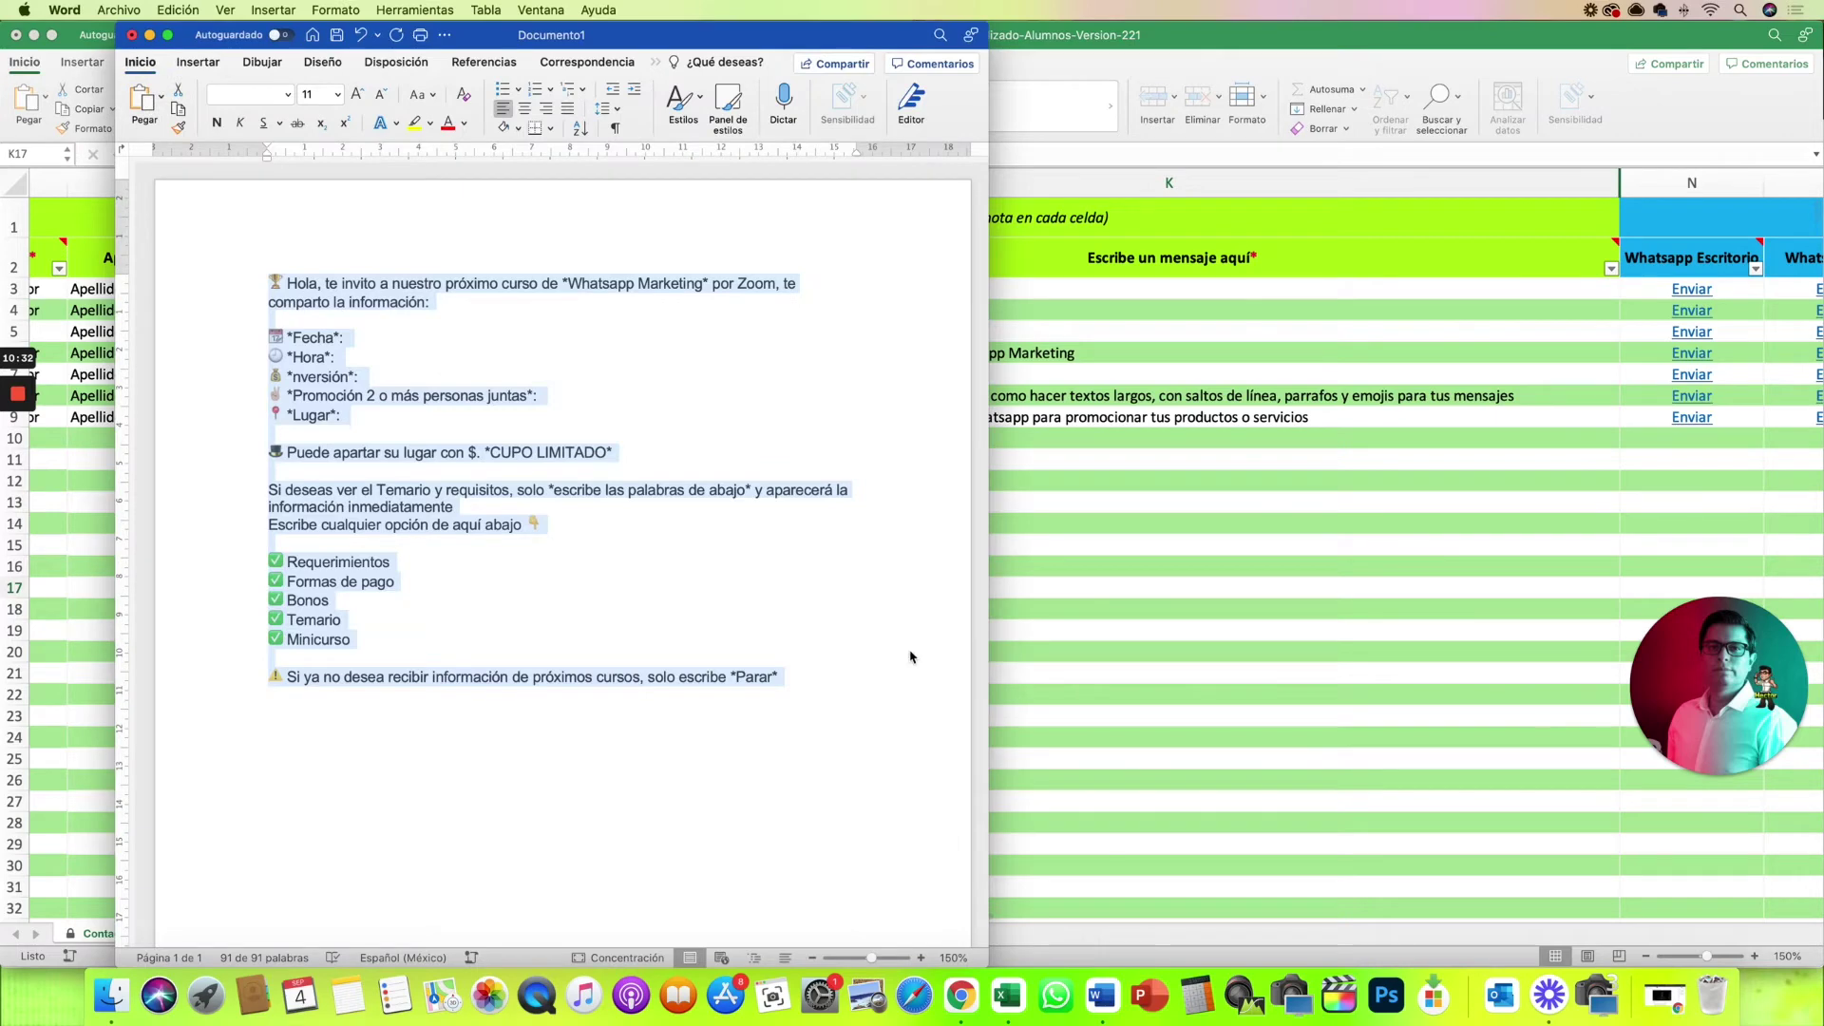
Select the entire Whatsapp Marketing course invitation text in Word
{"action": "left_click", "coordinate": [540, 627]}
{"action": "left_click_drag", "start_coordinate": [273, 282], "coordinate": [643, 691]}
{"action": "left_click", "coordinate": [1174, 518]}
{"action": "left_click", "coordinate": [1081, 419]}
Zoom the sheet out from 200% to 140%, then back in to 150%
{"action": "scroll", "coordinate": [1077, 433], "scroll_direction": "up", "scroll_amount": 5}
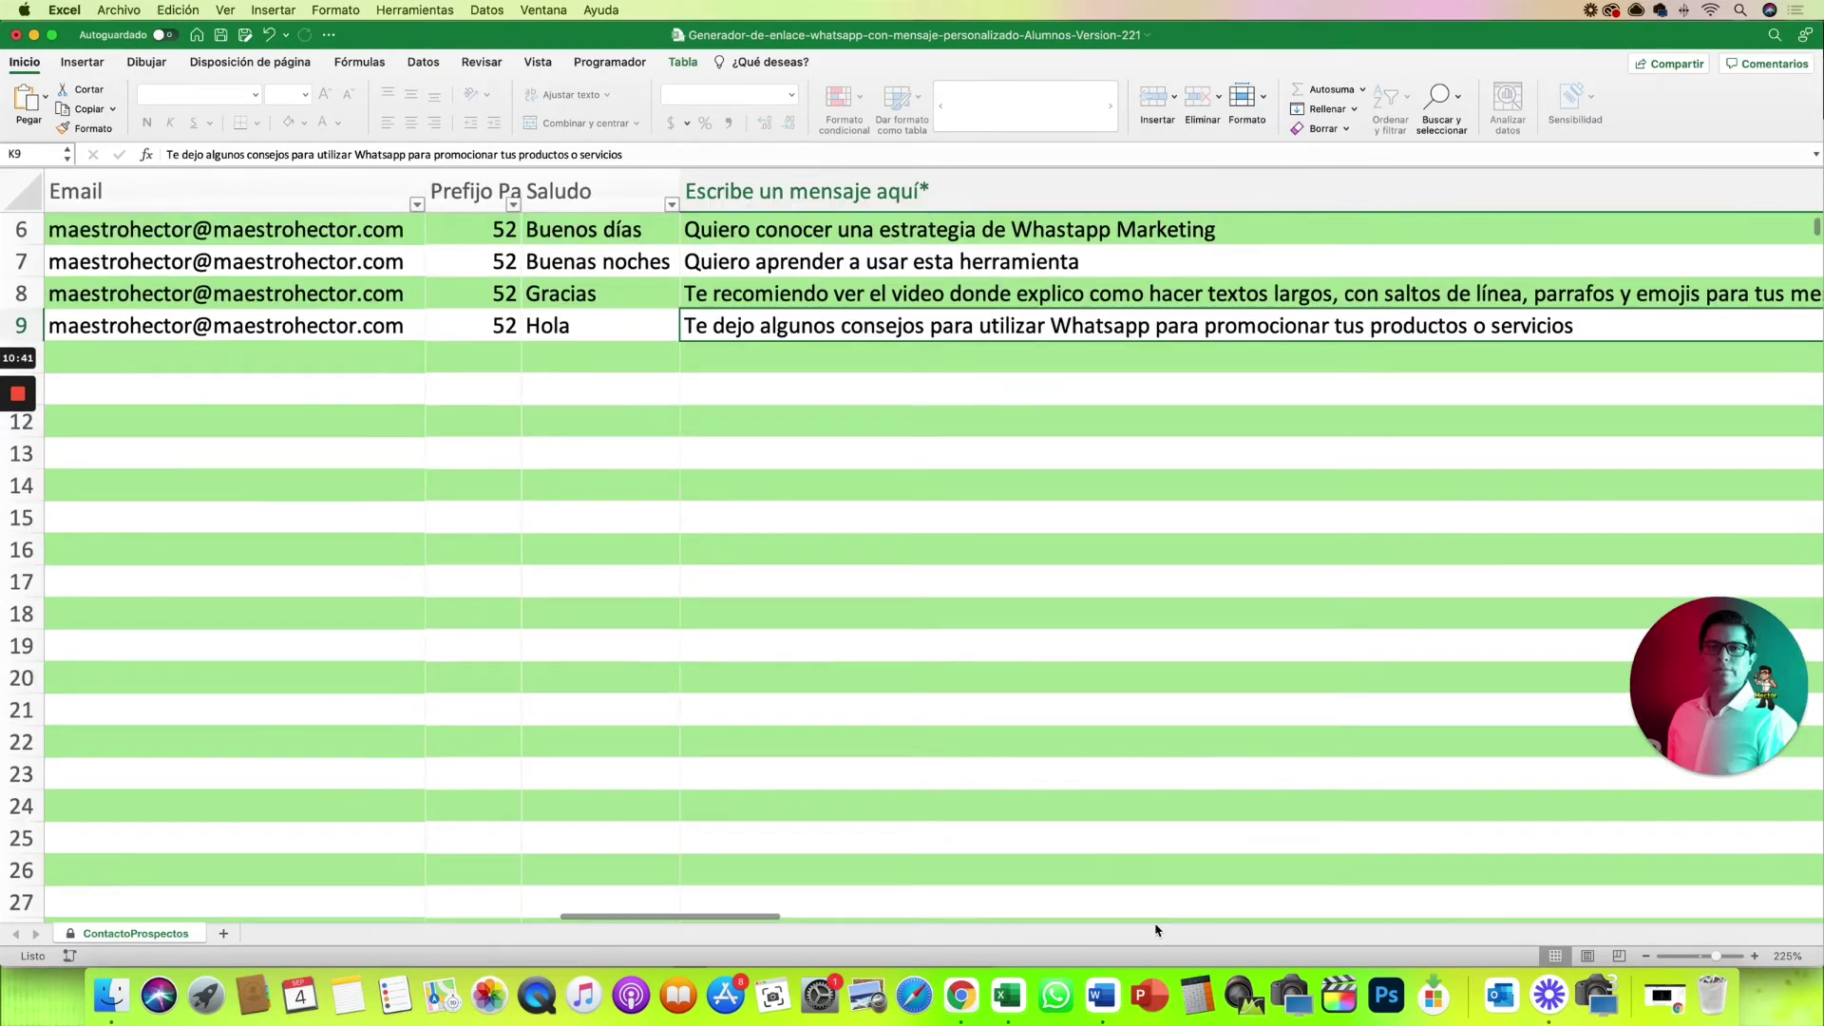
{"action": "left_click", "coordinate": [1646, 957]}
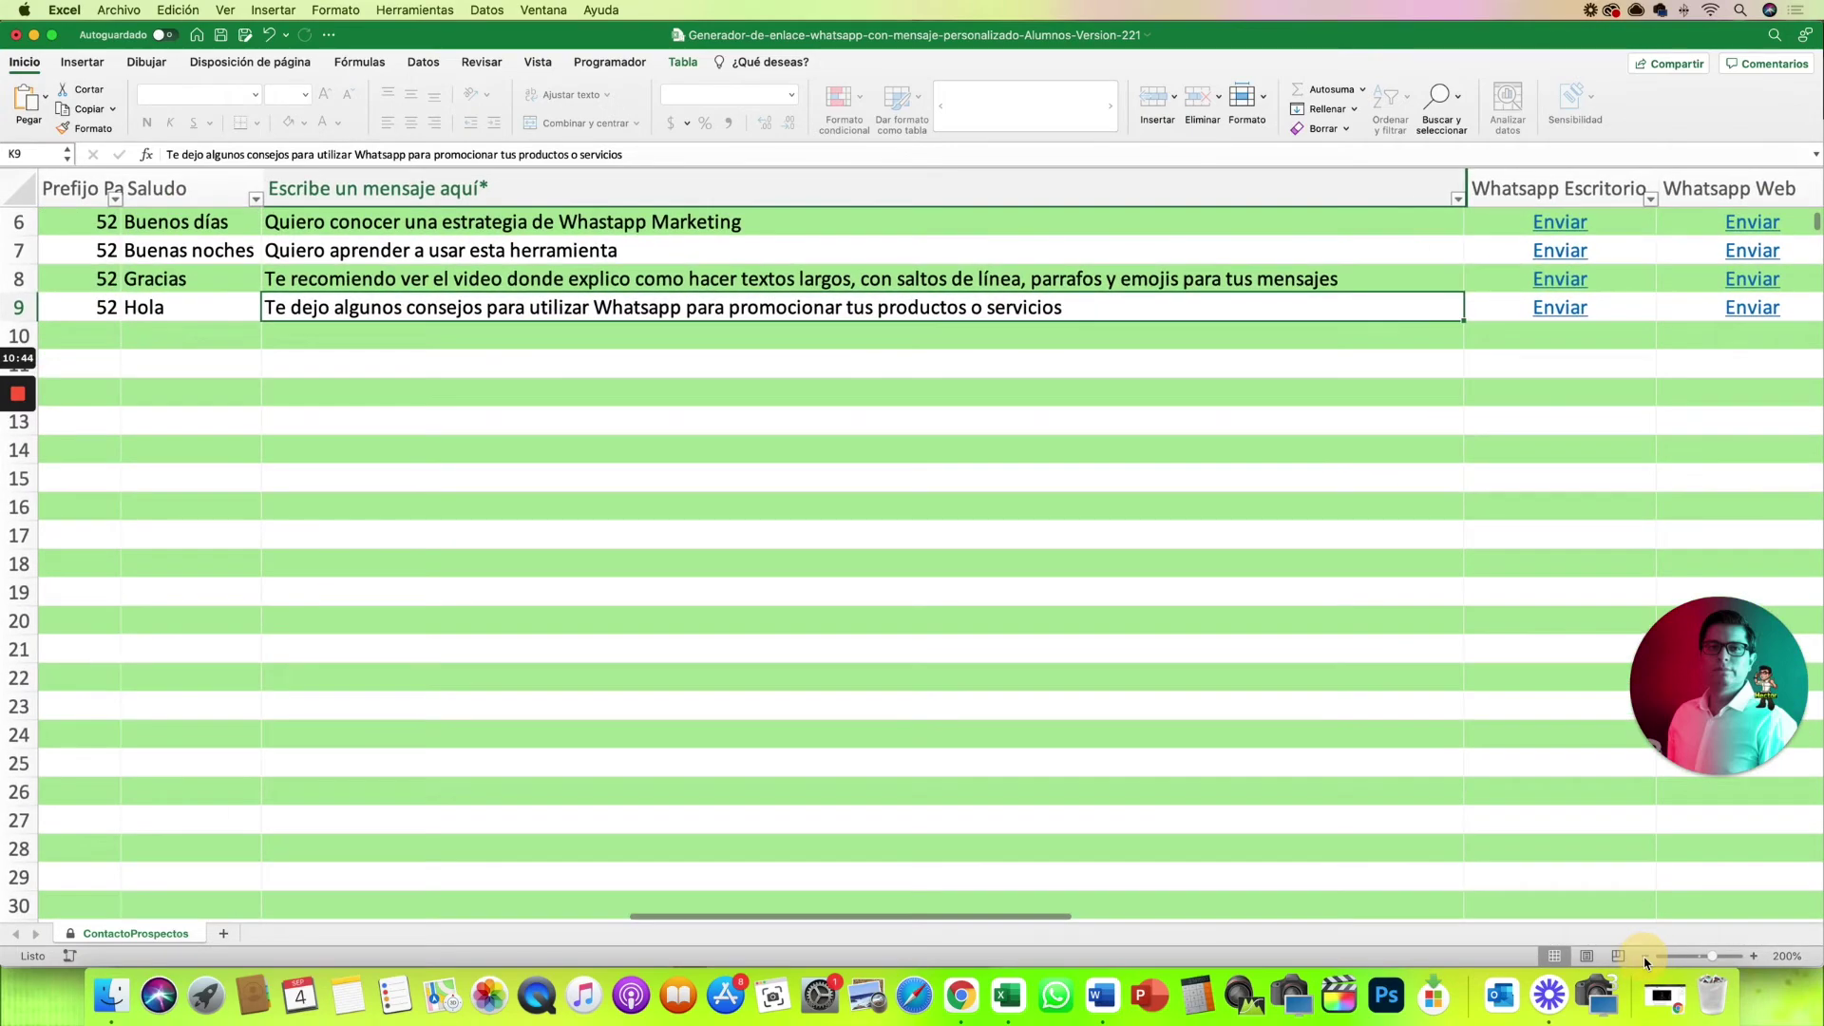
{"action": "left_click", "coordinate": [1646, 957]}
{"action": "left_click", "coordinate": [1646, 956]}
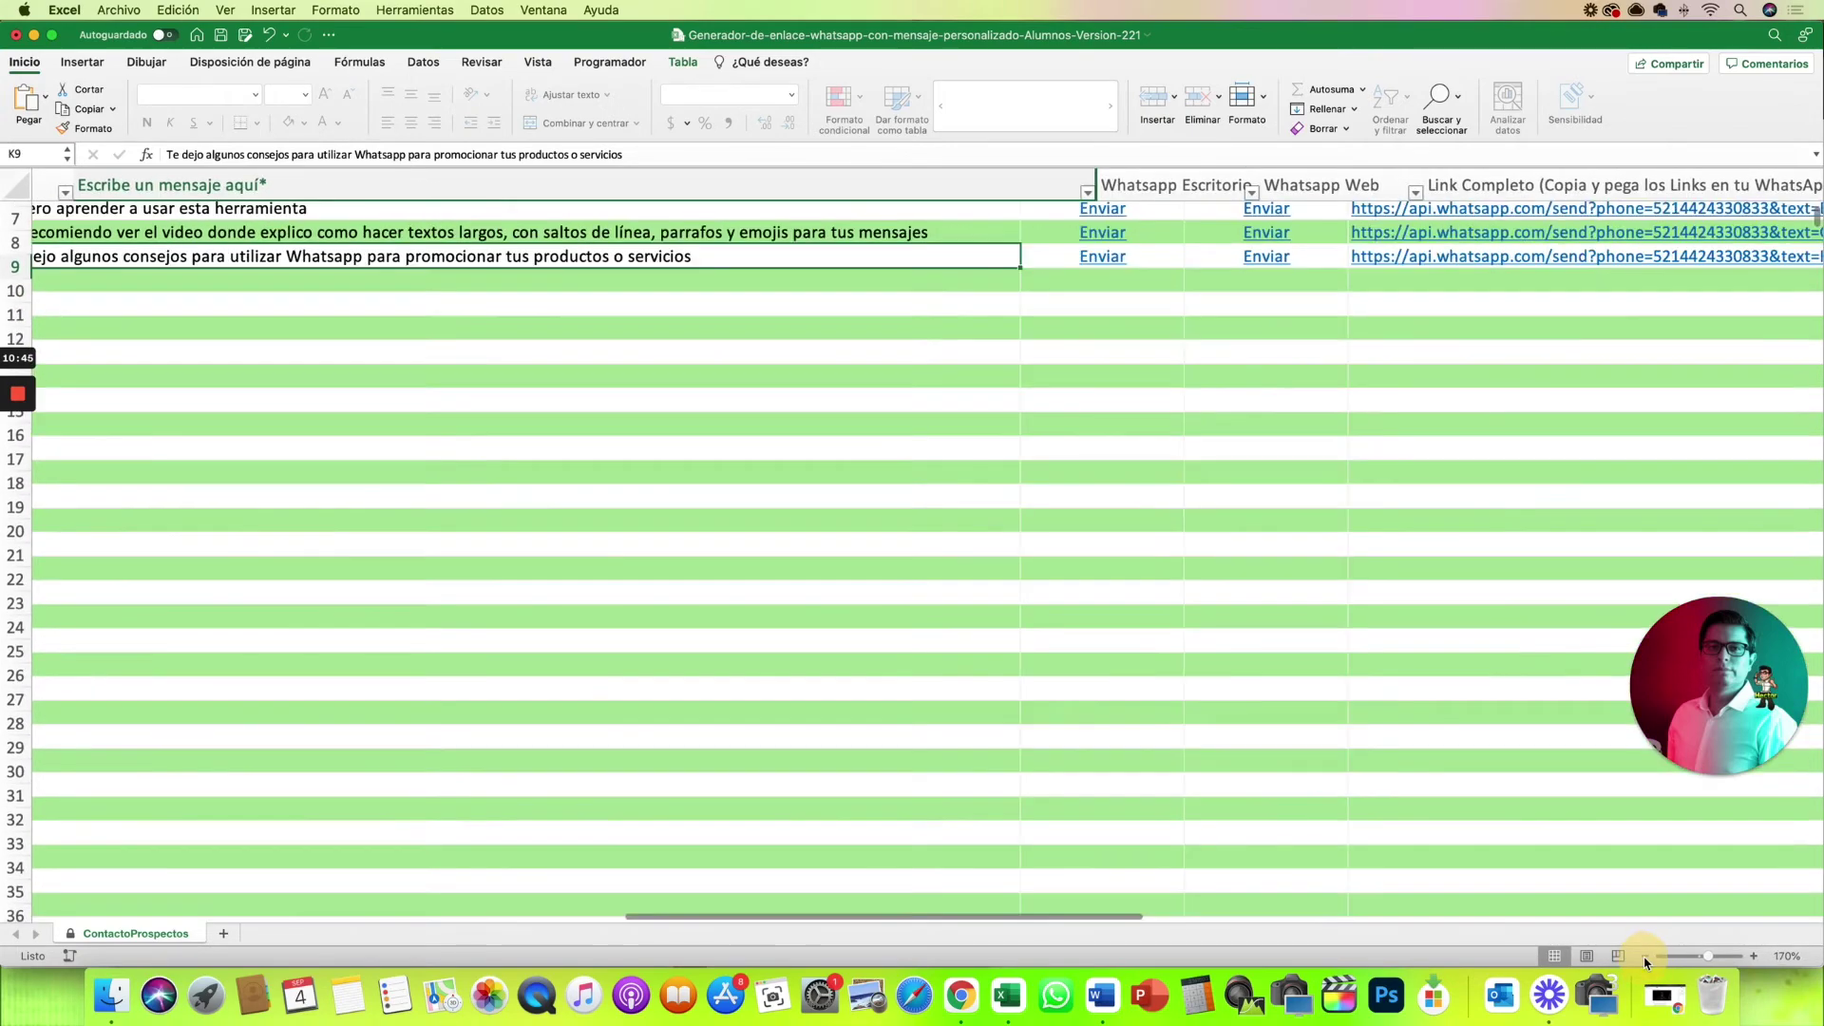
{"action": "left_click", "coordinate": [1646, 956]}
{"action": "left_click", "coordinate": [1646, 957]}
{"action": "scroll", "coordinate": [728, 531], "scroll_direction": "left", "scroll_amount": 10}
{"action": "scroll", "coordinate": [760, 546], "scroll_direction": "down", "scroll_amount": 1}
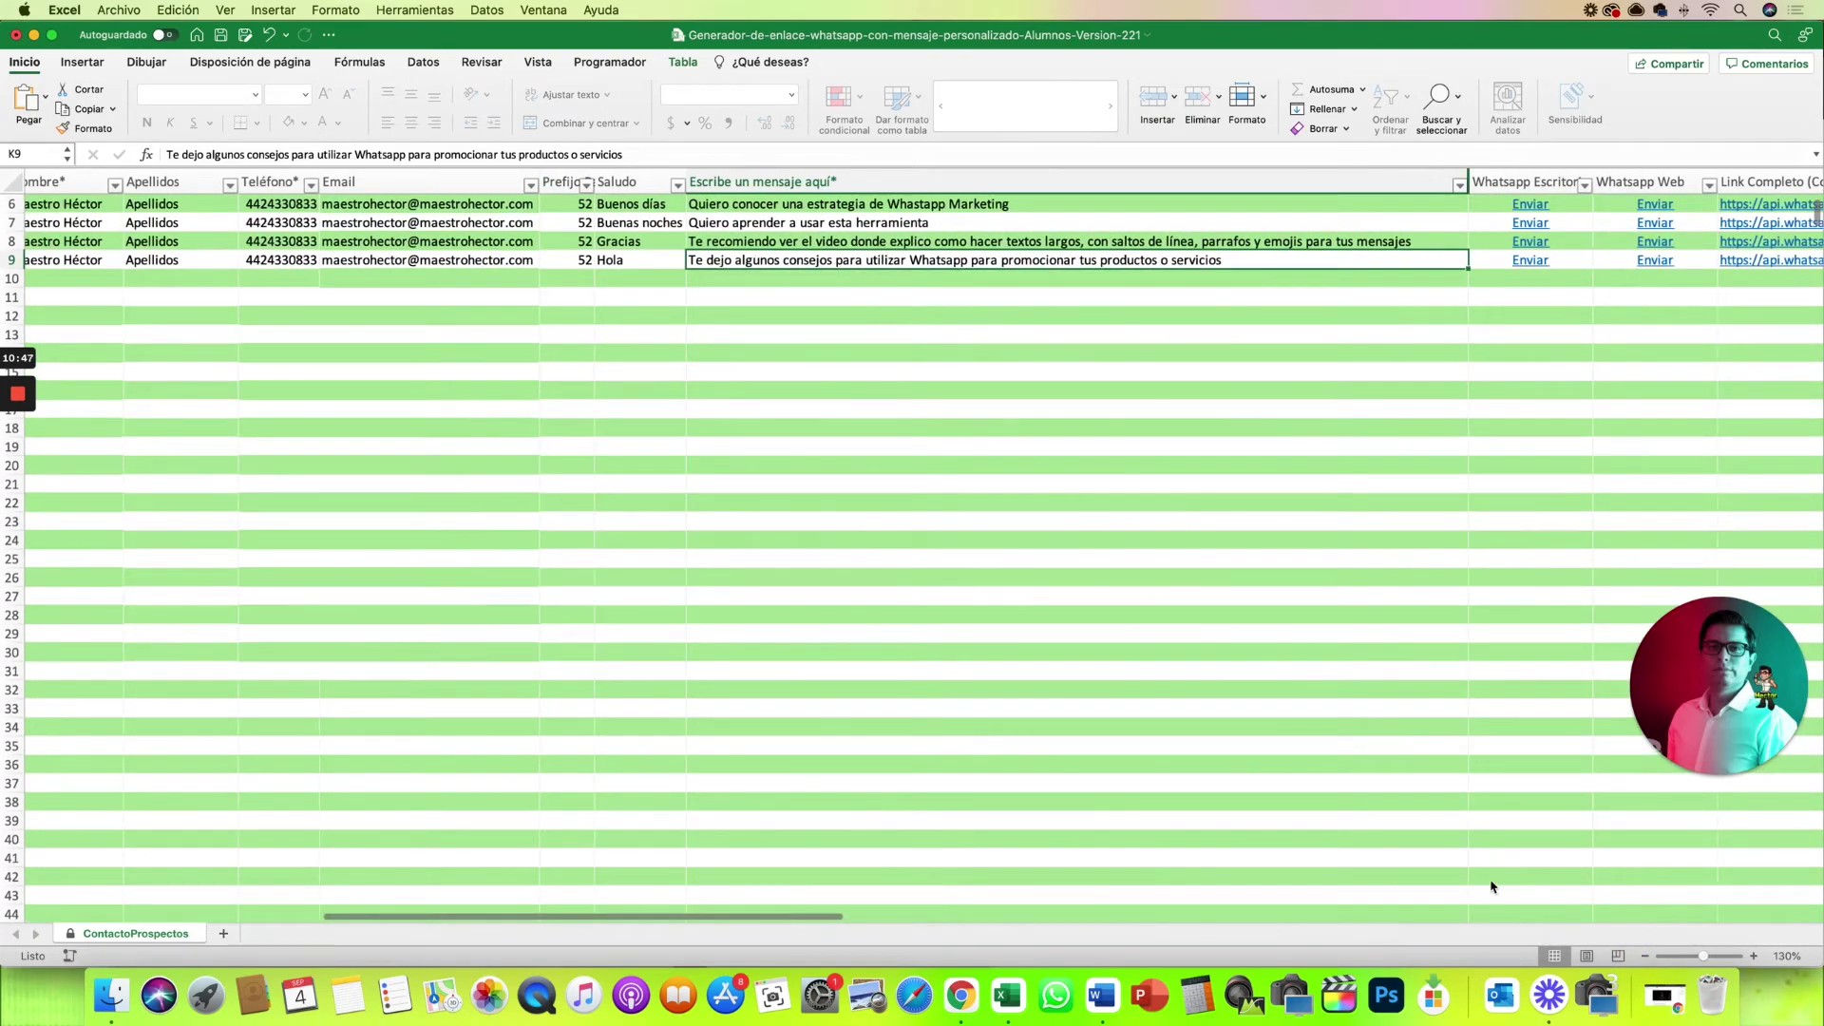
{"action": "scroll", "coordinate": [1490, 886], "scroll_direction": "left", "scroll_amount": 5}
{"action": "left_click", "coordinate": [1752, 957]}
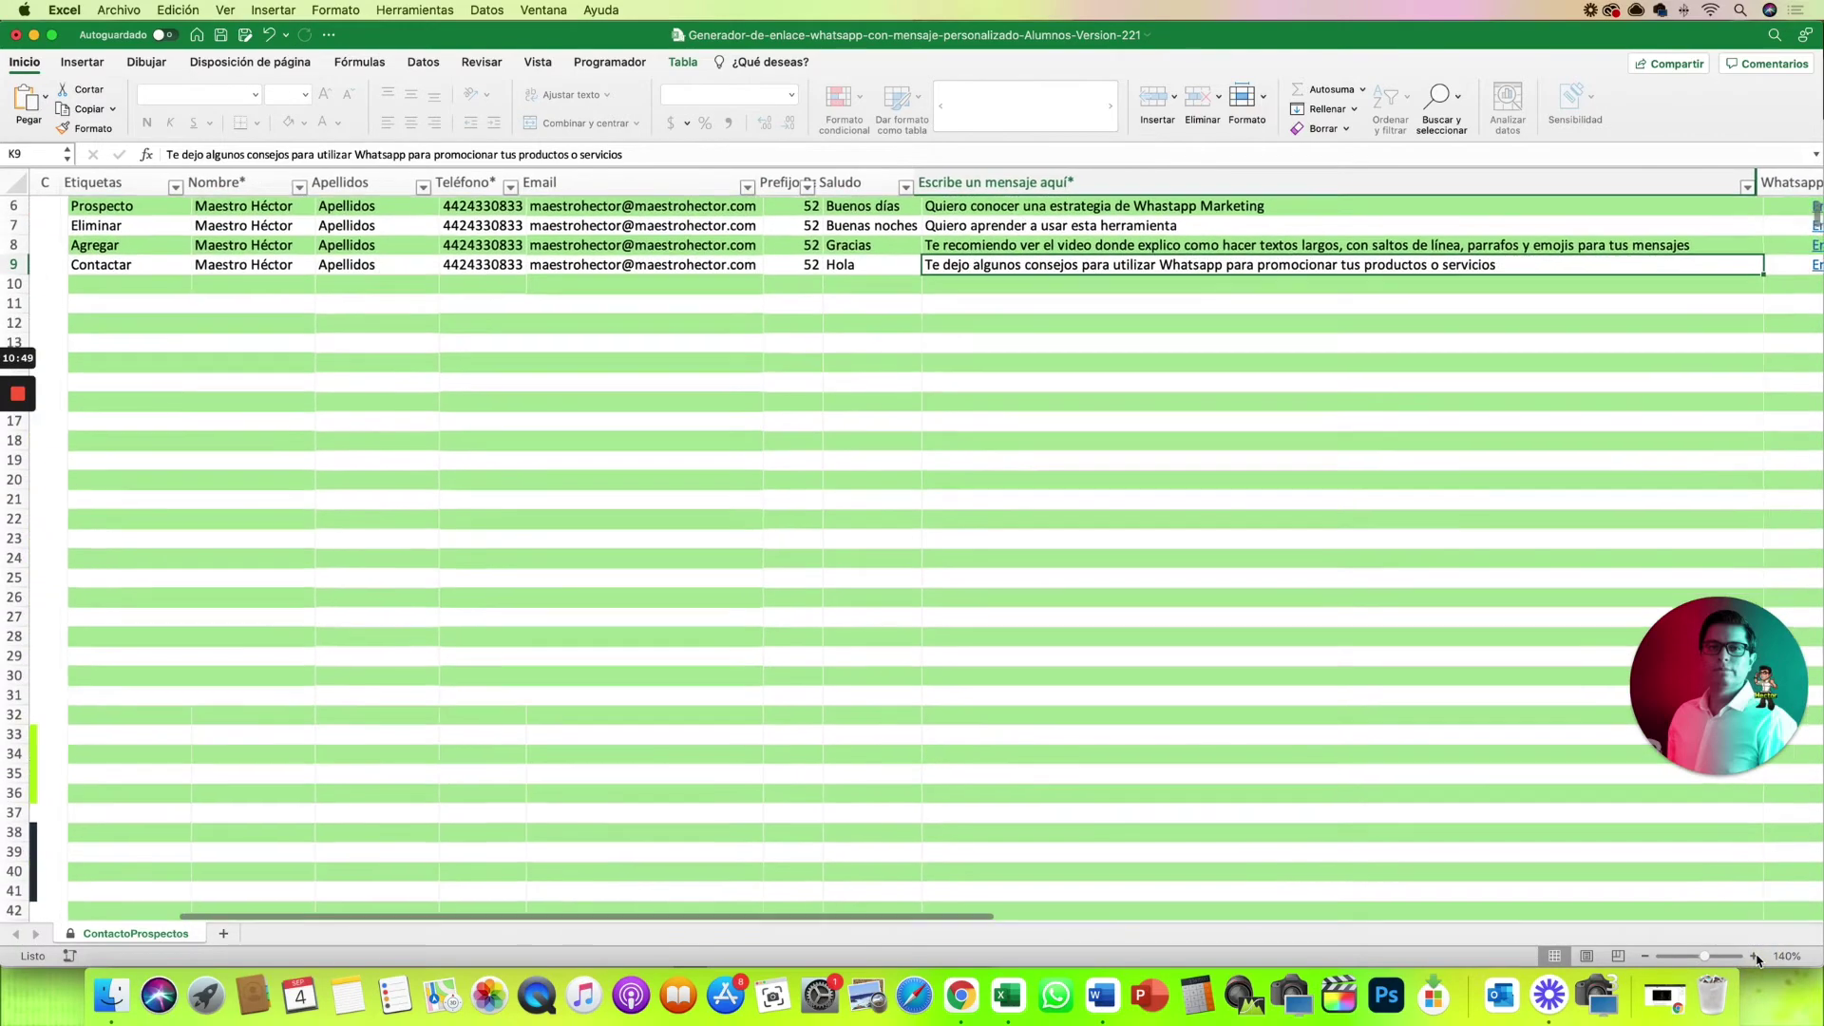
{"action": "left_click", "coordinate": [1753, 958]}
{"action": "scroll", "coordinate": [1233, 559], "scroll_direction": "up", "scroll_amount": 3}
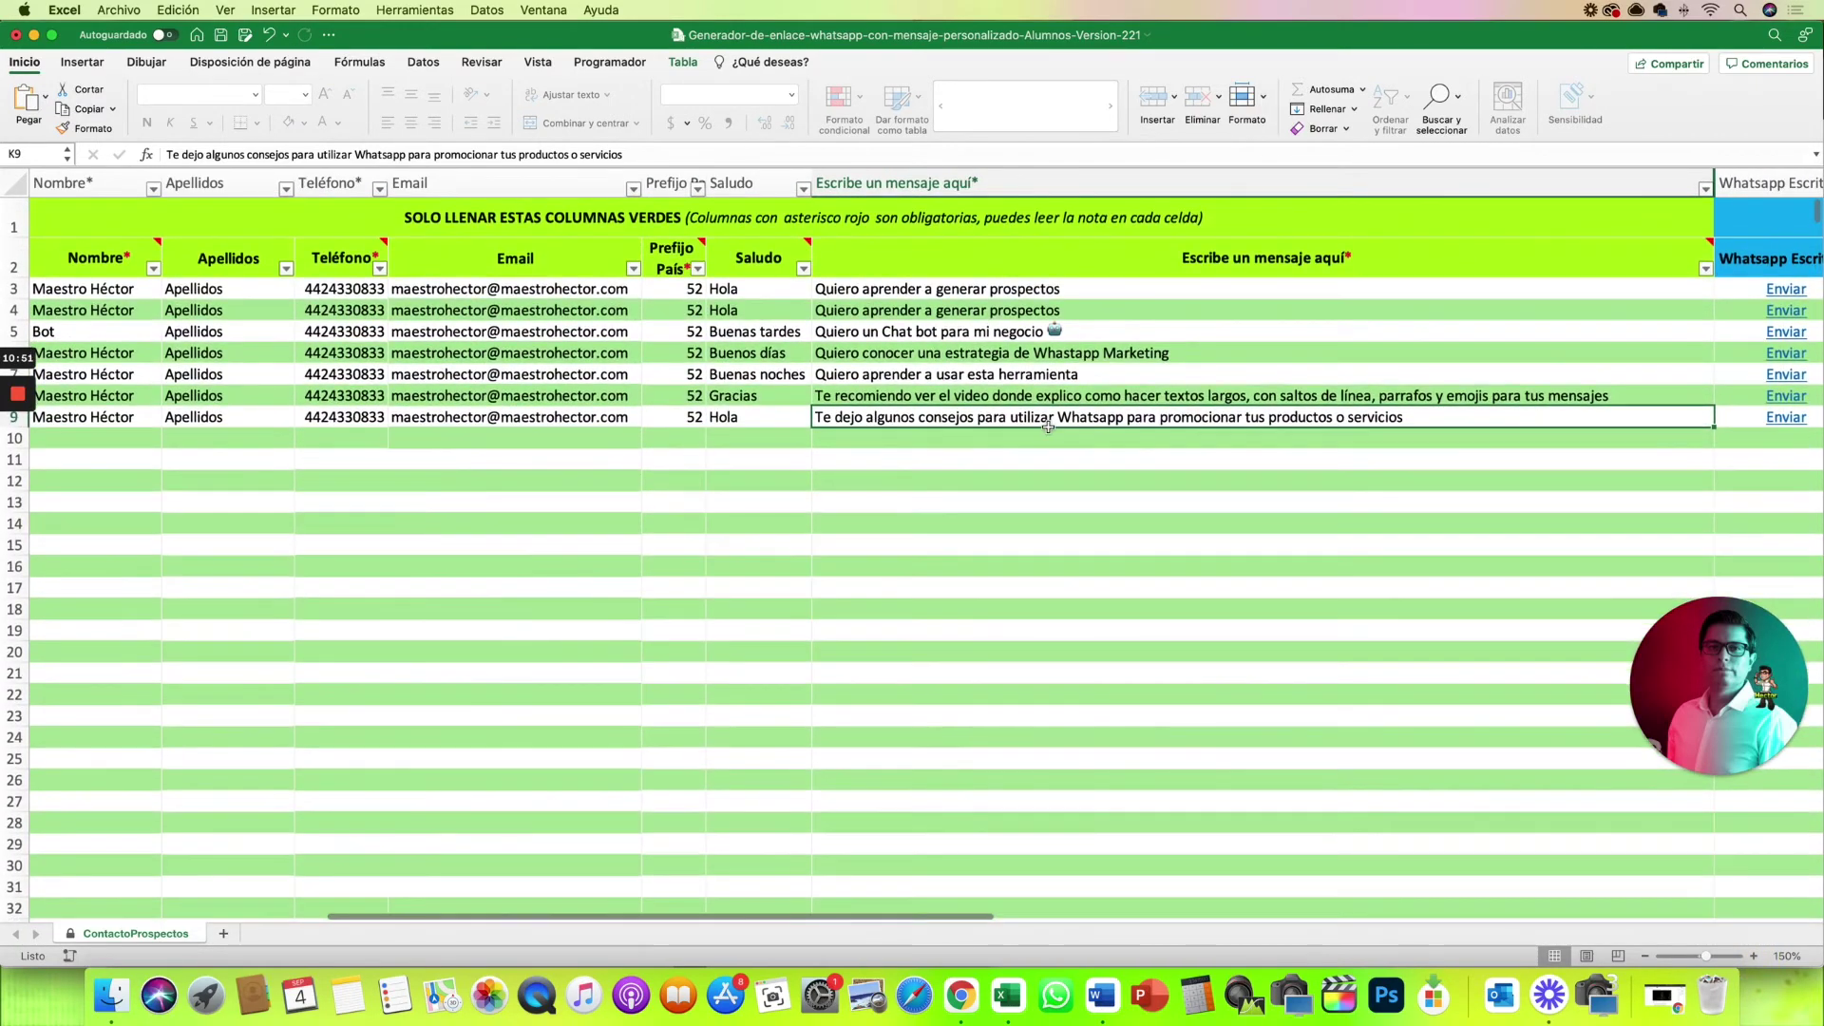
Paste the whole invitation into K10 via the formula bar, after undoing a paste that spread across rows
{"action": "left_click", "coordinate": [1024, 436]}
{"action": "key", "text": "super+v"}
{"action": "scroll", "coordinate": [1231, 561], "scroll_direction": "right", "scroll_amount": 1}
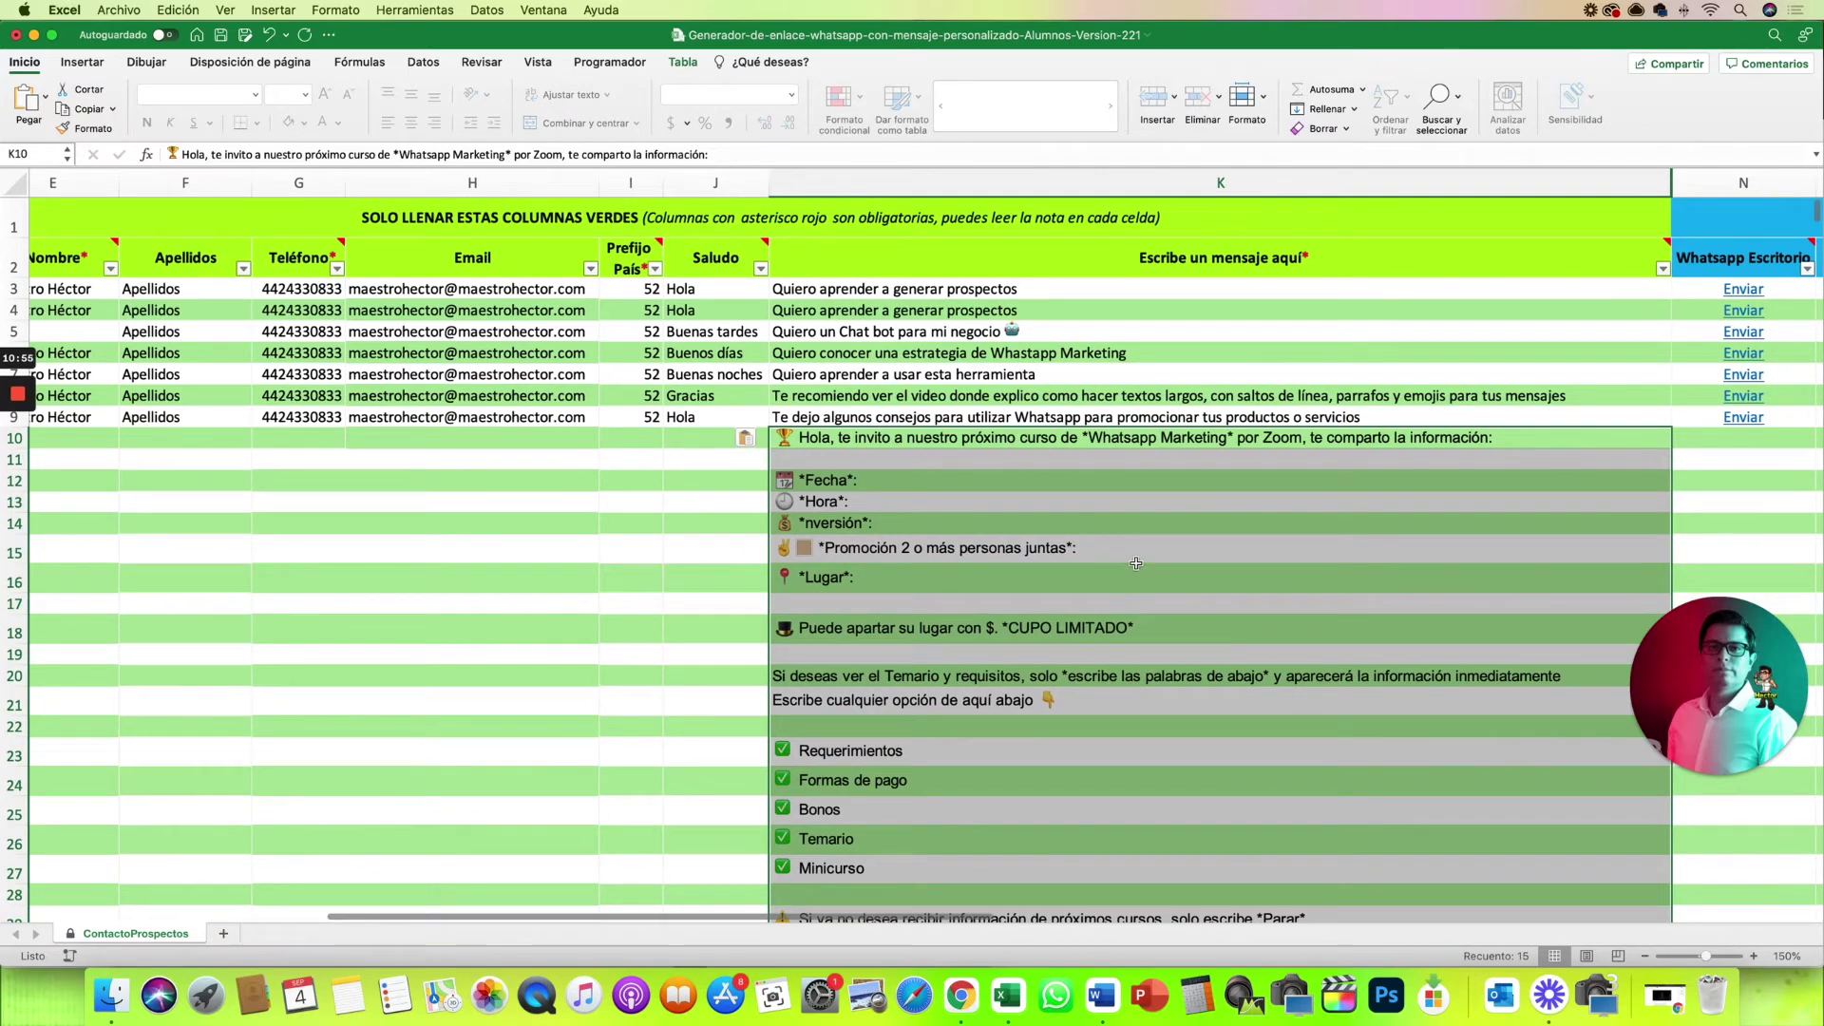
{"action": "left_click", "coordinate": [273, 38]}
{"action": "left_click", "coordinate": [225, 153]}
{"action": "type", "text": "⚠ Si ya no desea recibir información de próximos cursos, solo escribe *Parar*"}
{"action": "left_click", "coordinate": [1382, 560]}
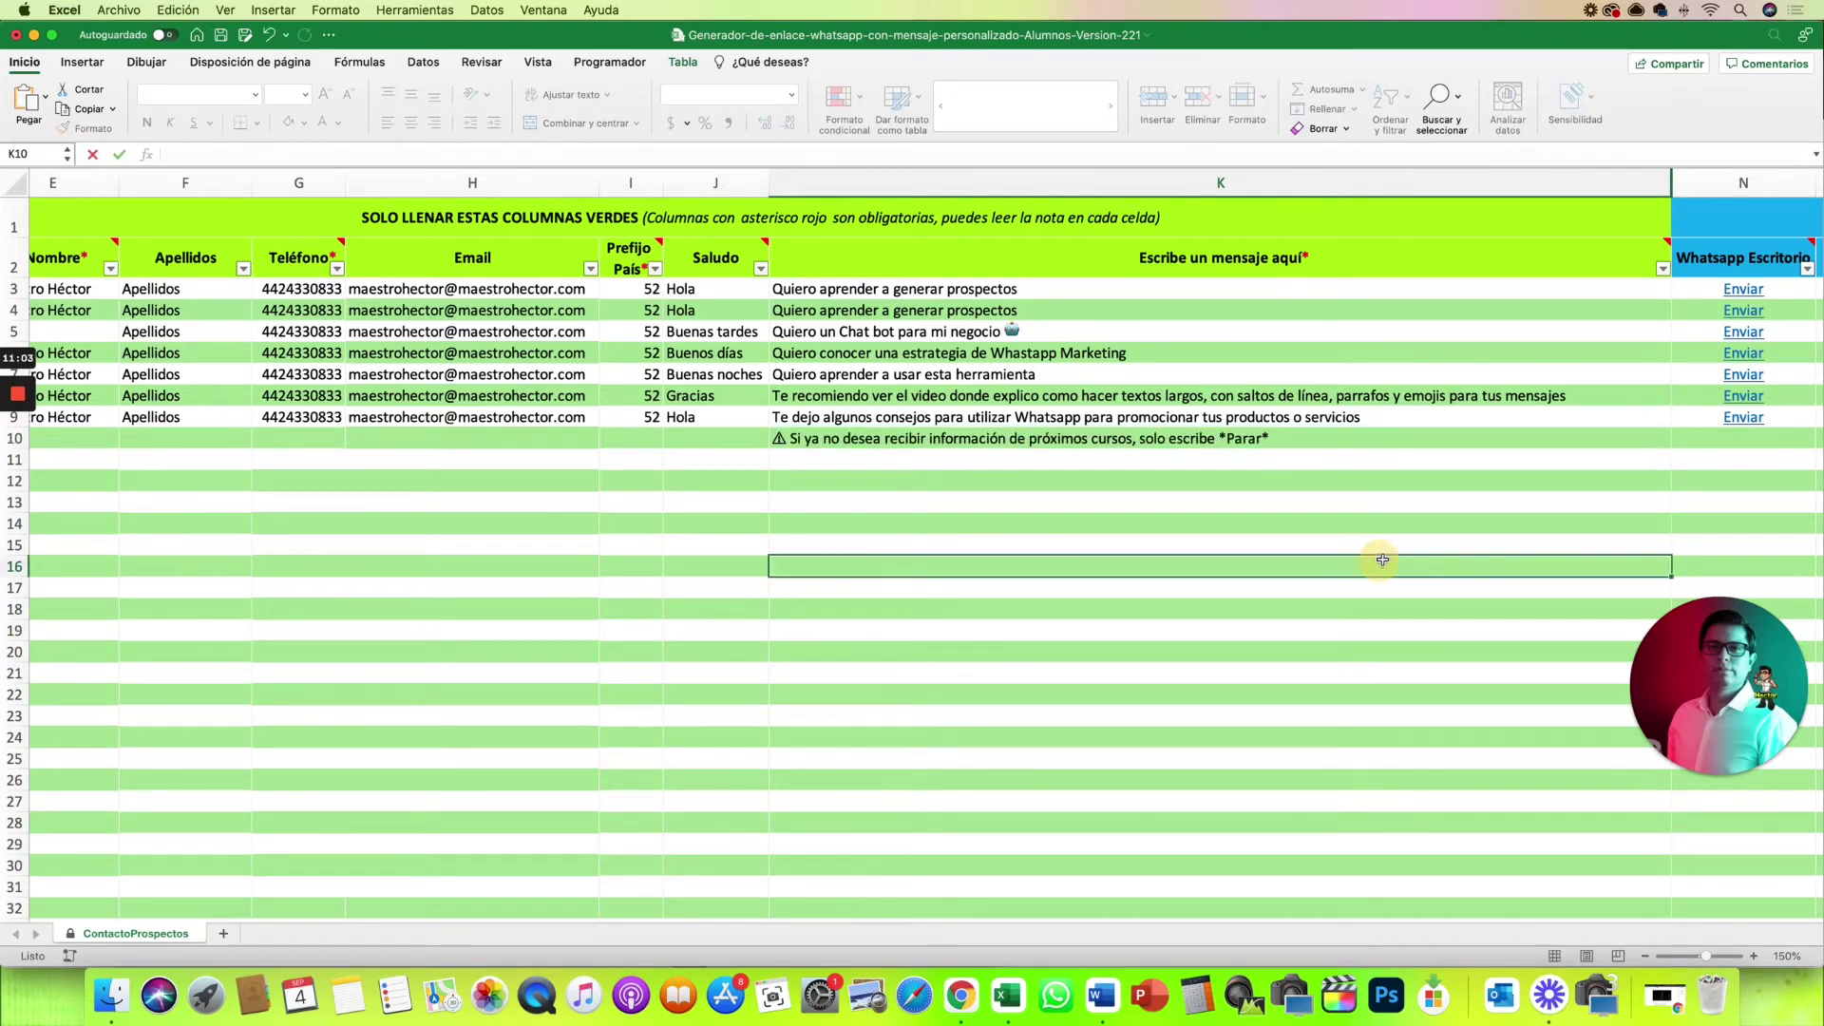
Fill row 10 by copying row 9's contact details down, entering prefix 52 and confirming G10's phone
{"action": "scroll", "coordinate": [1425, 523], "scroll_direction": "right", "scroll_amount": 5}
{"action": "scroll", "coordinate": [1481, 475], "scroll_direction": "right", "scroll_amount": 2}
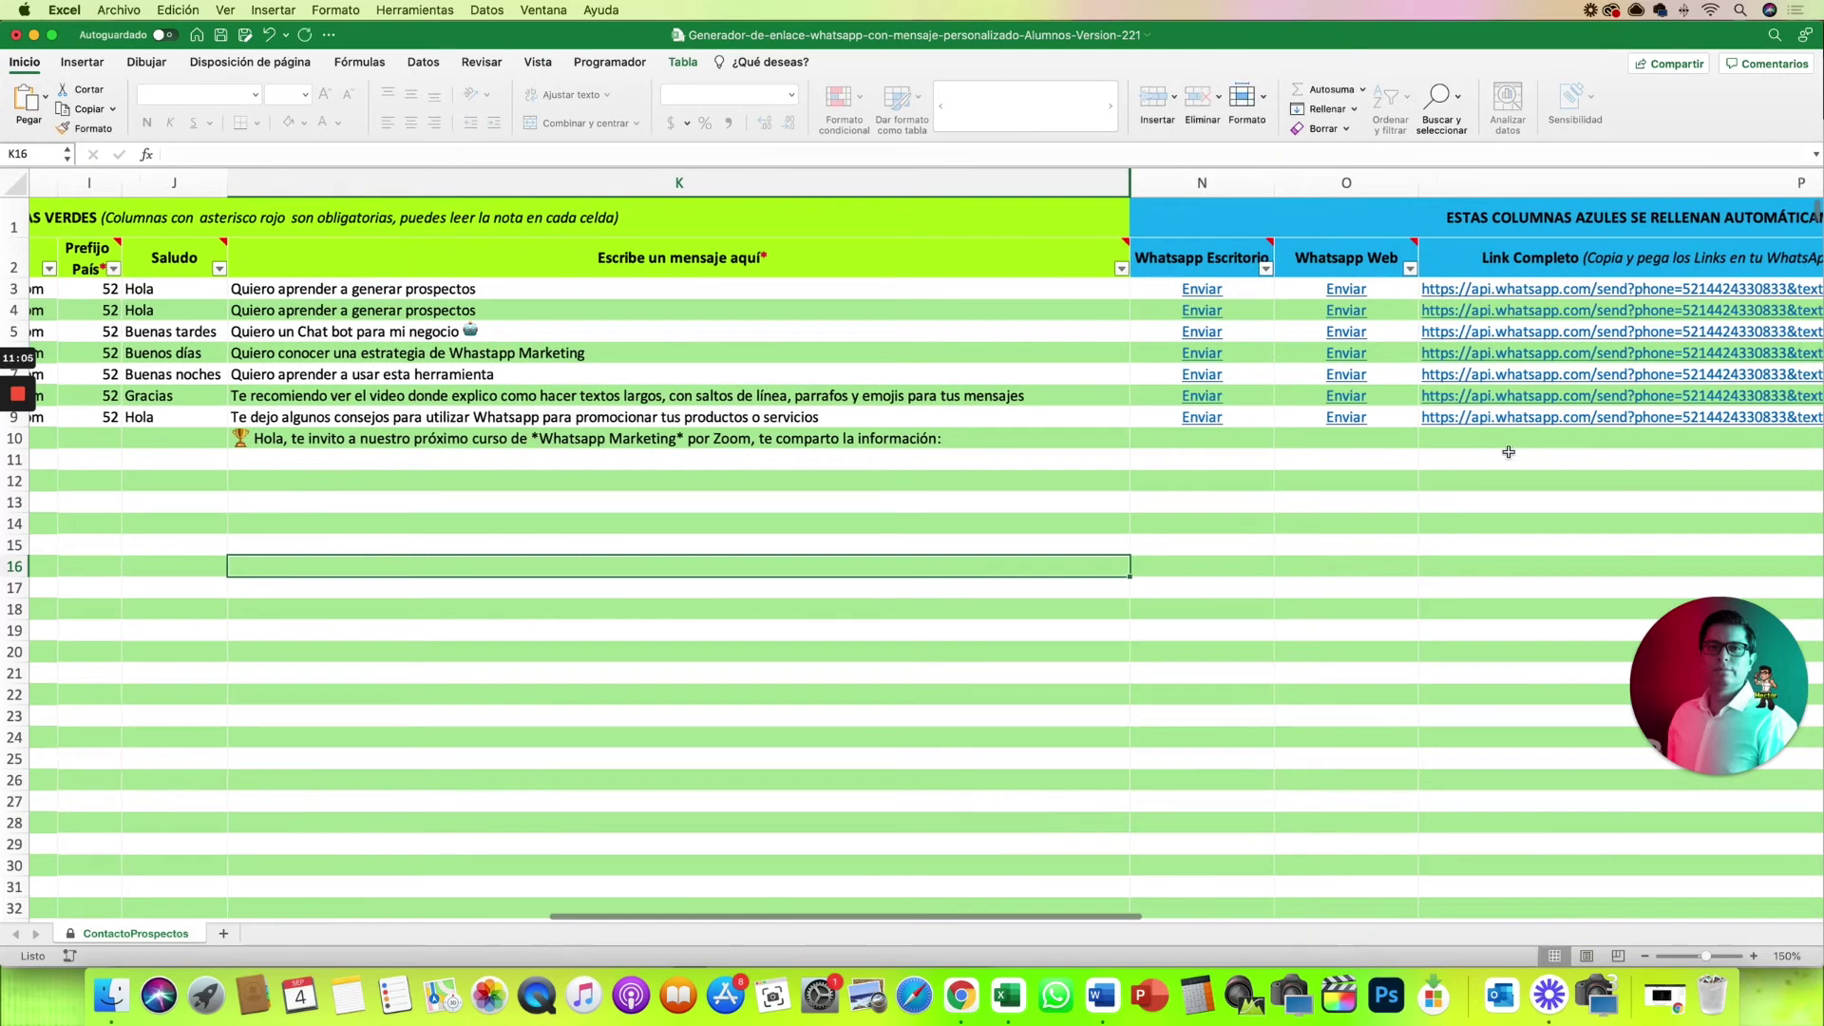
{"action": "scroll", "coordinate": [884, 464], "scroll_direction": "left", "scroll_amount": 10}
{"action": "scroll", "coordinate": [665, 446], "scroll_direction": "left", "scroll_amount": 4}
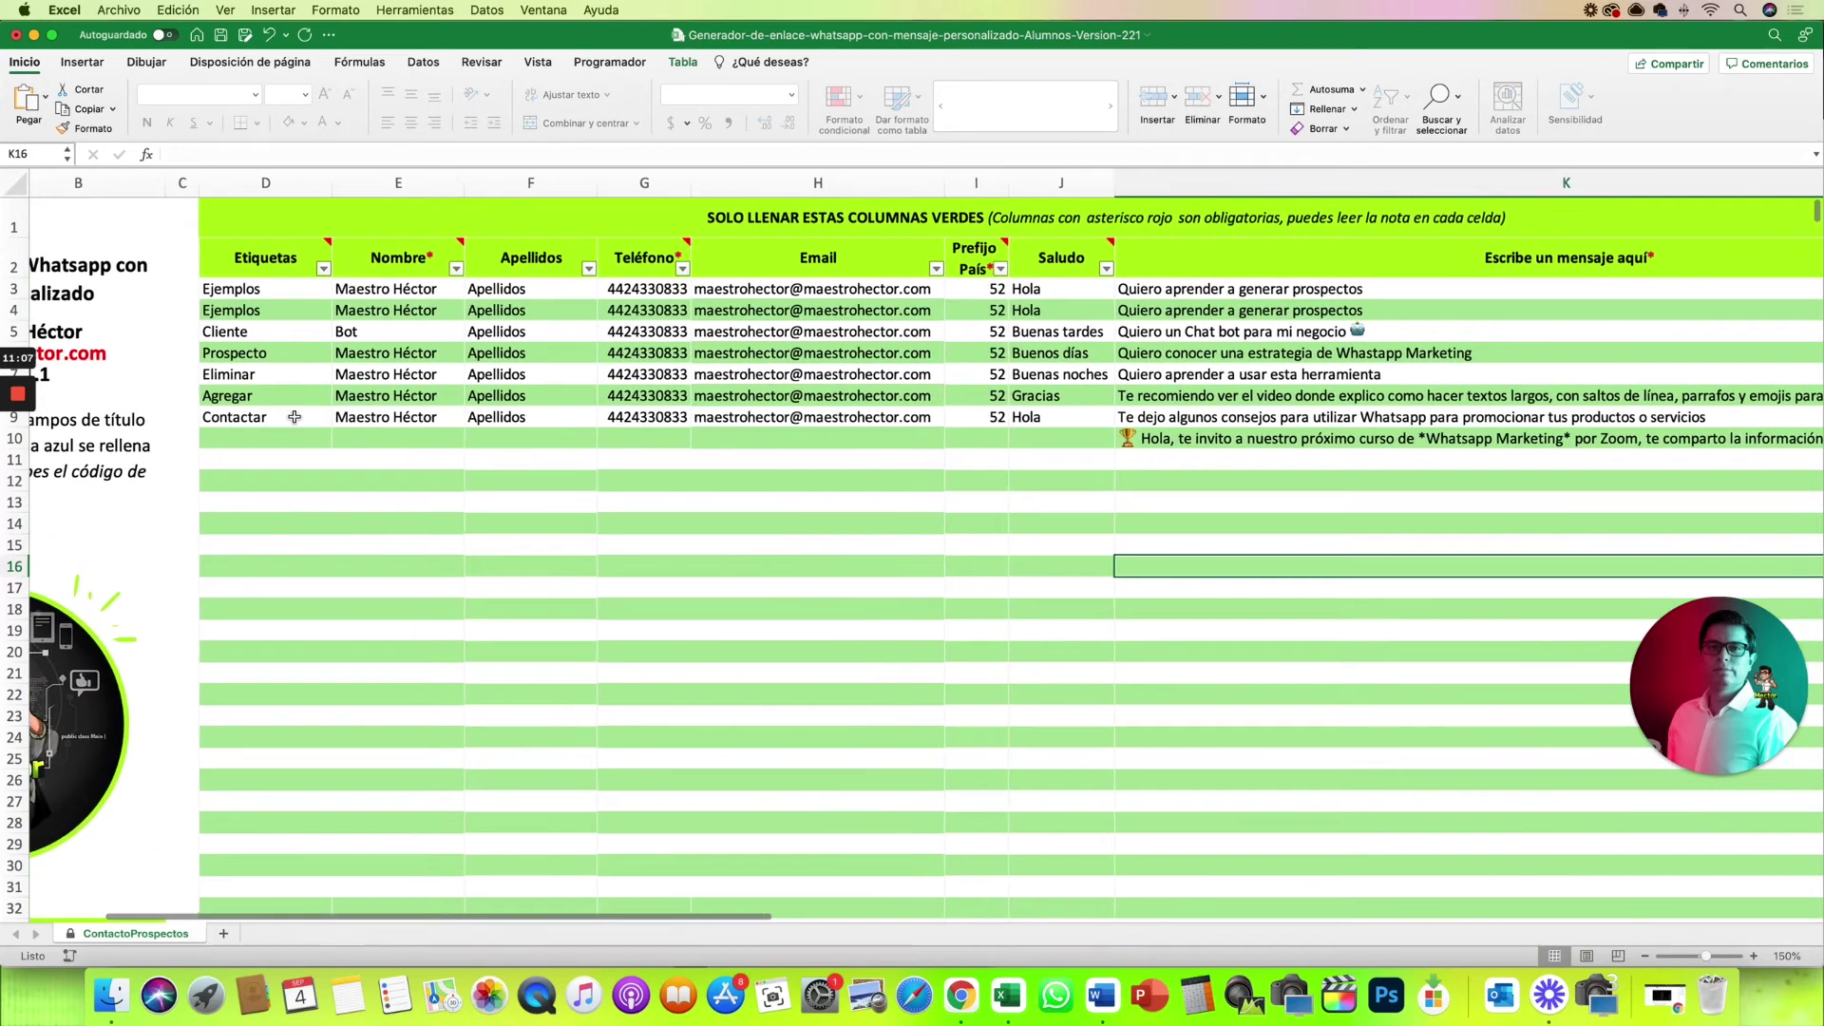
{"action": "left_click_drag", "start_coordinate": [294, 416], "coordinate": [1112, 420]}
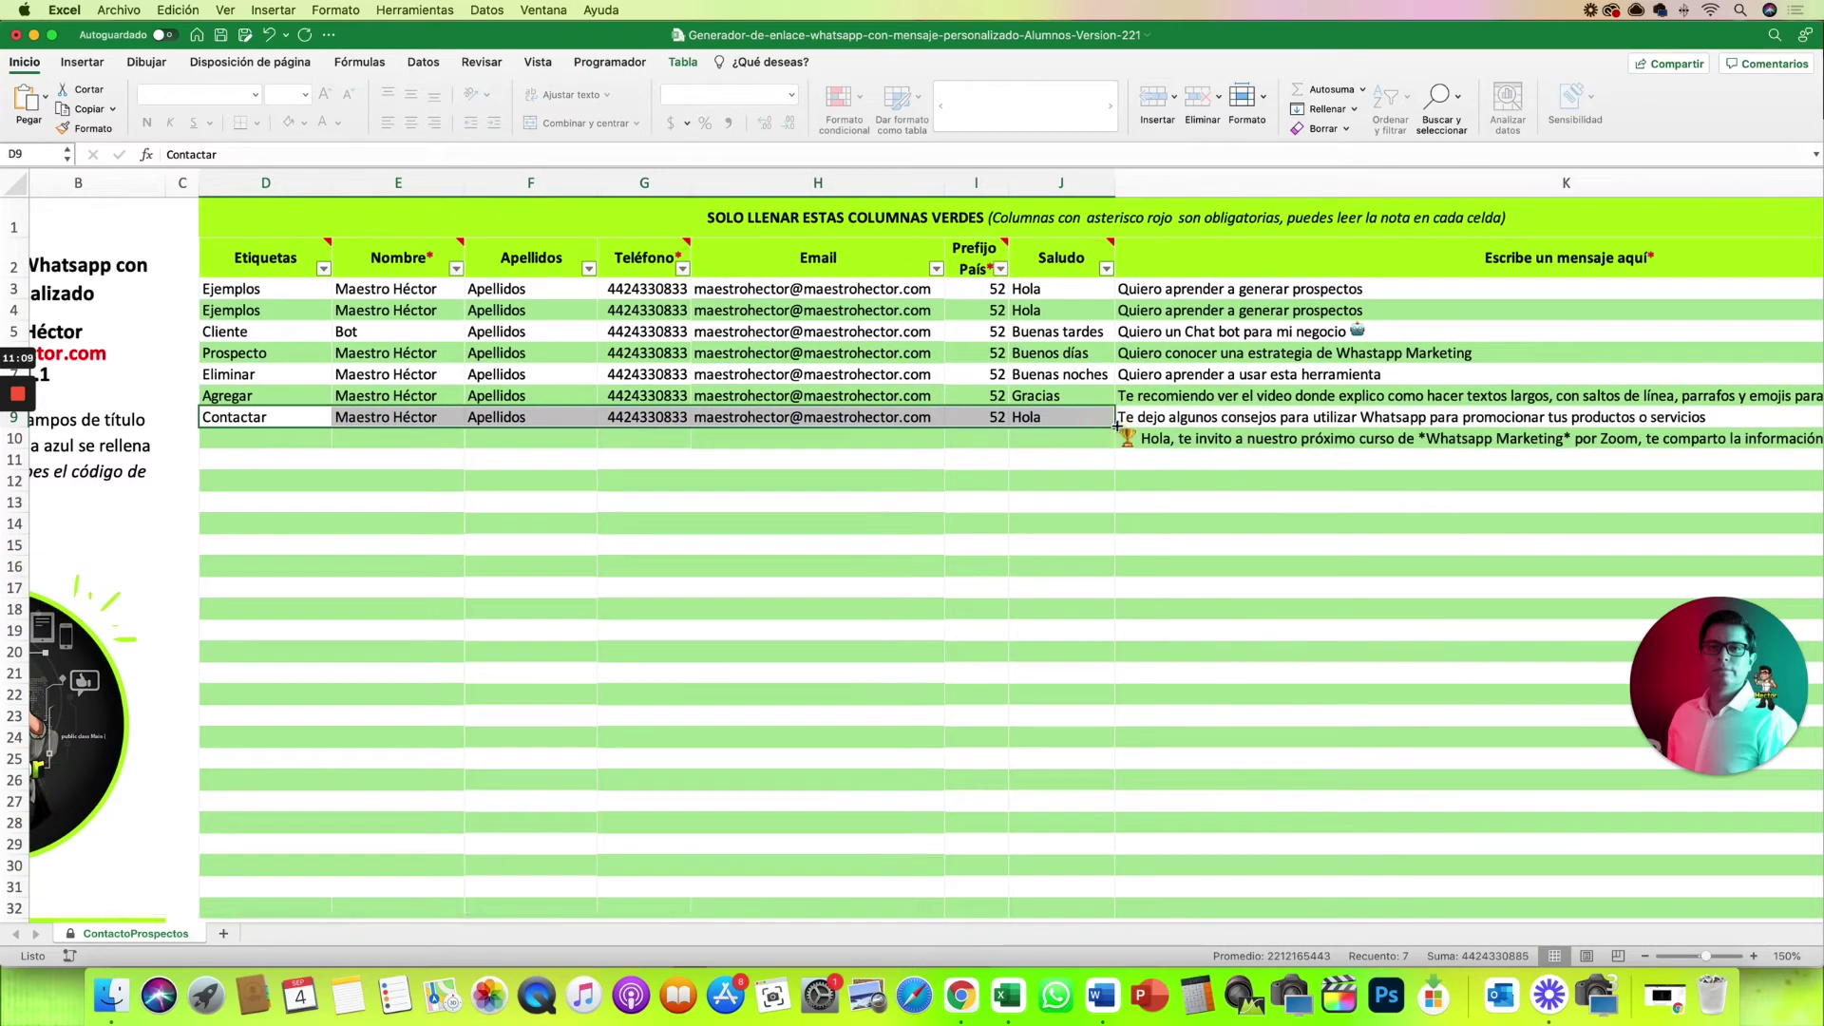
{"action": "left_click_drag", "start_coordinate": [1116, 427], "coordinate": [1117, 446]}
{"action": "left_click", "coordinate": [977, 438]}
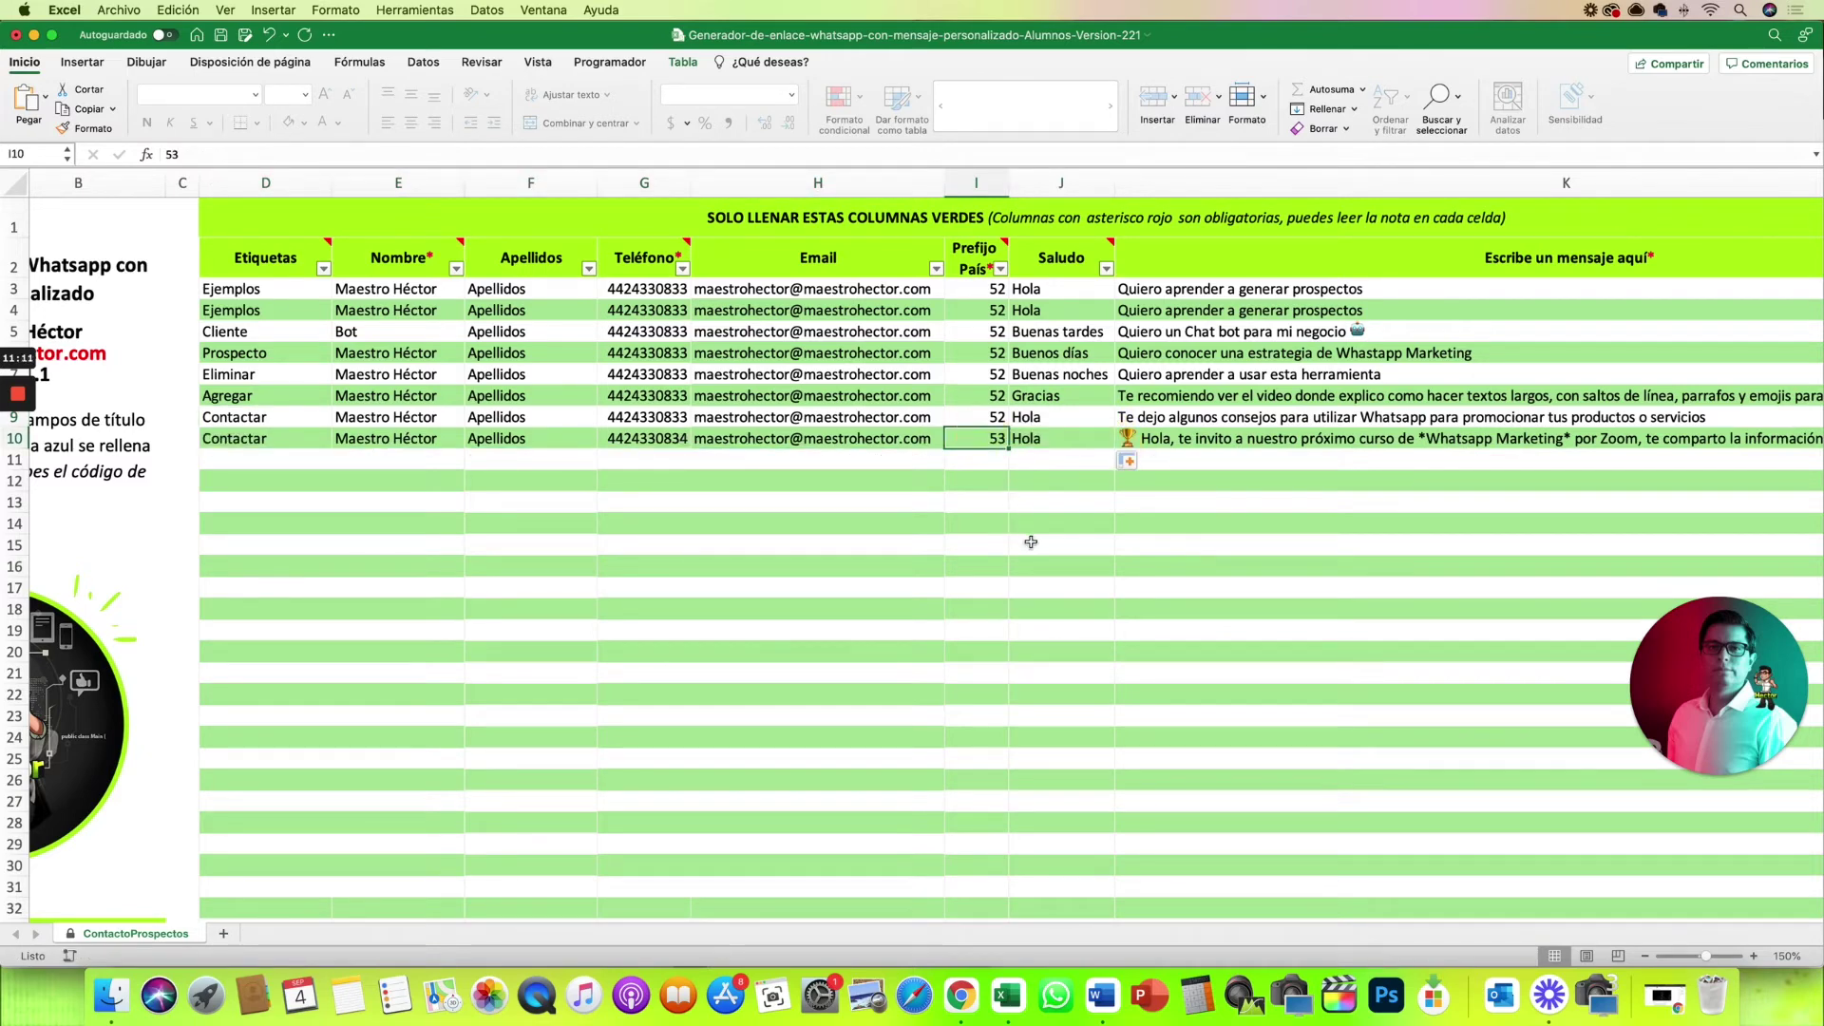
{"action": "type", "text": "52"}
{"action": "double_click", "coordinate": [667, 438]}
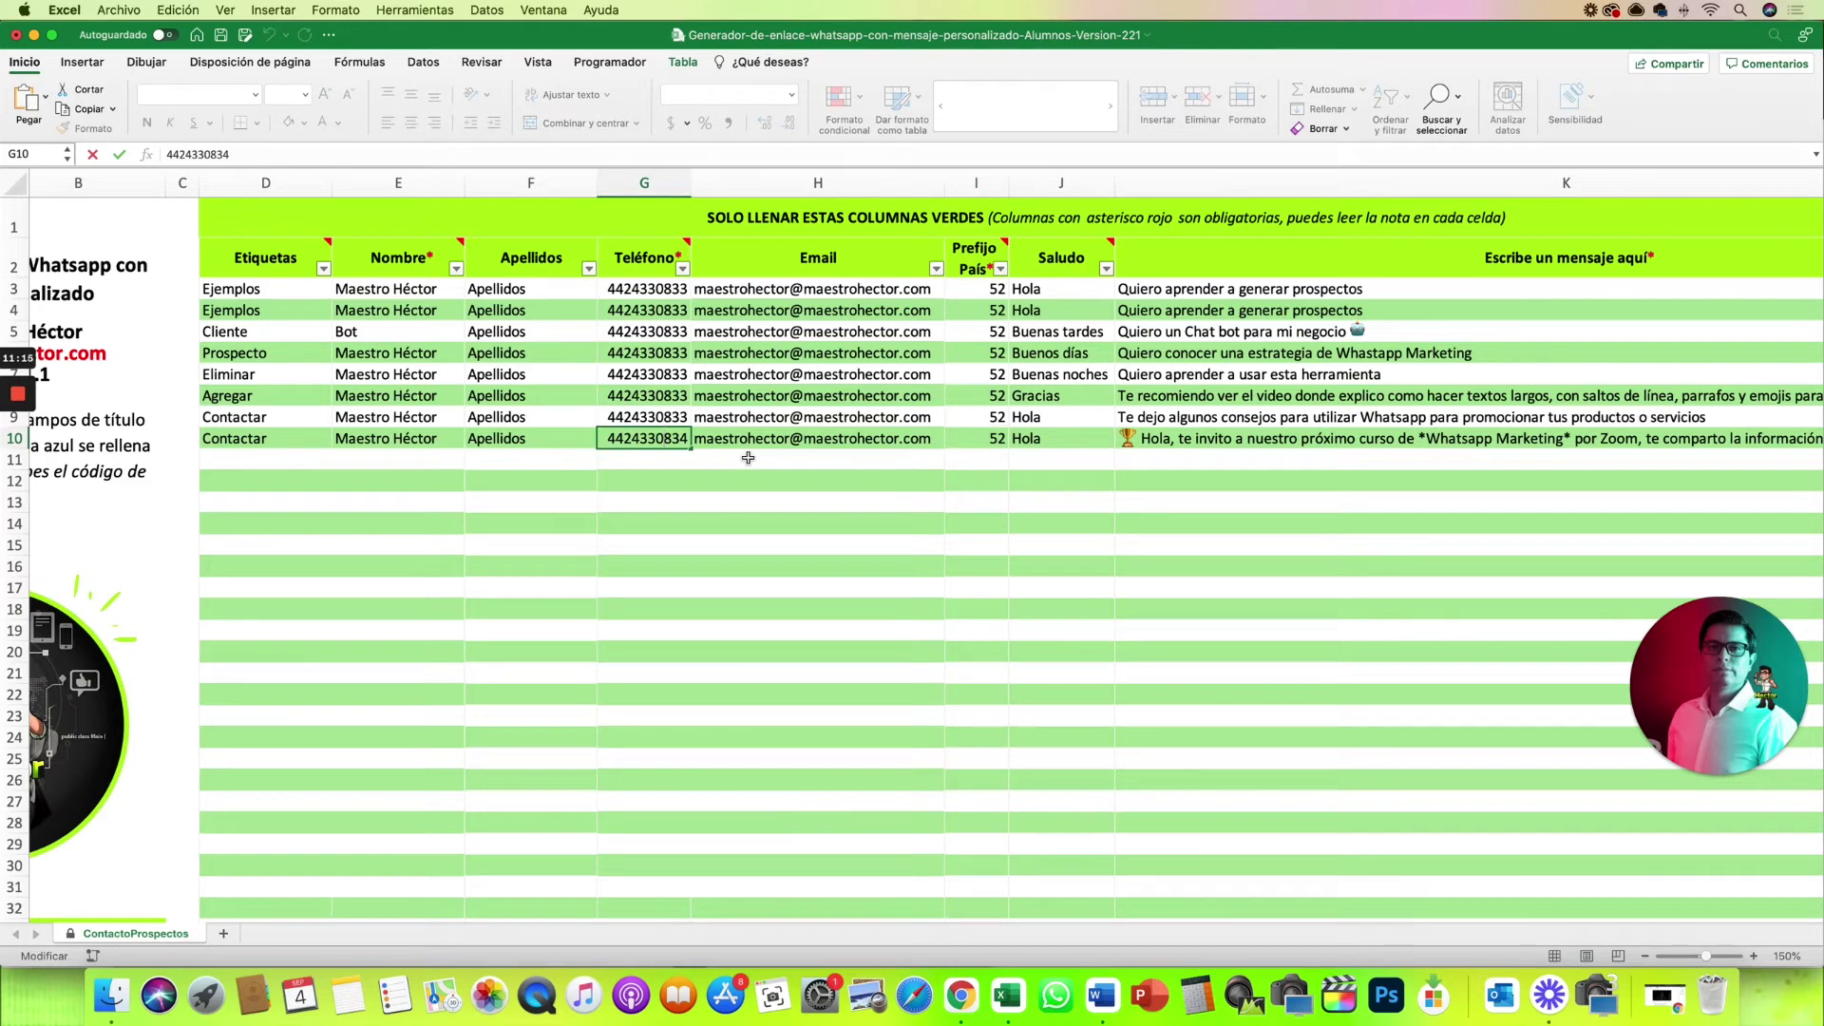
{"action": "key", "text": "Return"}
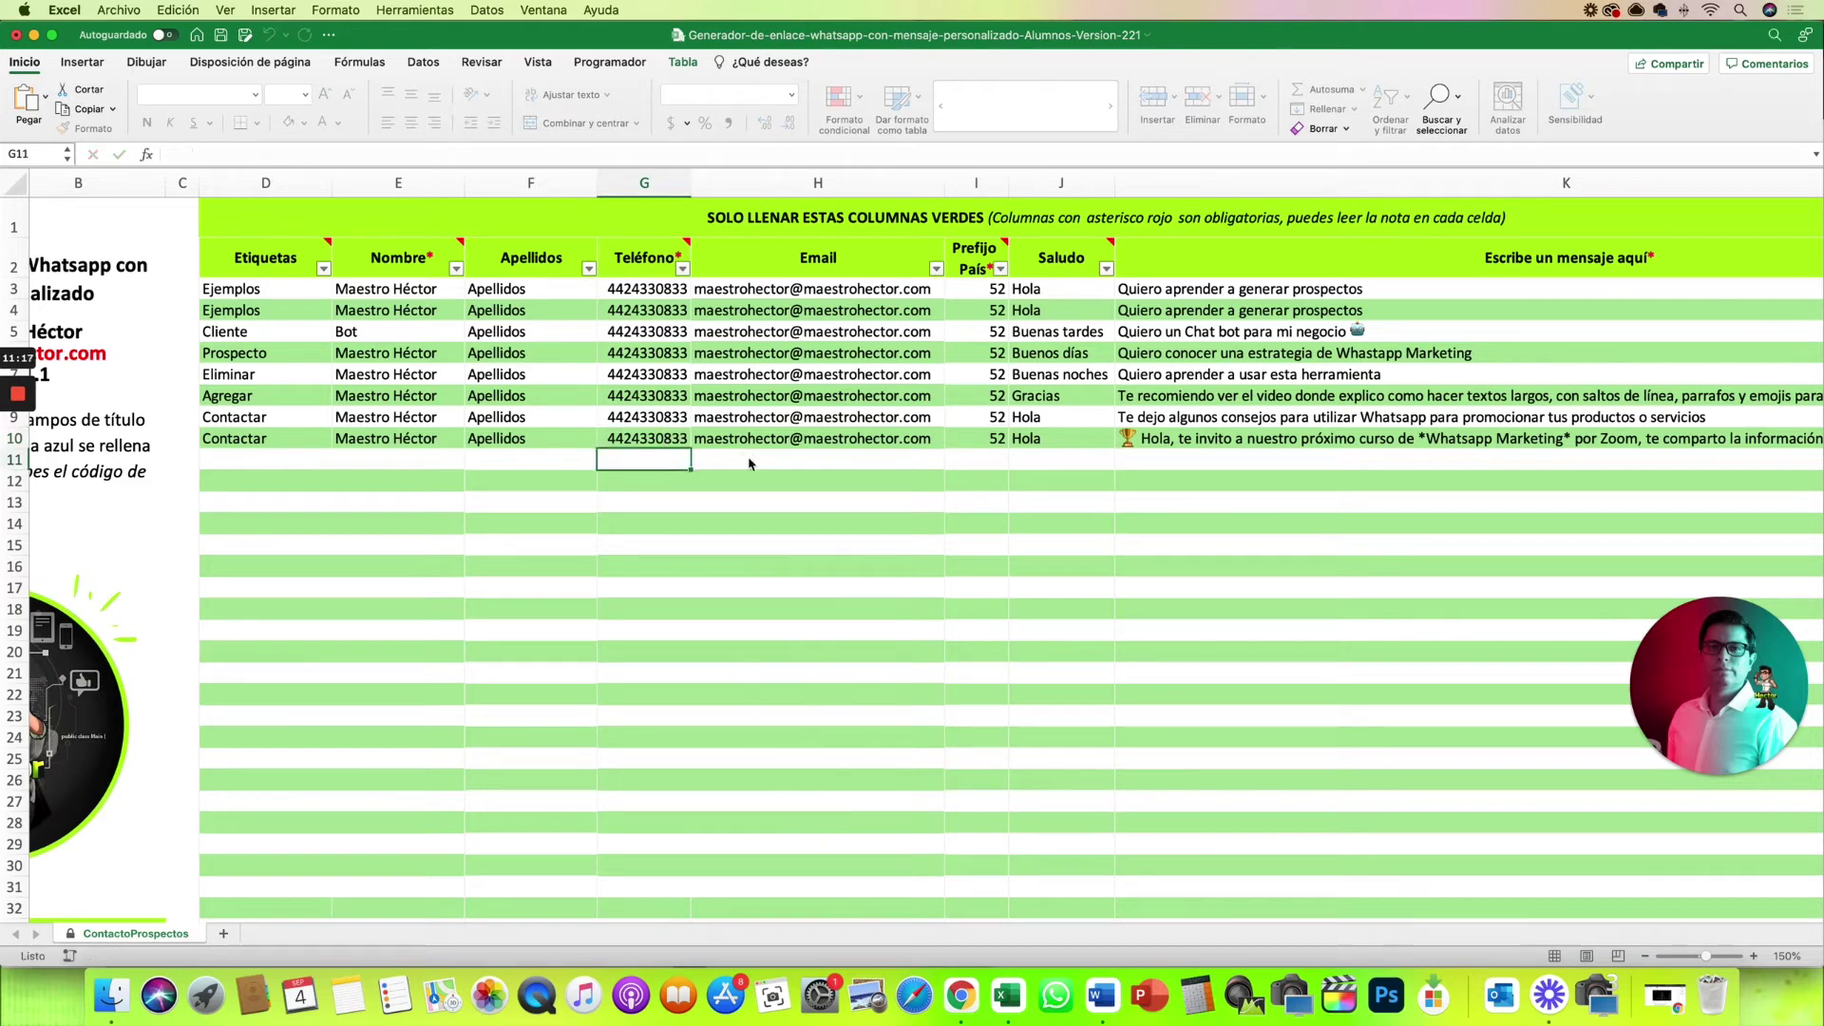
Copy the generated WhatsApp link from P10 and return to message cell K10
{"action": "scroll", "coordinate": [1228, 501], "scroll_direction": "right", "scroll_amount": 2}
{"action": "scroll", "coordinate": [1228, 501], "scroll_direction": "right", "scroll_amount": 5}
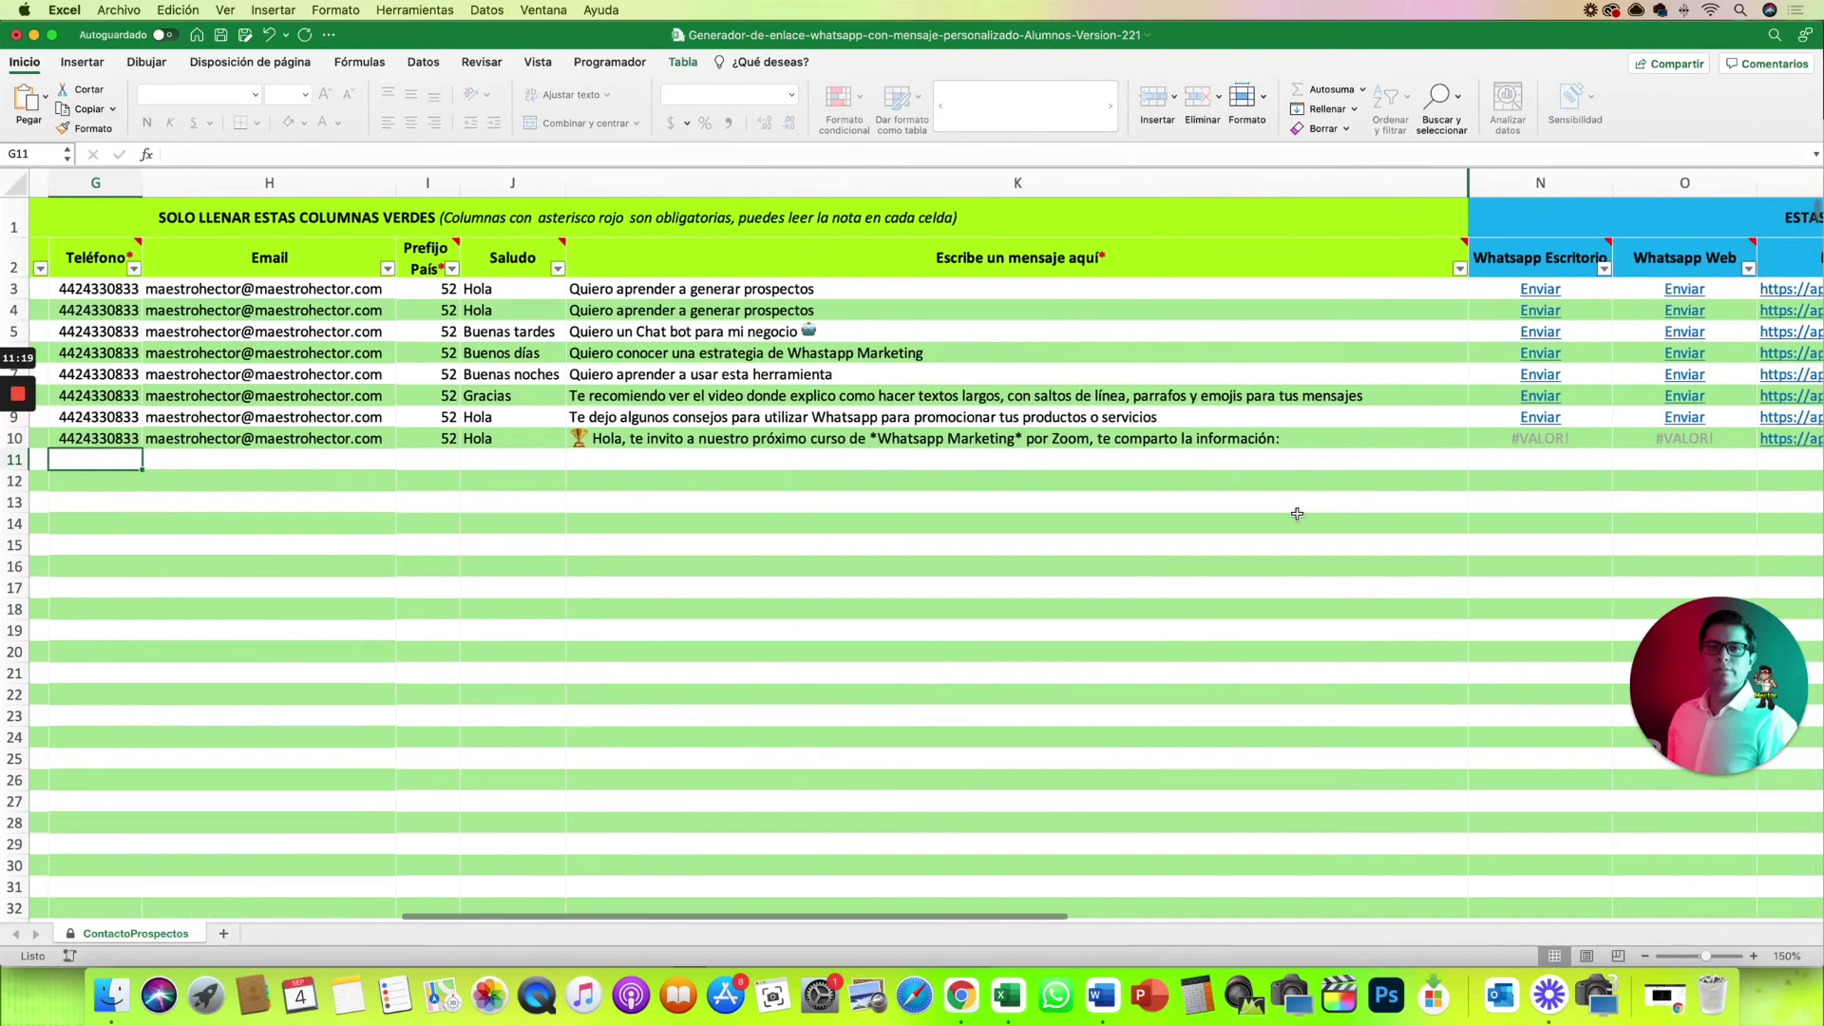
{"action": "scroll", "coordinate": [1295, 509], "scroll_direction": "right", "scroll_amount": 5}
{"action": "scroll", "coordinate": [1153, 297], "scroll_direction": "right", "scroll_amount": 2}
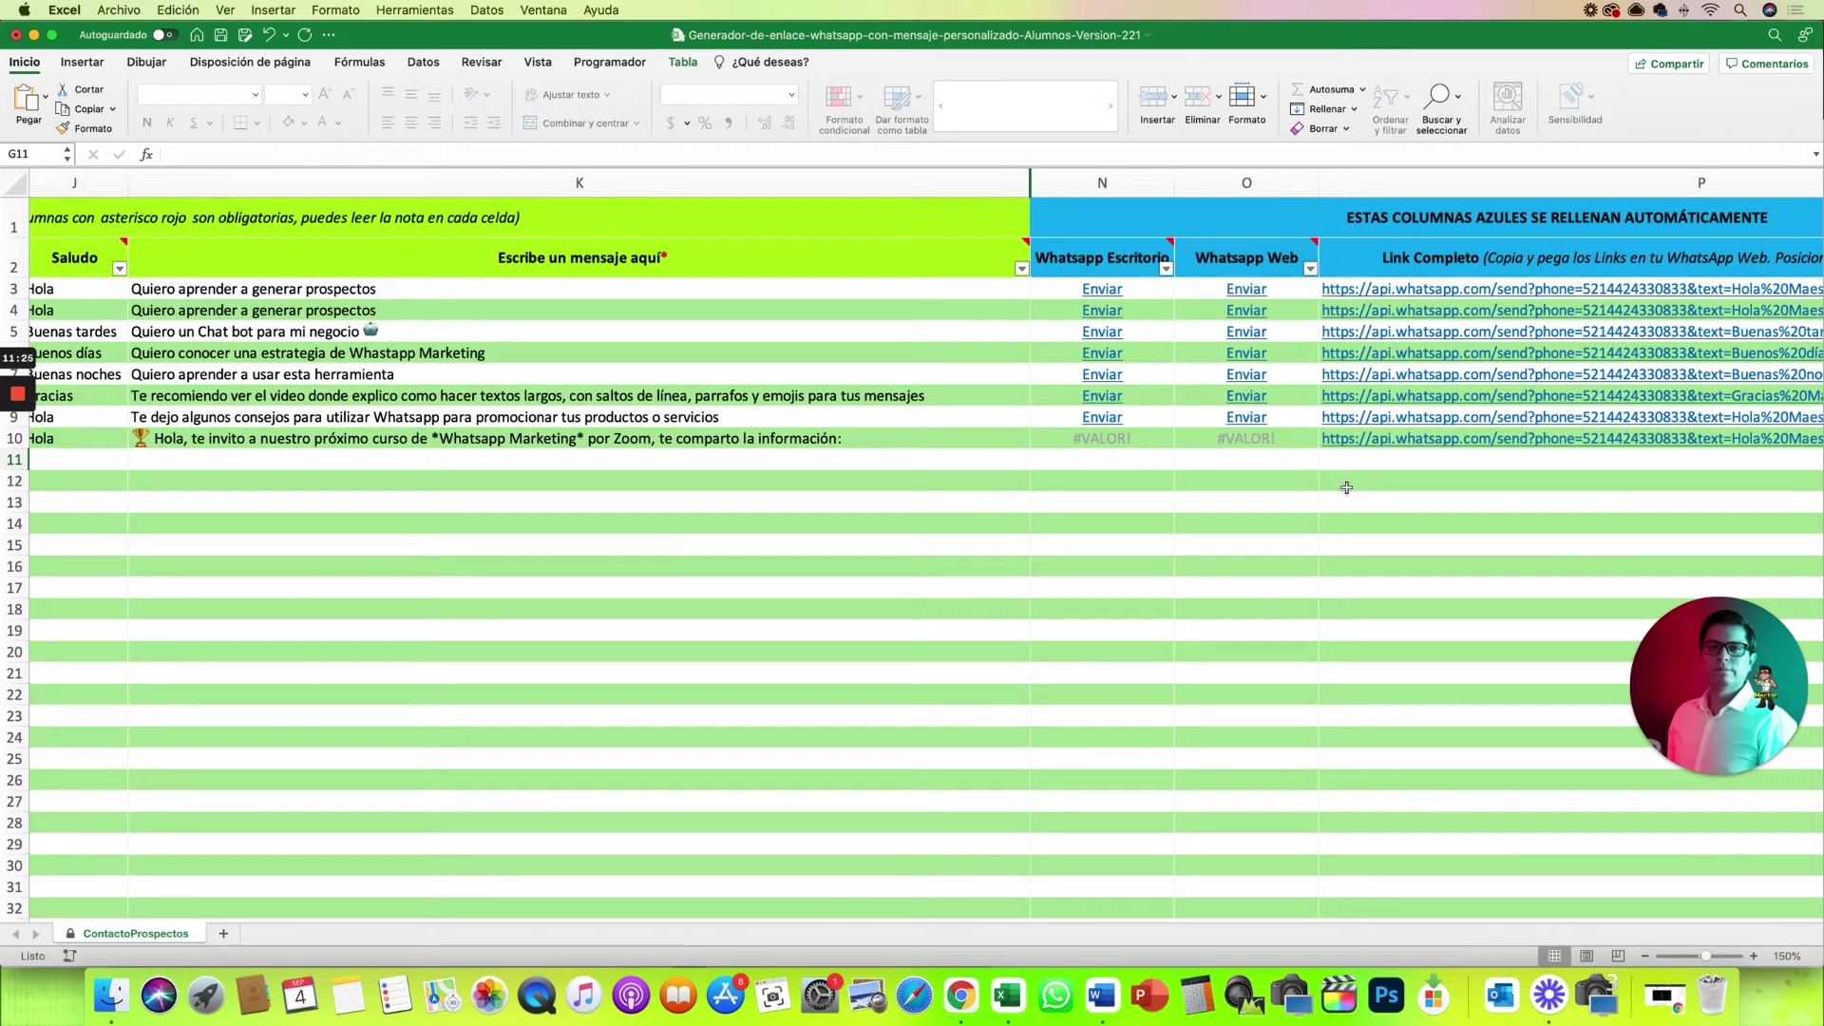
{"action": "scroll", "coordinate": [1346, 487], "scroll_direction": "right", "scroll_amount": 2}
{"action": "scroll", "coordinate": [1400, 504], "scroll_direction": "right", "scroll_amount": 2}
{"action": "scroll", "coordinate": [1397, 497], "scroll_direction": "right", "scroll_amount": 2}
{"action": "scroll", "coordinate": [1241, 476], "scroll_direction": "right", "scroll_amount": 1}
{"action": "left_click", "coordinate": [1189, 458]}
{"action": "key", "text": "Up"}
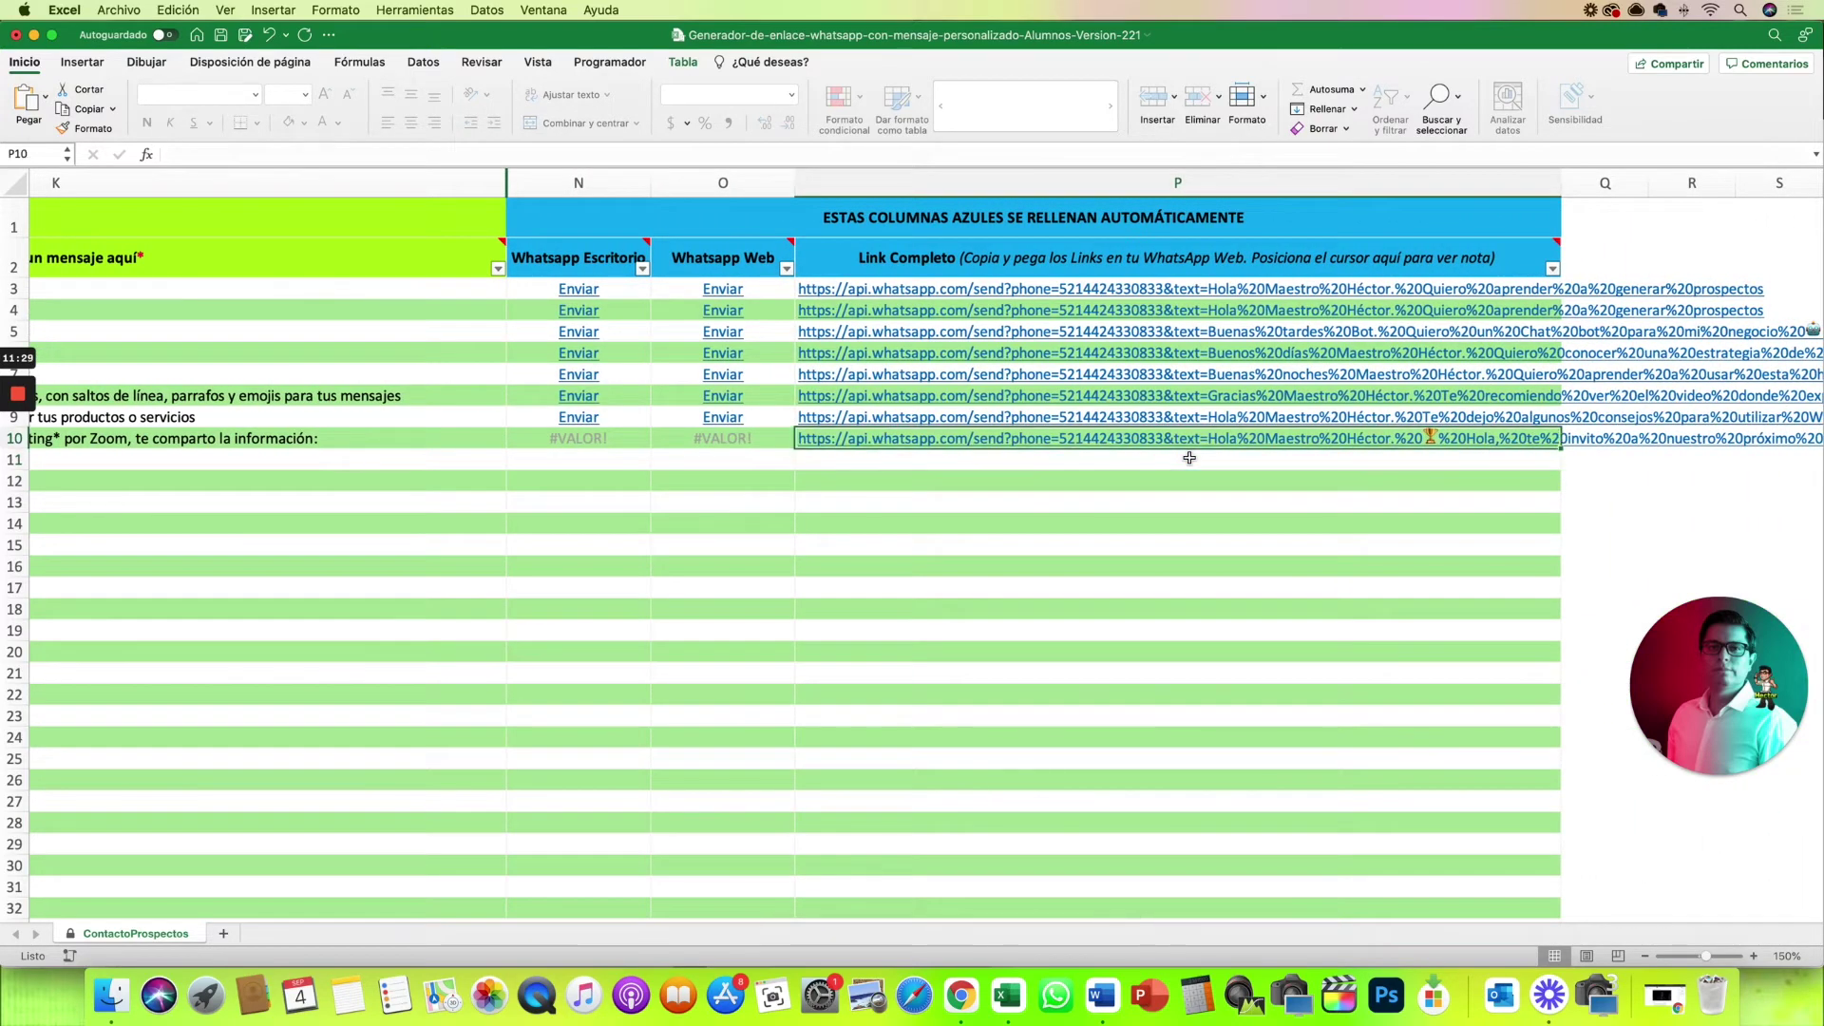
{"action": "key", "text": "cmd+c"}
{"action": "scroll", "coordinate": [1049, 555], "scroll_direction": "left", "scroll_amount": 2}
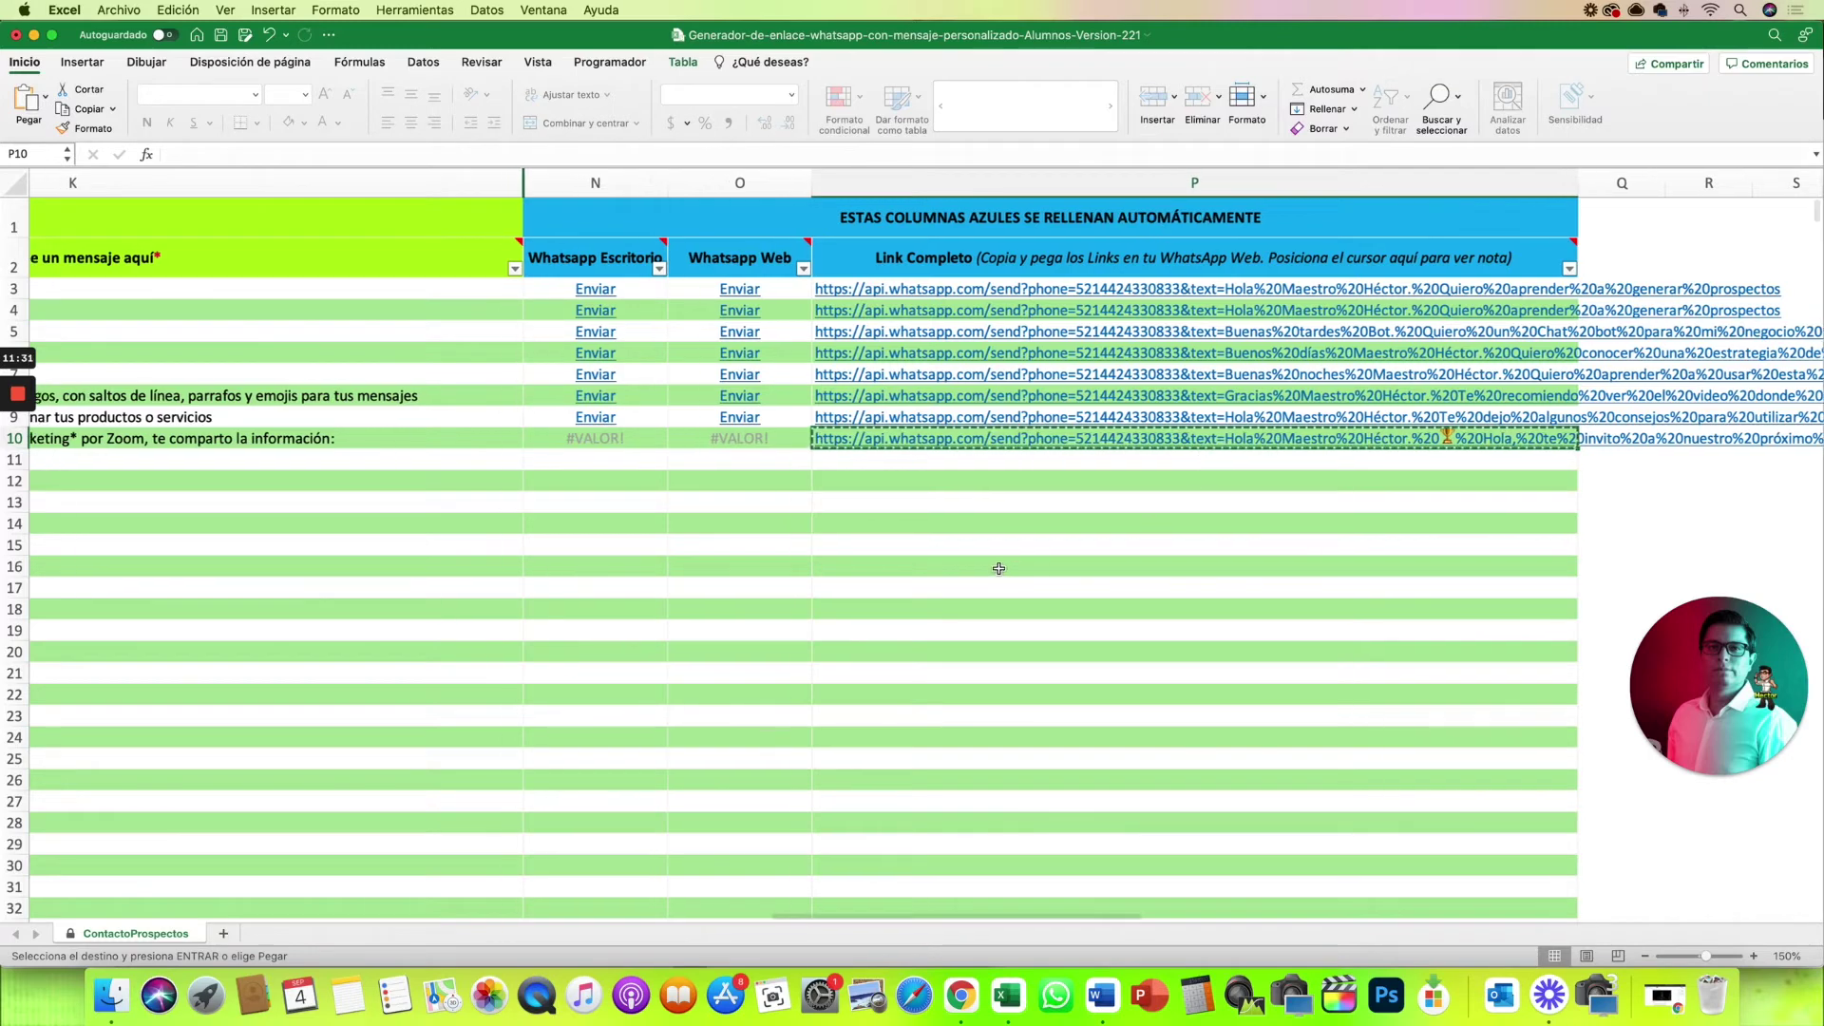
{"action": "scroll", "coordinate": [829, 510], "scroll_direction": "left", "scroll_amount": 4}
{"action": "scroll", "coordinate": [829, 510], "scroll_direction": "left", "scroll_amount": 2}
{"action": "key", "text": "Left"}
{"action": "key", "text": "Left"}
{"action": "key", "text": "Left"}
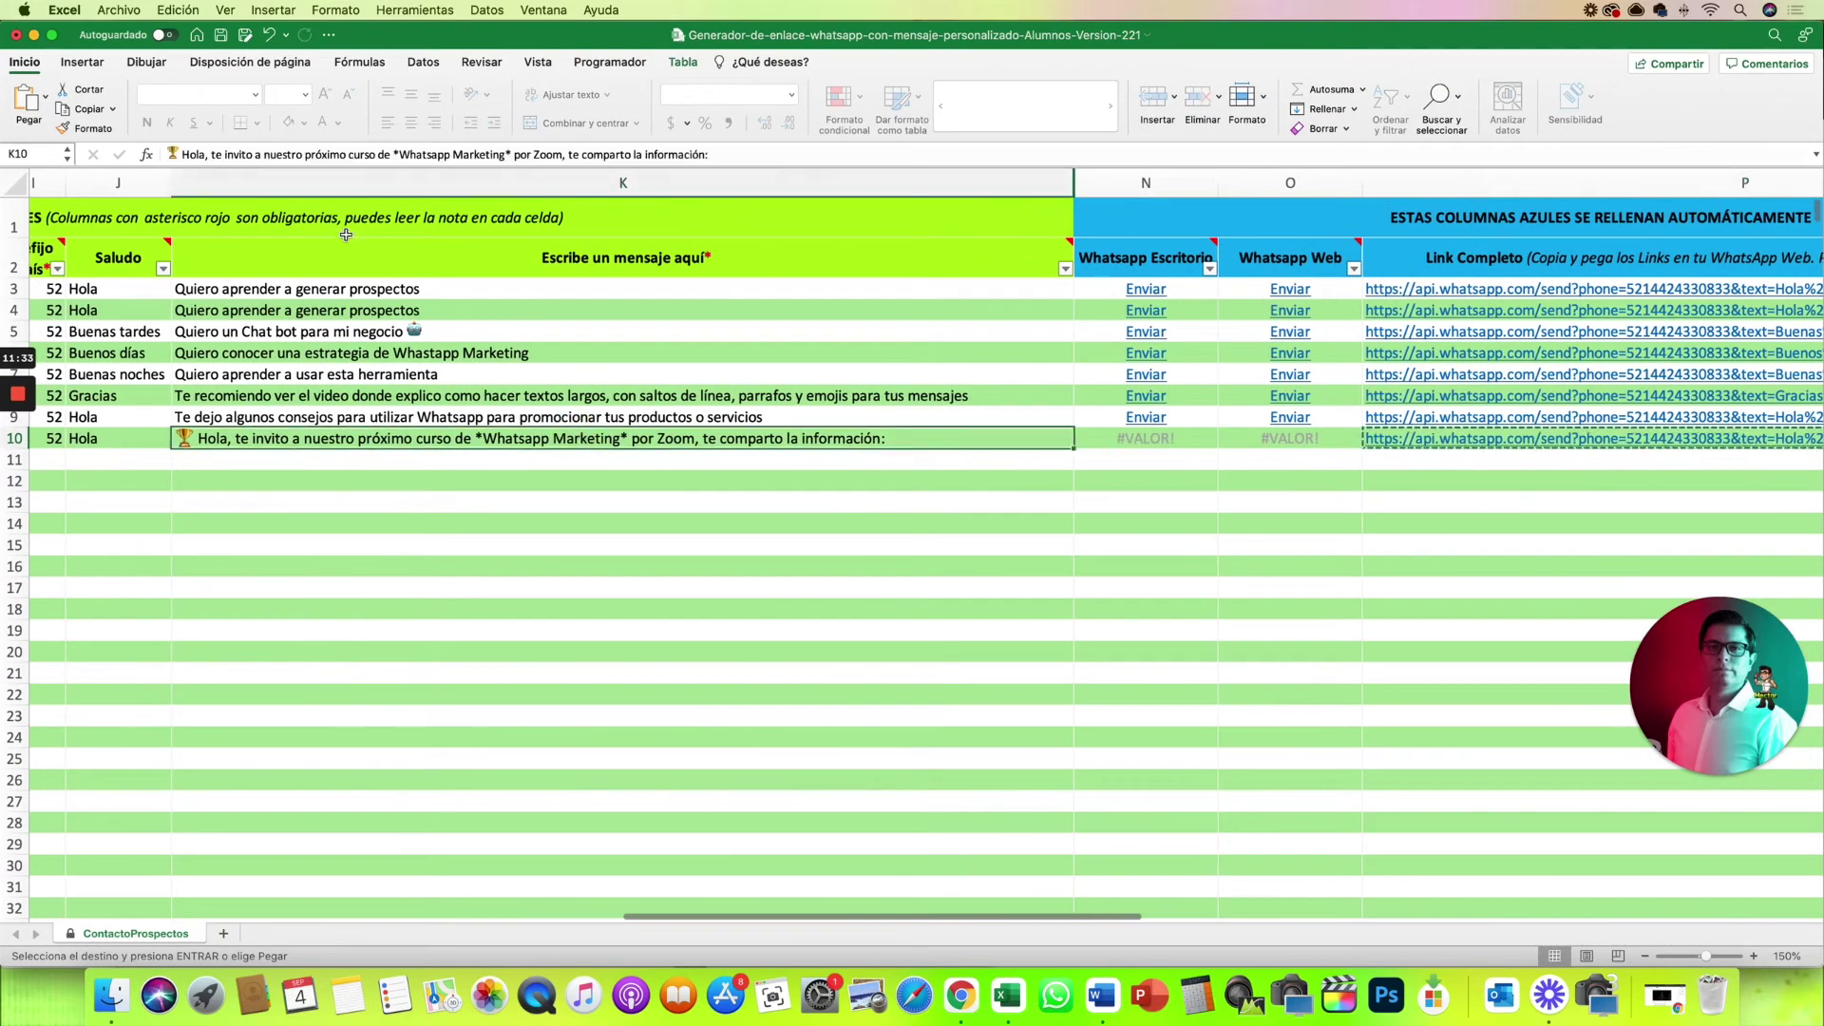
{"action": "left_click", "coordinate": [961, 995]}
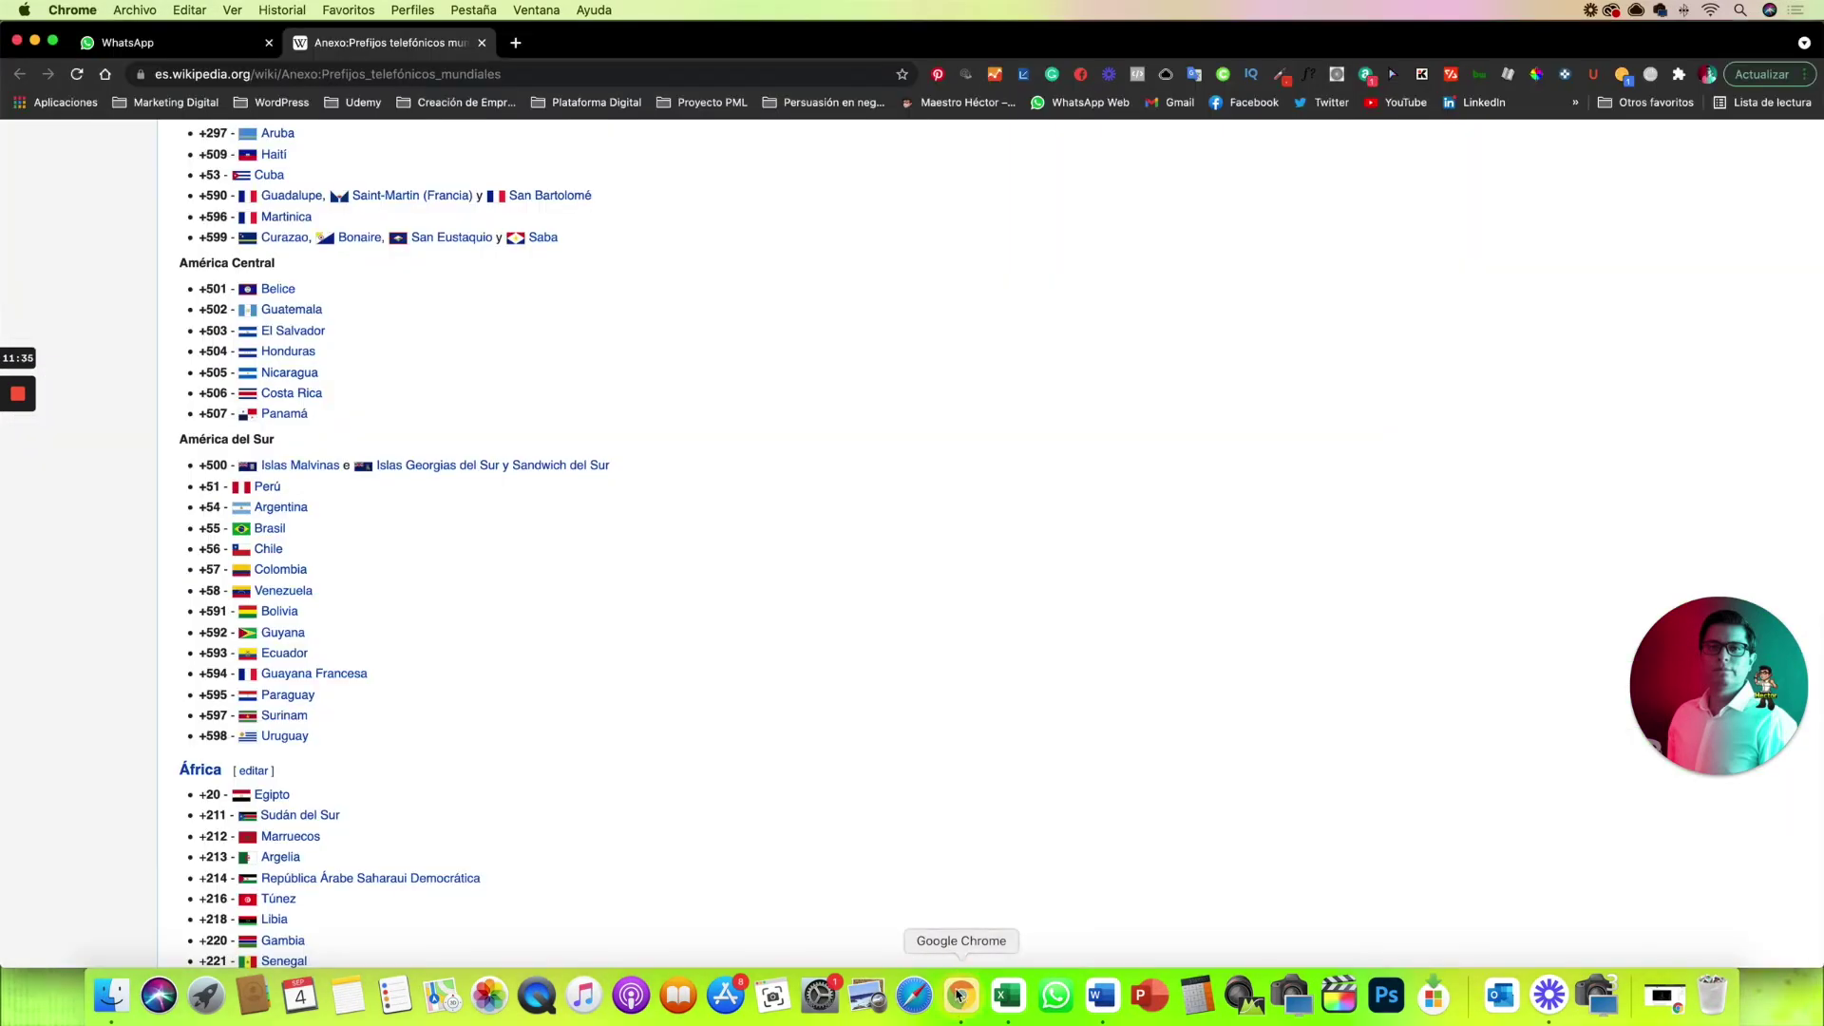
Paste the row 10 link into the test chat as text, discarding the image preview, and send it
{"action": "left_click", "coordinate": [164, 47]}
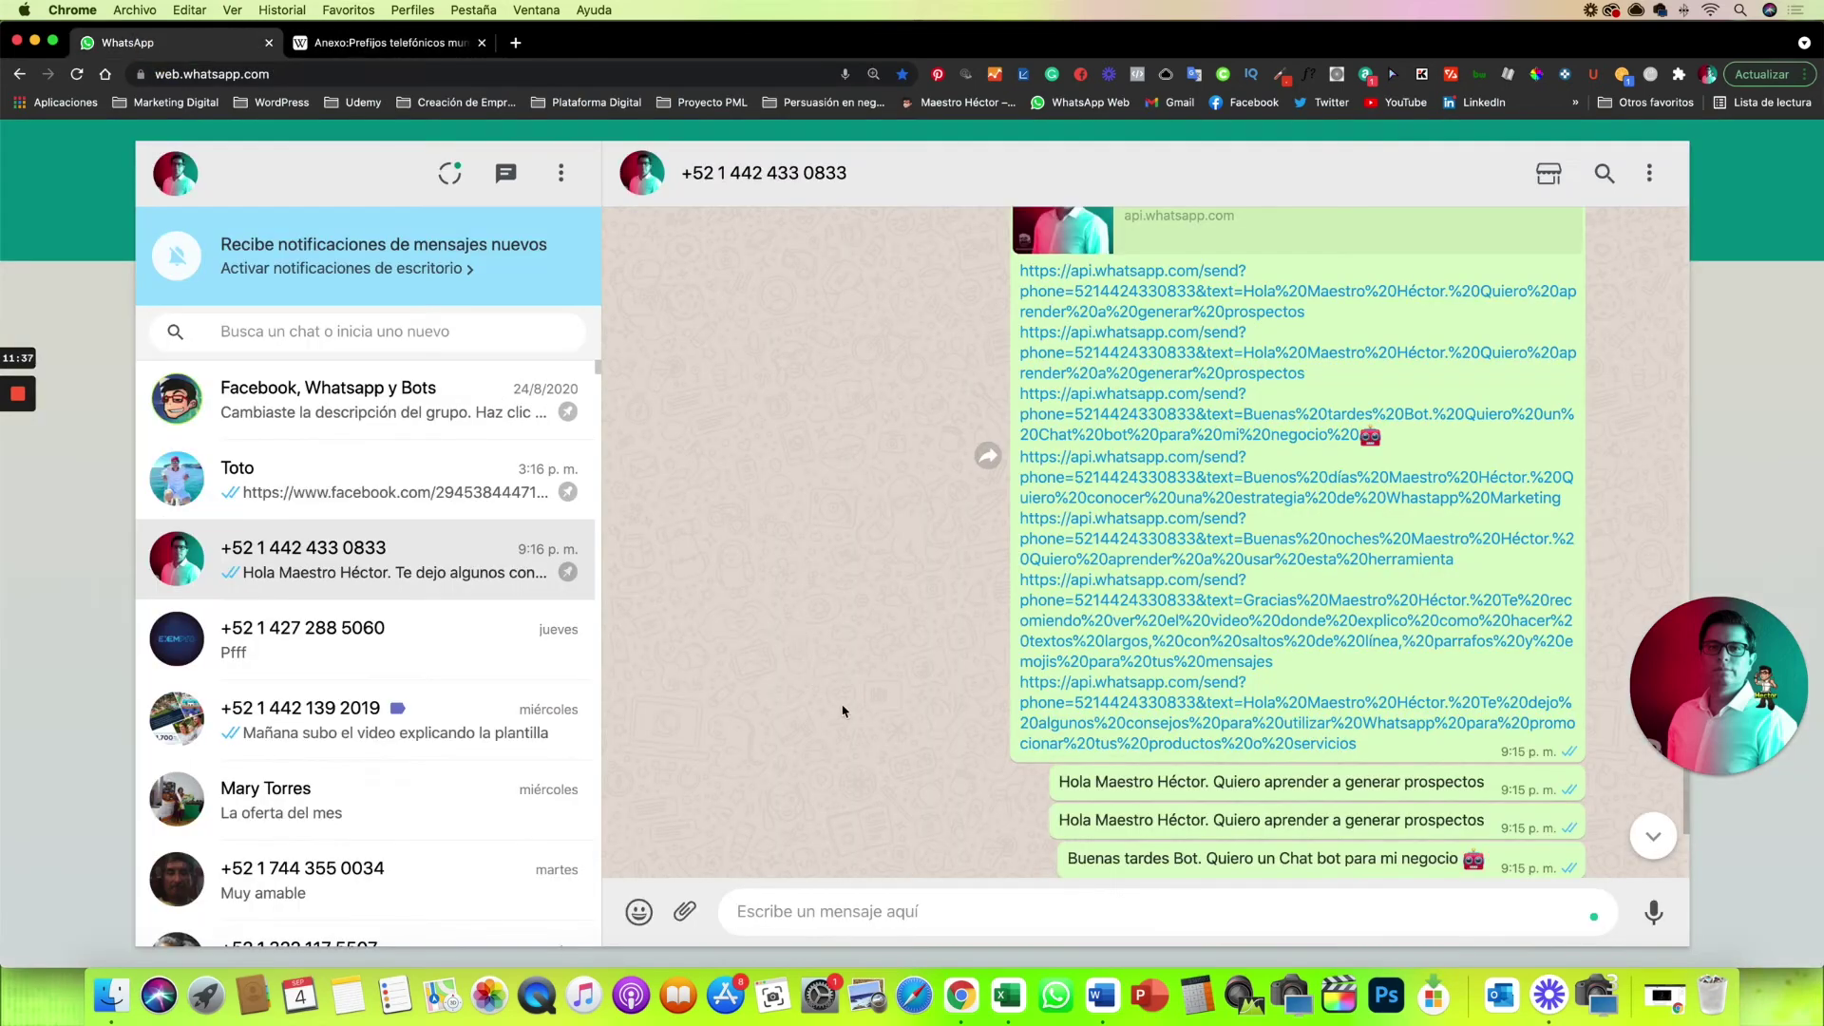
{"action": "scroll", "coordinate": [722, 684], "scroll_direction": "down", "scroll_amount": 3}
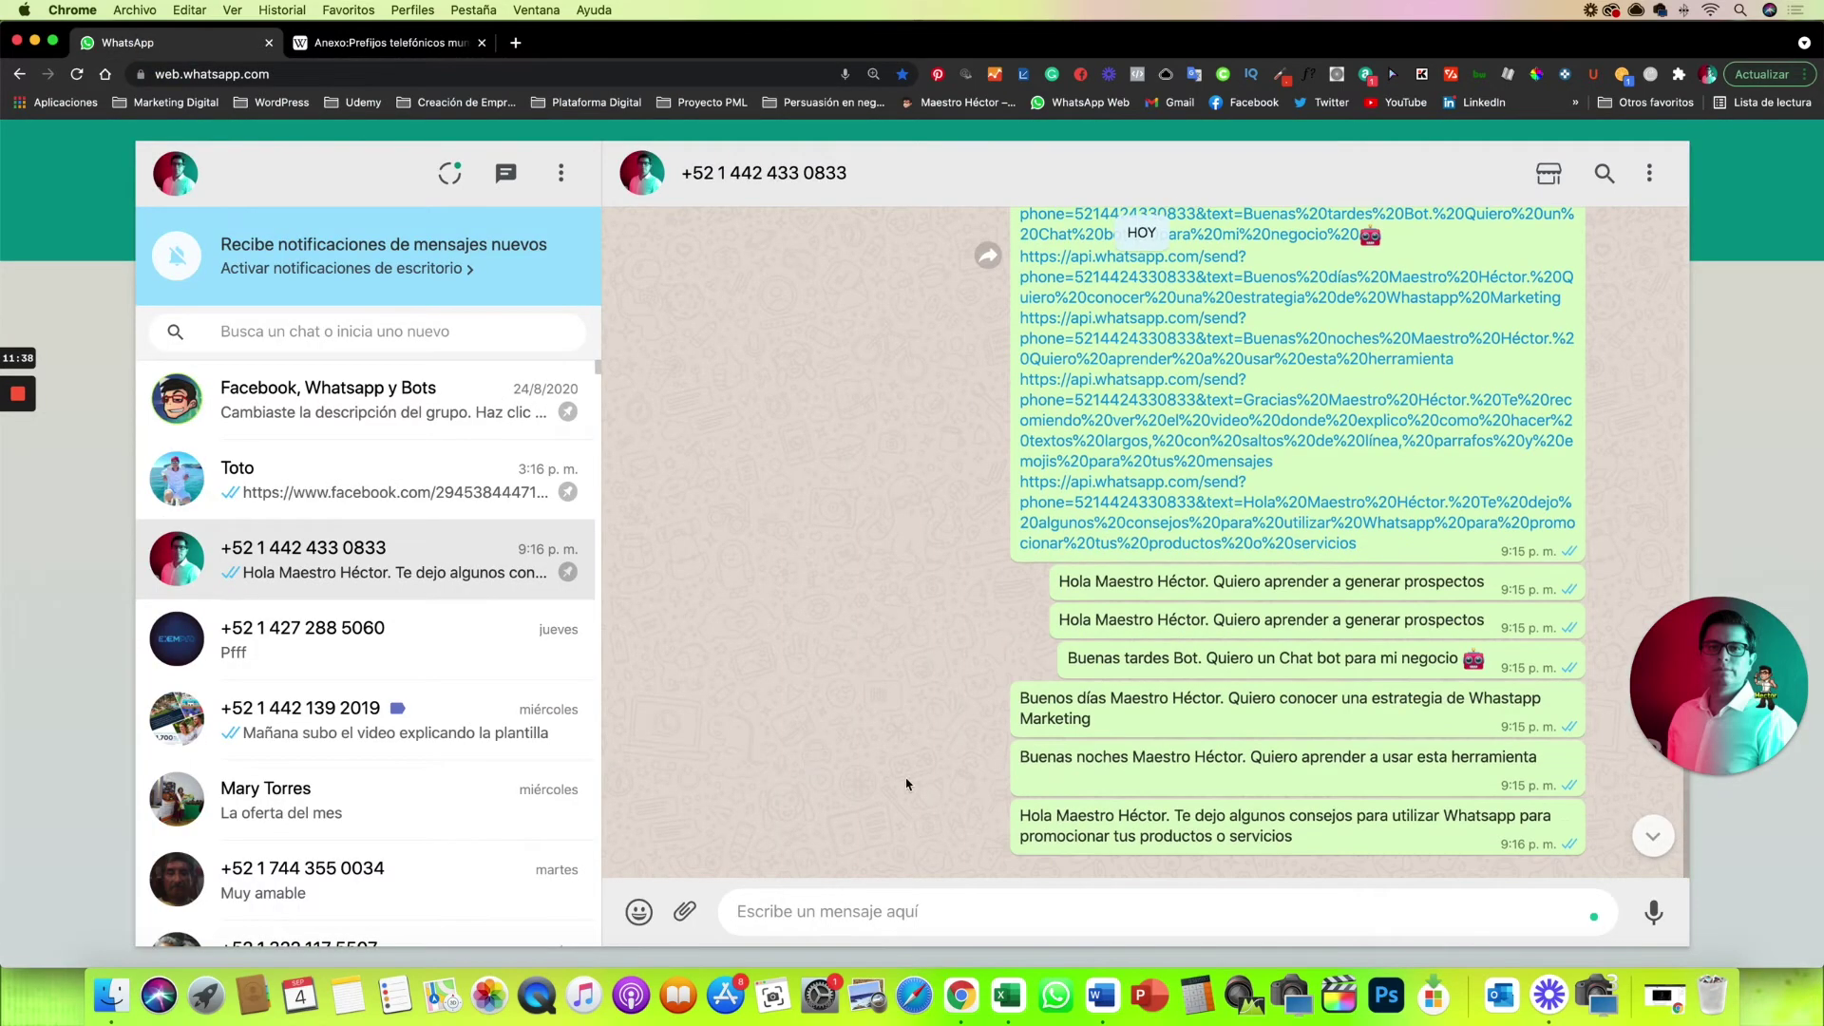
{"action": "right_click", "coordinate": [759, 916]}
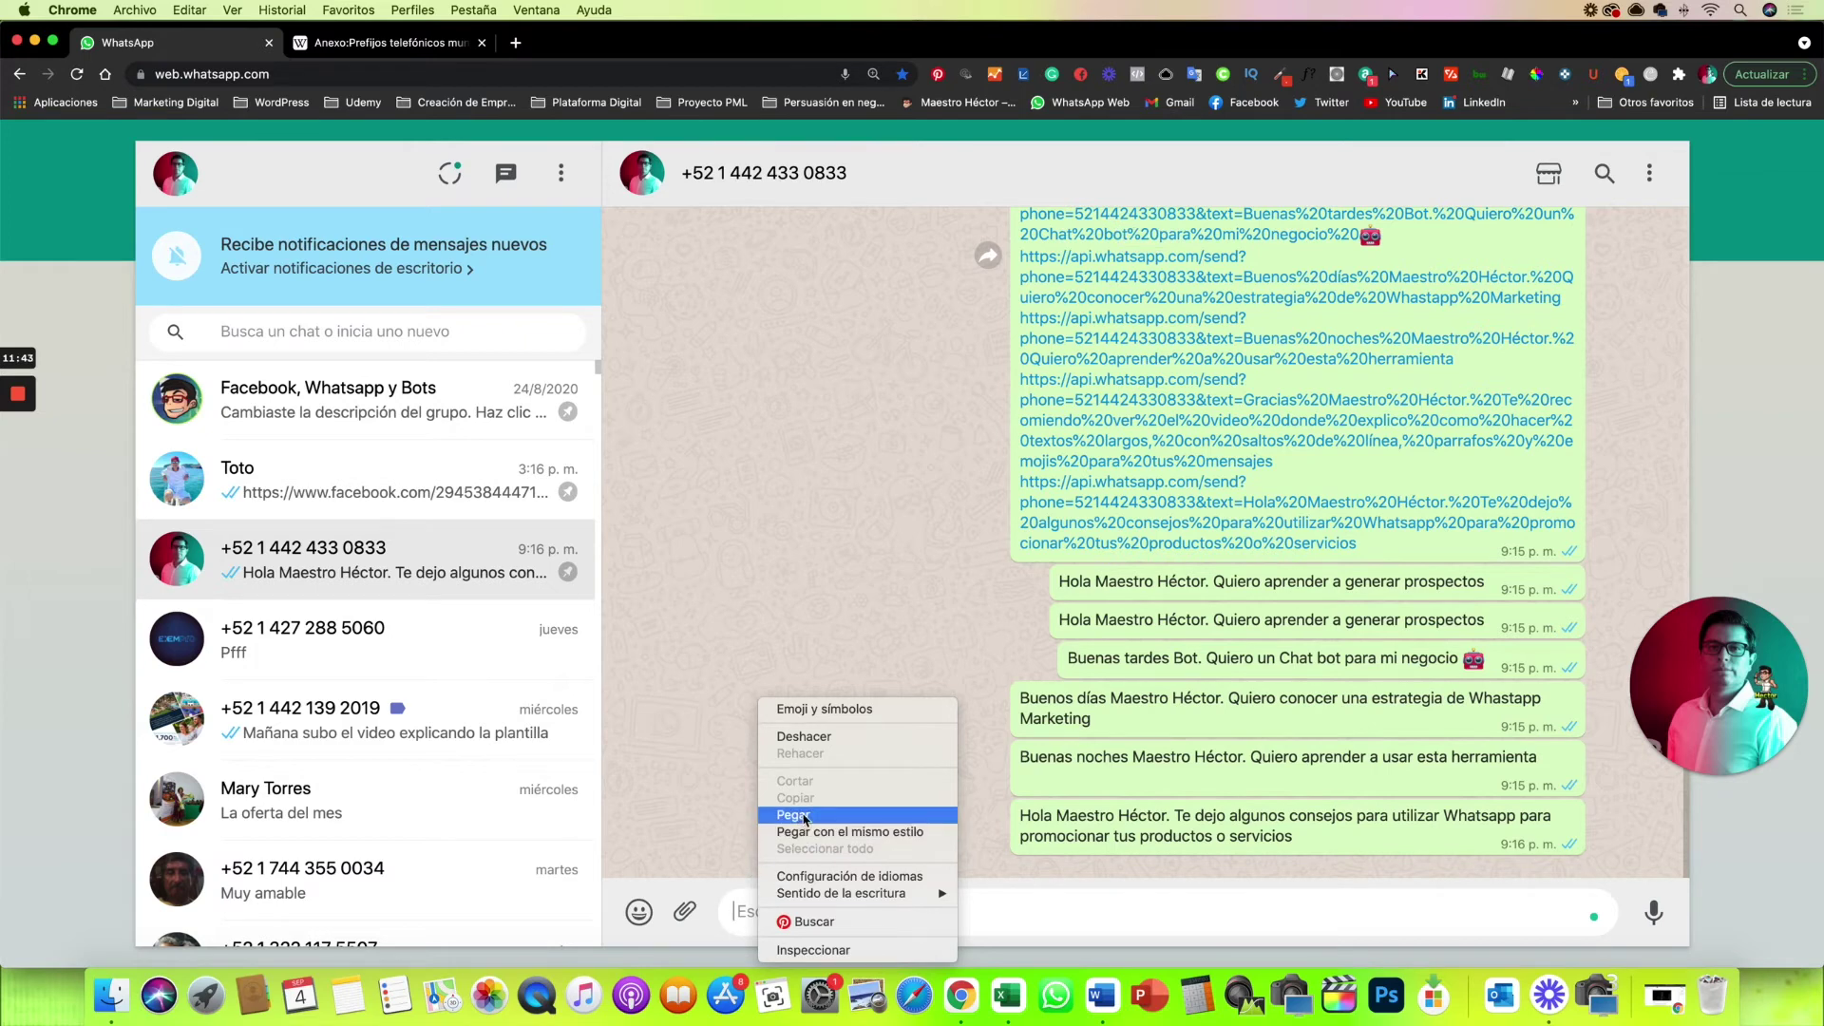
{"action": "left_click", "coordinate": [804, 815]}
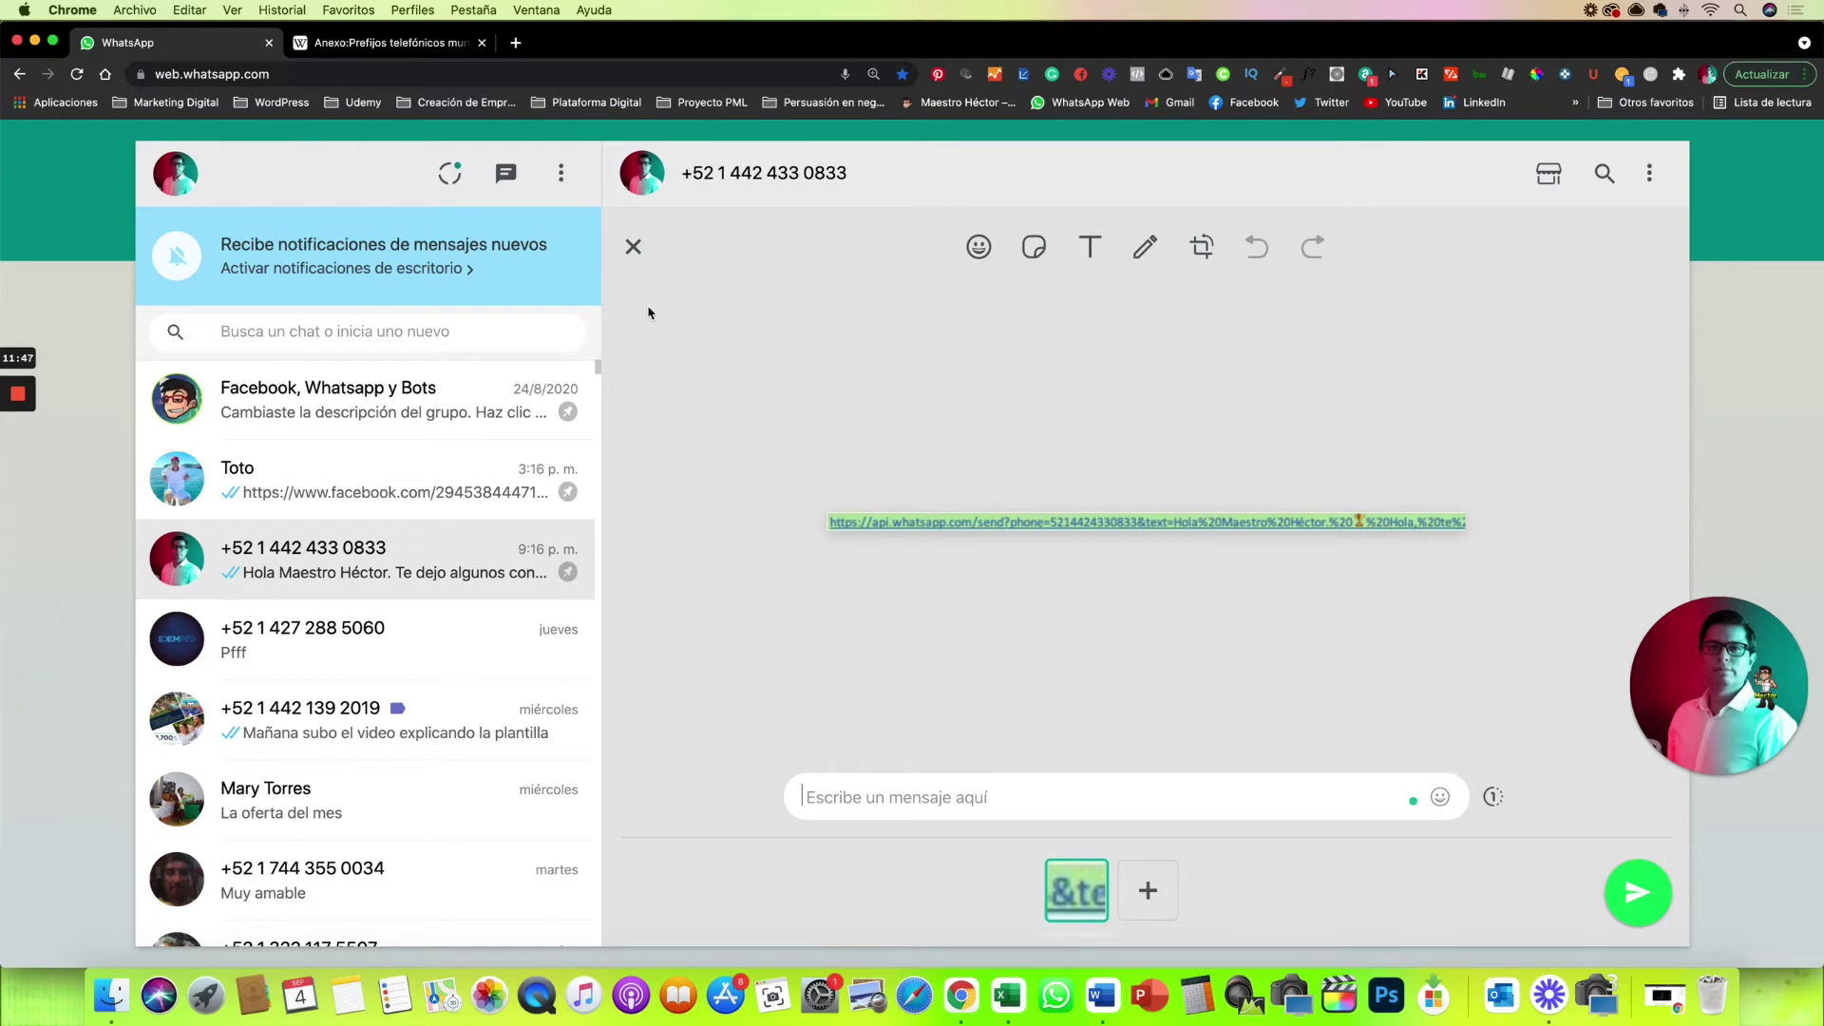
{"action": "left_click", "coordinate": [634, 248]}
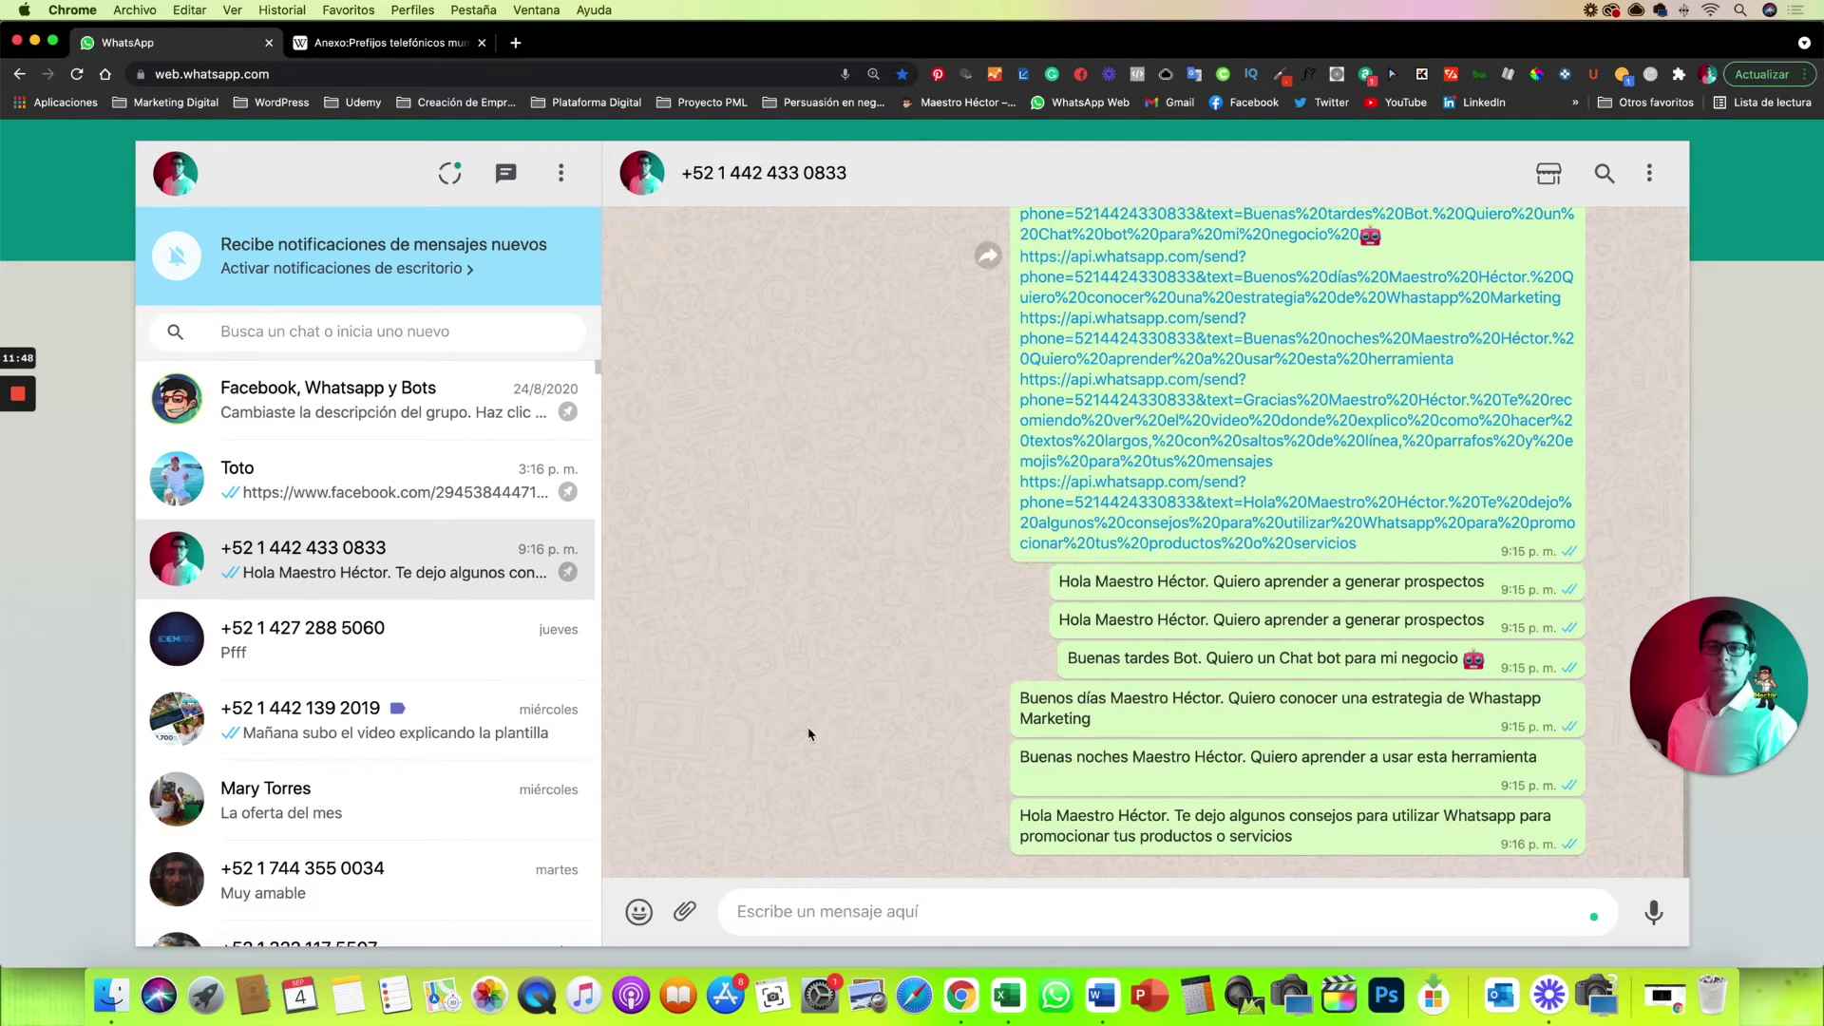
{"action": "right_click", "coordinate": [747, 912]}
{"action": "left_click", "coordinate": [825, 835]}
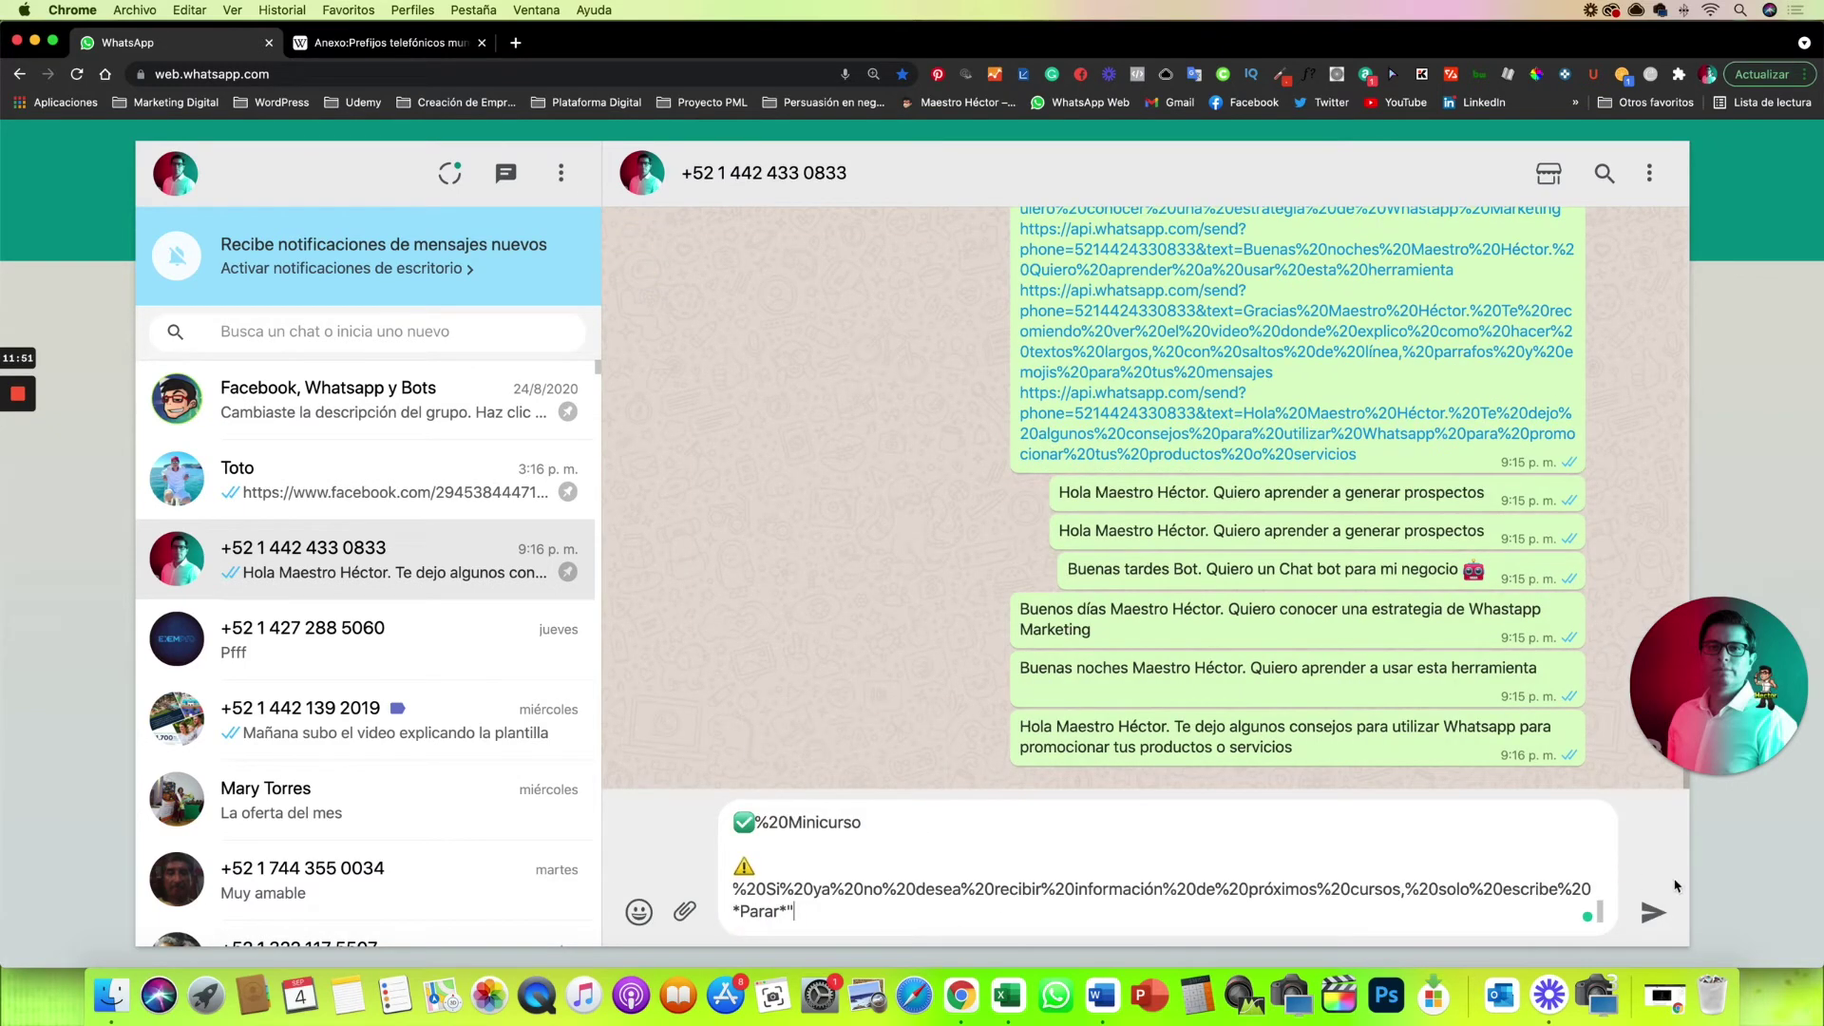
{"action": "left_click", "coordinate": [1654, 914]}
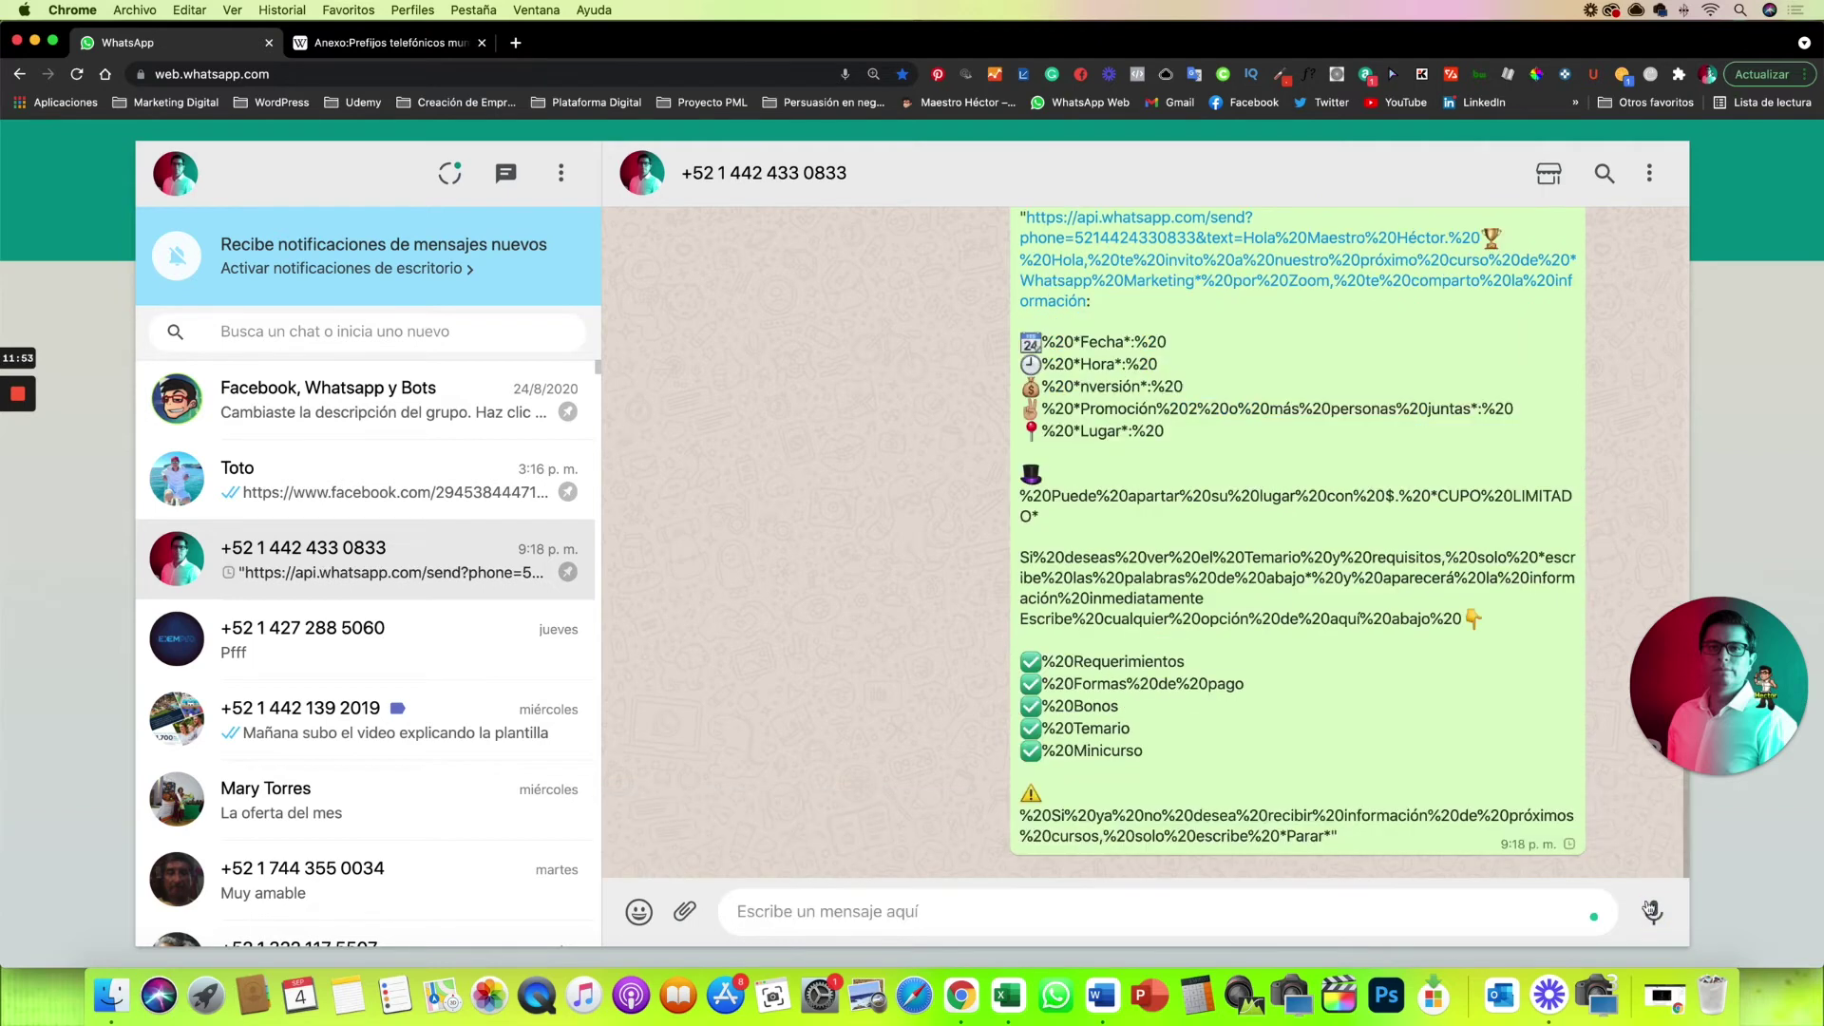
{"action": "scroll", "coordinate": [1071, 324], "scroll_direction": "up", "scroll_amount": 3}
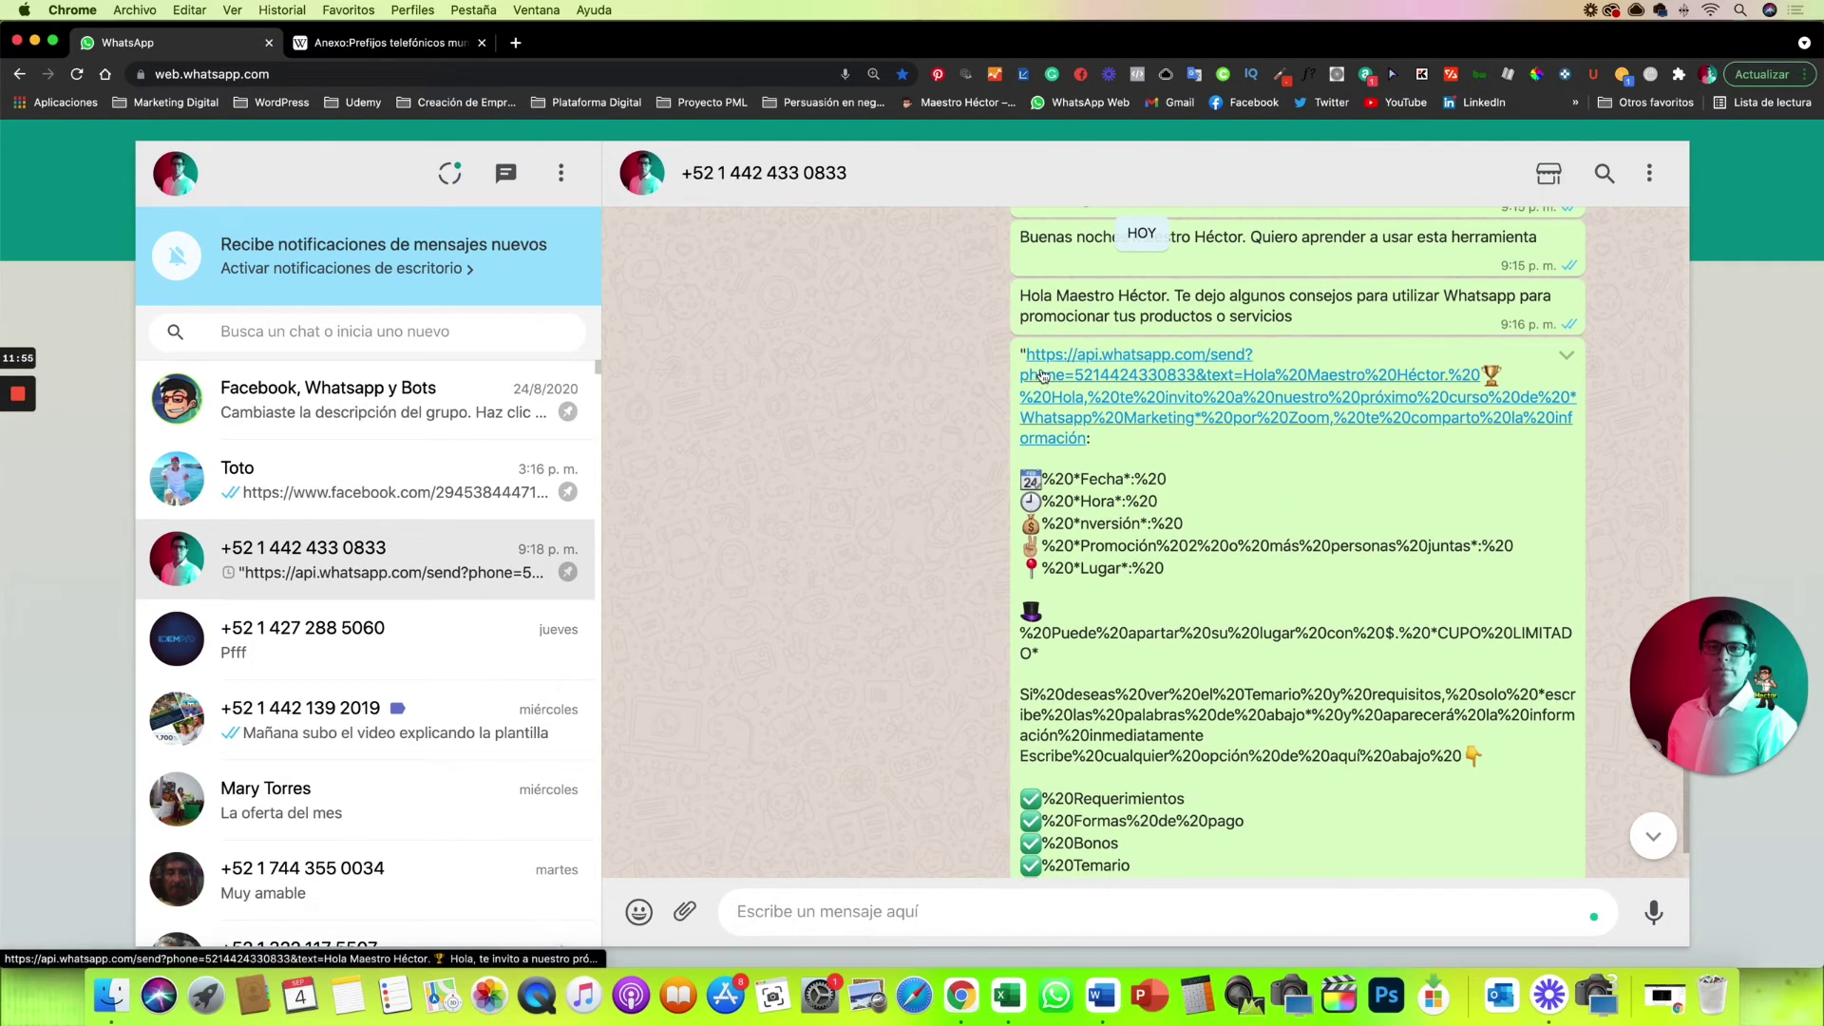
{"action": "mouse_move", "coordinate": [1282, 428]}
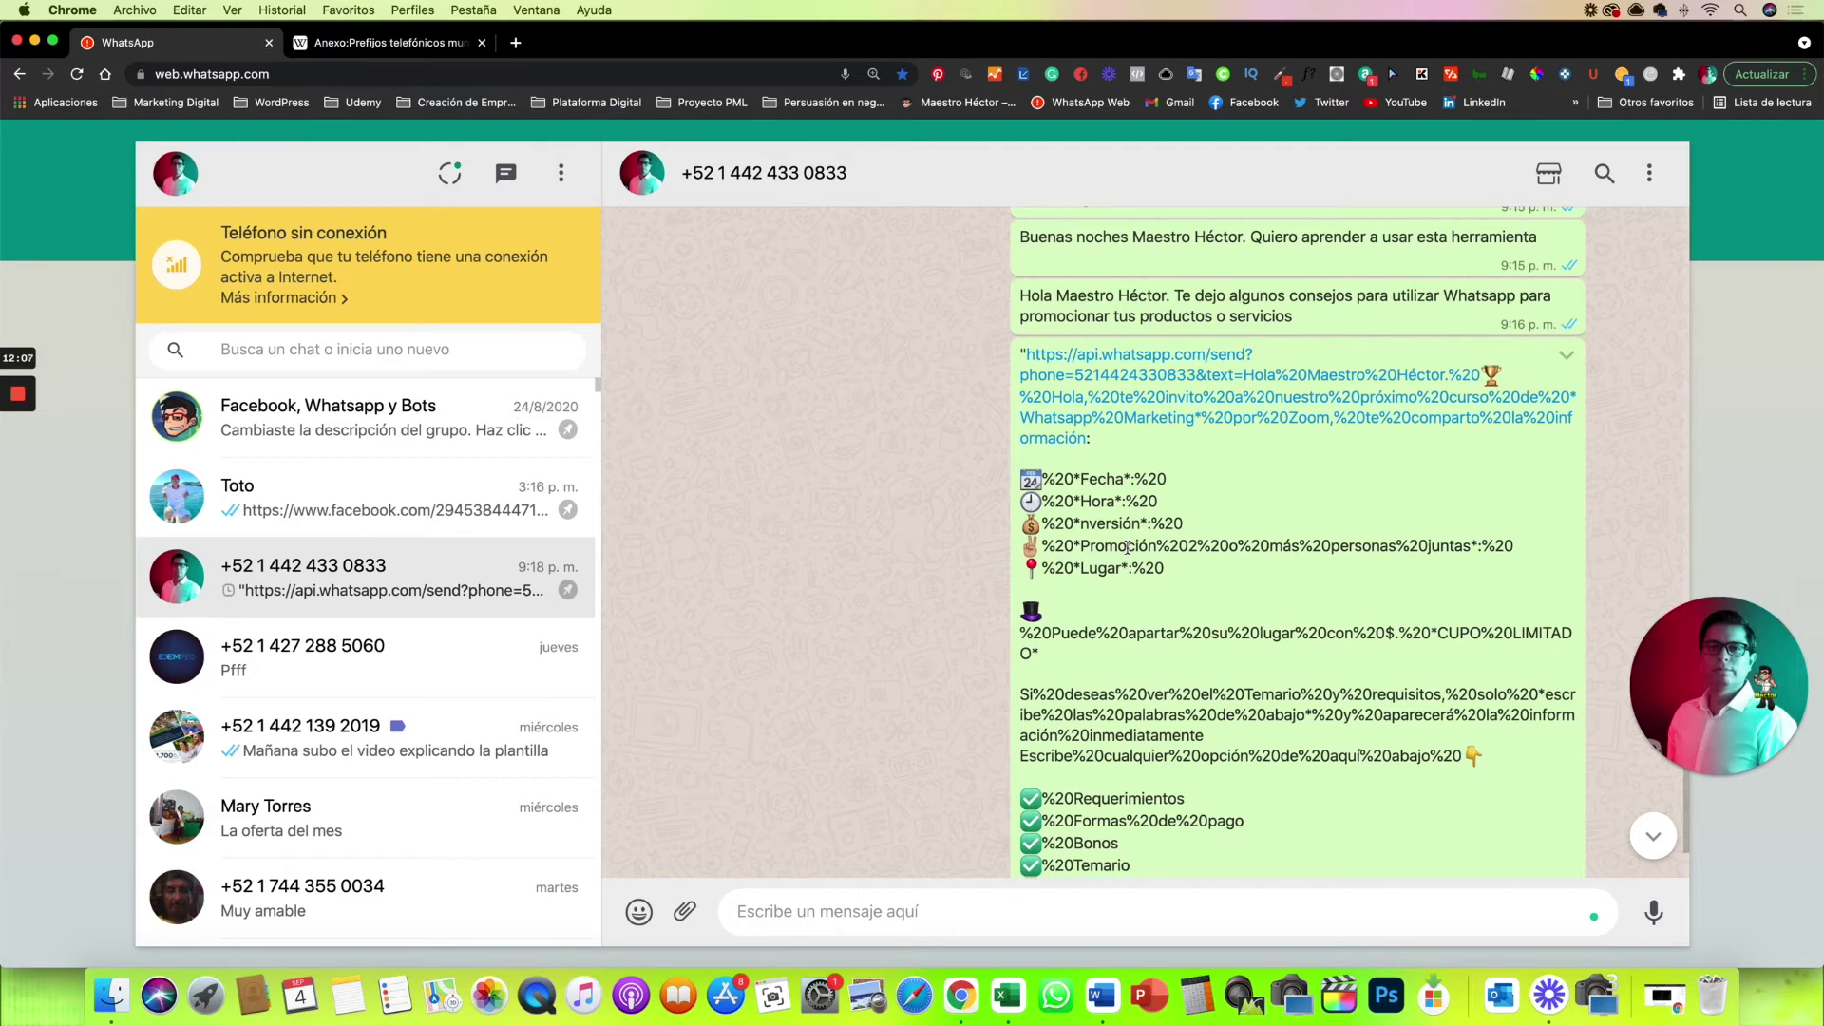
Send the course invitation loaded from the row 10 link, then start a 'url e' search in a new tab
{"action": "left_click", "coordinate": [1246, 409]}
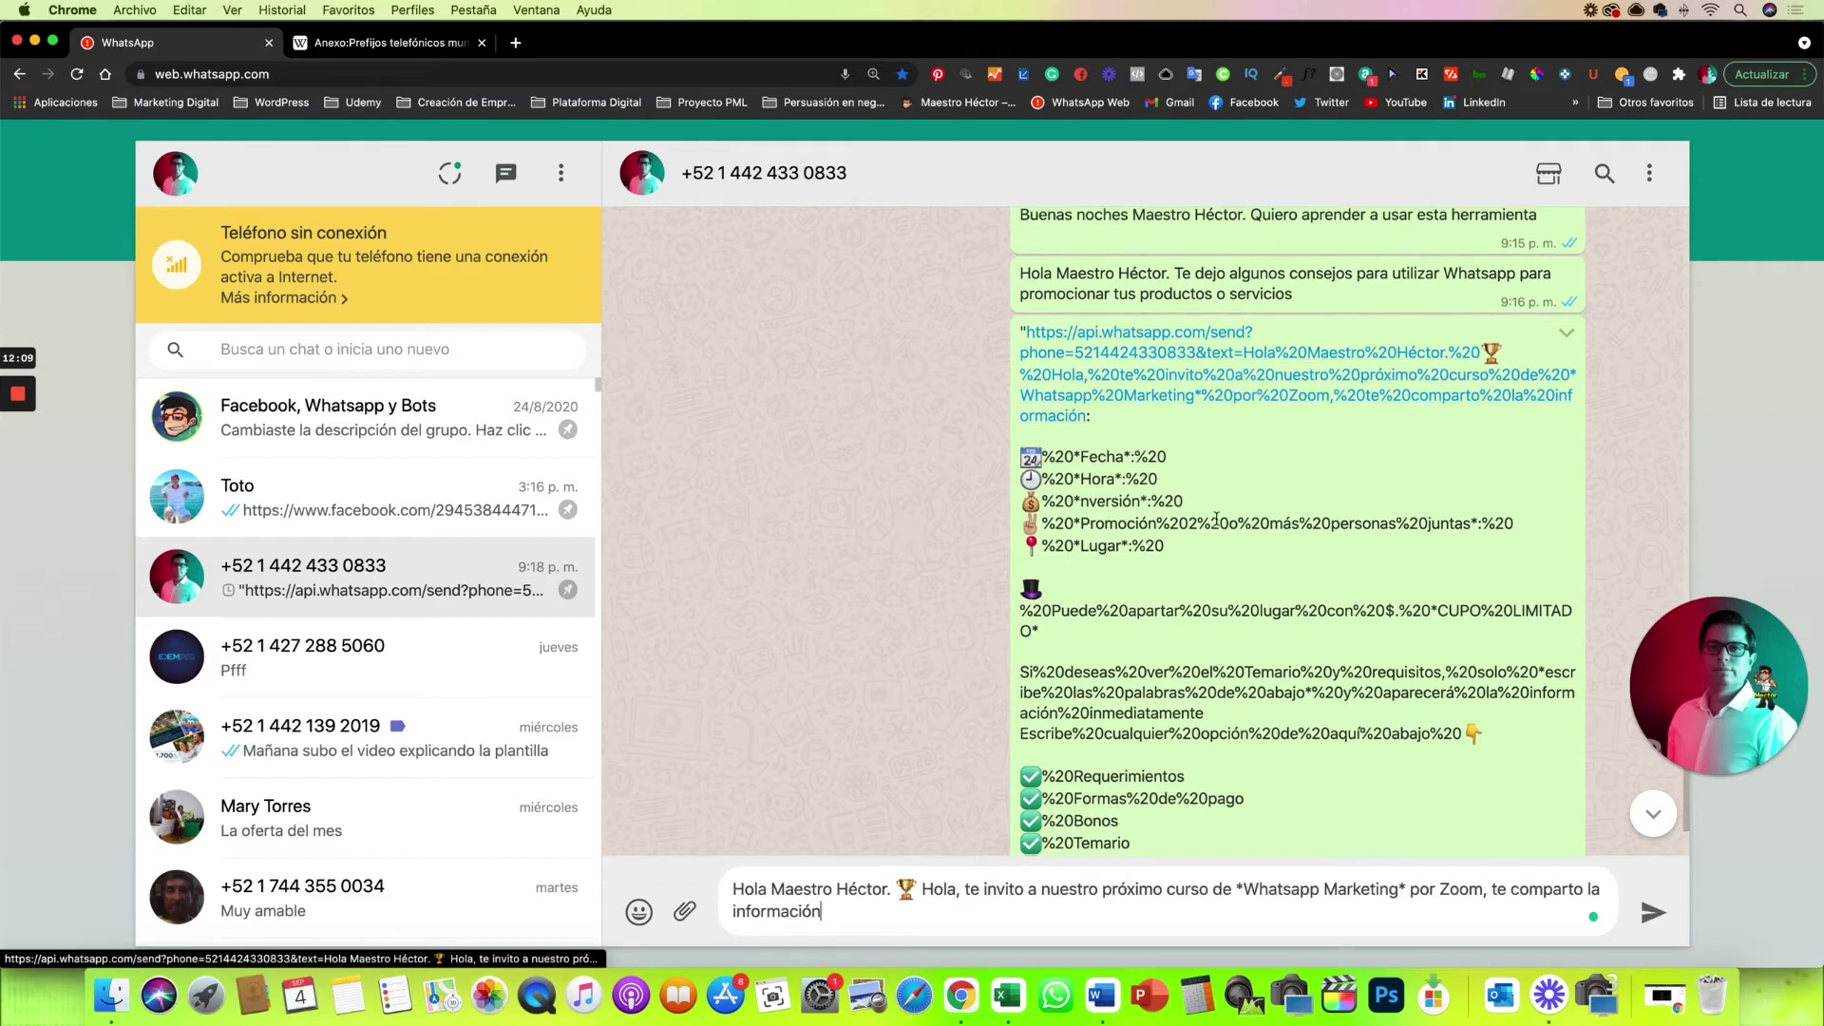
{"action": "left_click", "coordinate": [1653, 912]}
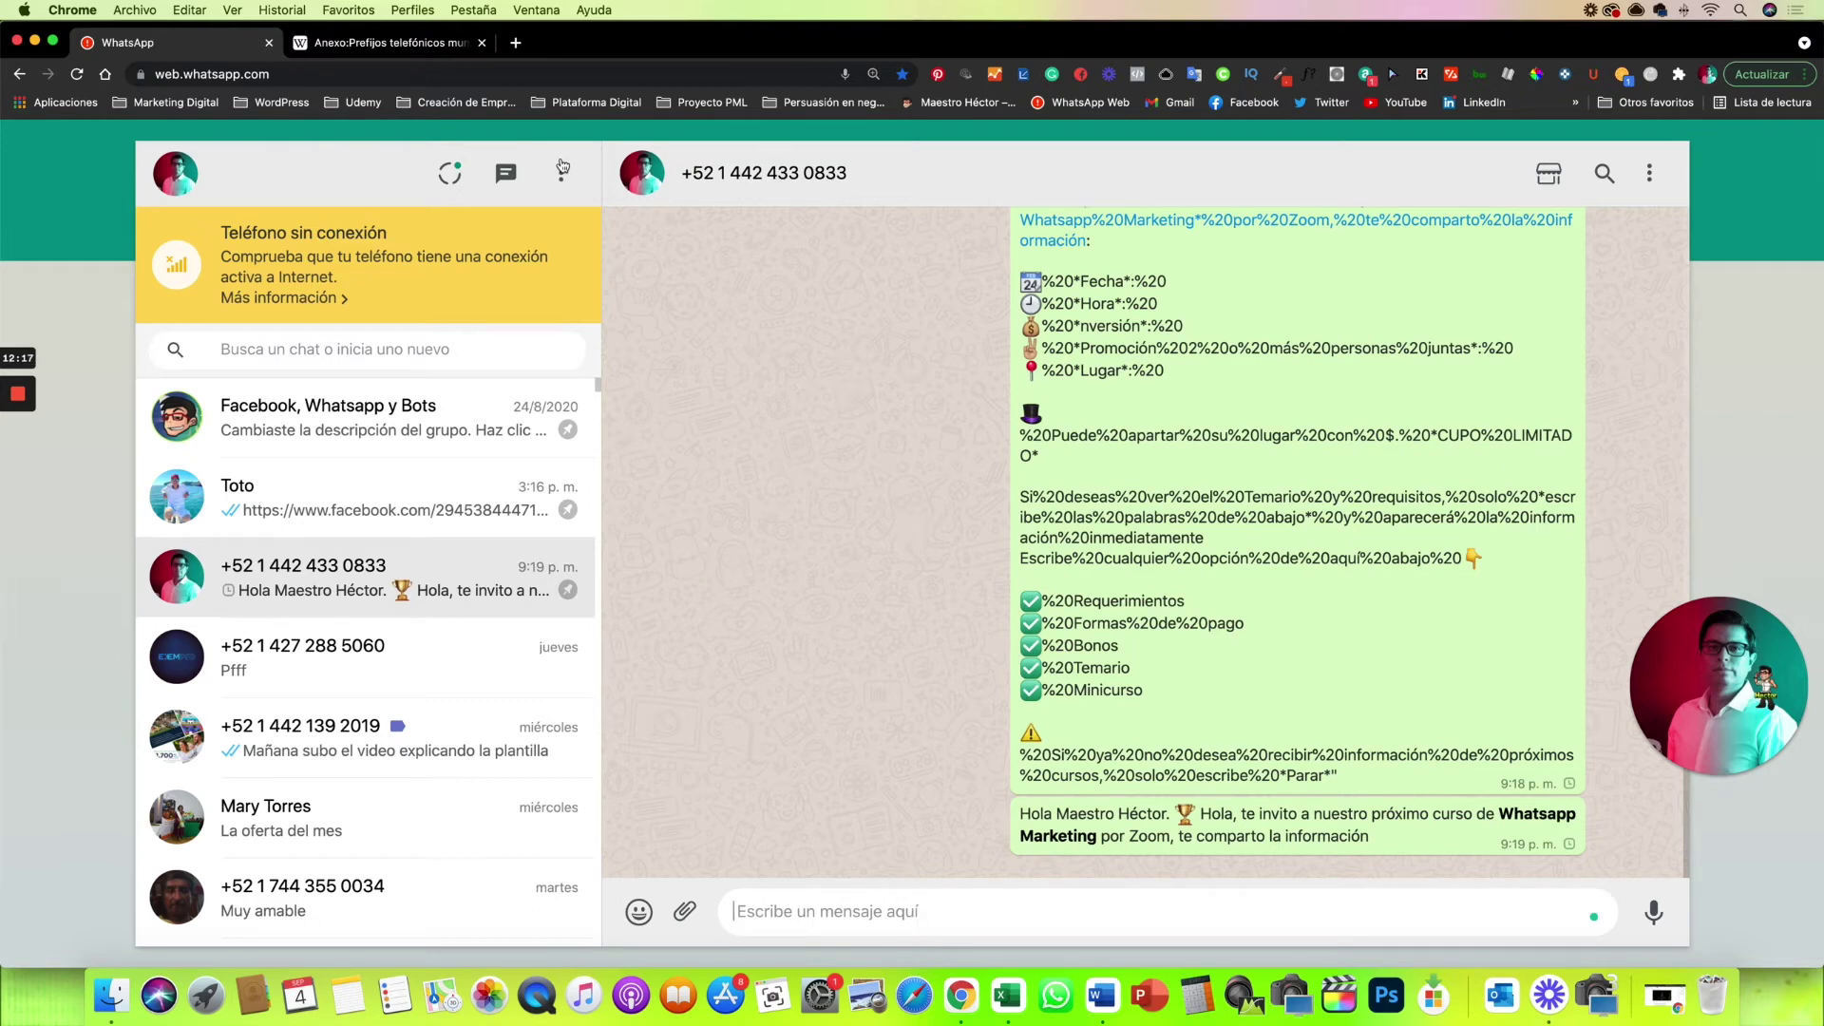
{"action": "left_click", "coordinate": [516, 43]}
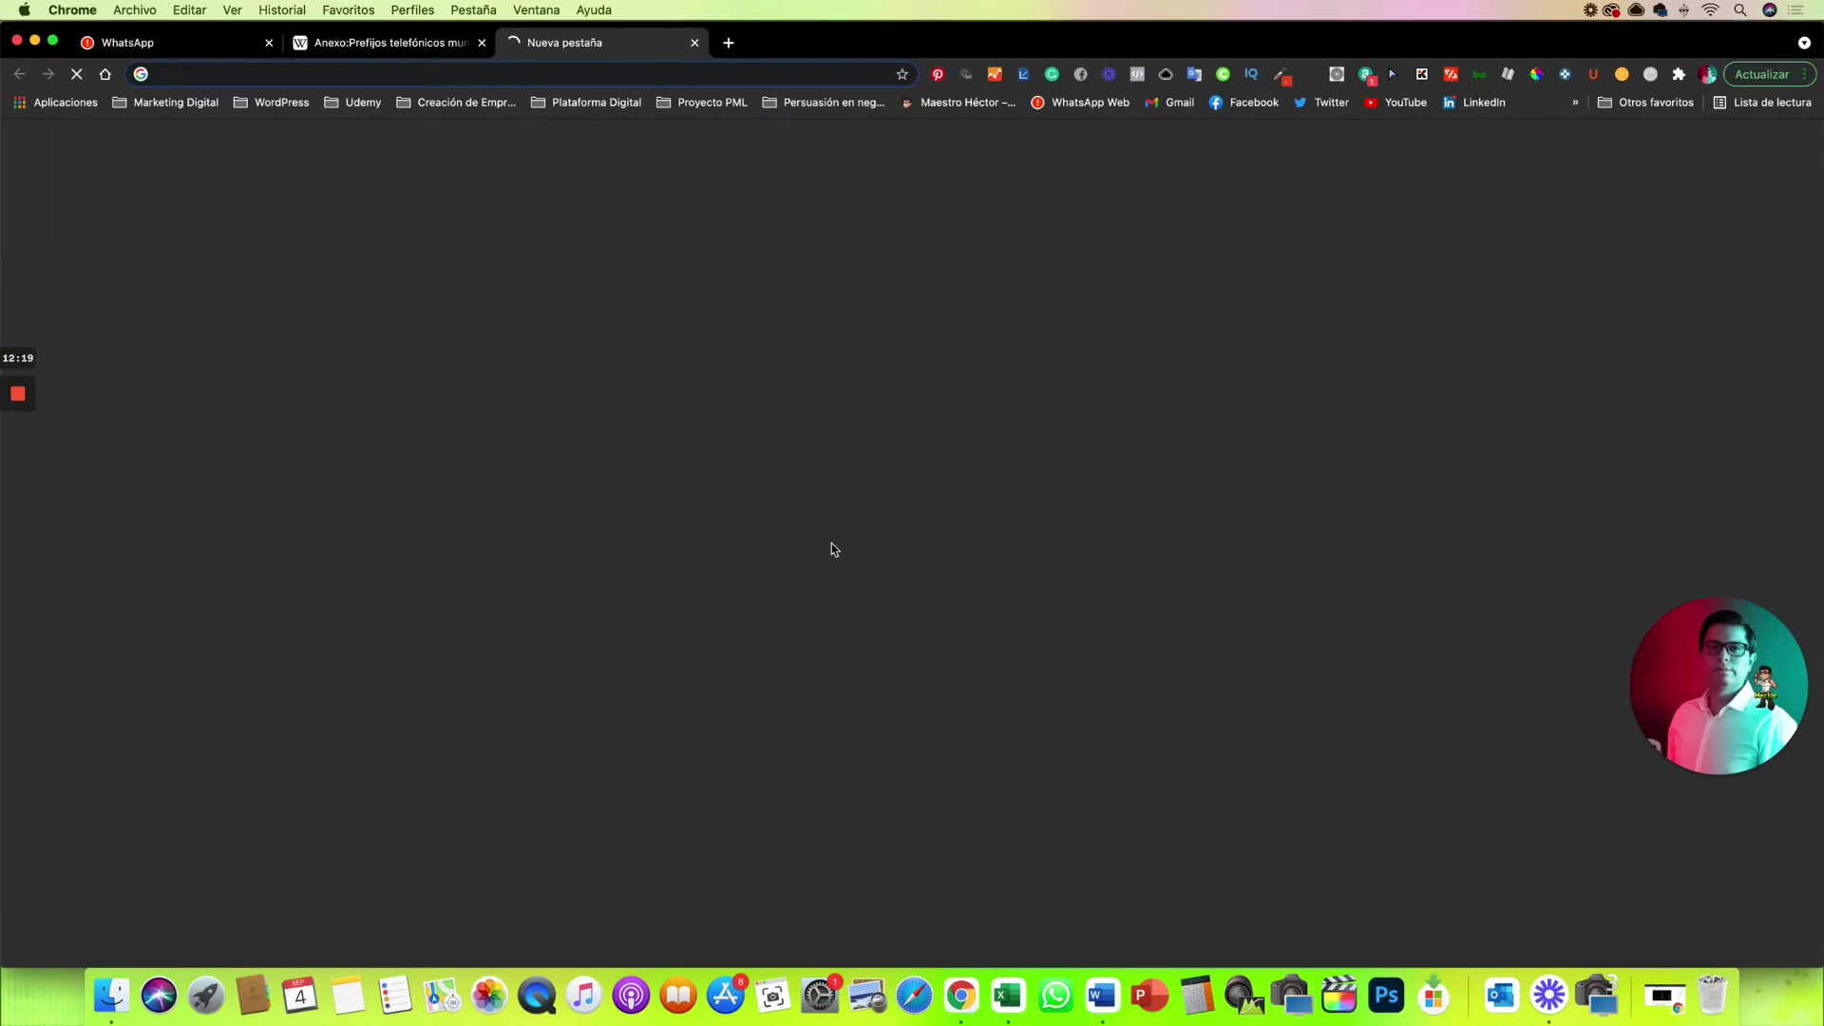
{"action": "type", "text": "url "}
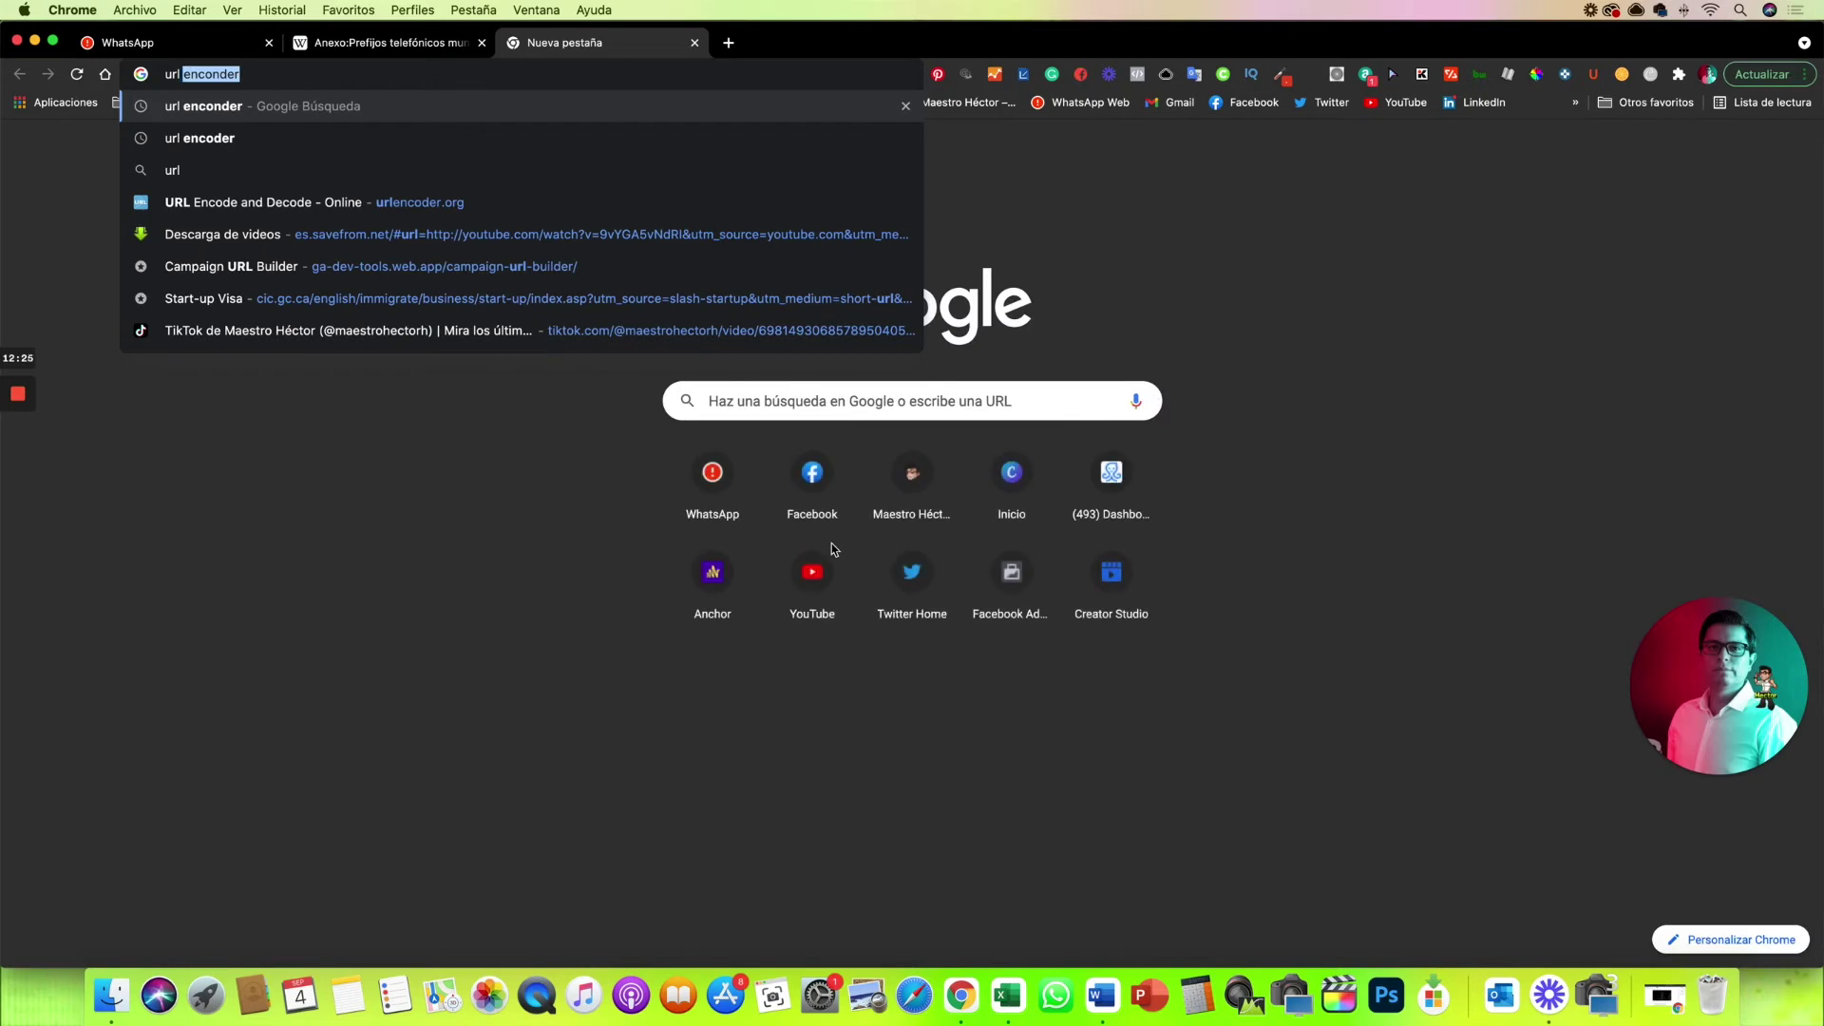
{"action": "type", "text": "e"}
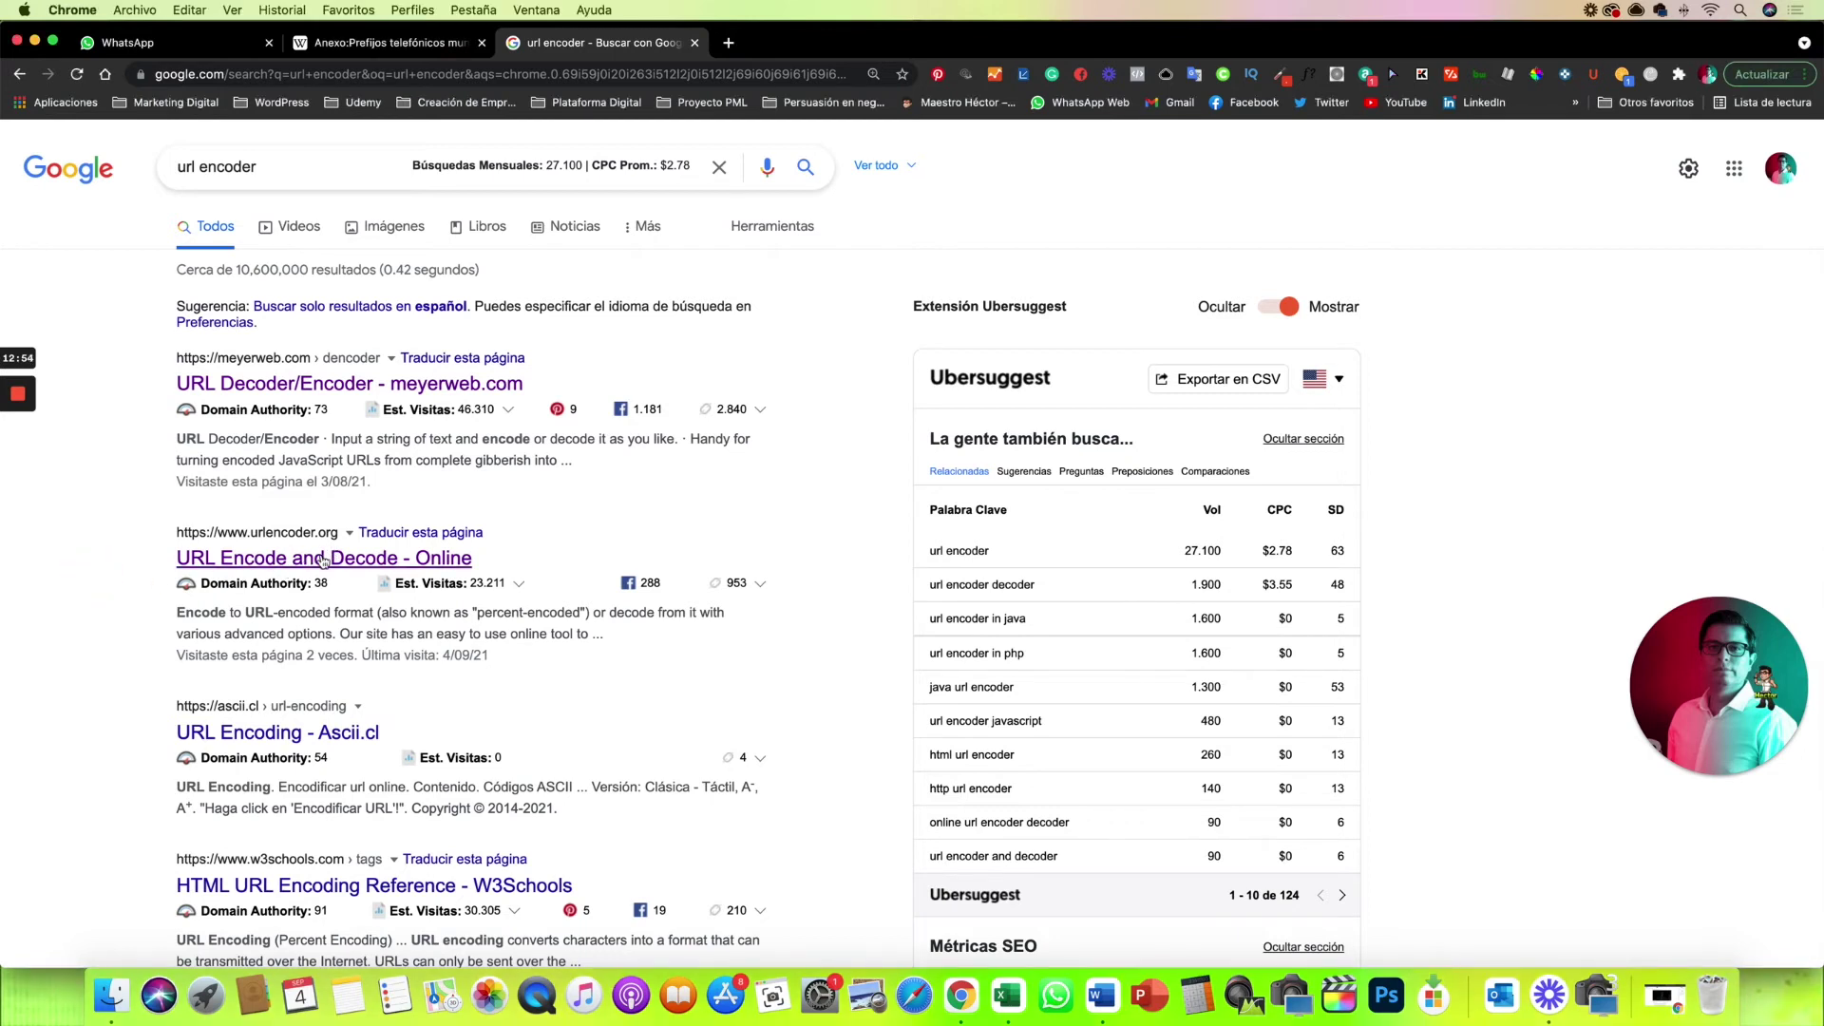
Open urlencoder.org's 'URL Encode and Decode - Online' result, then bring the Word invitation forward
{"action": "left_click", "coordinate": [325, 560]}
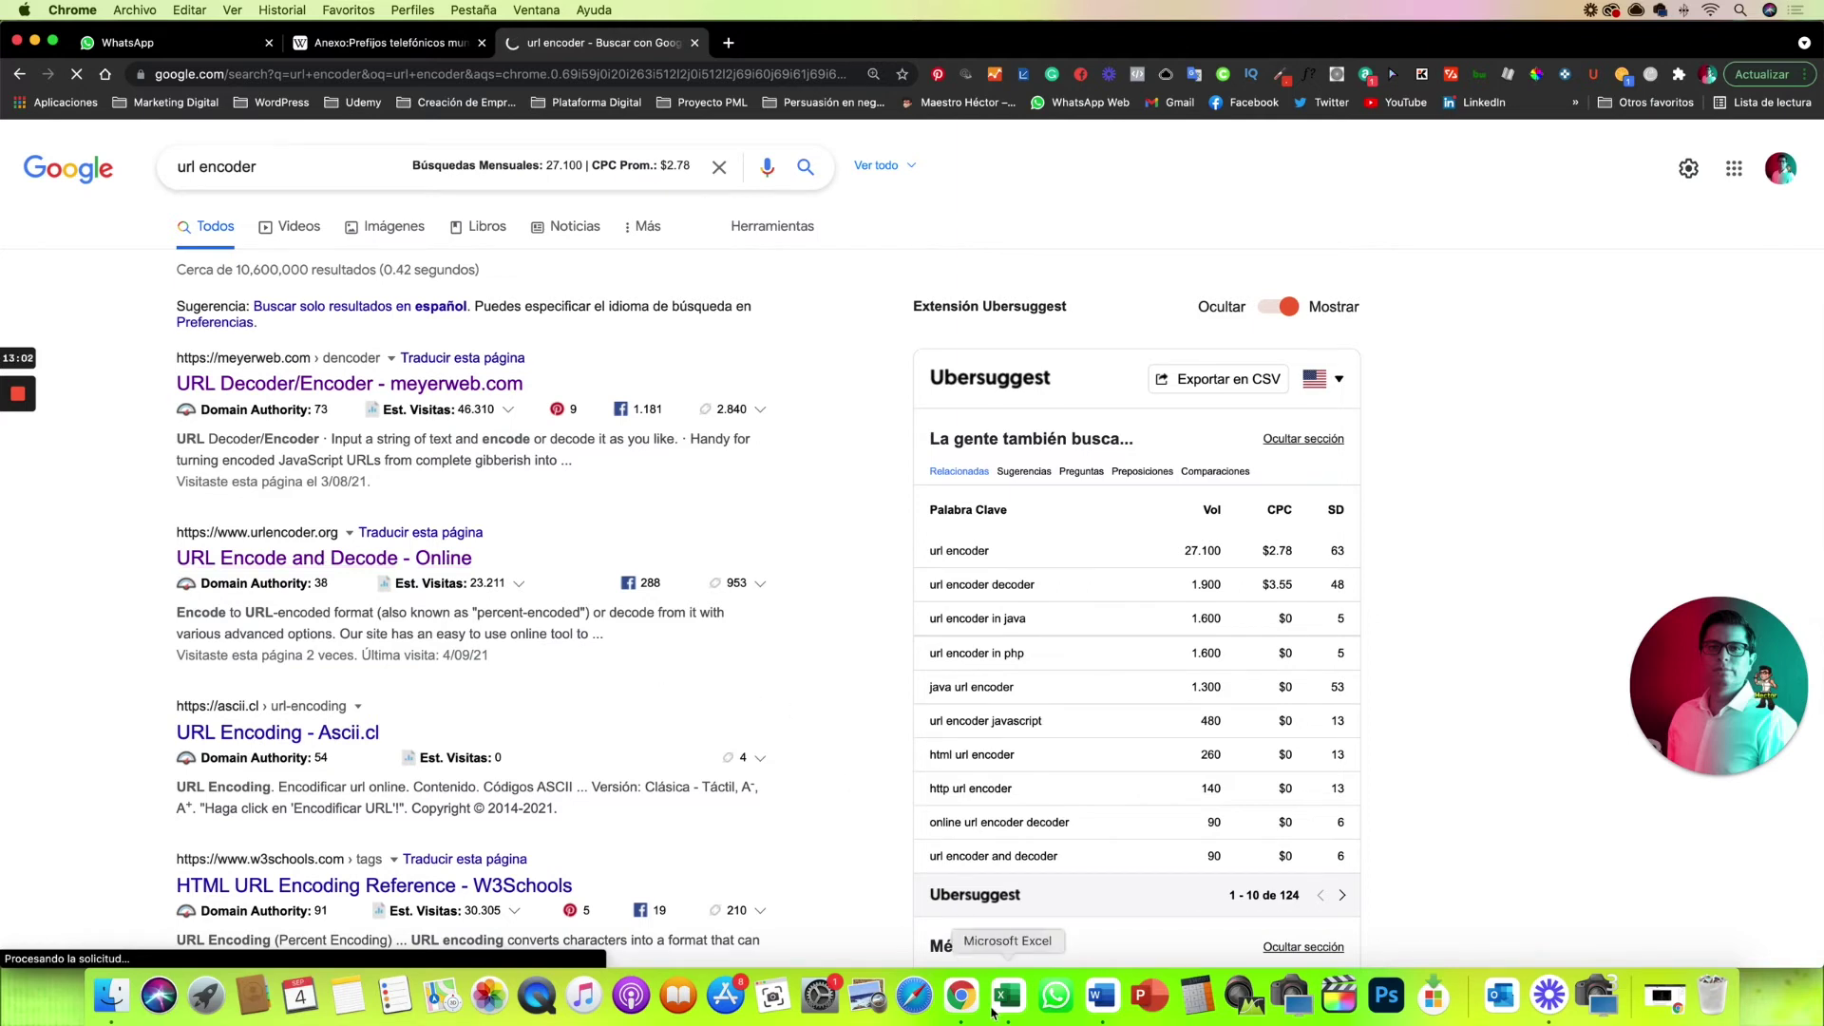
{"action": "left_click", "coordinate": [1097, 1007]}
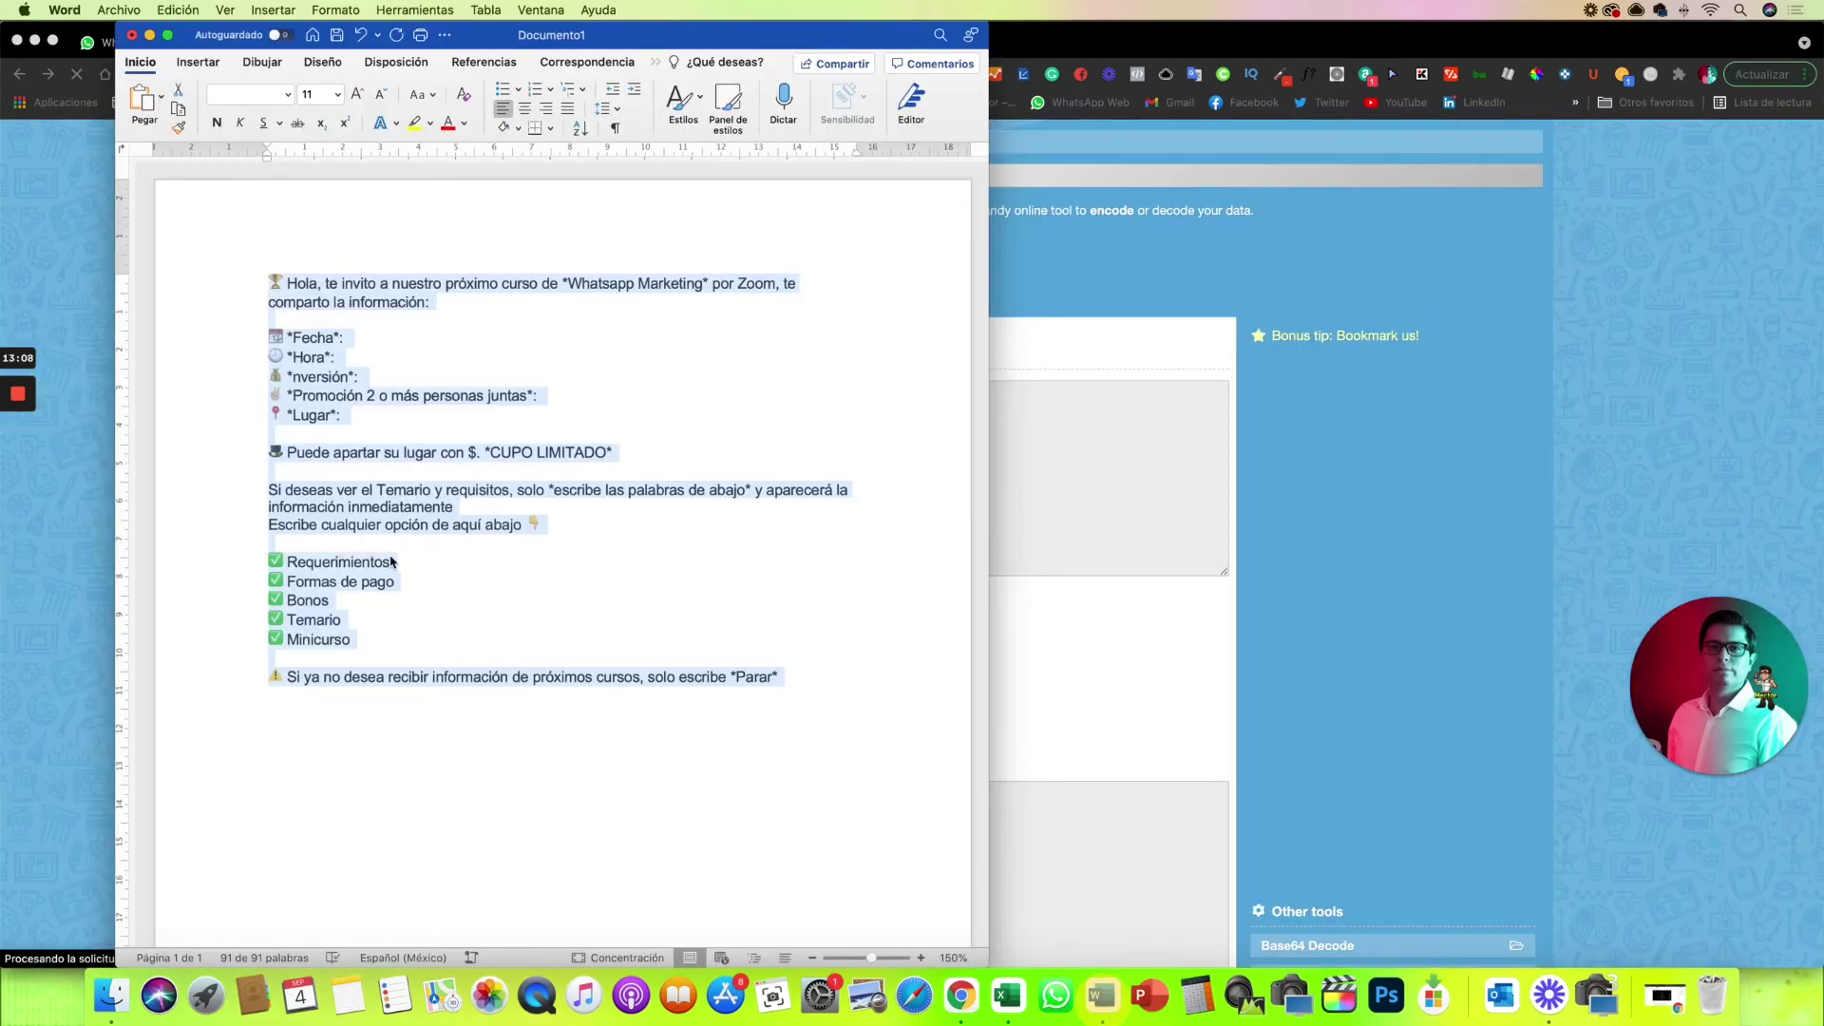
Select the entire URL-encoded invitation output on urlencoder.org and take it back to Excel
{"action": "left_click", "coordinate": [1367, 495]}
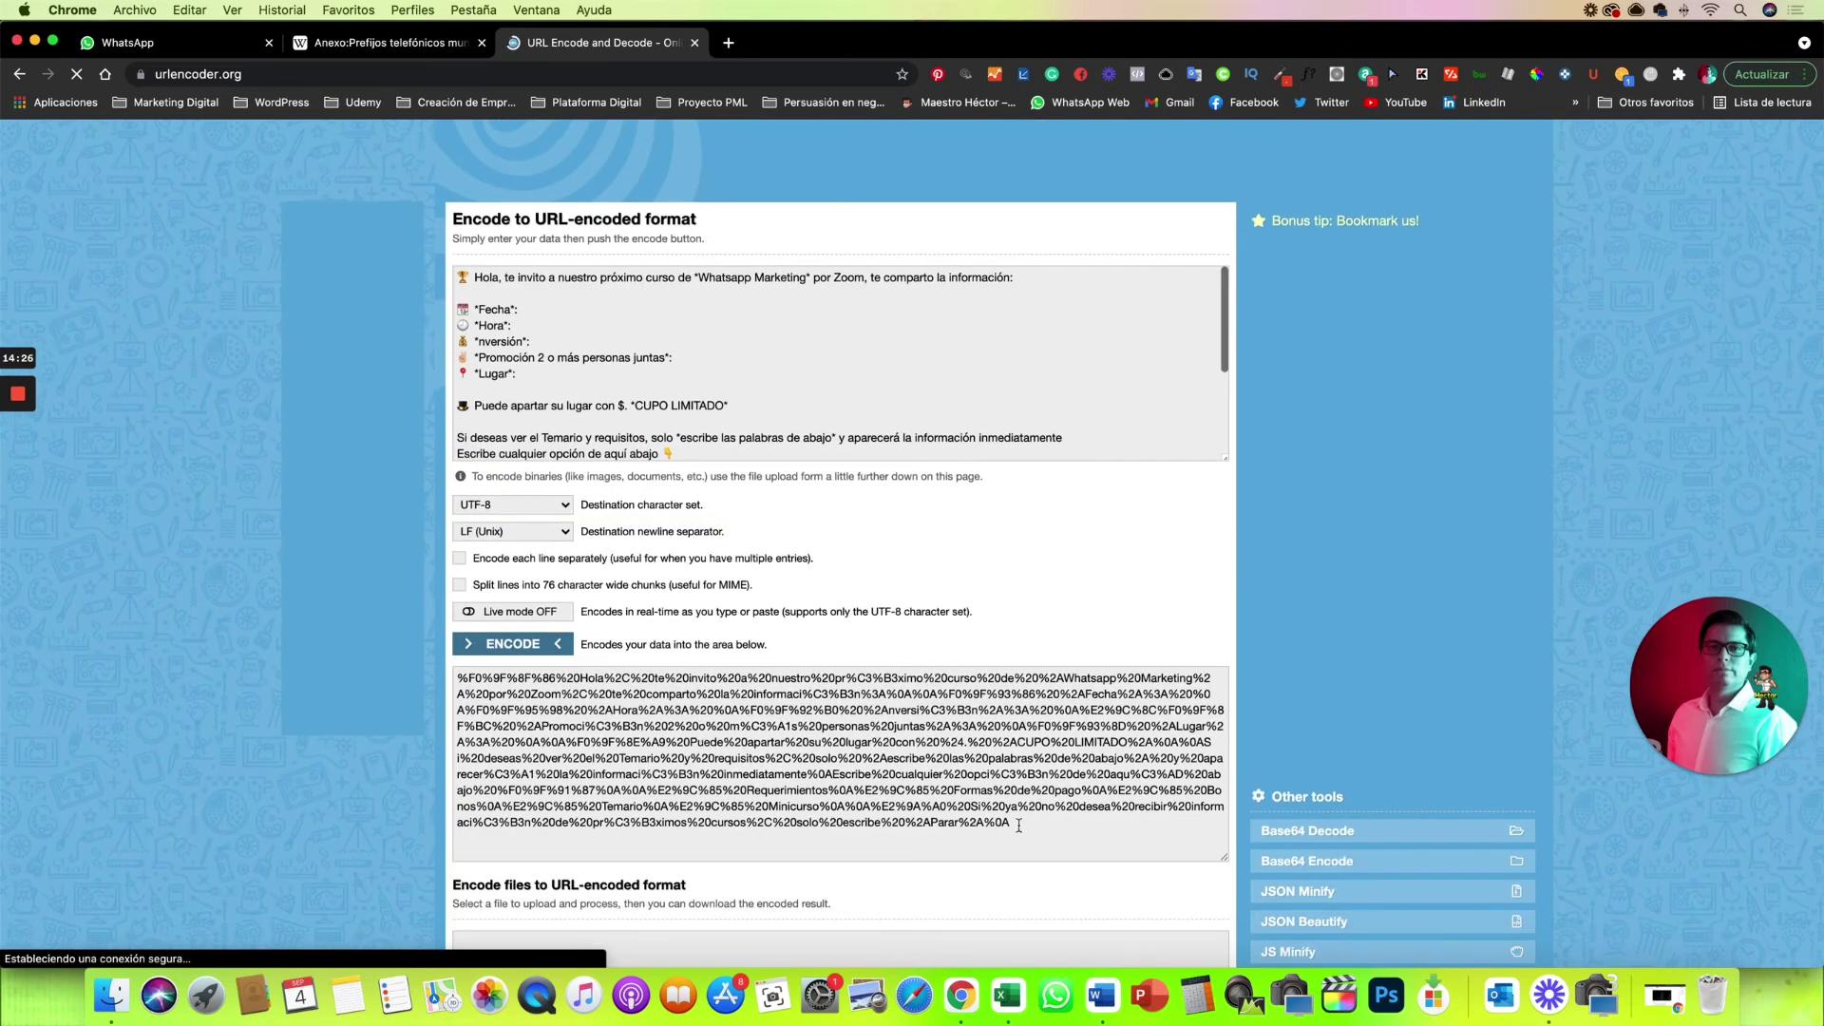
{"action": "left_click_drag", "start_coordinate": [1012, 824], "coordinate": [788, 815]}
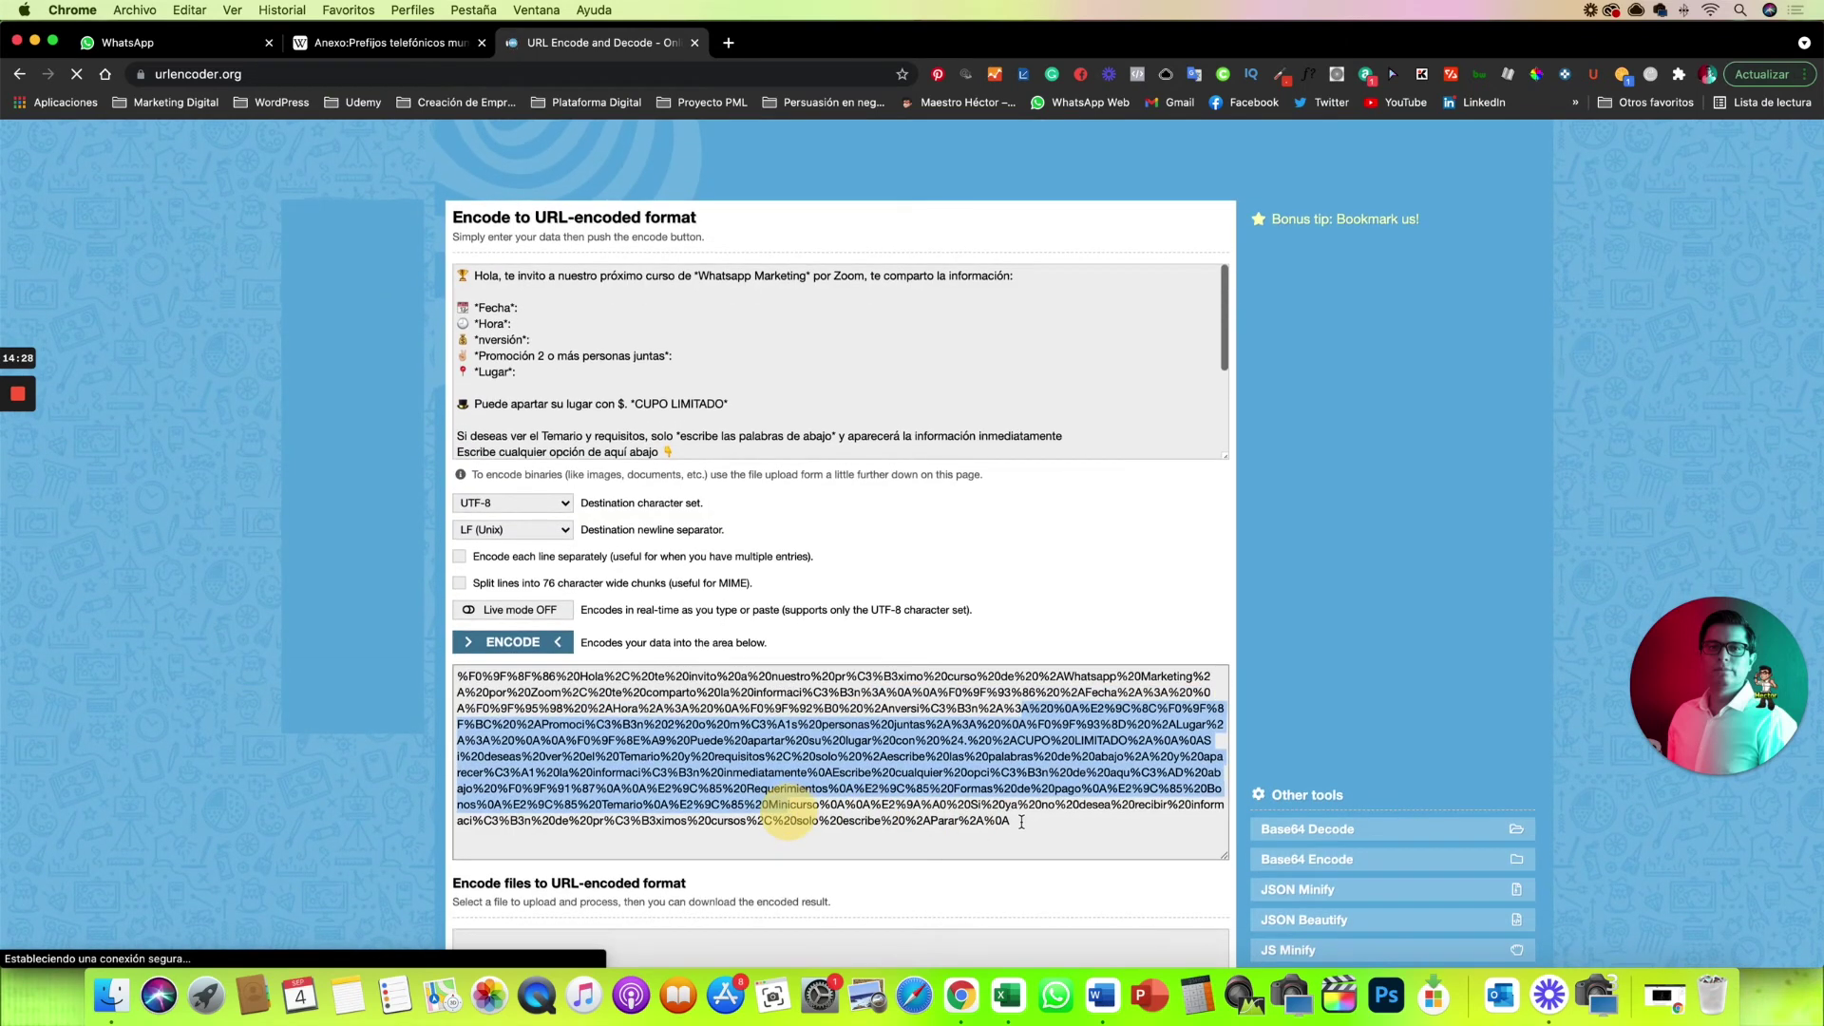
{"action": "left_click", "coordinate": [1024, 822]}
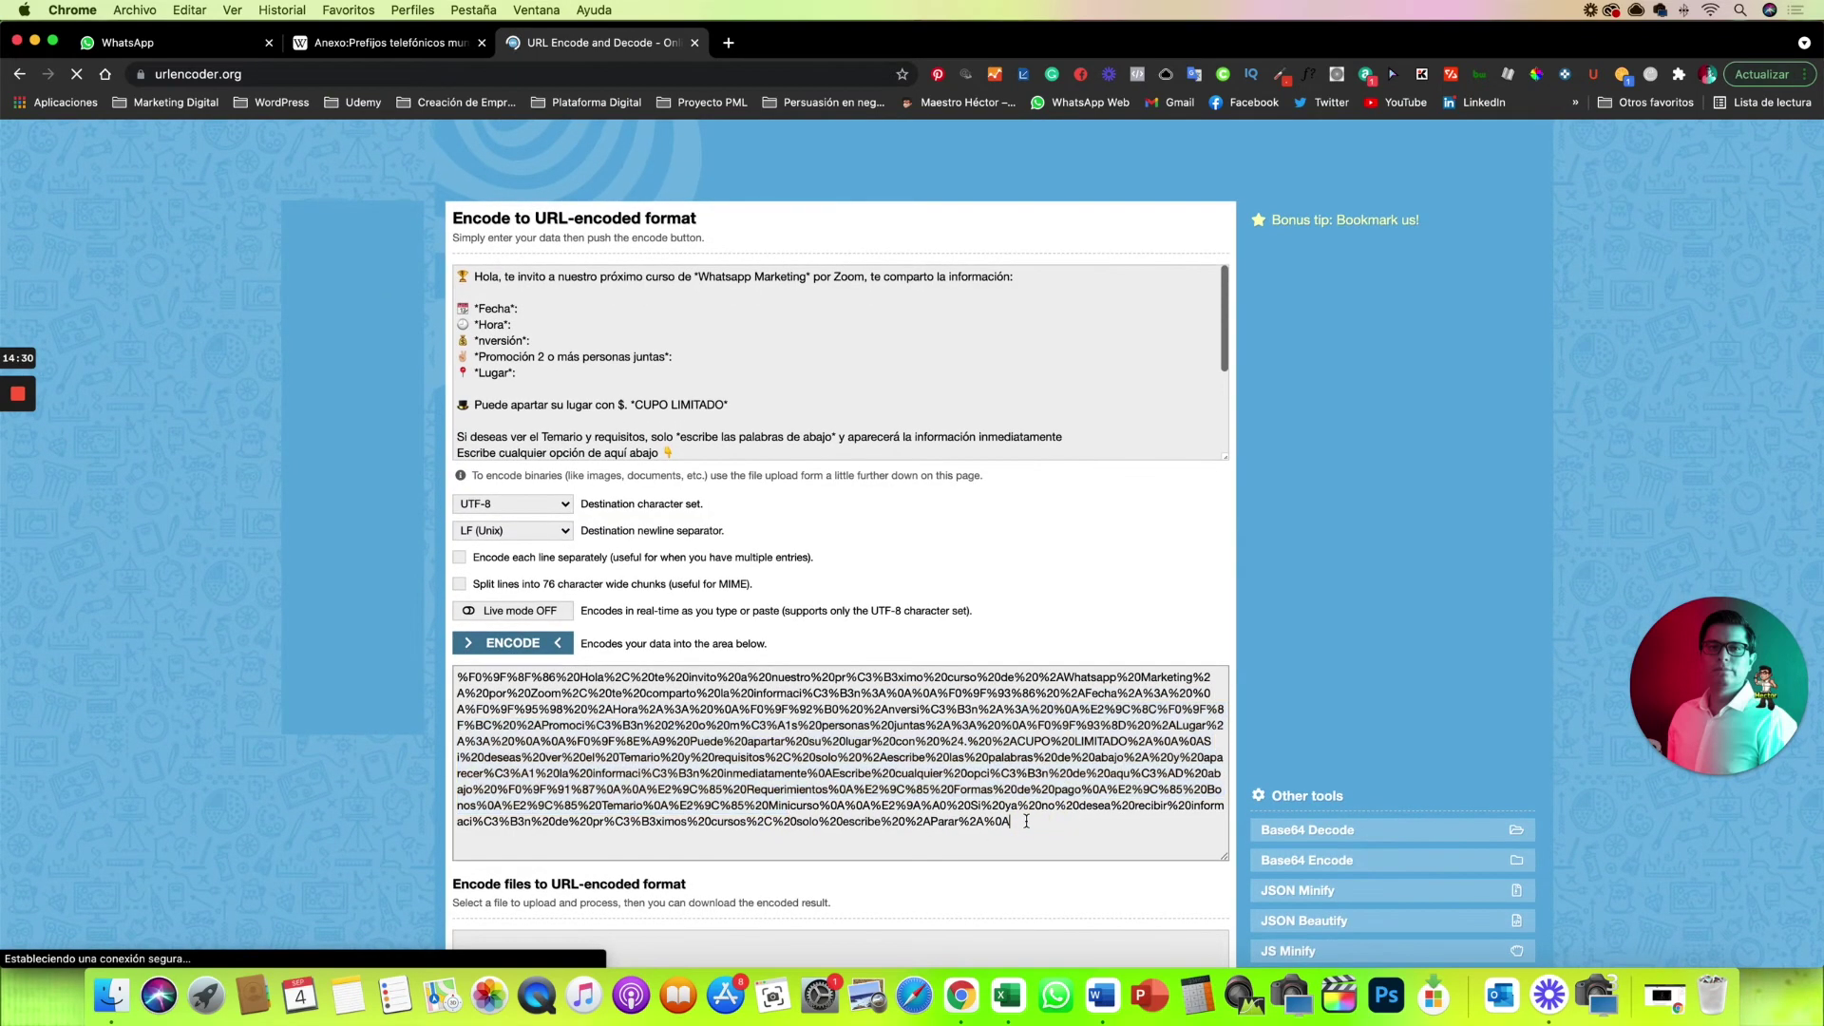
{"action": "left_click_drag", "start_coordinate": [1026, 821], "coordinate": [432, 675]}
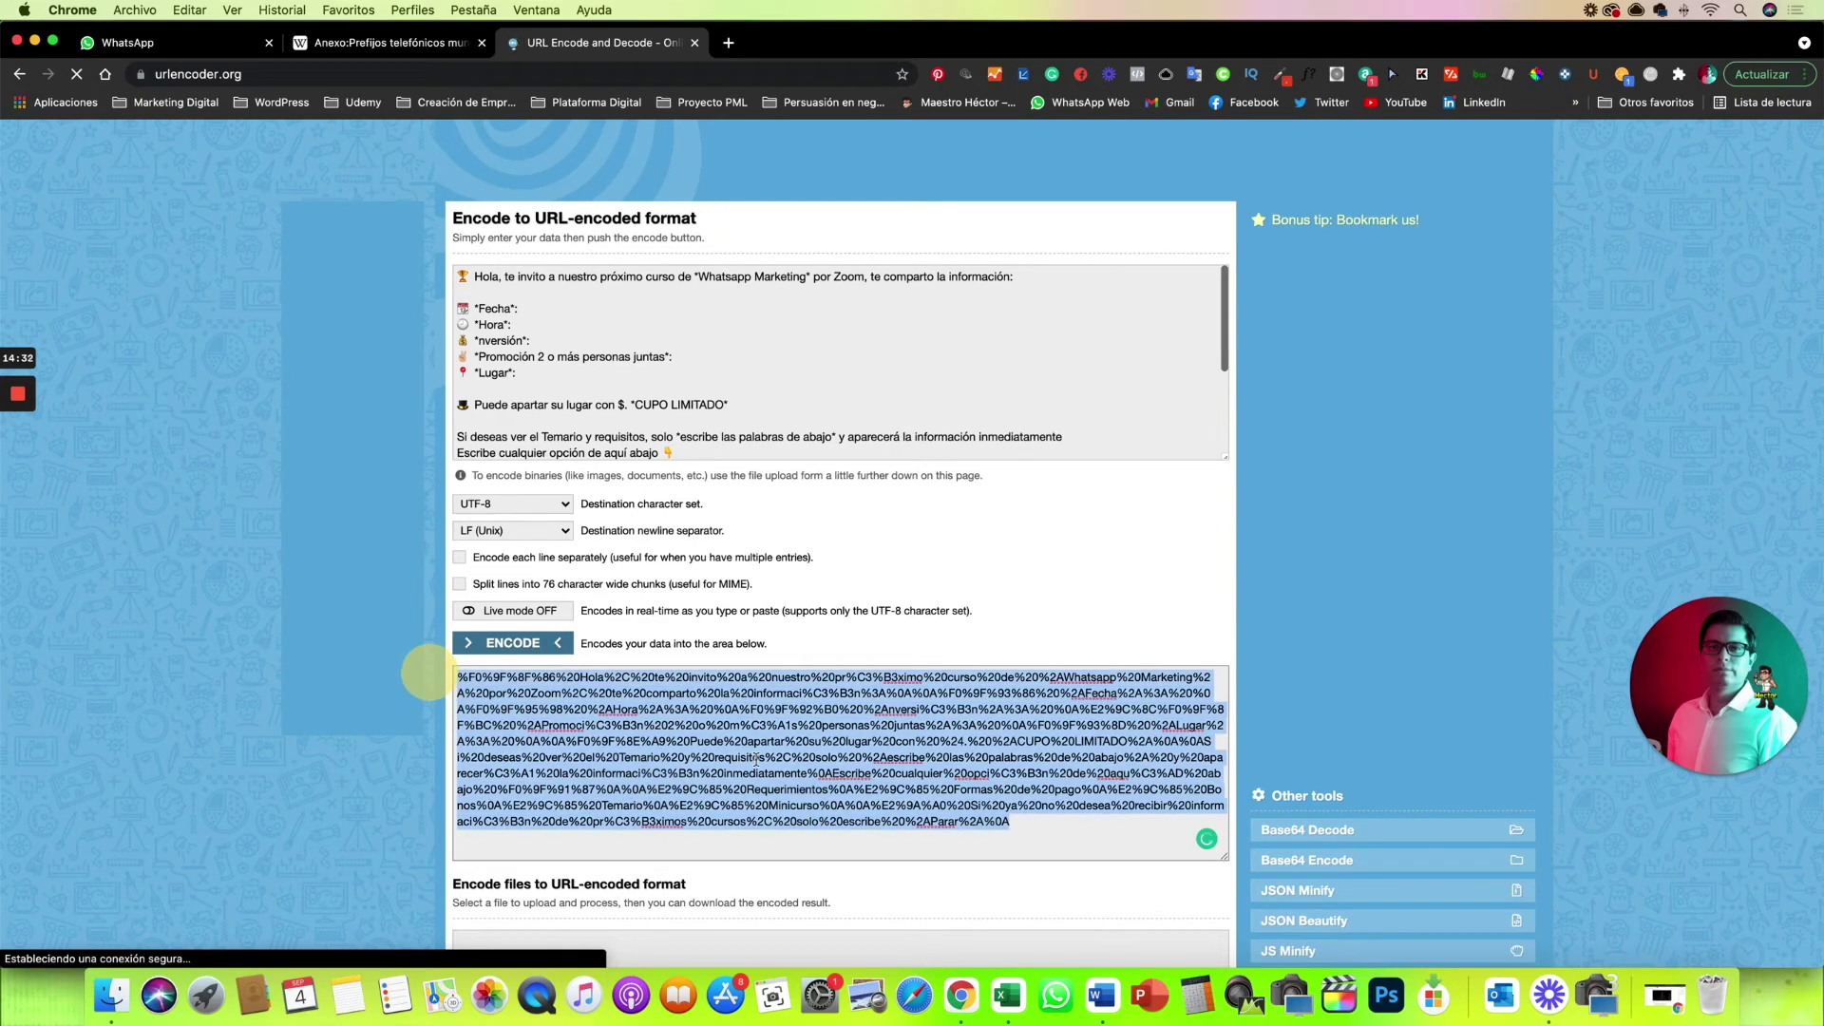
{"action": "left_click", "coordinate": [1008, 997]}
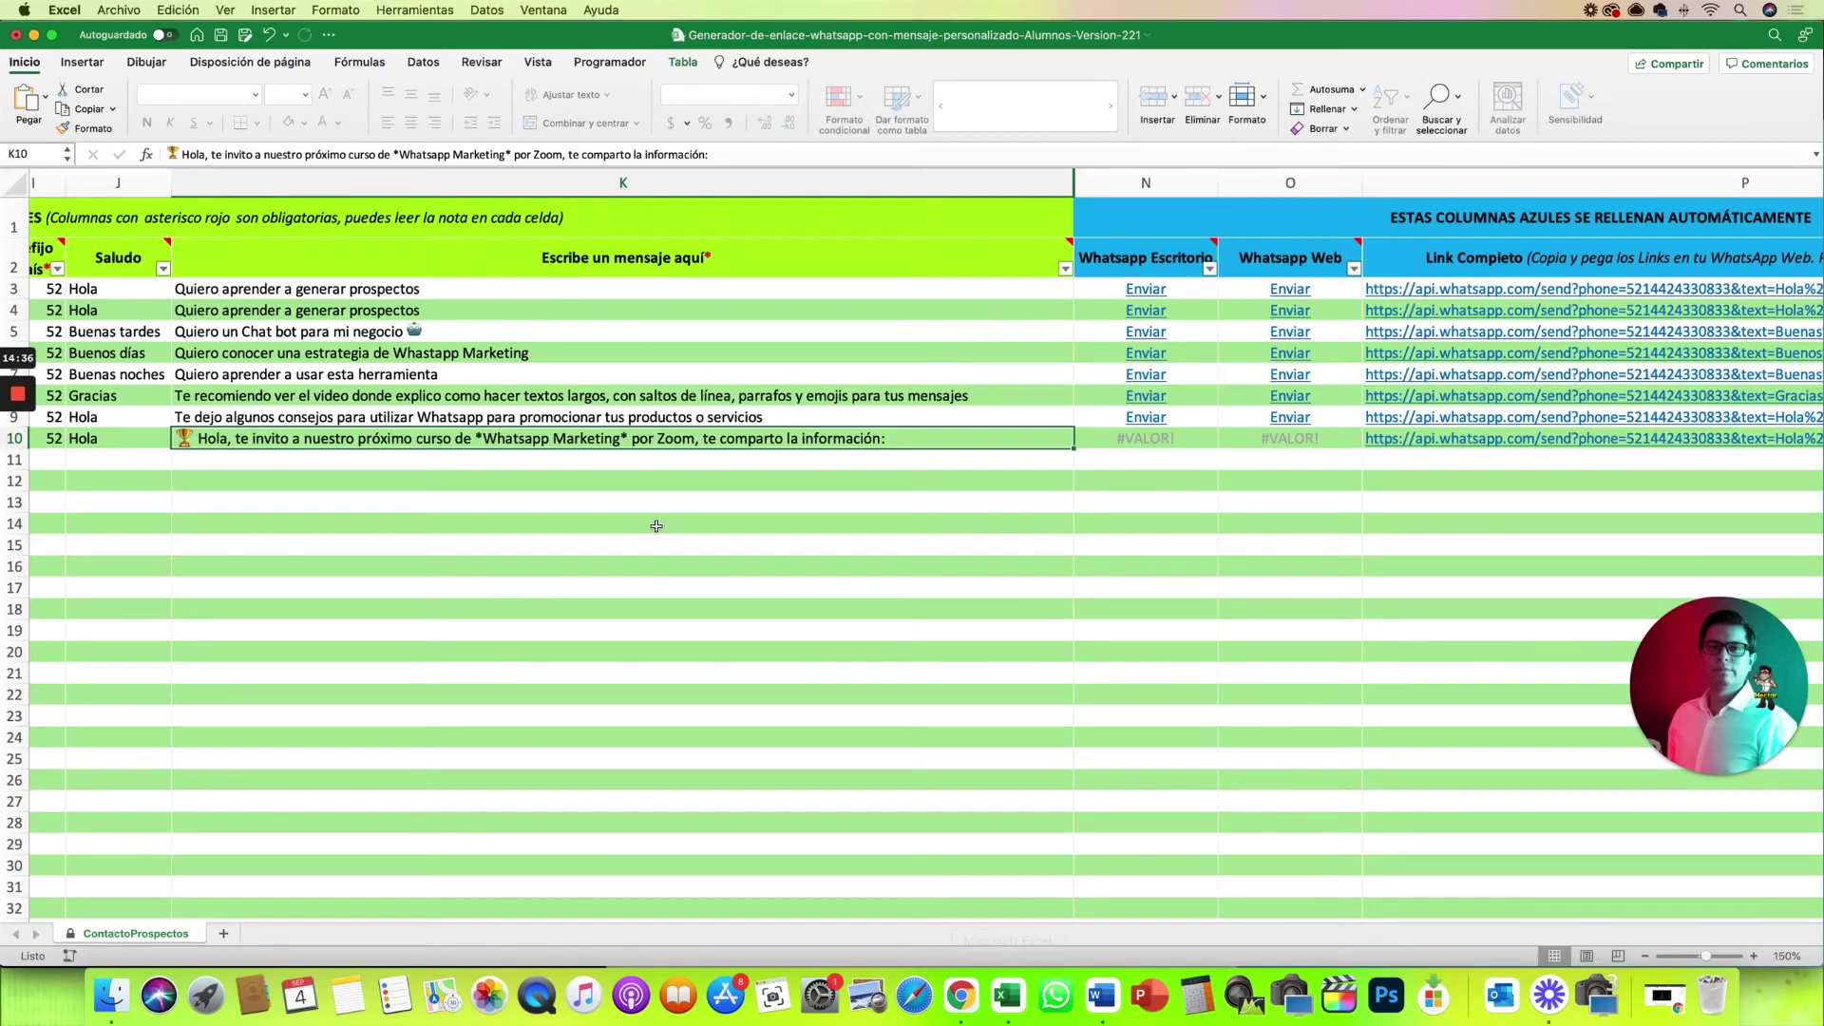
Paste the URL-encoded promotional message into cell K10
{"action": "scroll", "coordinate": [621, 440], "scroll_direction": "left", "scroll_amount": 5}
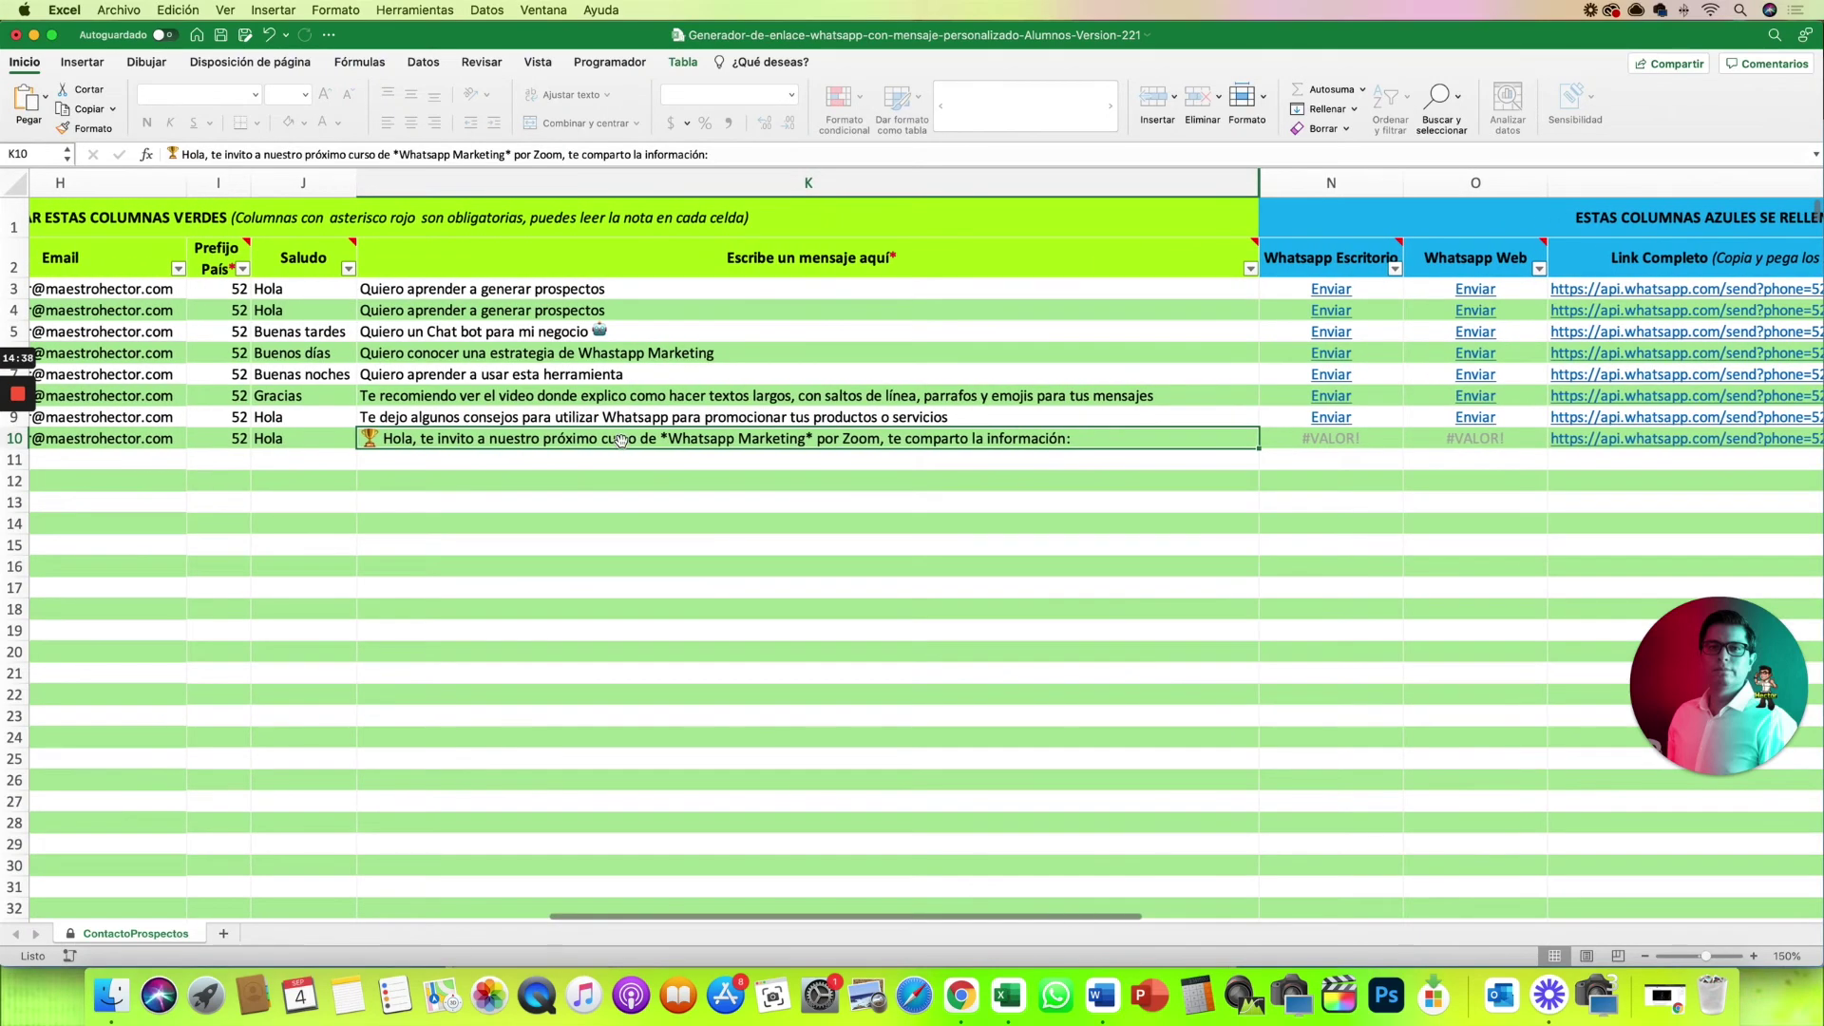
{"action": "key", "text": "super+v"}
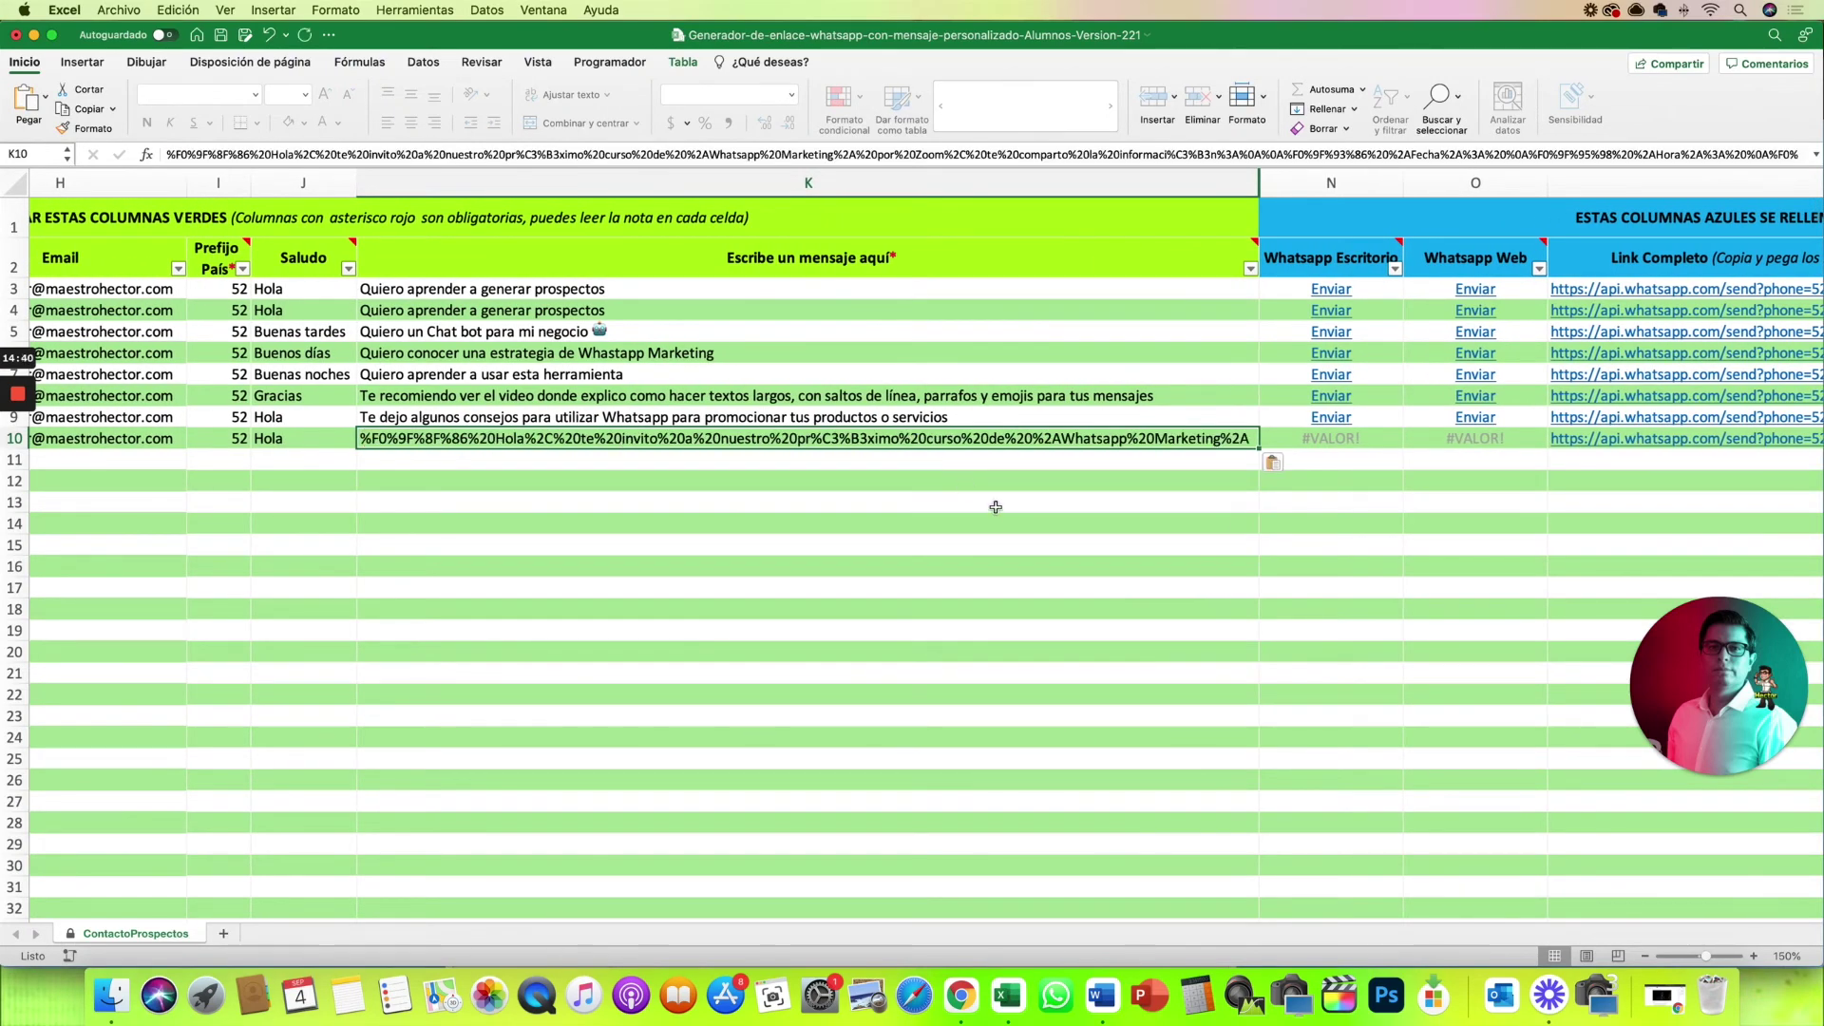
{"action": "left_click", "coordinate": [1004, 511]}
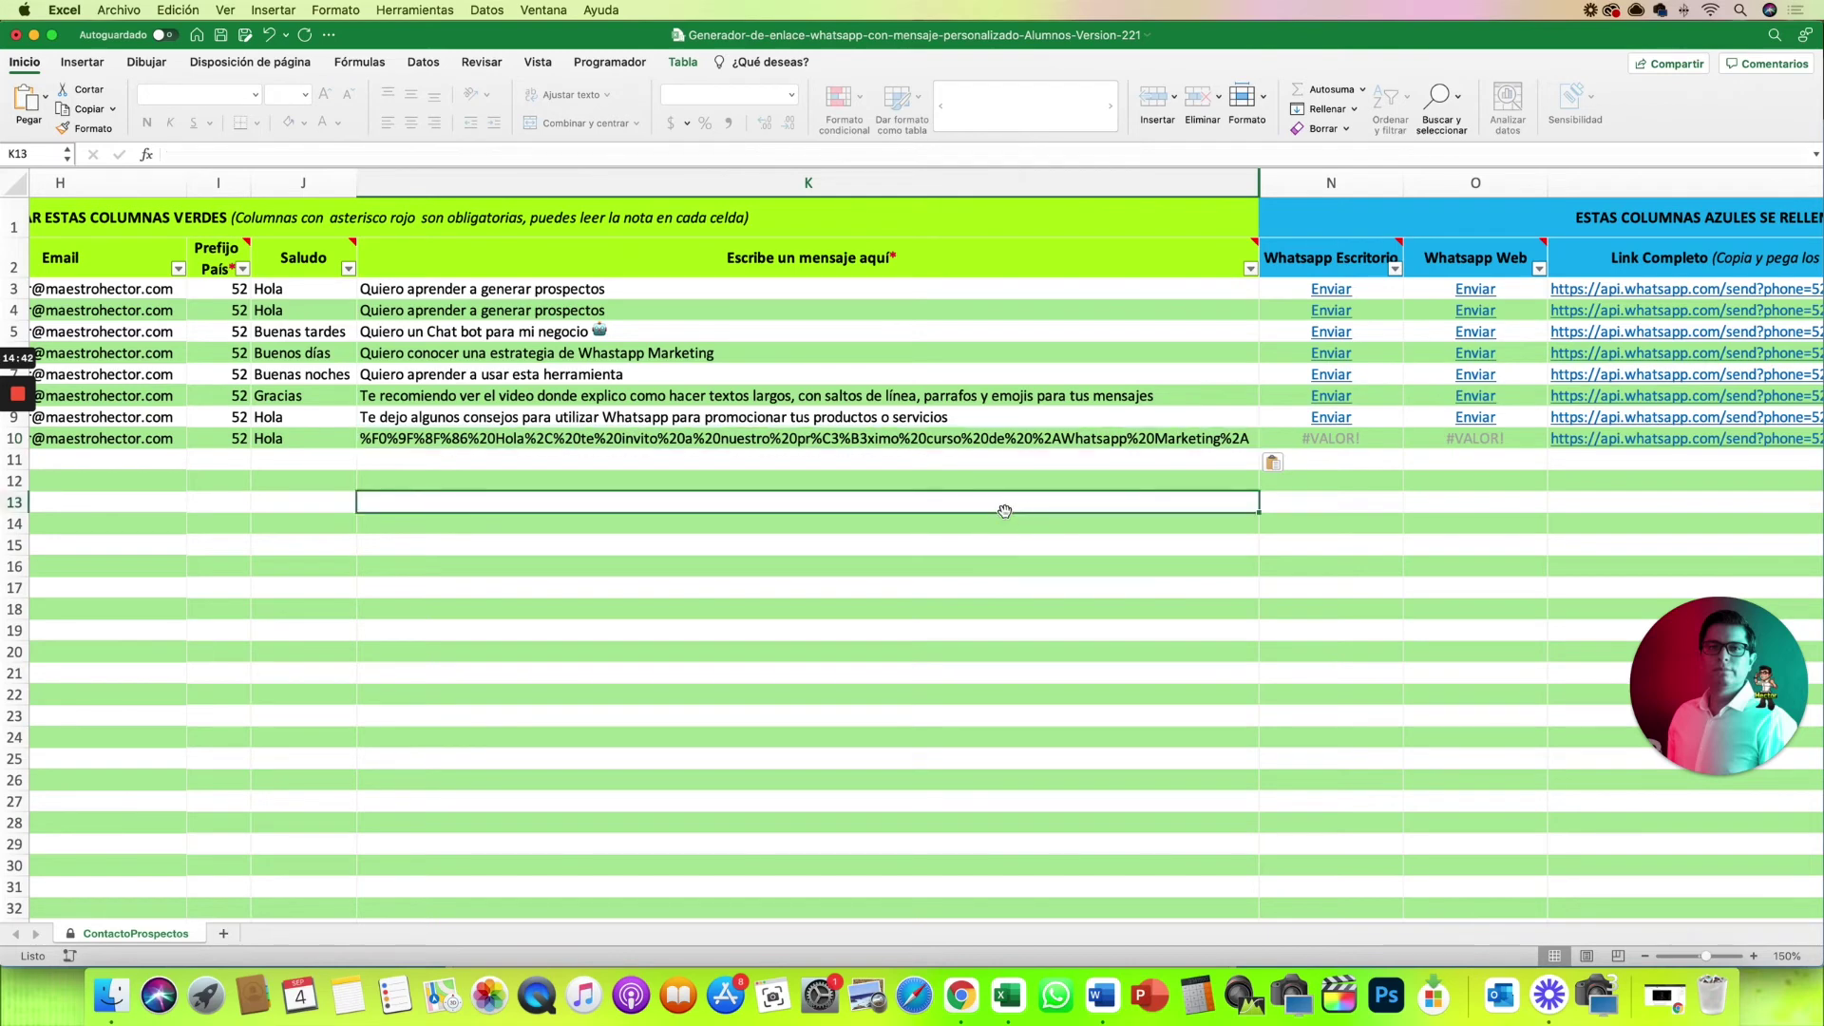
Copy row 10's full WhatsApp link from cell P10 and return to the browser
{"action": "scroll", "coordinate": [1064, 490], "scroll_direction": "right", "scroll_amount": 6}
{"action": "left_click", "coordinate": [1125, 465]}
{"action": "key", "text": "Up"}
{"action": "key", "text": "super+c"}
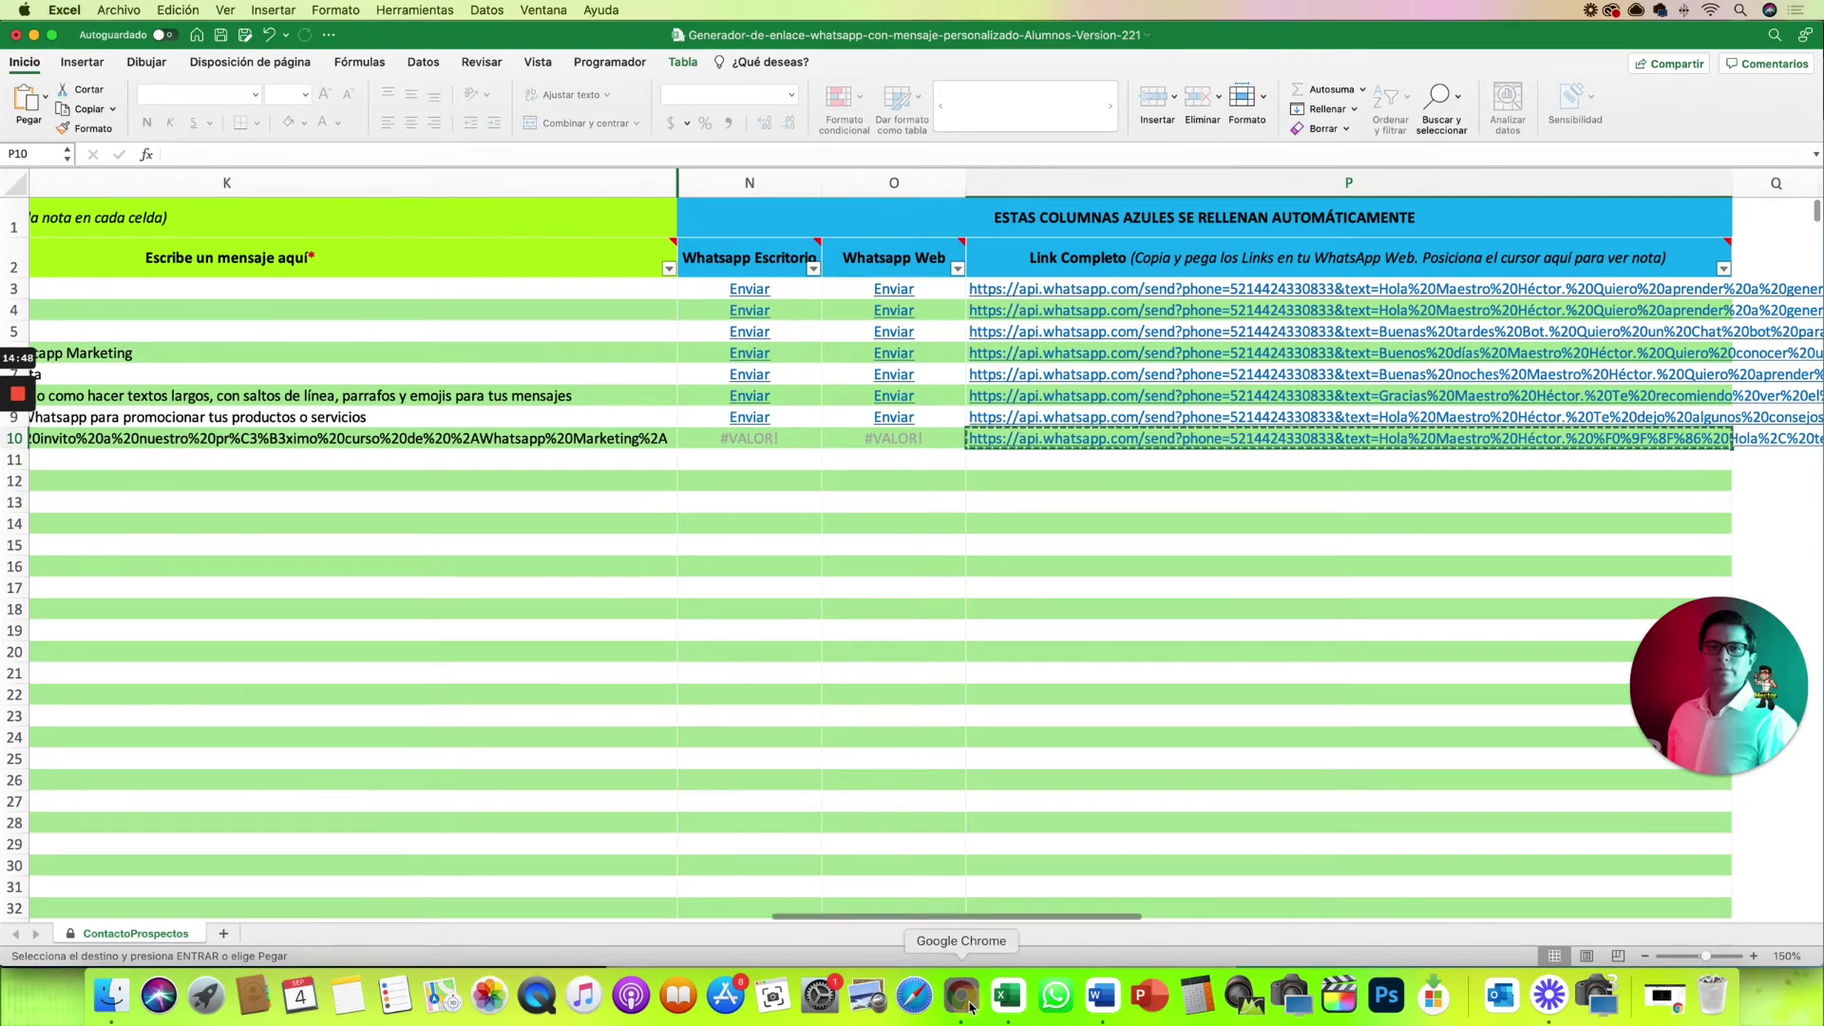
{"action": "left_click", "coordinate": [962, 996]}
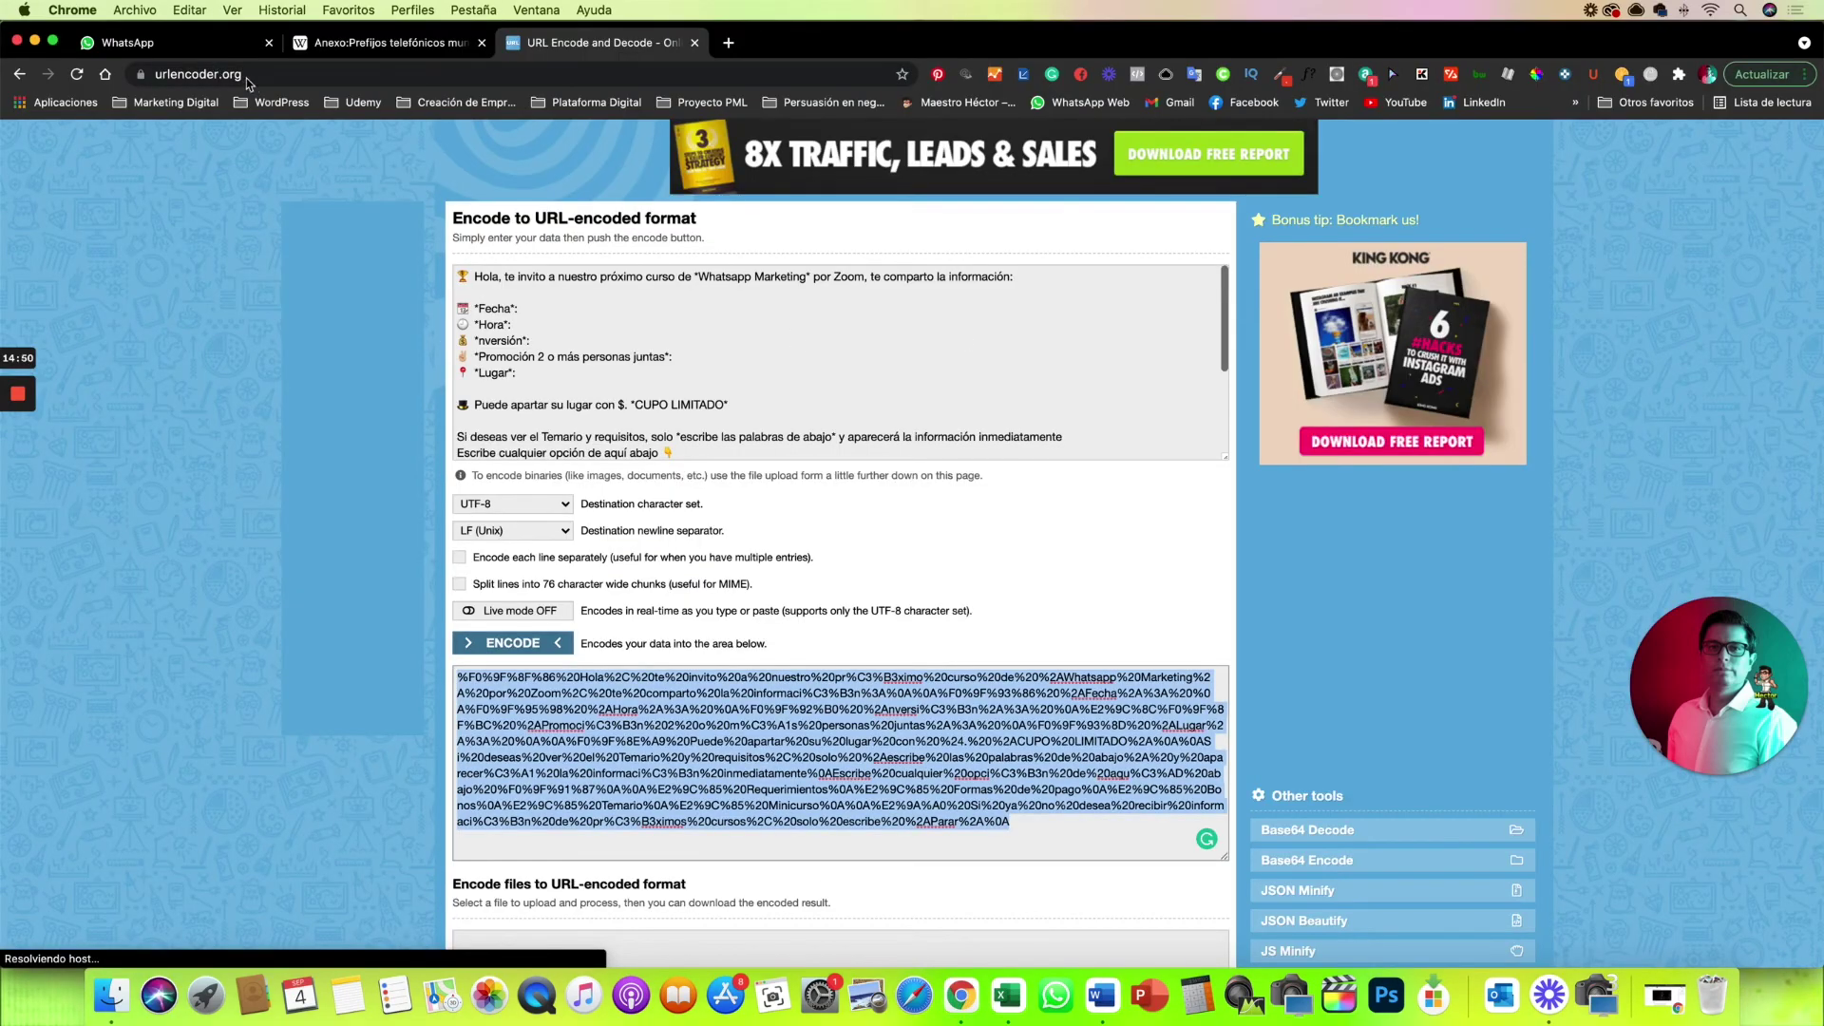
Paste the copied row 10 api.whatsapp.com link into the test chat via Pegar and send it
{"action": "left_click", "coordinate": [151, 43]}
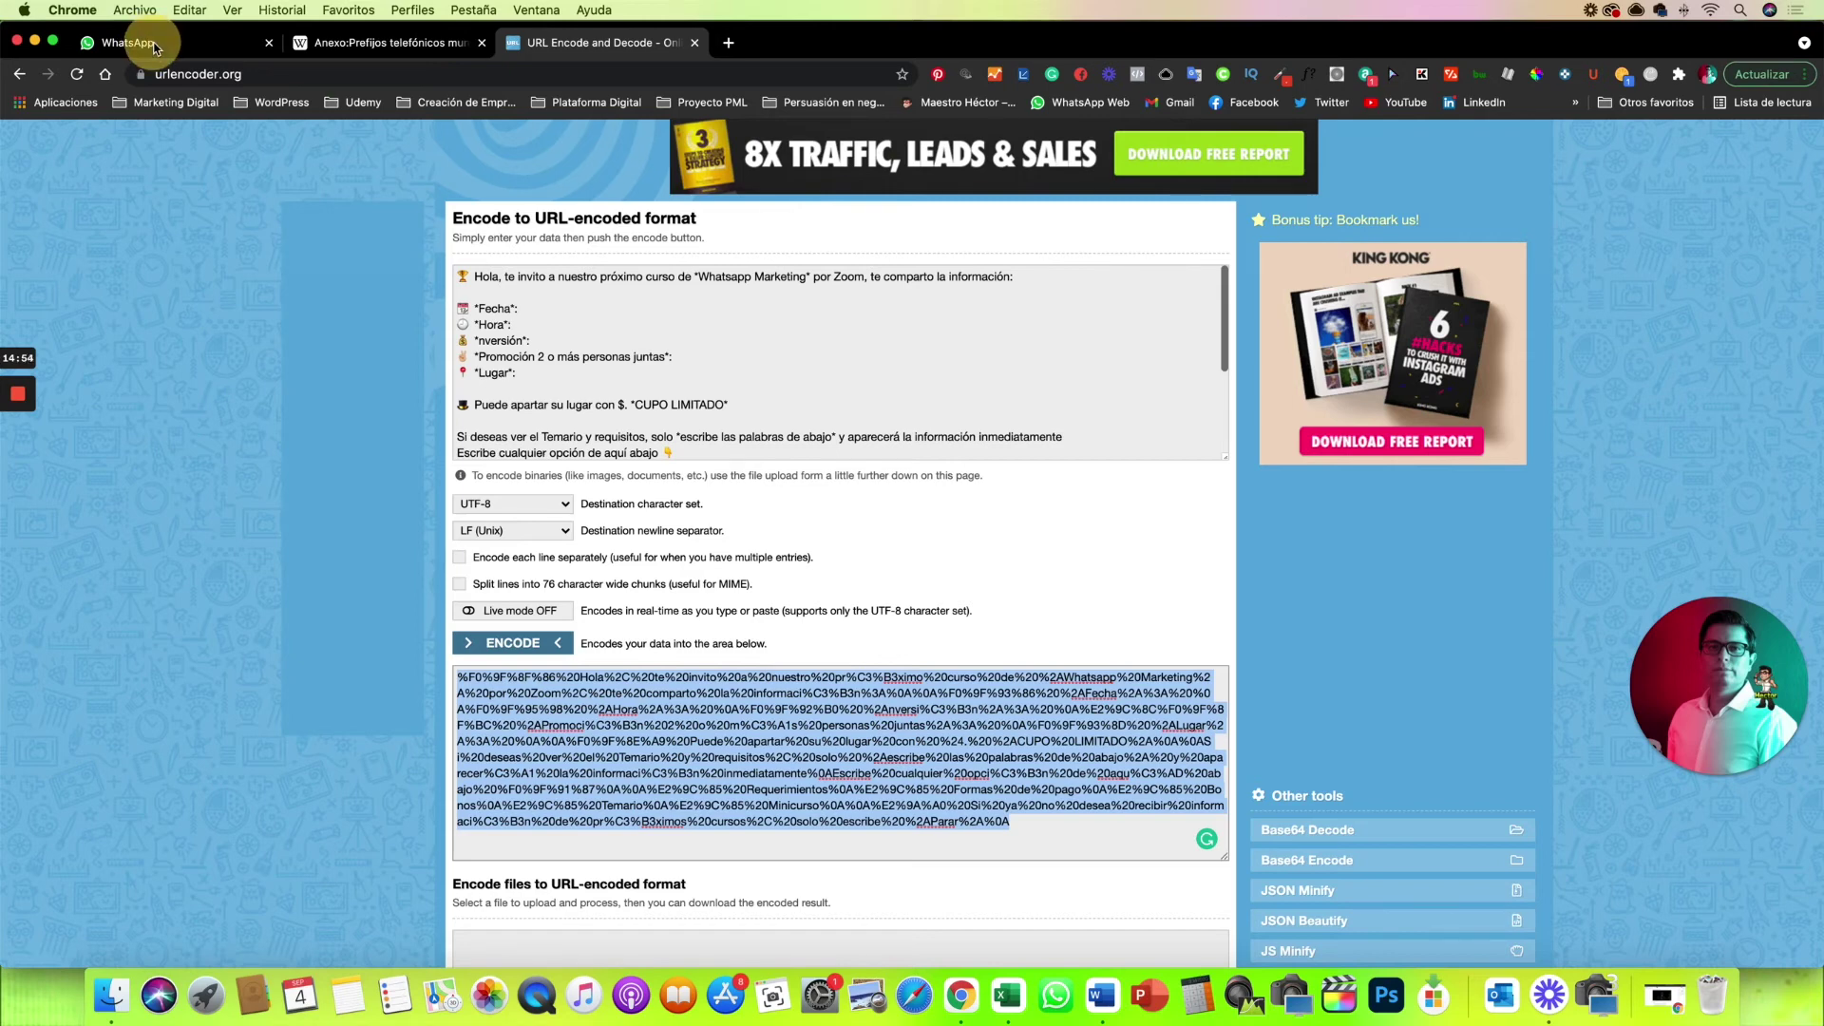
{"action": "left_click", "coordinate": [154, 44]}
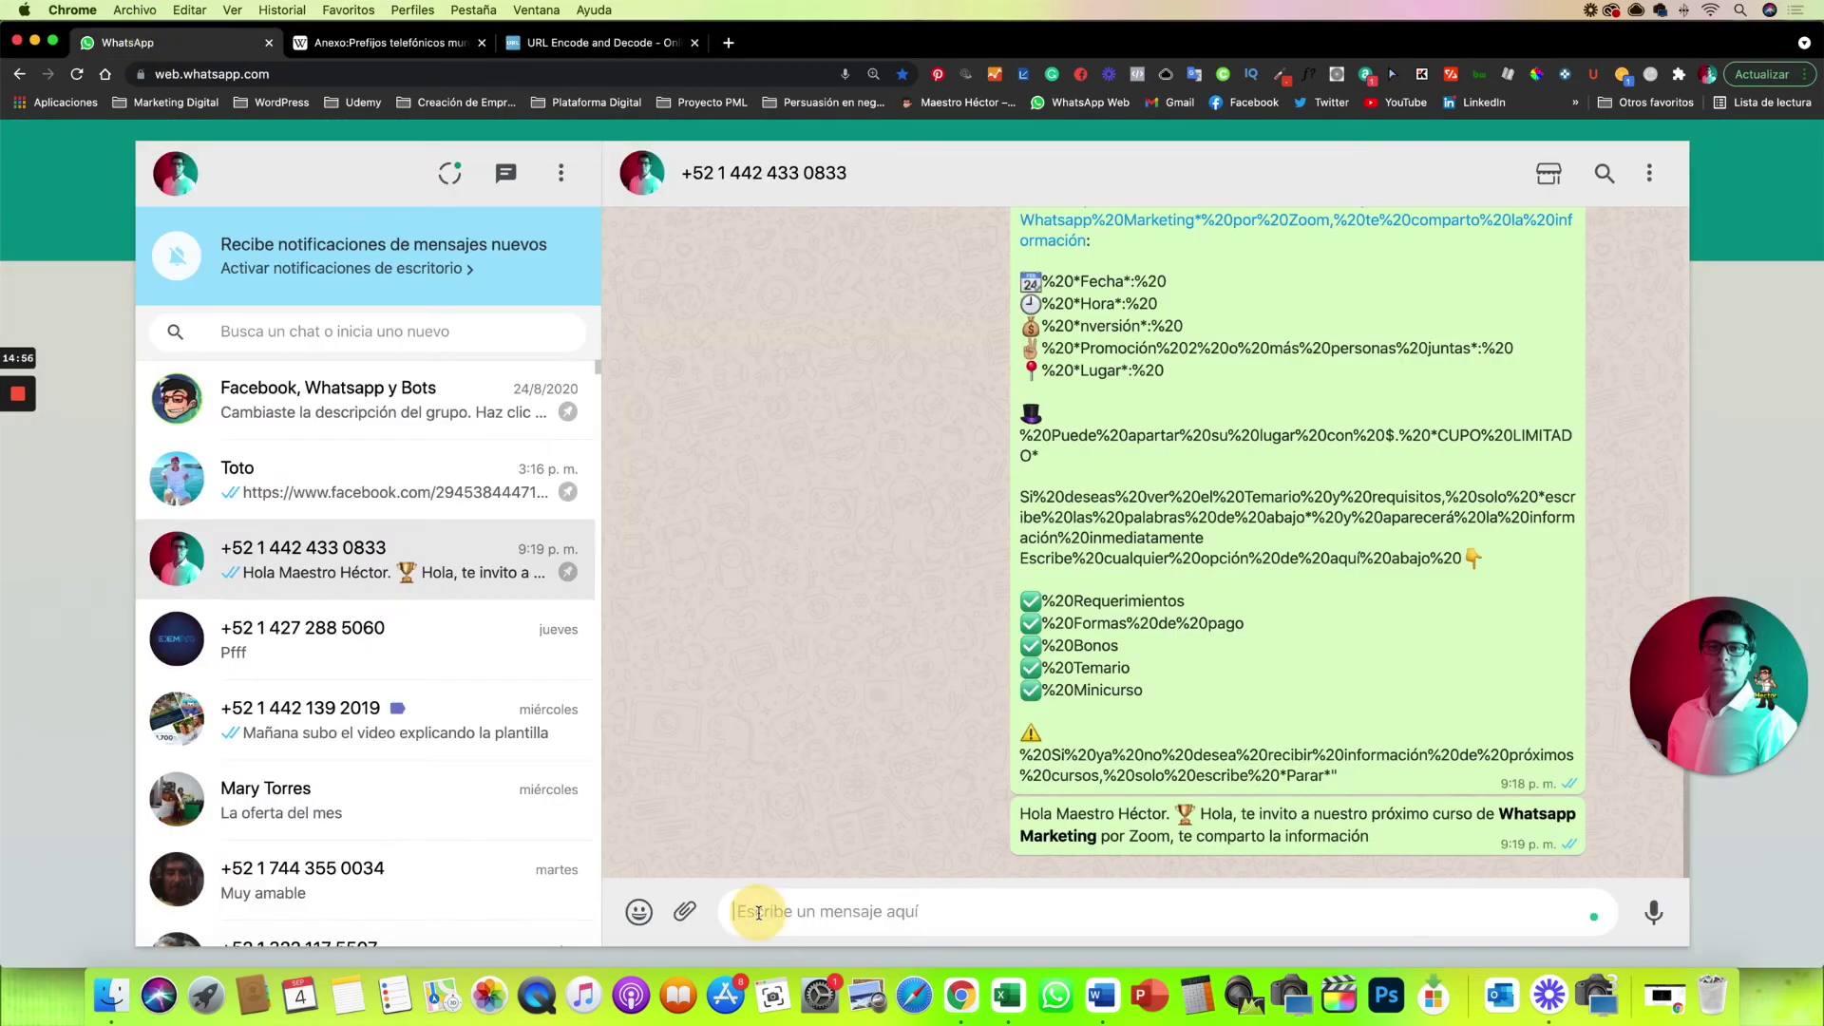
{"action": "key", "text": "super+v"}
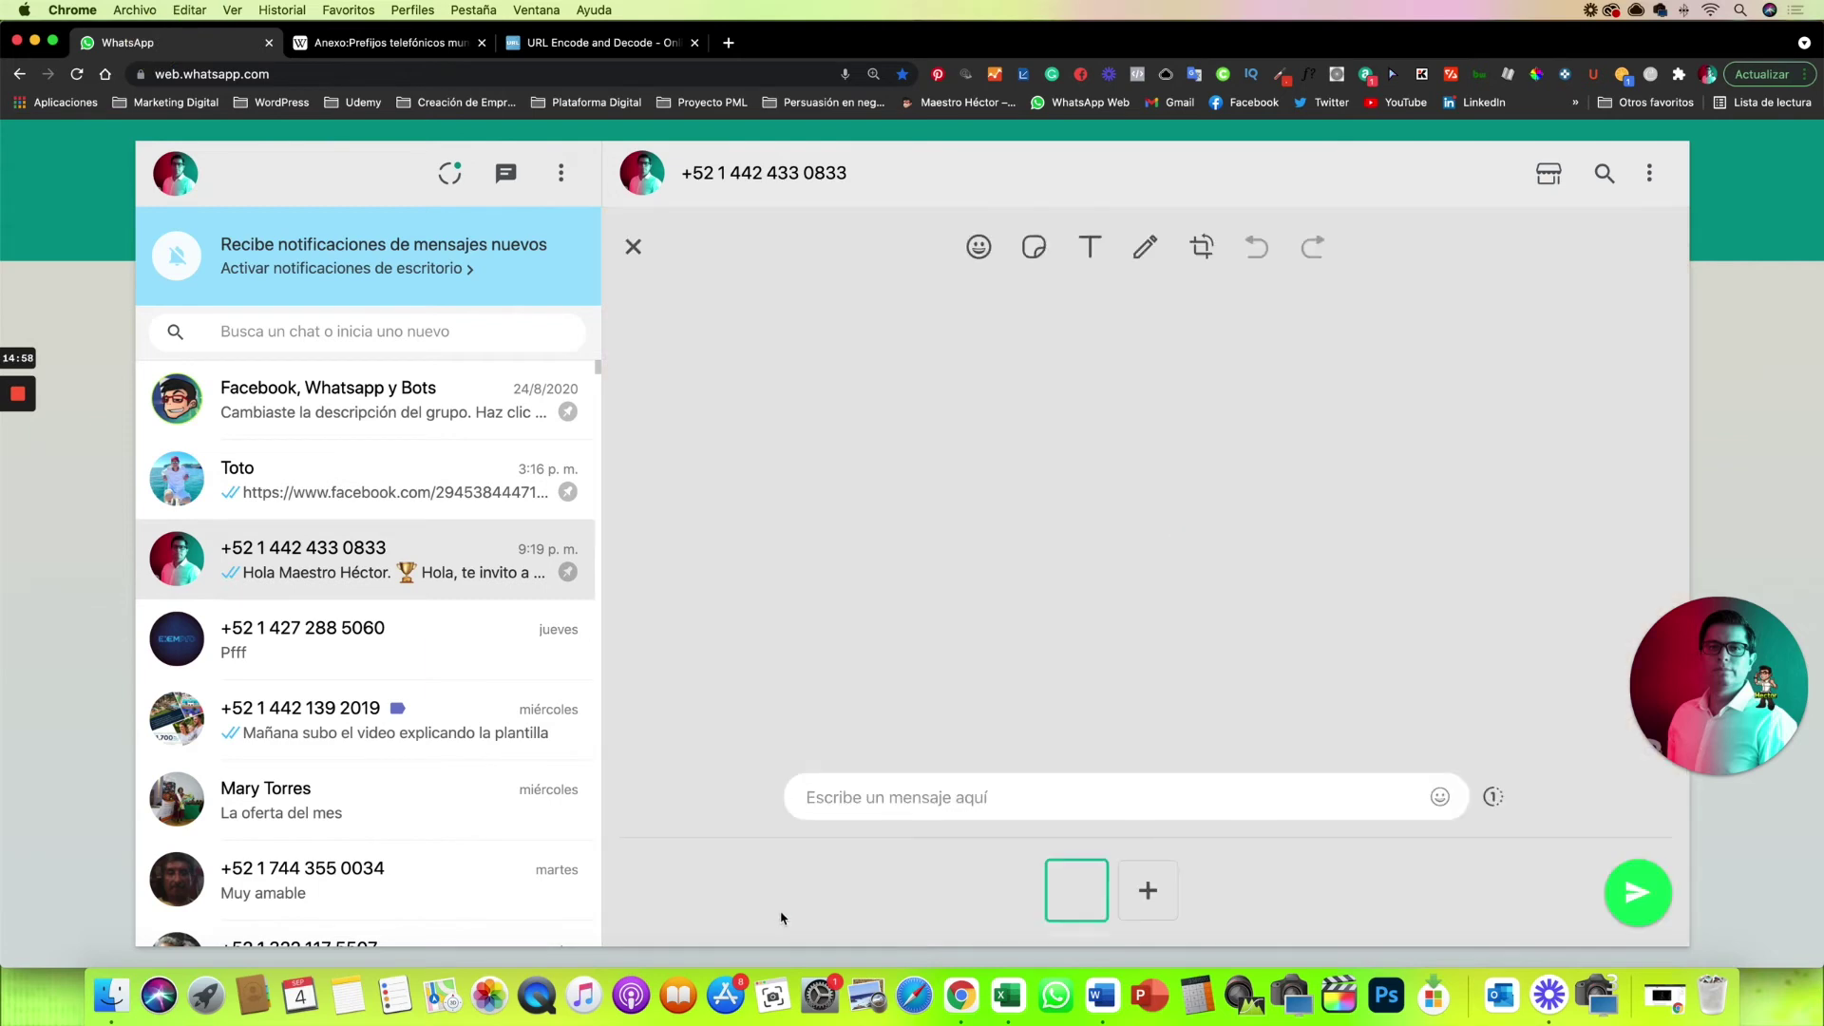
{"action": "left_click", "coordinate": [632, 248]}
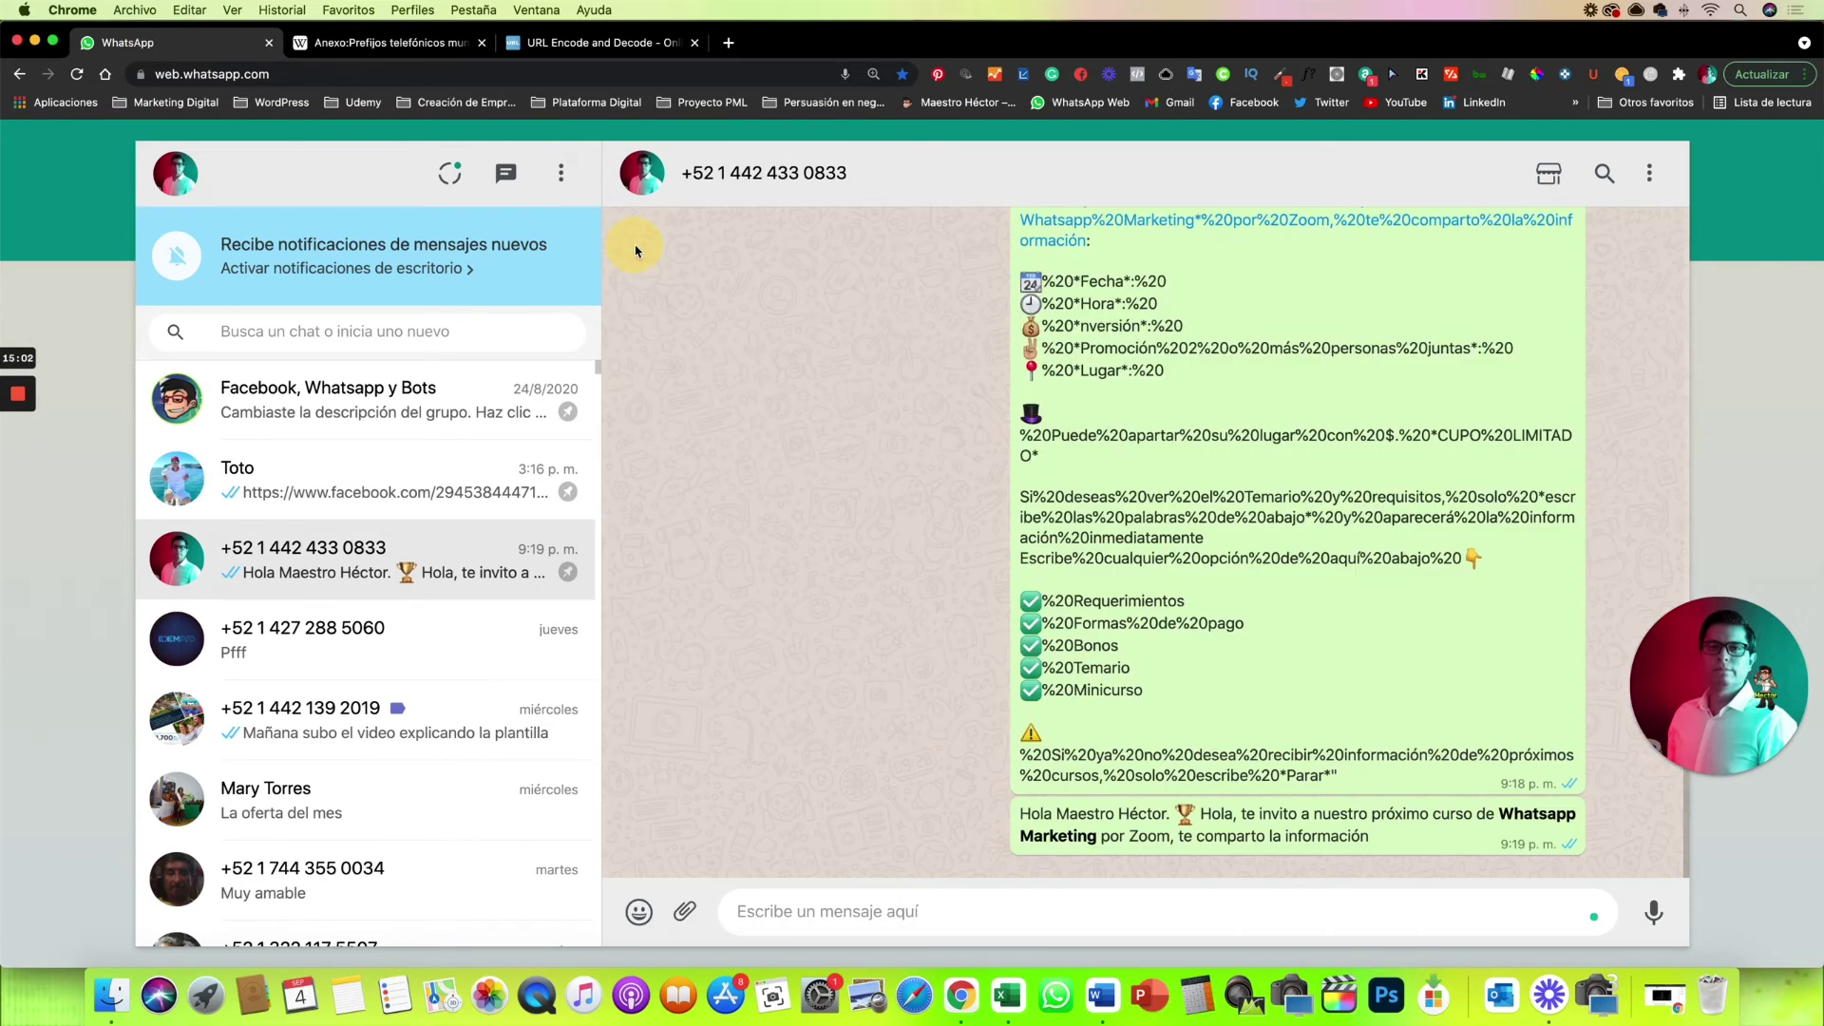
{"action": "right_click", "coordinate": [745, 911]}
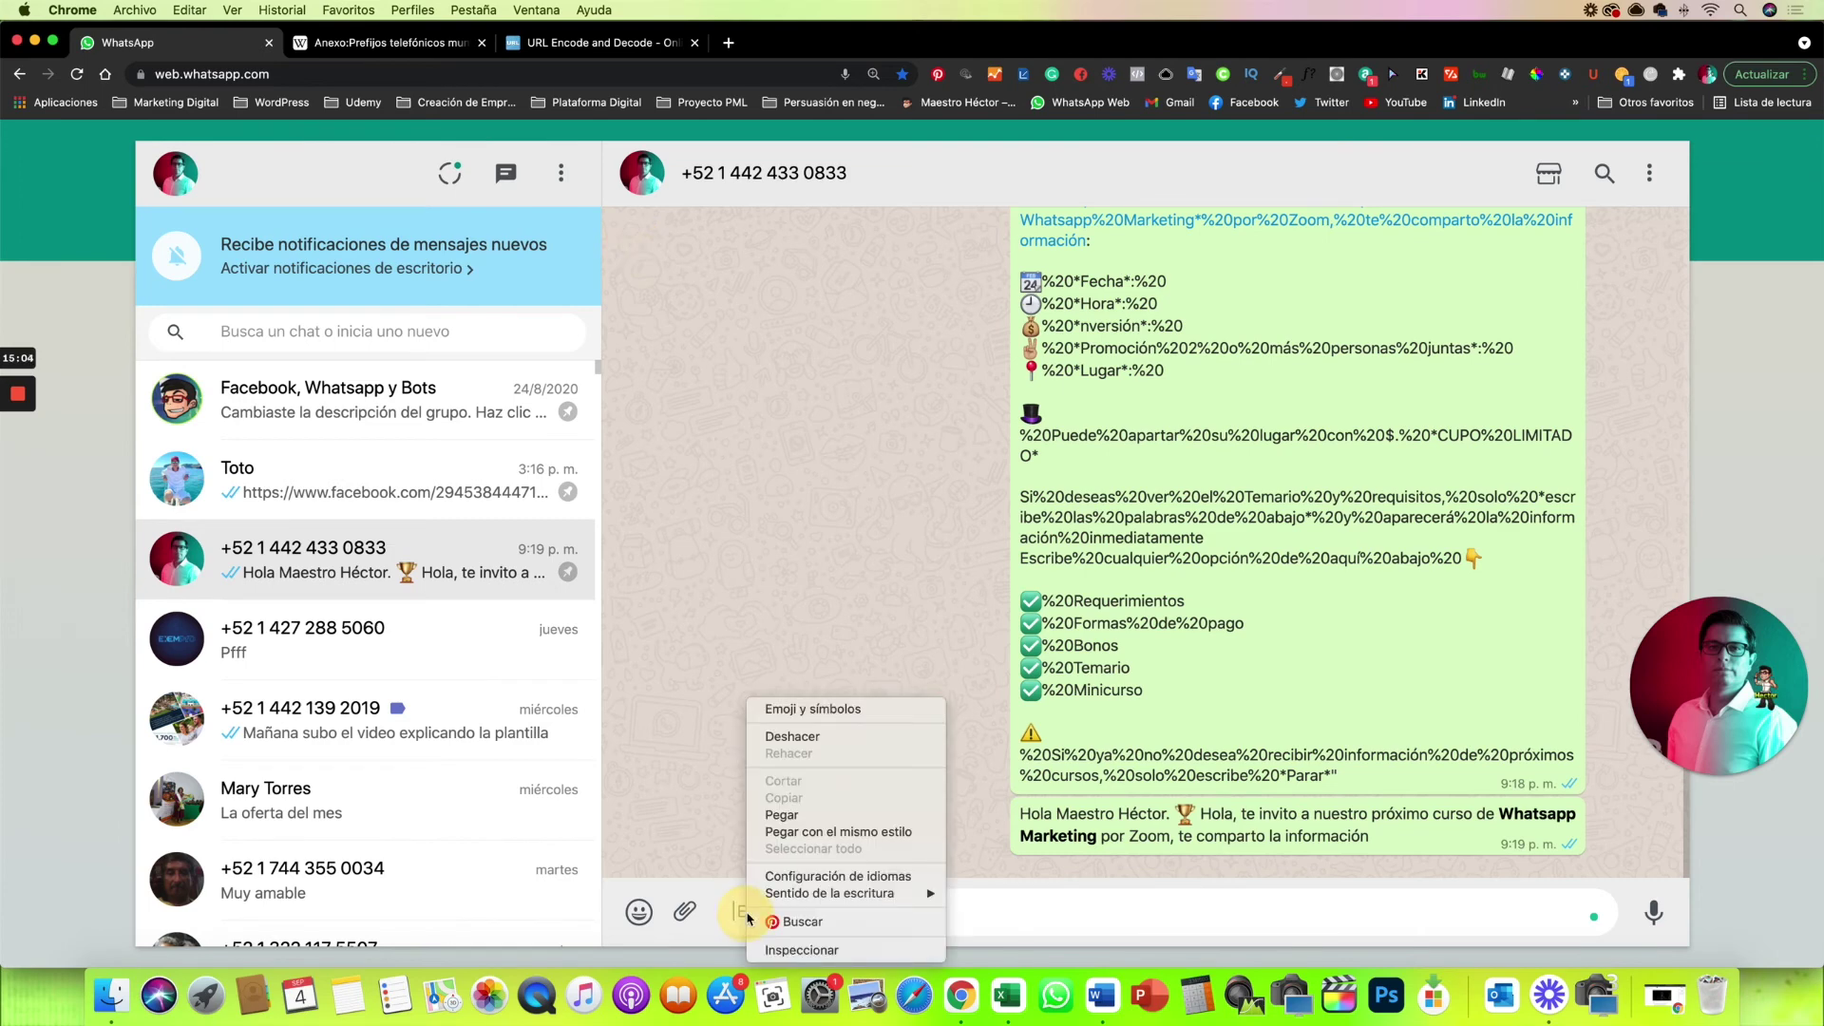
{"action": "left_click", "coordinate": [809, 832]}
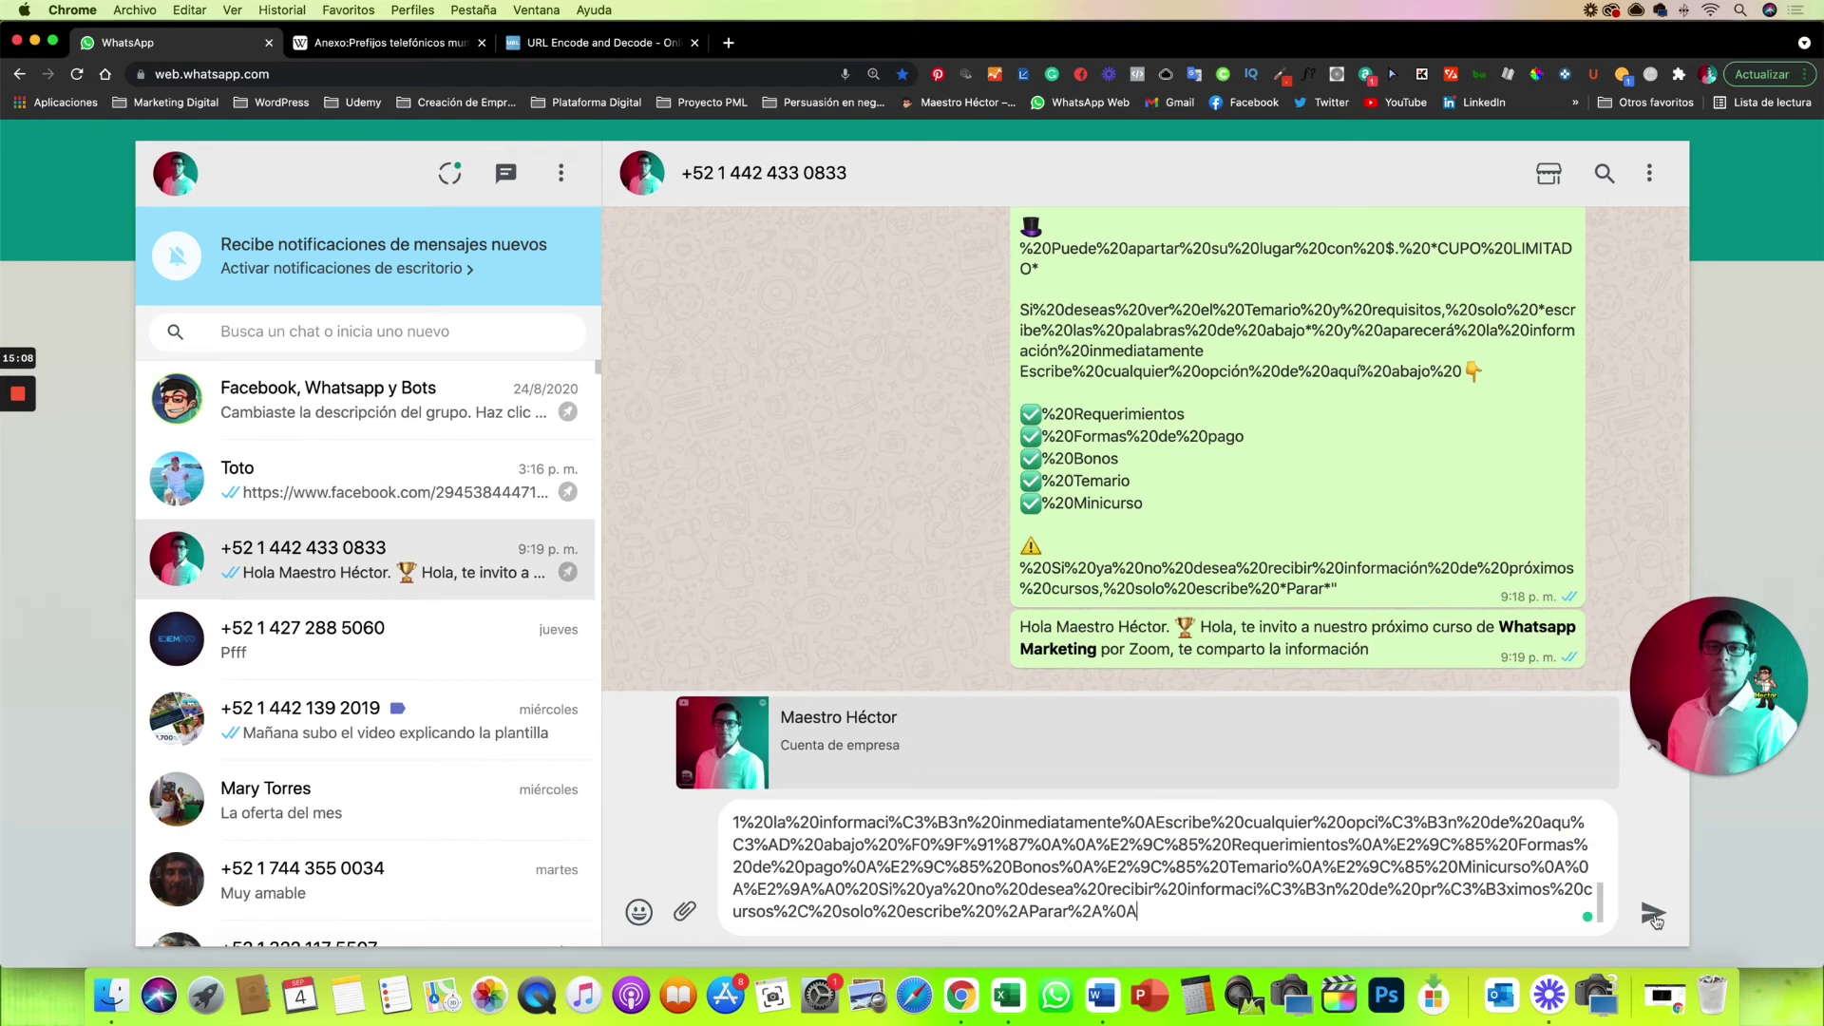
{"action": "left_click", "coordinate": [1654, 914]}
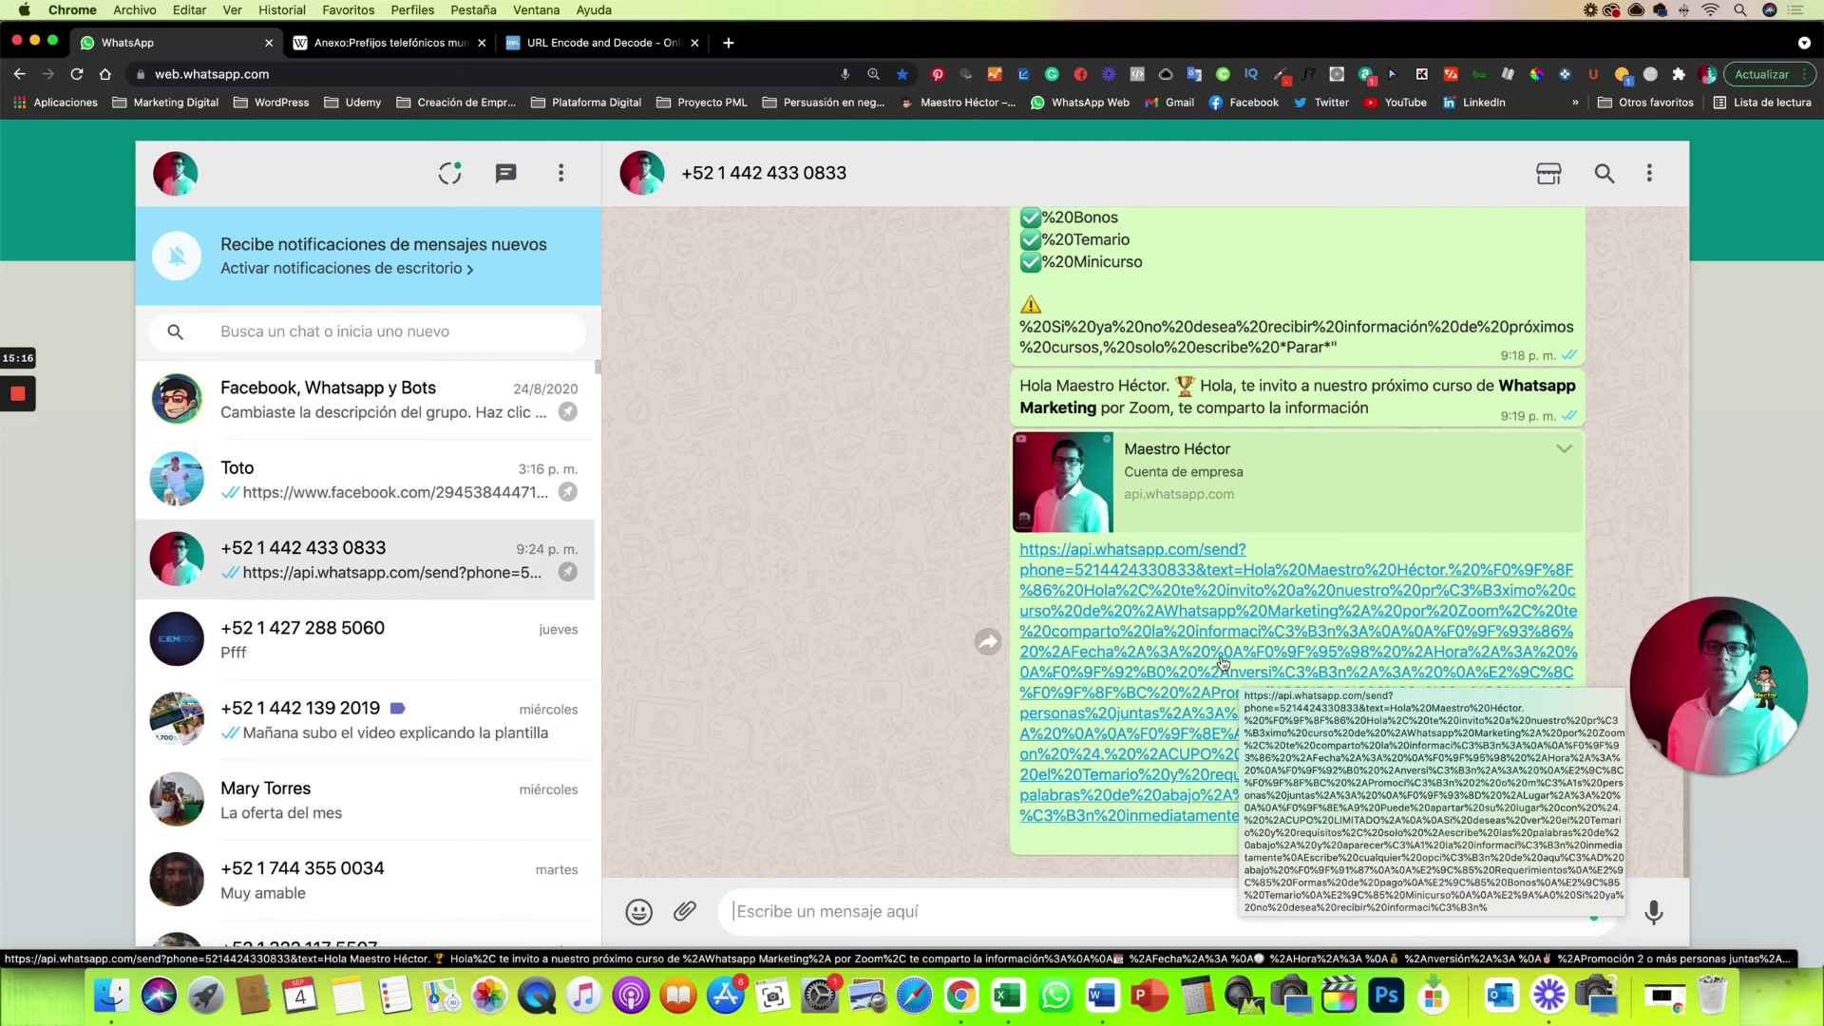
{"action": "left_click", "coordinate": [1225, 654]}
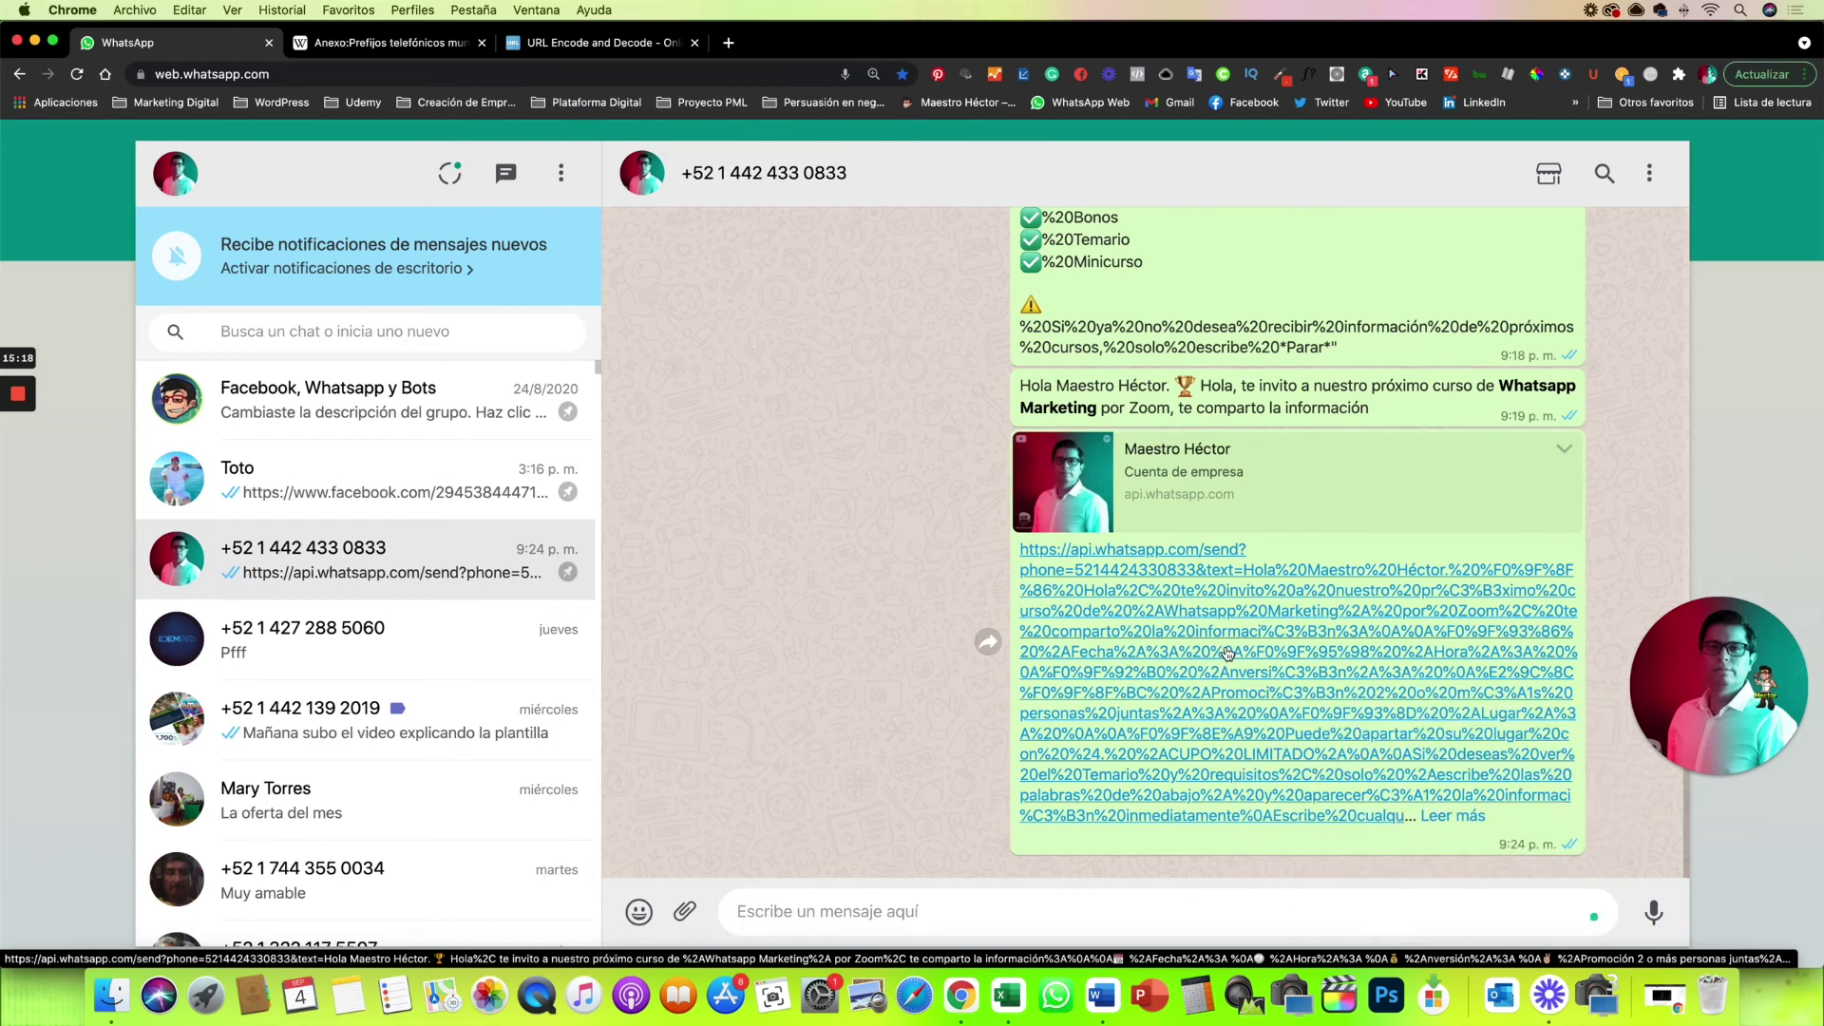
Send the prefilled course invitation loaded from the row 10 link
{"action": "scroll", "coordinate": [1139, 851], "scroll_direction": "up", "scroll_amount": 10}
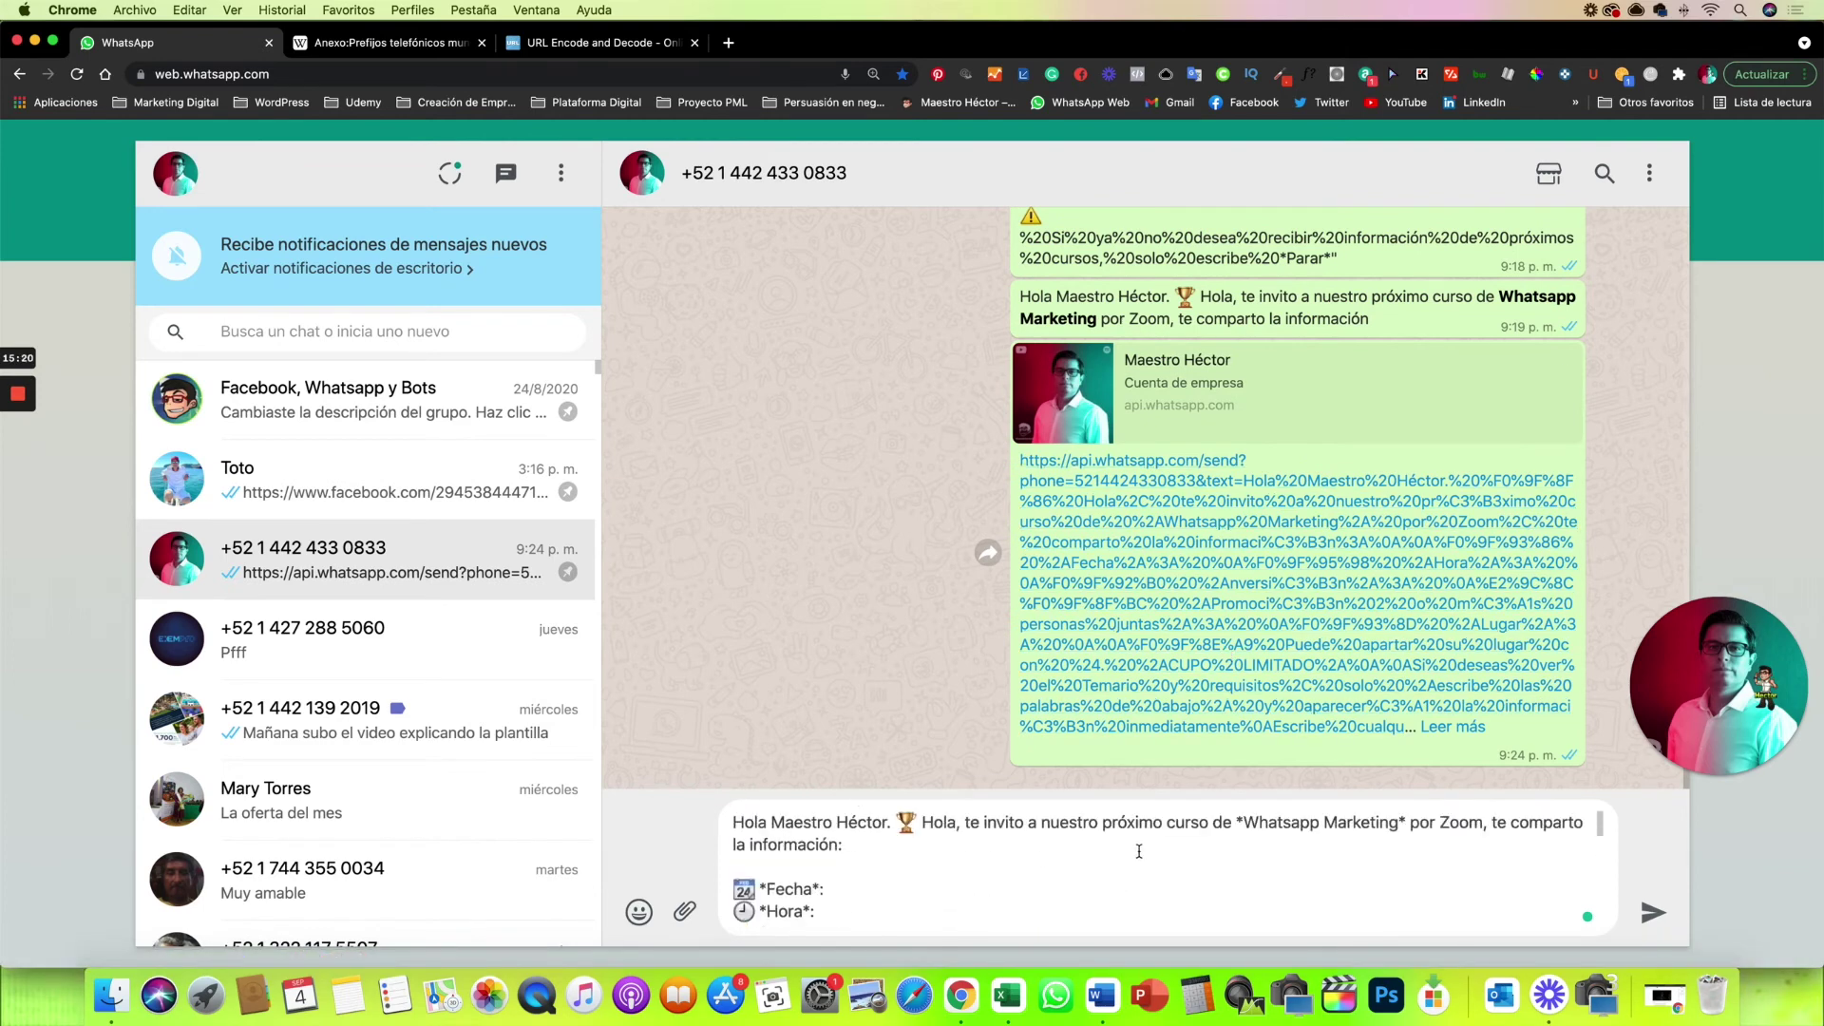
{"action": "scroll", "coordinate": [1139, 851], "scroll_direction": "down", "scroll_amount": 10}
{"action": "scroll", "coordinate": [1139, 851], "scroll_direction": "down", "scroll_amount": 3}
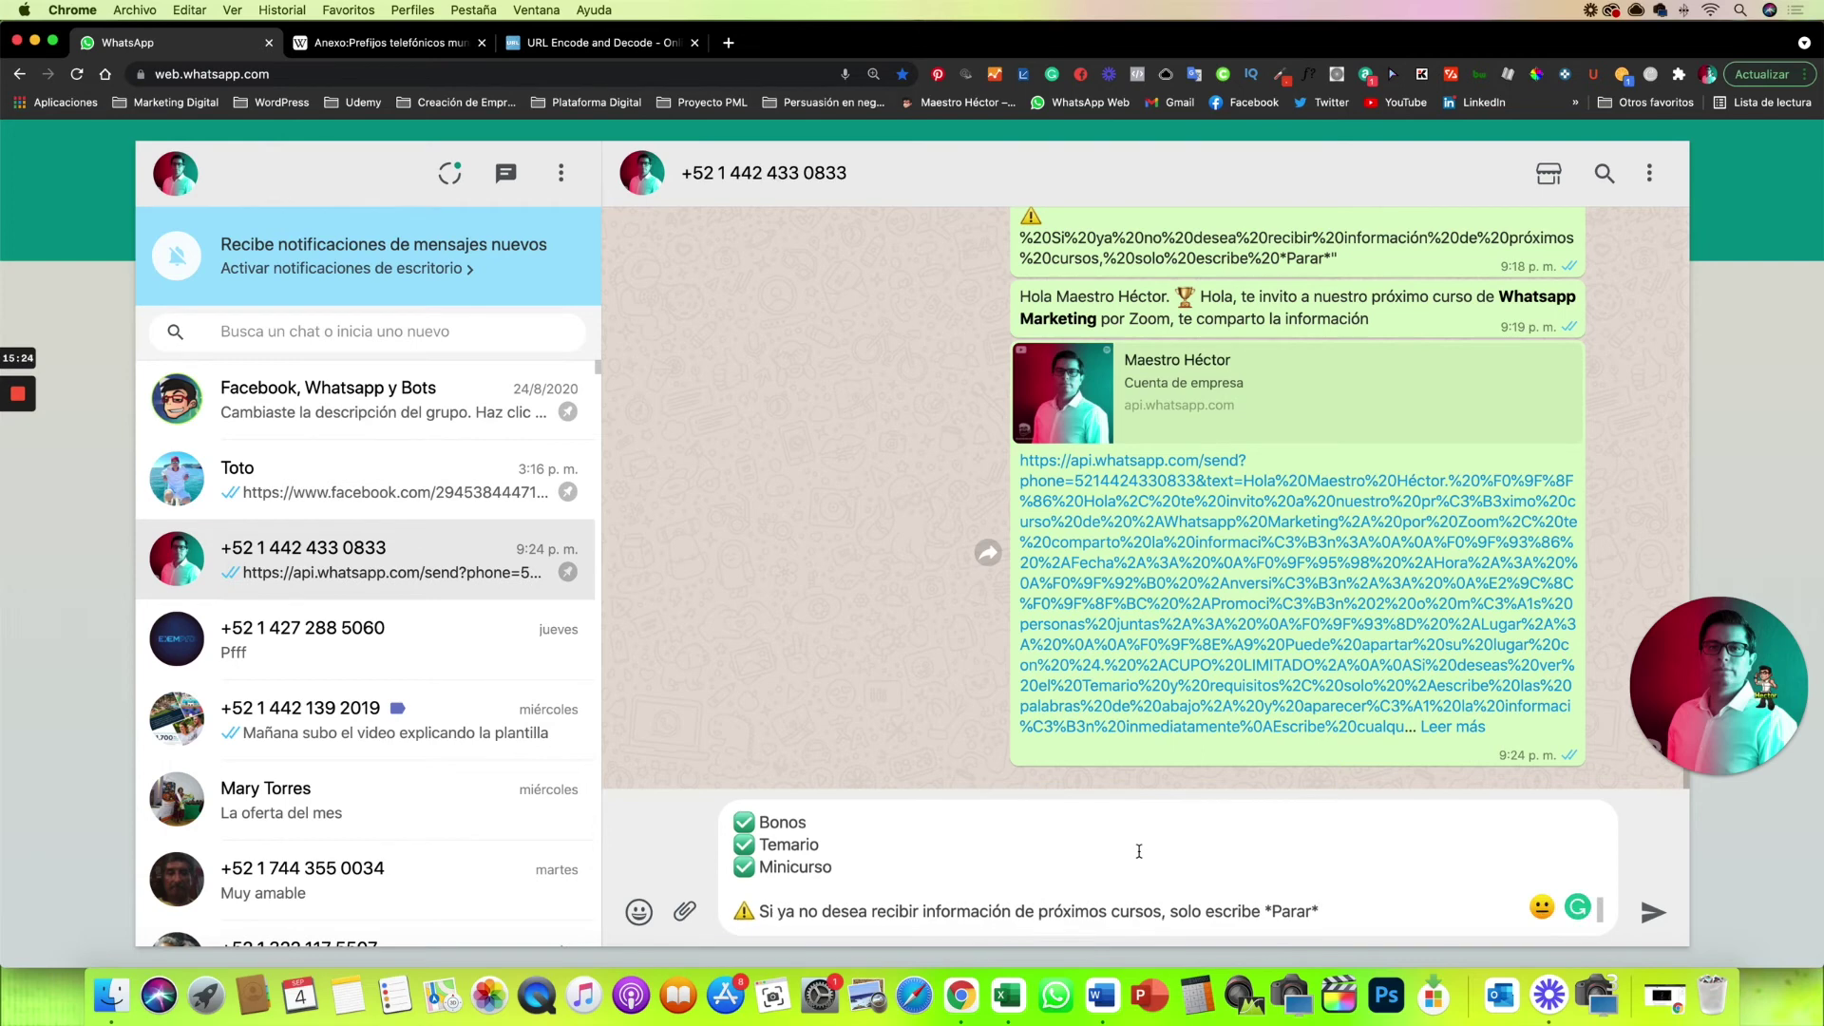
{"action": "left_click", "coordinate": [1653, 912]}
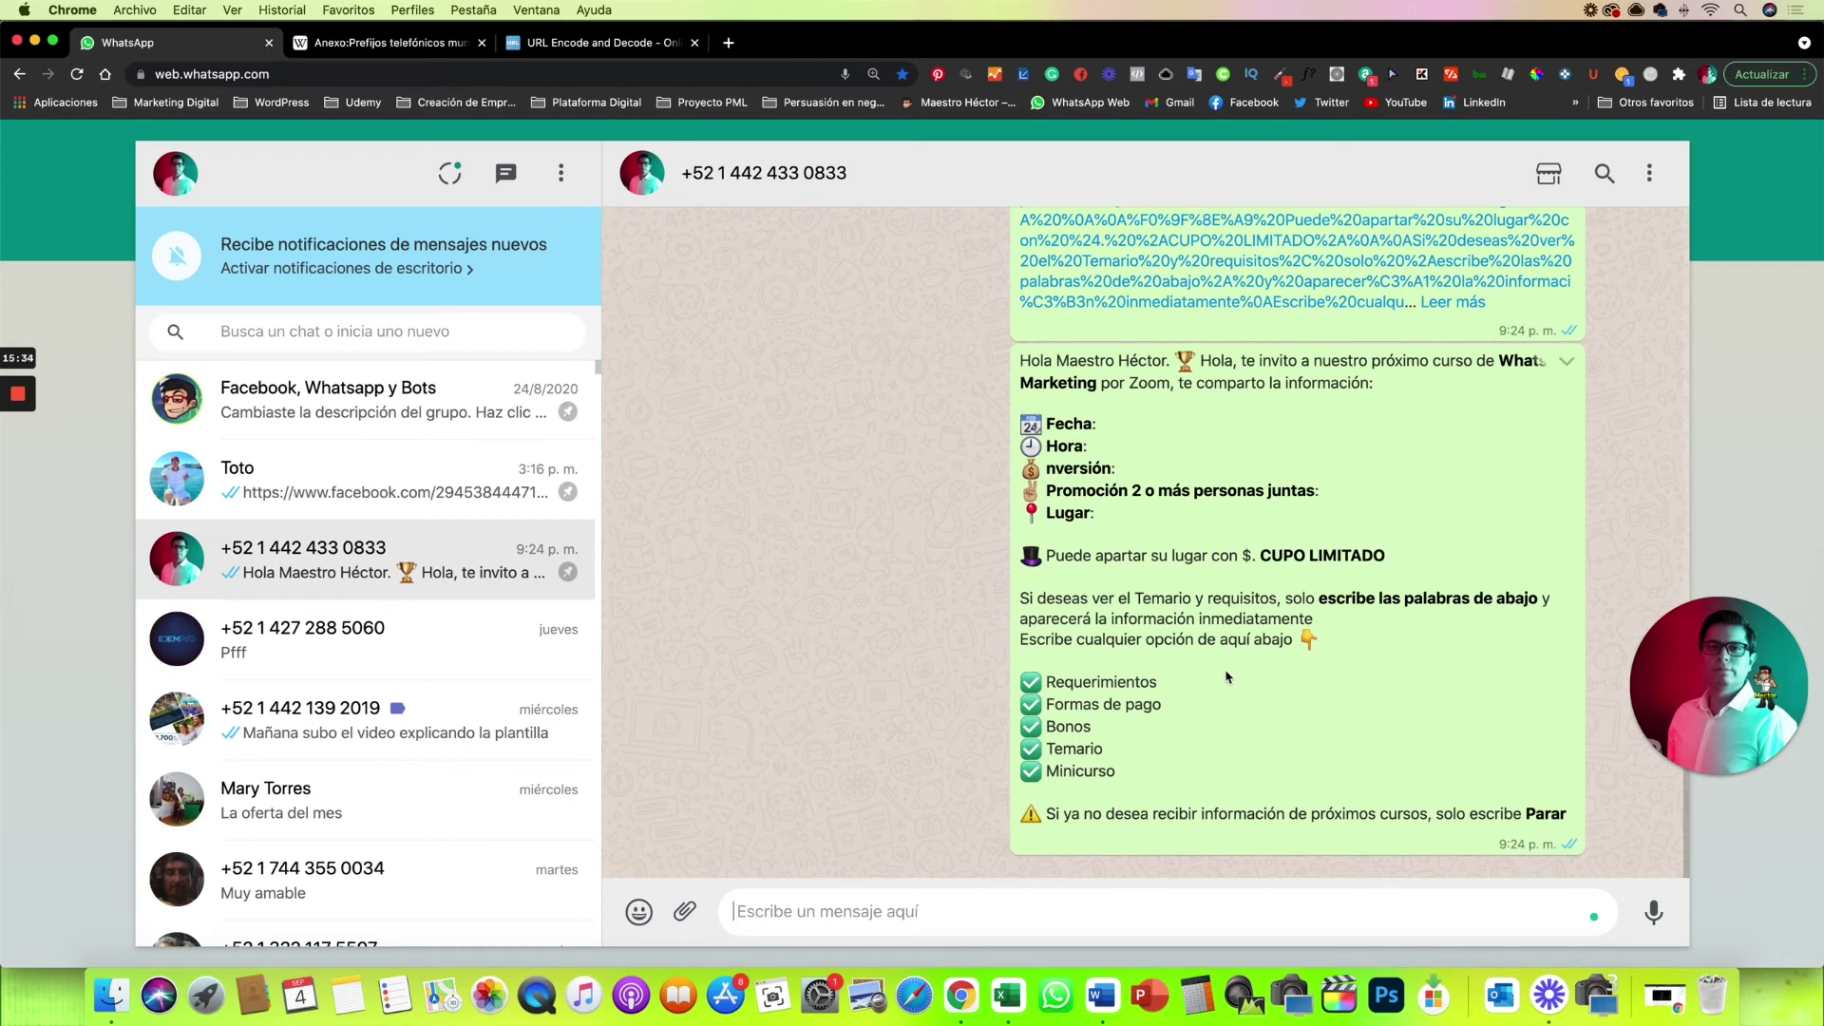
Select the Requerimientos, Formas de pago and Bonos lines to check the received message's formatting
{"action": "mouse_move", "coordinate": [1157, 699]}
{"action": "left_click_drag", "start_coordinate": [1045, 682], "coordinate": [1178, 681]}
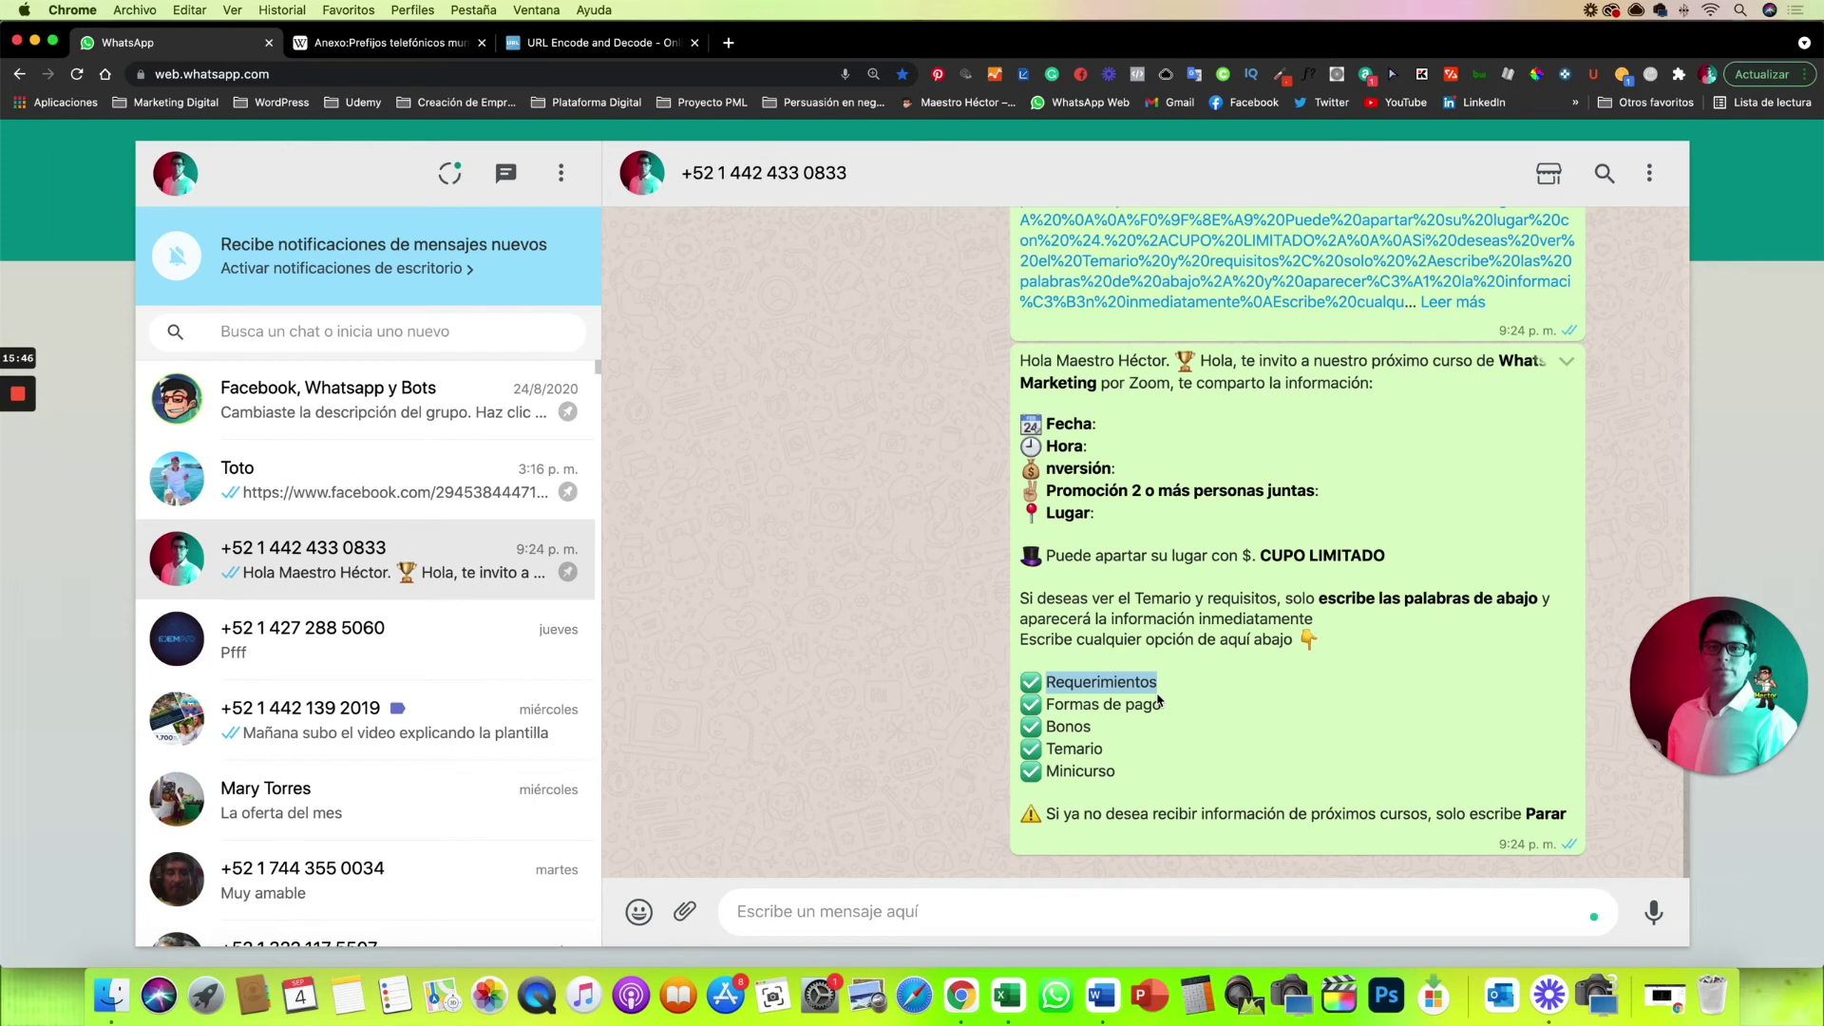
{"action": "left_click", "coordinate": [1051, 750]}
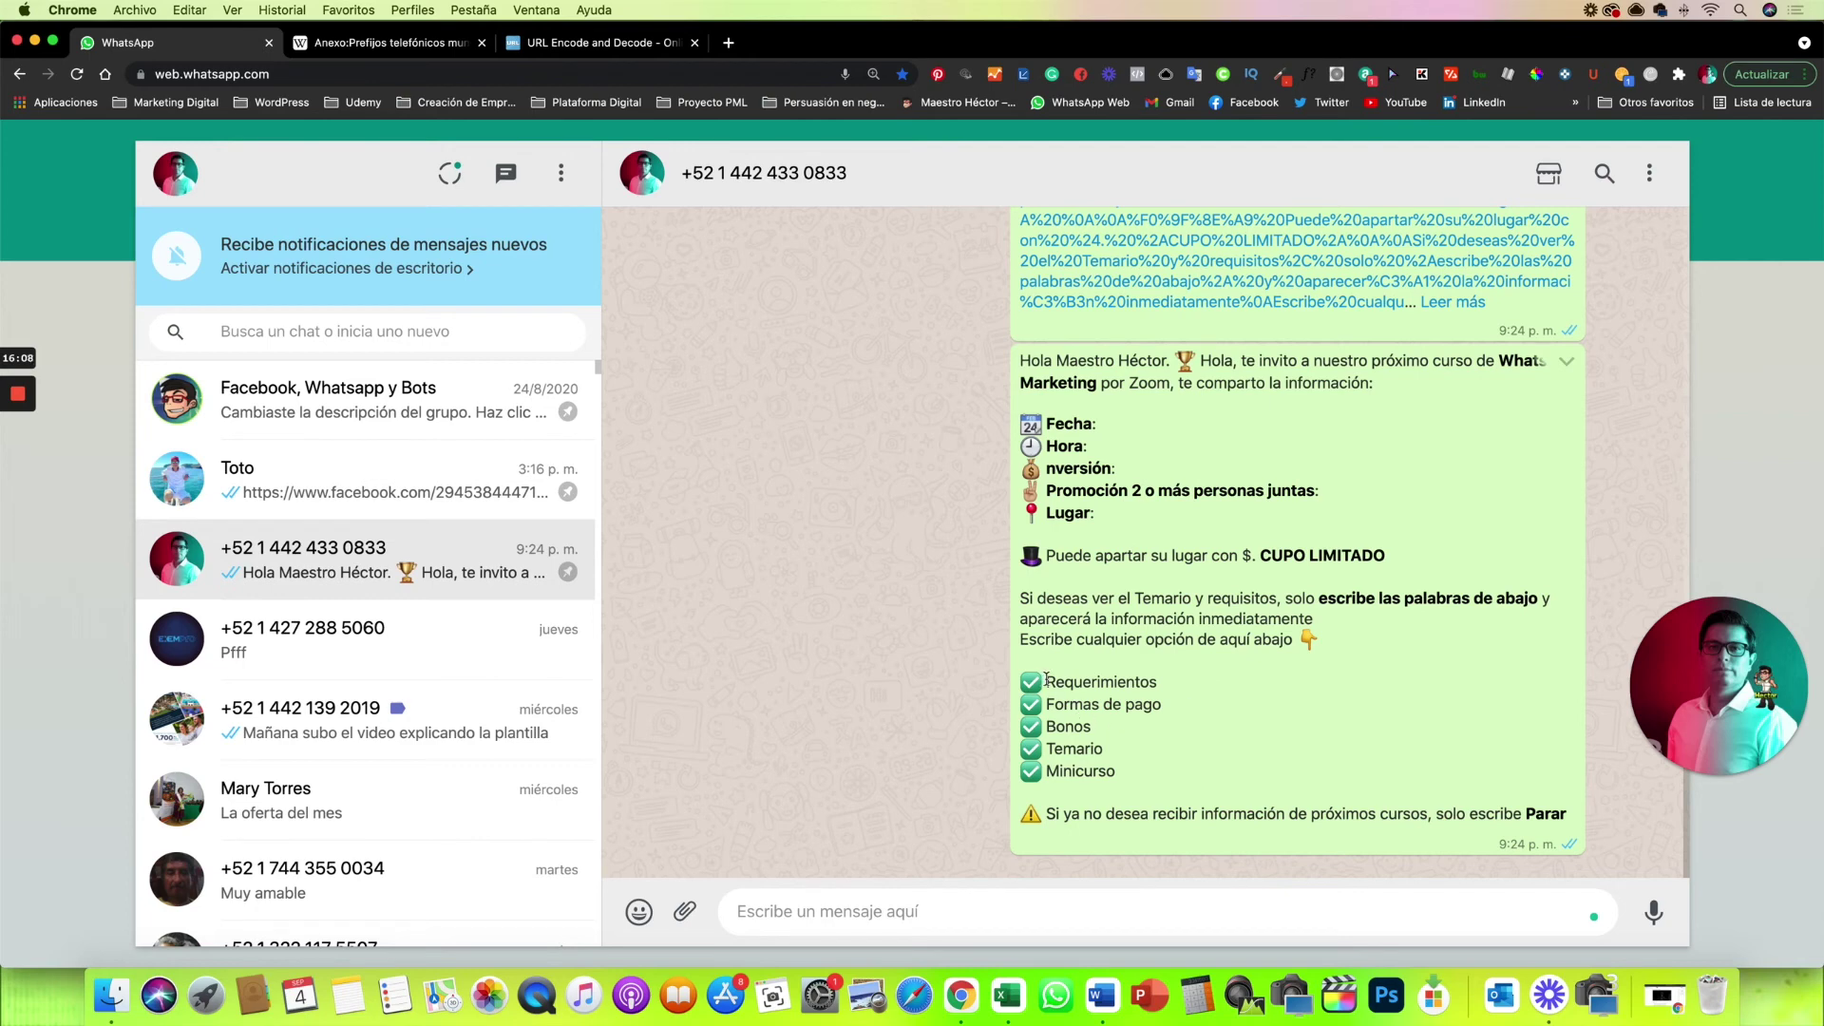
{"action": "left_click_drag", "start_coordinate": [1046, 680], "coordinate": [1181, 717]}
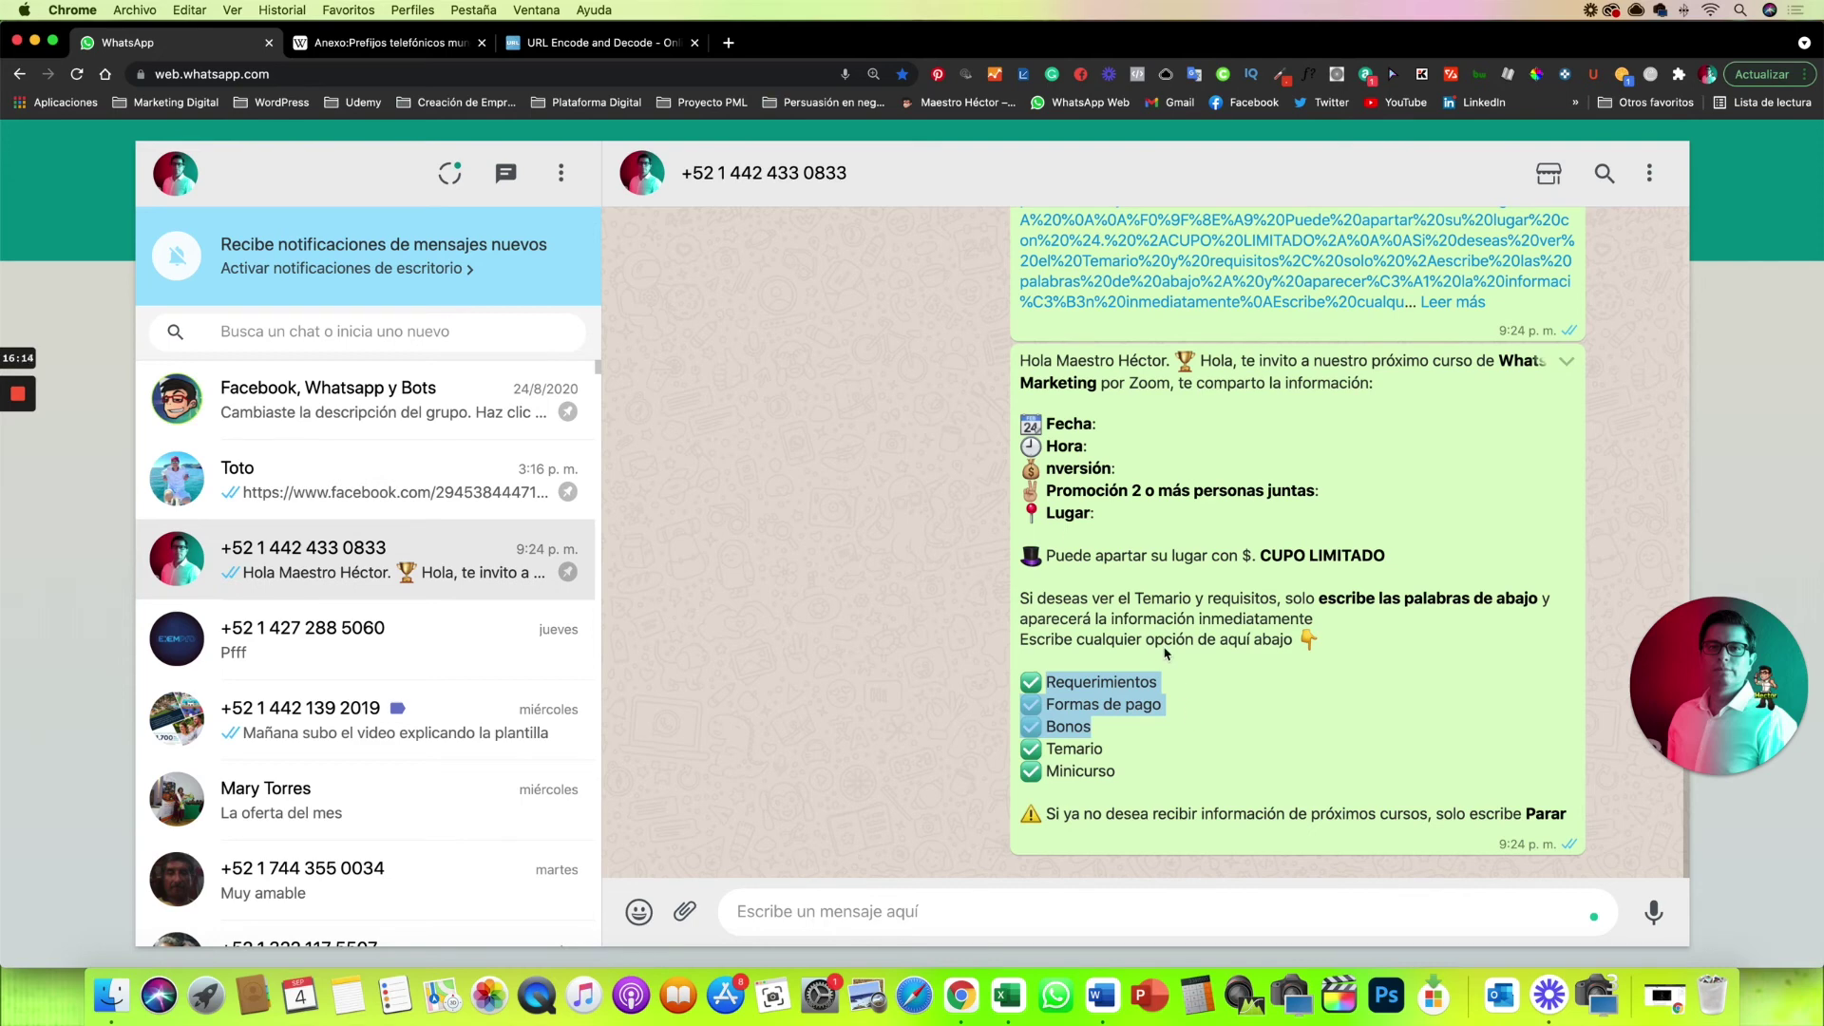
{"action": "left_click", "coordinate": [1007, 995]}
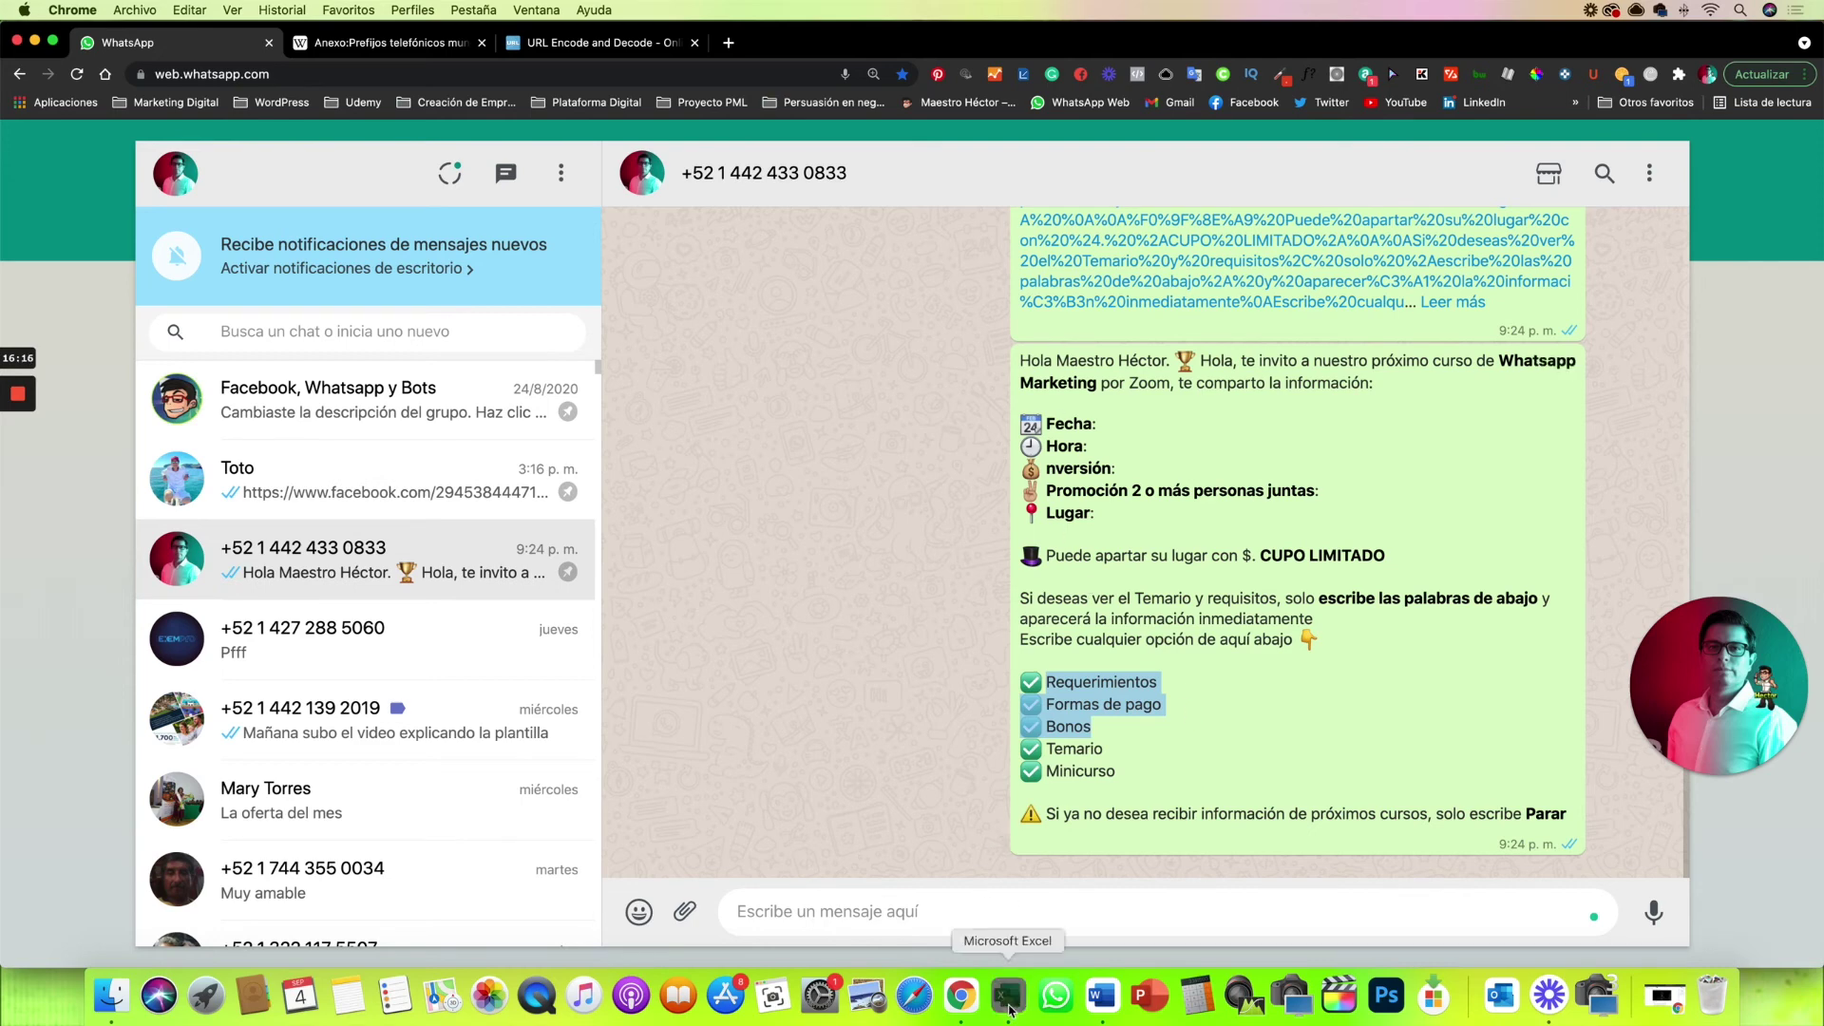
Scroll the link-generator sheet left to show the title panel and columns A–K
{"action": "scroll", "coordinate": [647, 566], "scroll_direction": "left", "scroll_amount": 5}
{"action": "scroll", "coordinate": [647, 565], "scroll_direction": "left", "scroll_amount": 5}
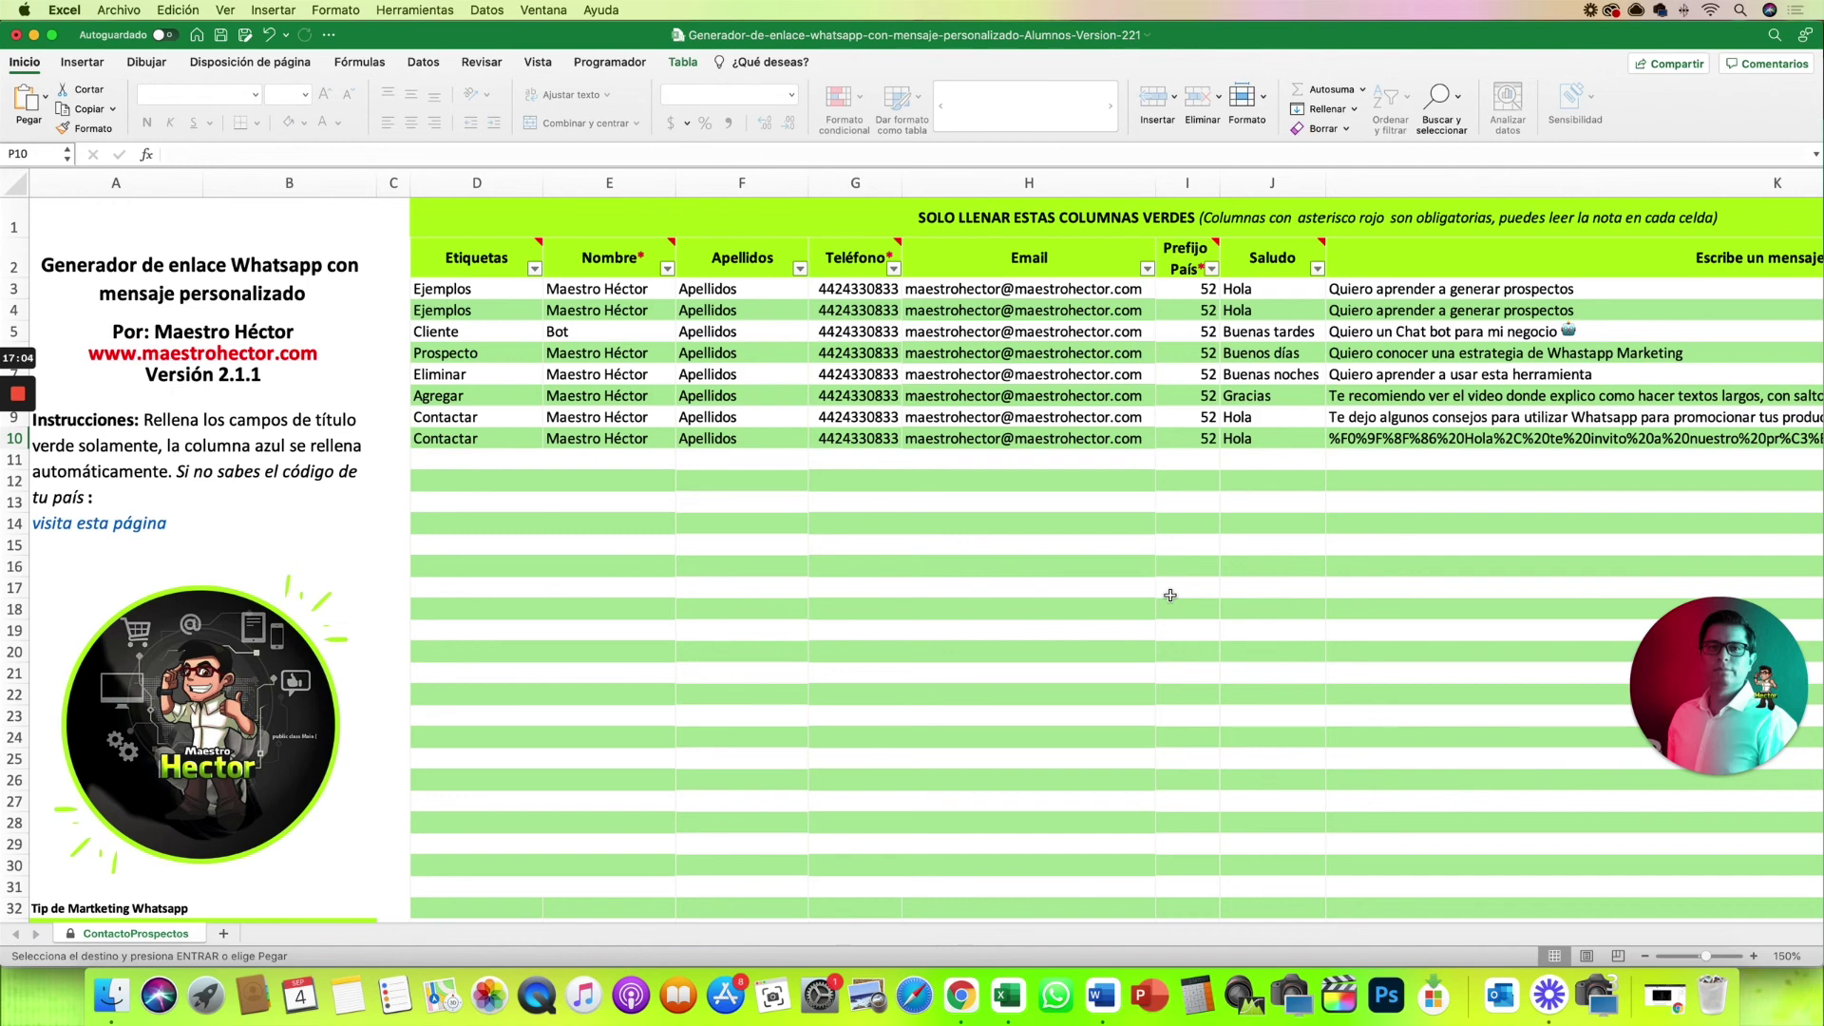
{"action": "scroll", "coordinate": [1178, 593], "scroll_direction": "right", "scroll_amount": 3}
{"action": "scroll", "coordinate": [1192, 593], "scroll_direction": "left", "scroll_amount": 3}
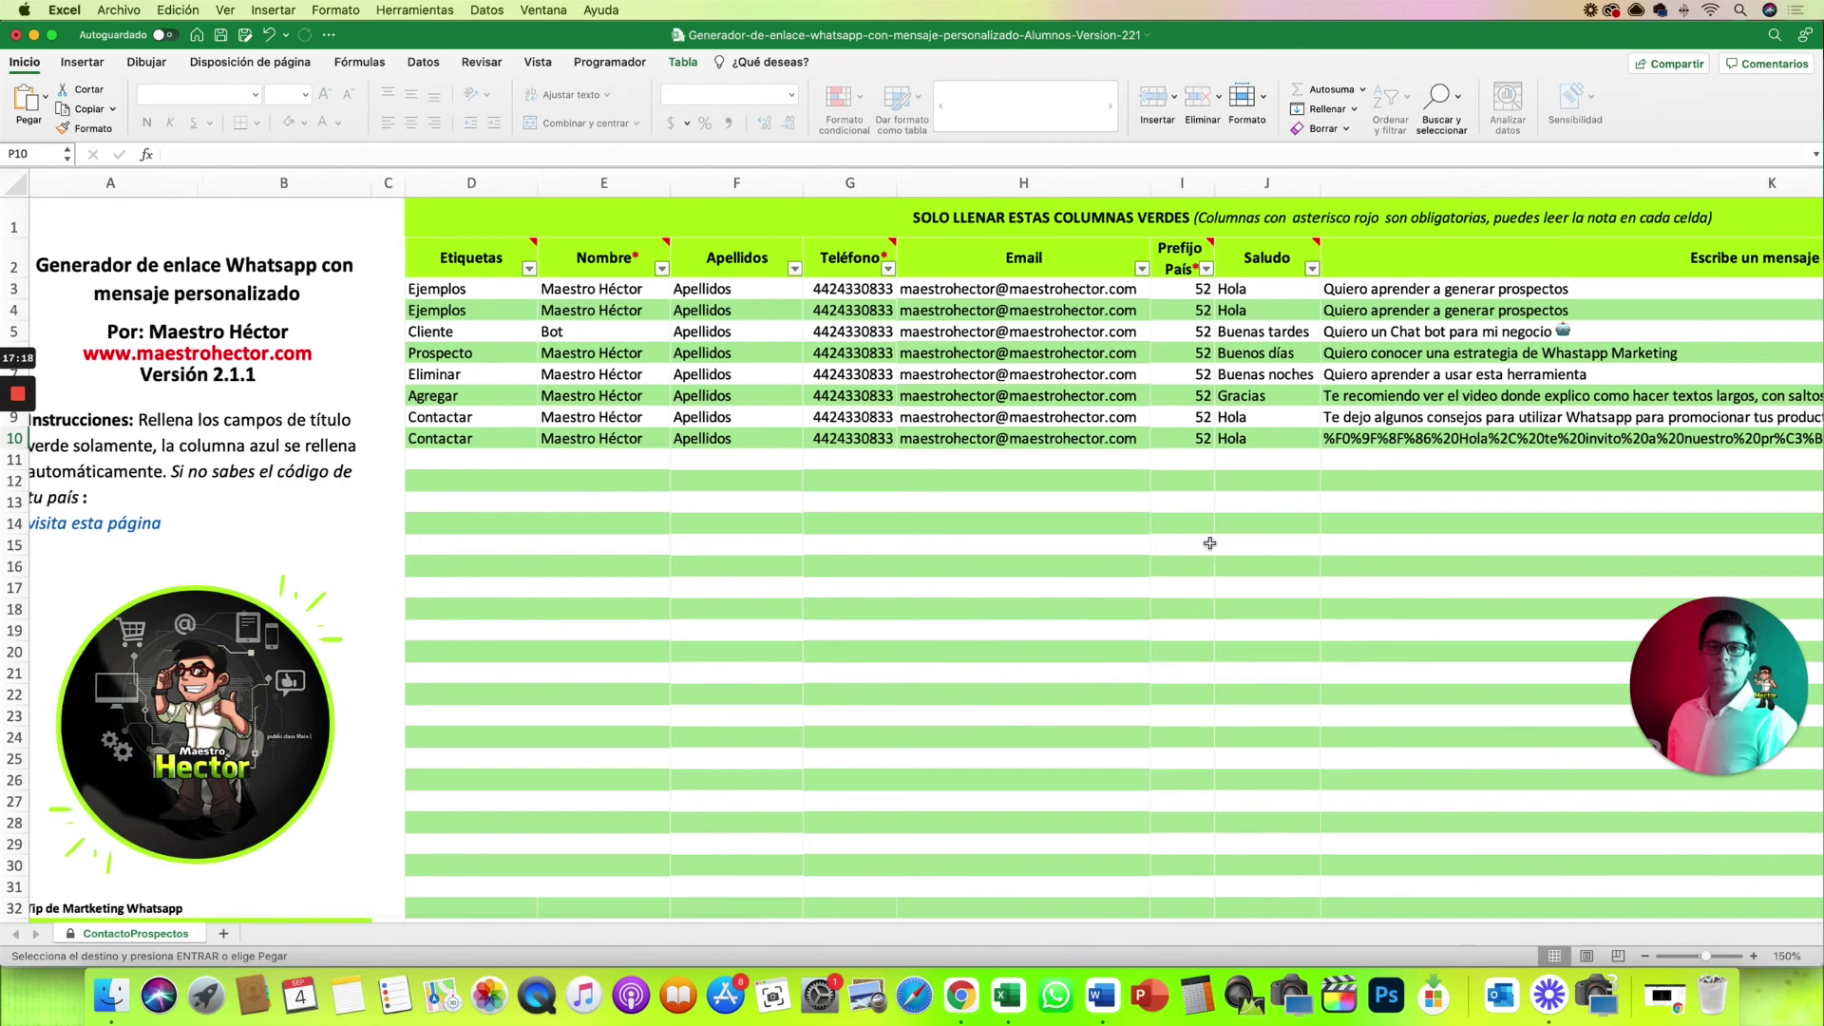
{"action": "scroll", "coordinate": [1204, 567], "scroll_direction": "right", "scroll_amount": 5}
{"action": "scroll", "coordinate": [1209, 543], "scroll_direction": "right", "scroll_amount": 3}
{"action": "scroll", "coordinate": [1209, 543], "scroll_direction": "right", "scroll_amount": 2}
{"action": "scroll", "coordinate": [1209, 542], "scroll_direction": "right", "scroll_amount": 3}
{"action": "scroll", "coordinate": [1209, 544], "scroll_direction": "right", "scroll_amount": 2}
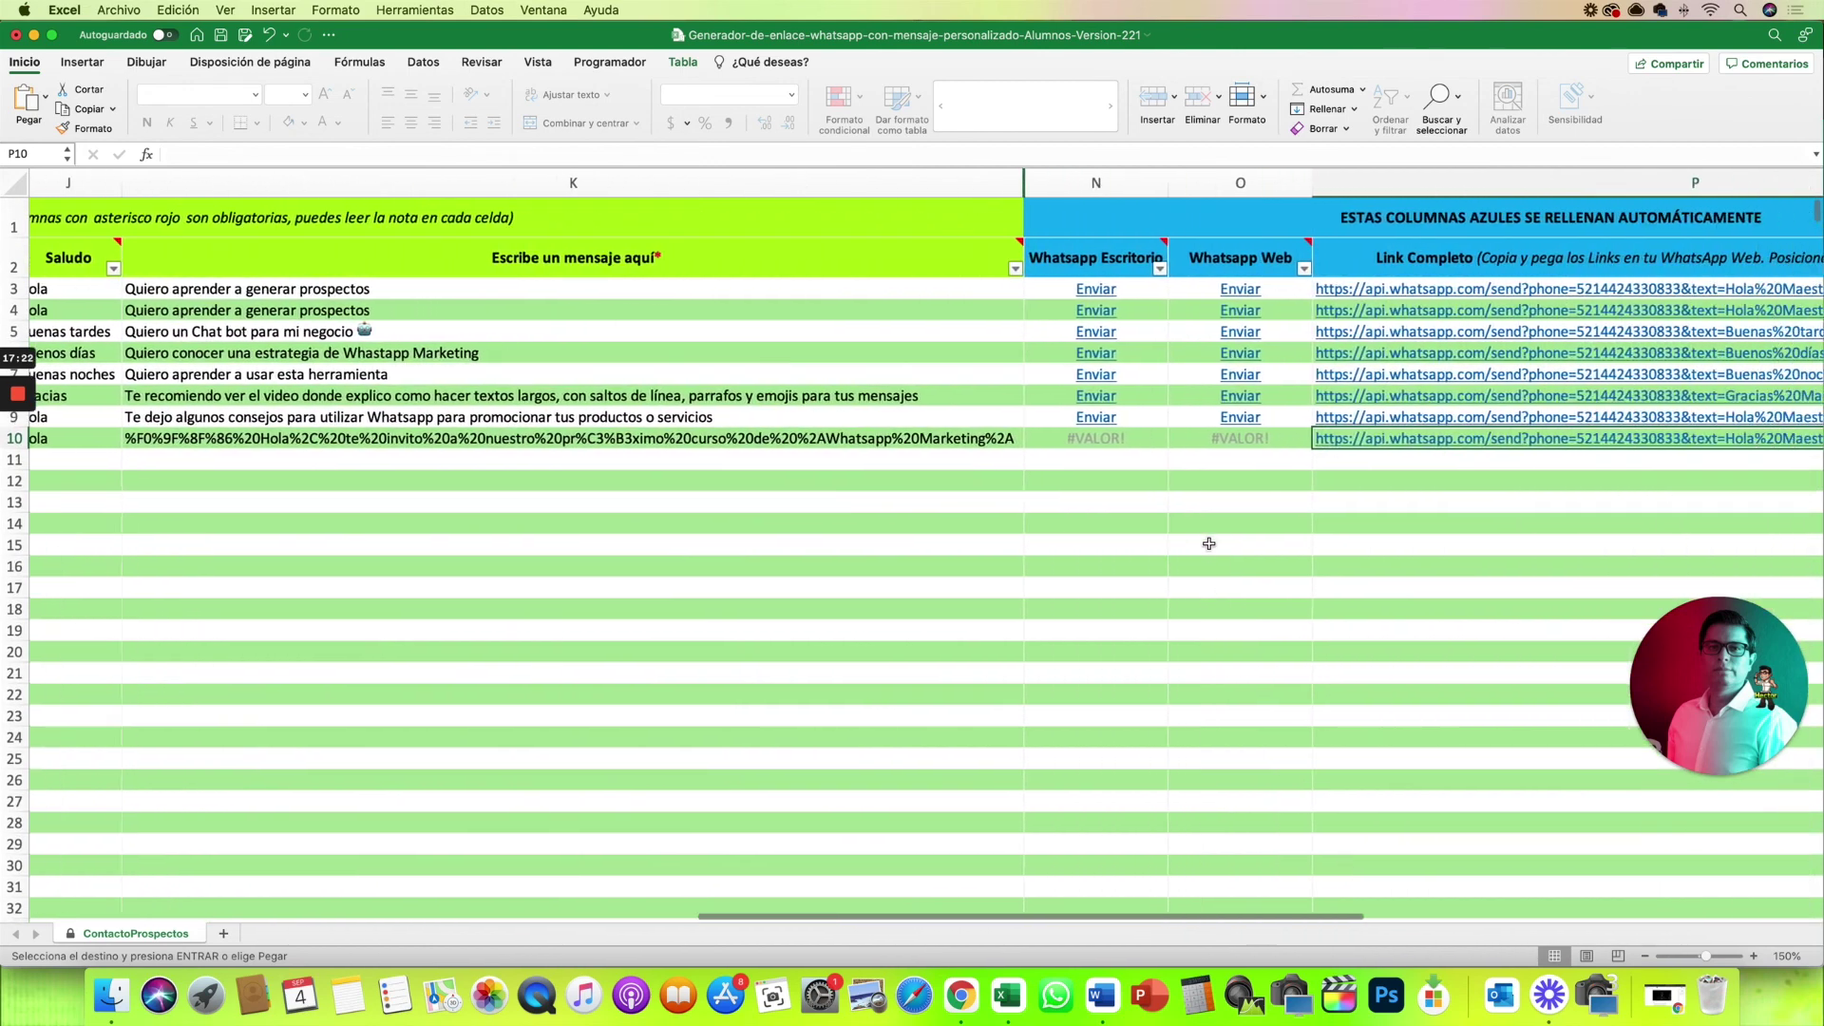
{"action": "scroll", "coordinate": [1208, 544], "scroll_direction": "right", "scroll_amount": 3}
{"action": "scroll", "coordinate": [1209, 544], "scroll_direction": "right", "scroll_amount": 2}
{"action": "scroll", "coordinate": [1209, 543], "scroll_direction": "right", "scroll_amount": 2}
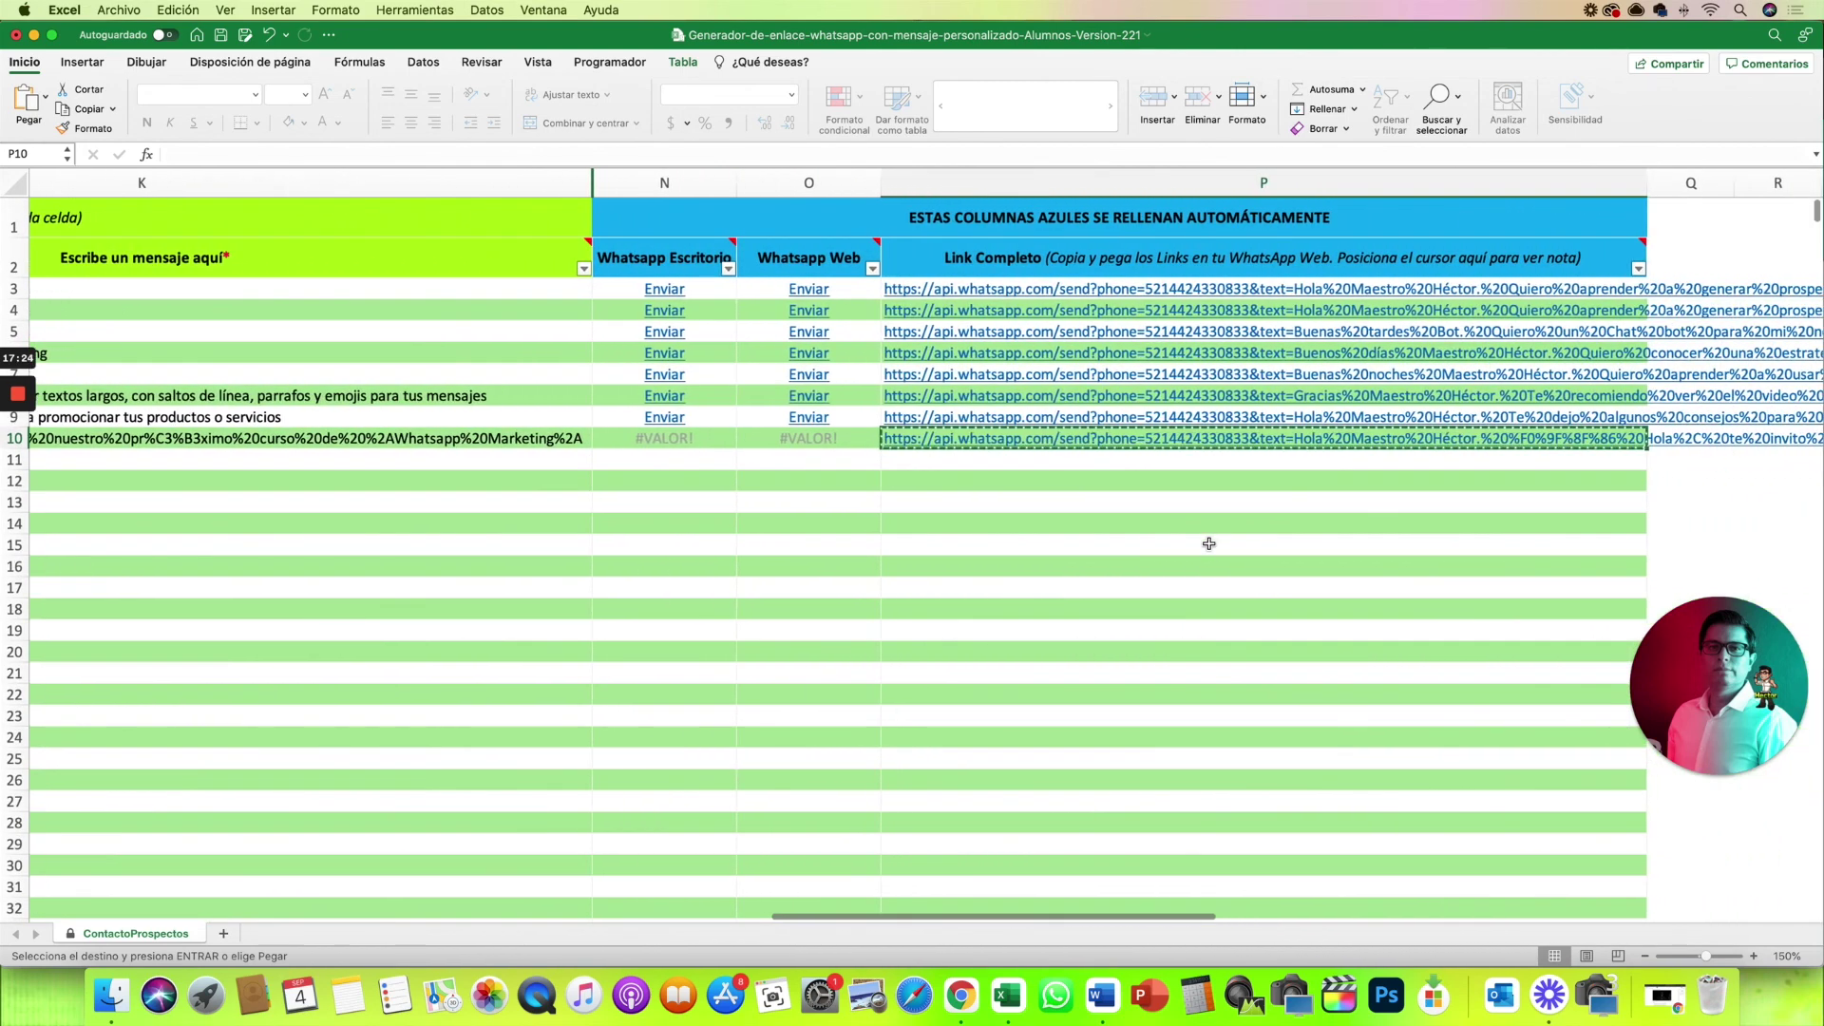
{"action": "scroll", "coordinate": [1208, 545], "scroll_direction": "left", "scroll_amount": 2}
{"action": "scroll", "coordinate": [962, 615], "scroll_direction": "left", "scroll_amount": 5}
{"action": "scroll", "coordinate": [961, 615], "scroll_direction": "left", "scroll_amount": 2}
{"action": "scroll", "coordinate": [961, 615], "scroll_direction": "left", "scroll_amount": 5}
{"action": "scroll", "coordinate": [962, 616], "scroll_direction": "left", "scroll_amount": 3}
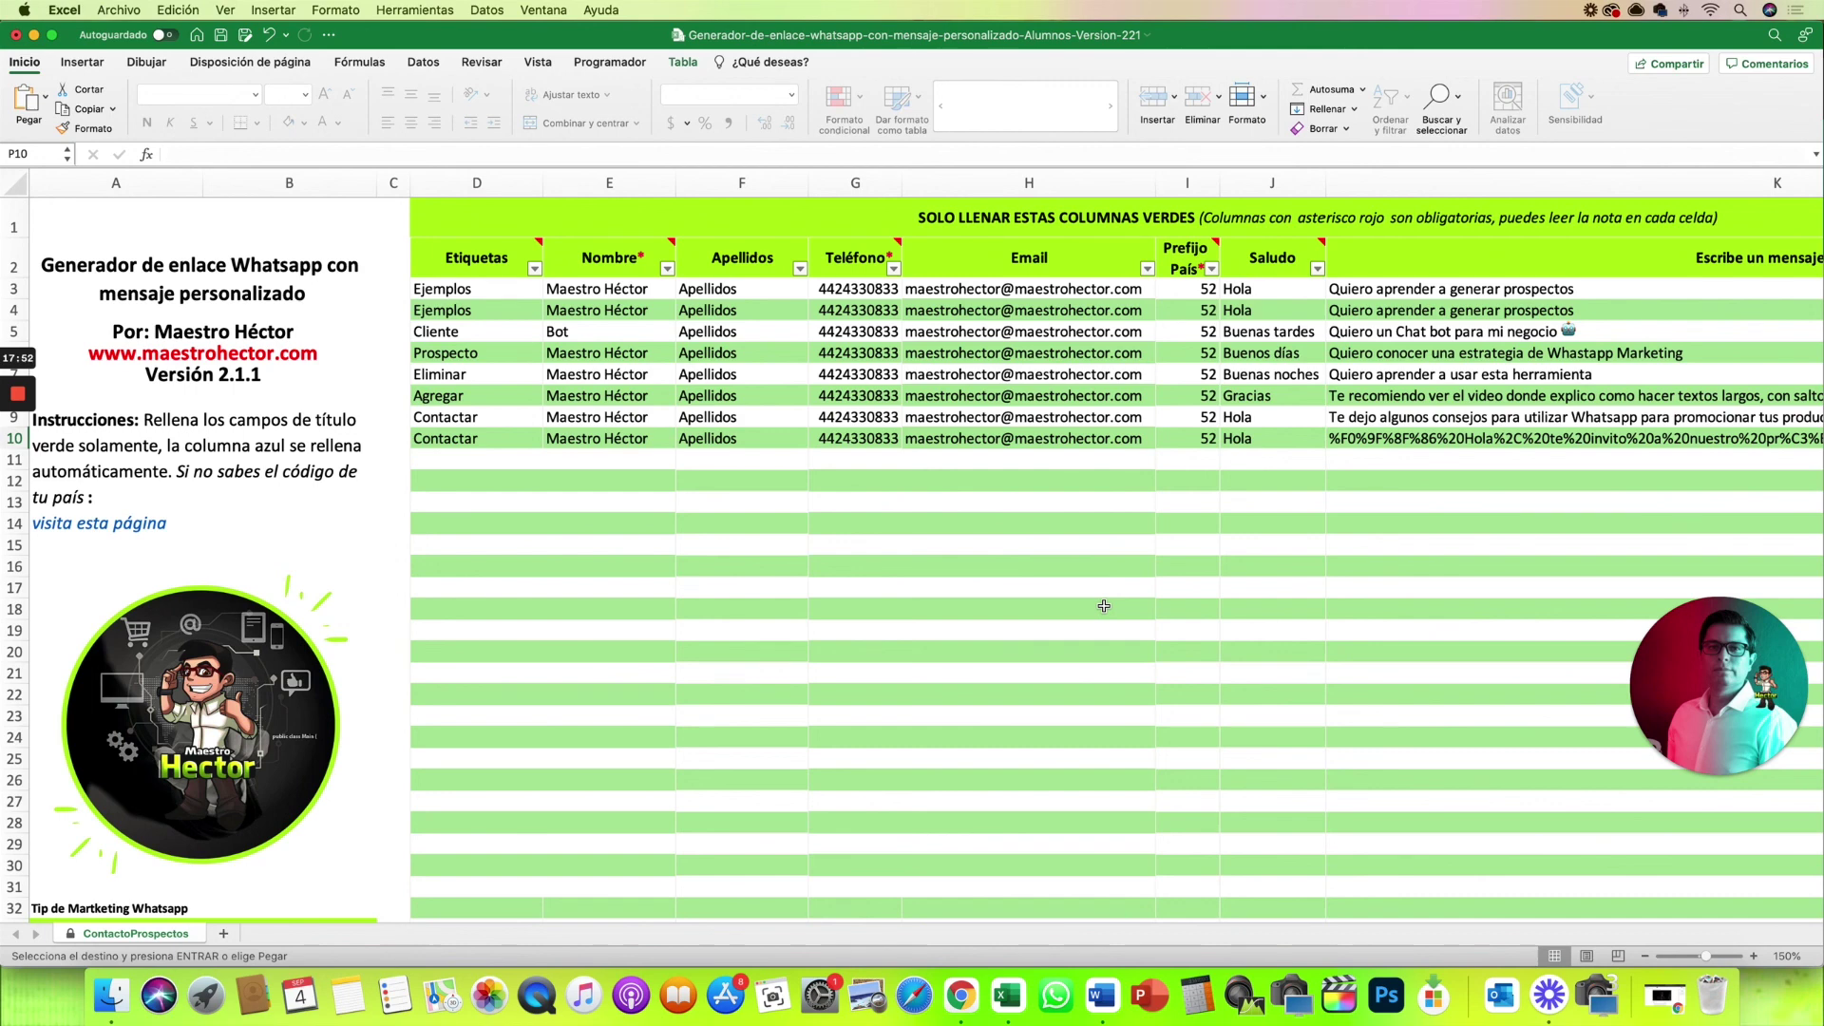
{"action": "scroll", "coordinate": [1273, 582], "scroll_direction": "right", "scroll_amount": 2}
{"action": "scroll", "coordinate": [1290, 580], "scroll_direction": "right", "scroll_amount": 5}
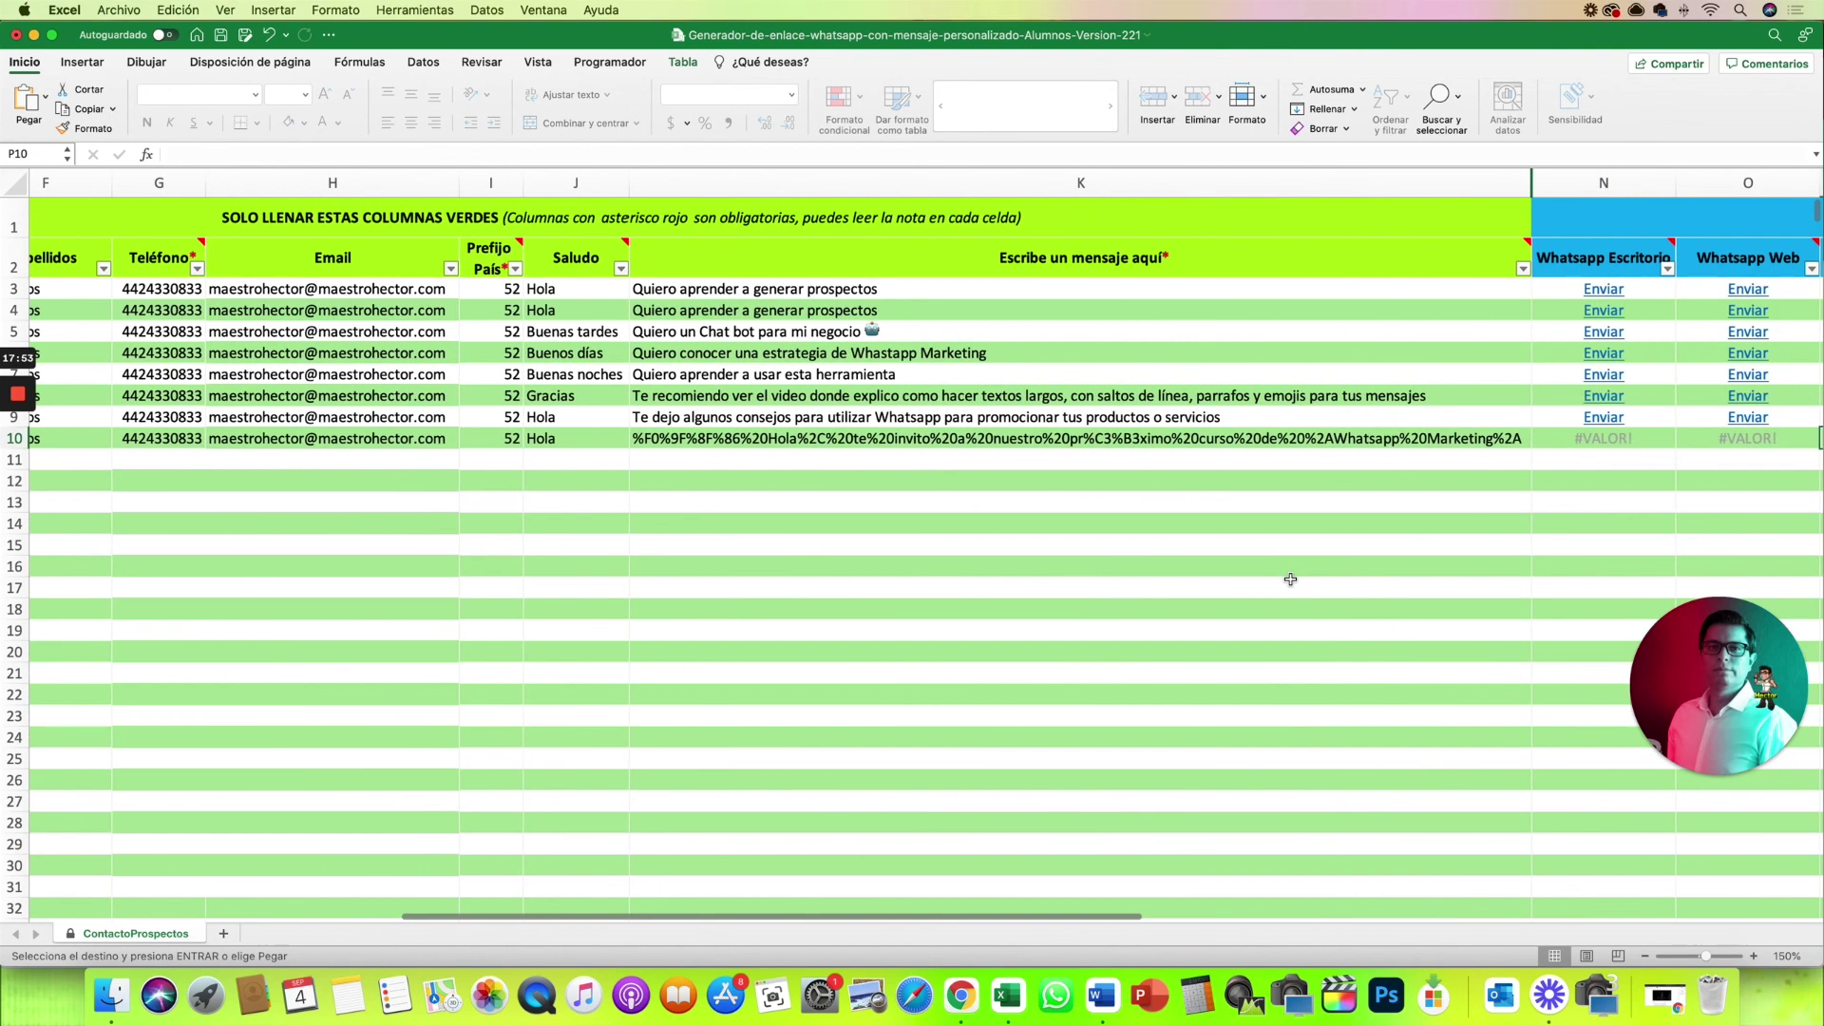
{"action": "scroll", "coordinate": [1290, 579], "scroll_direction": "right", "scroll_amount": 3}
{"action": "scroll", "coordinate": [1292, 582], "scroll_direction": "right", "scroll_amount": 1}
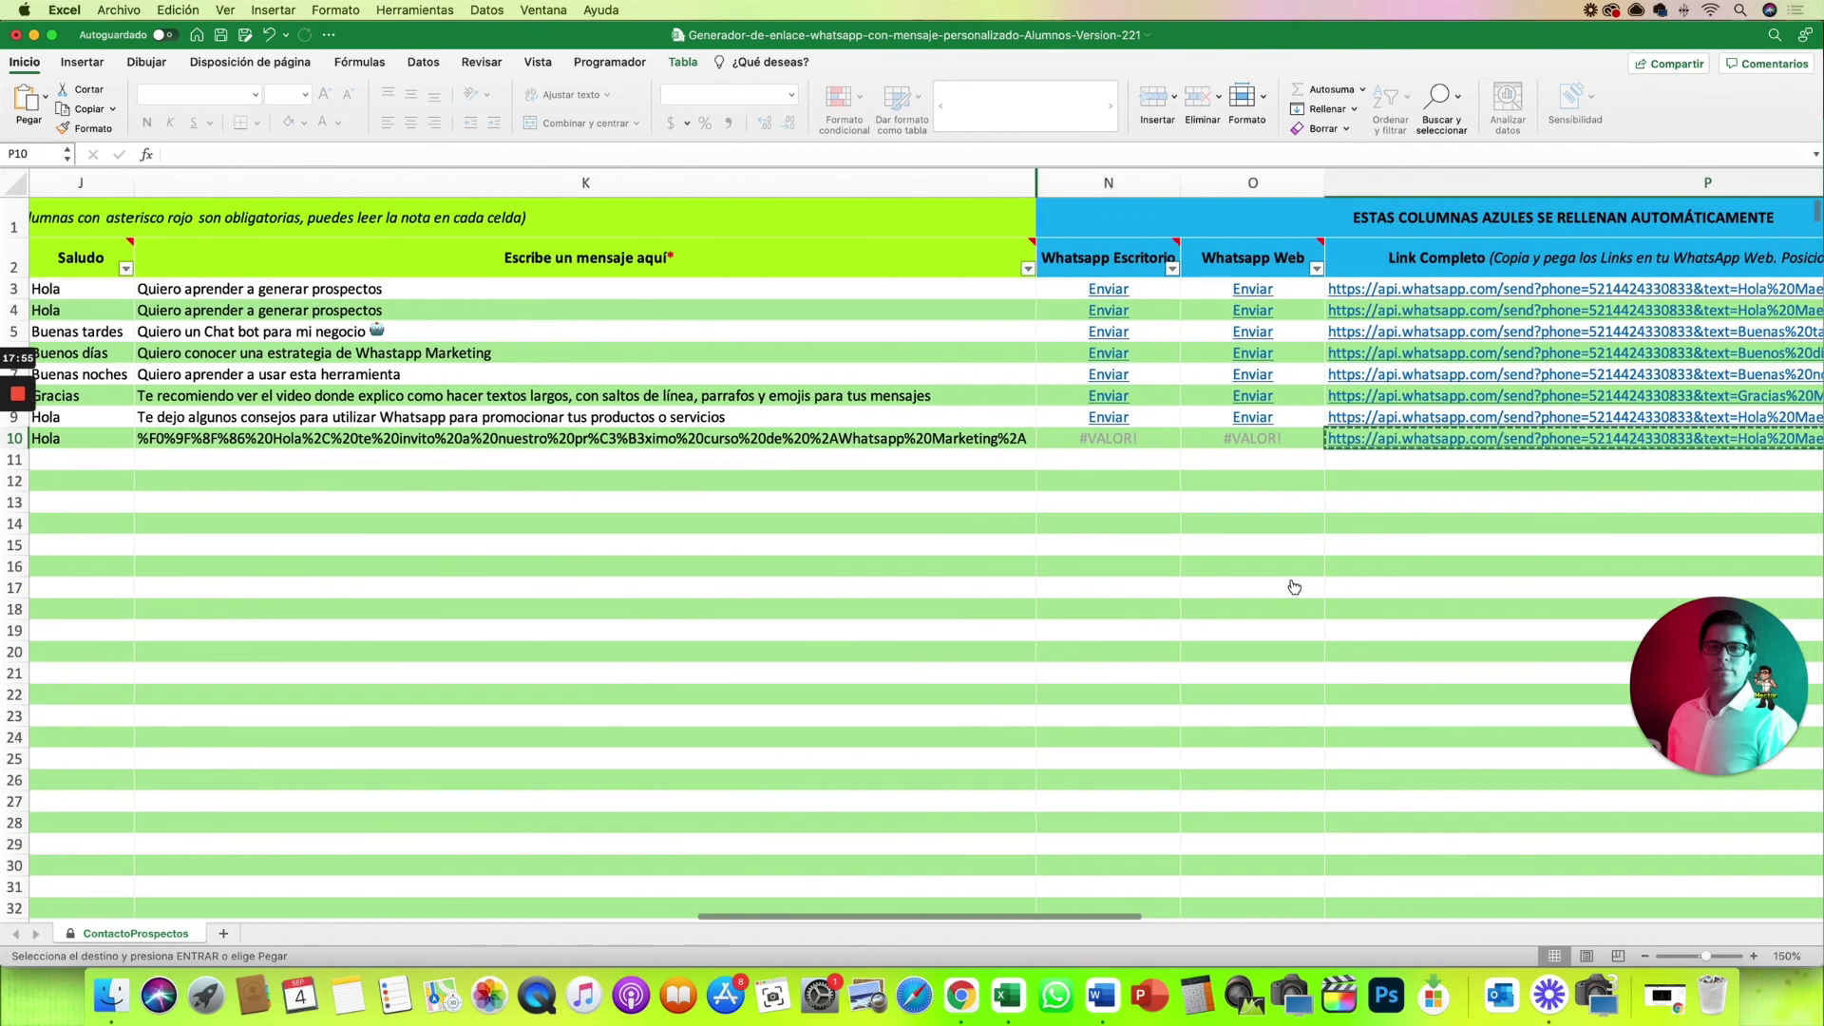
{"action": "scroll", "coordinate": [1293, 586], "scroll_direction": "right", "scroll_amount": 3}
{"action": "scroll", "coordinate": [1292, 589], "scroll_direction": "right", "scroll_amount": 1}
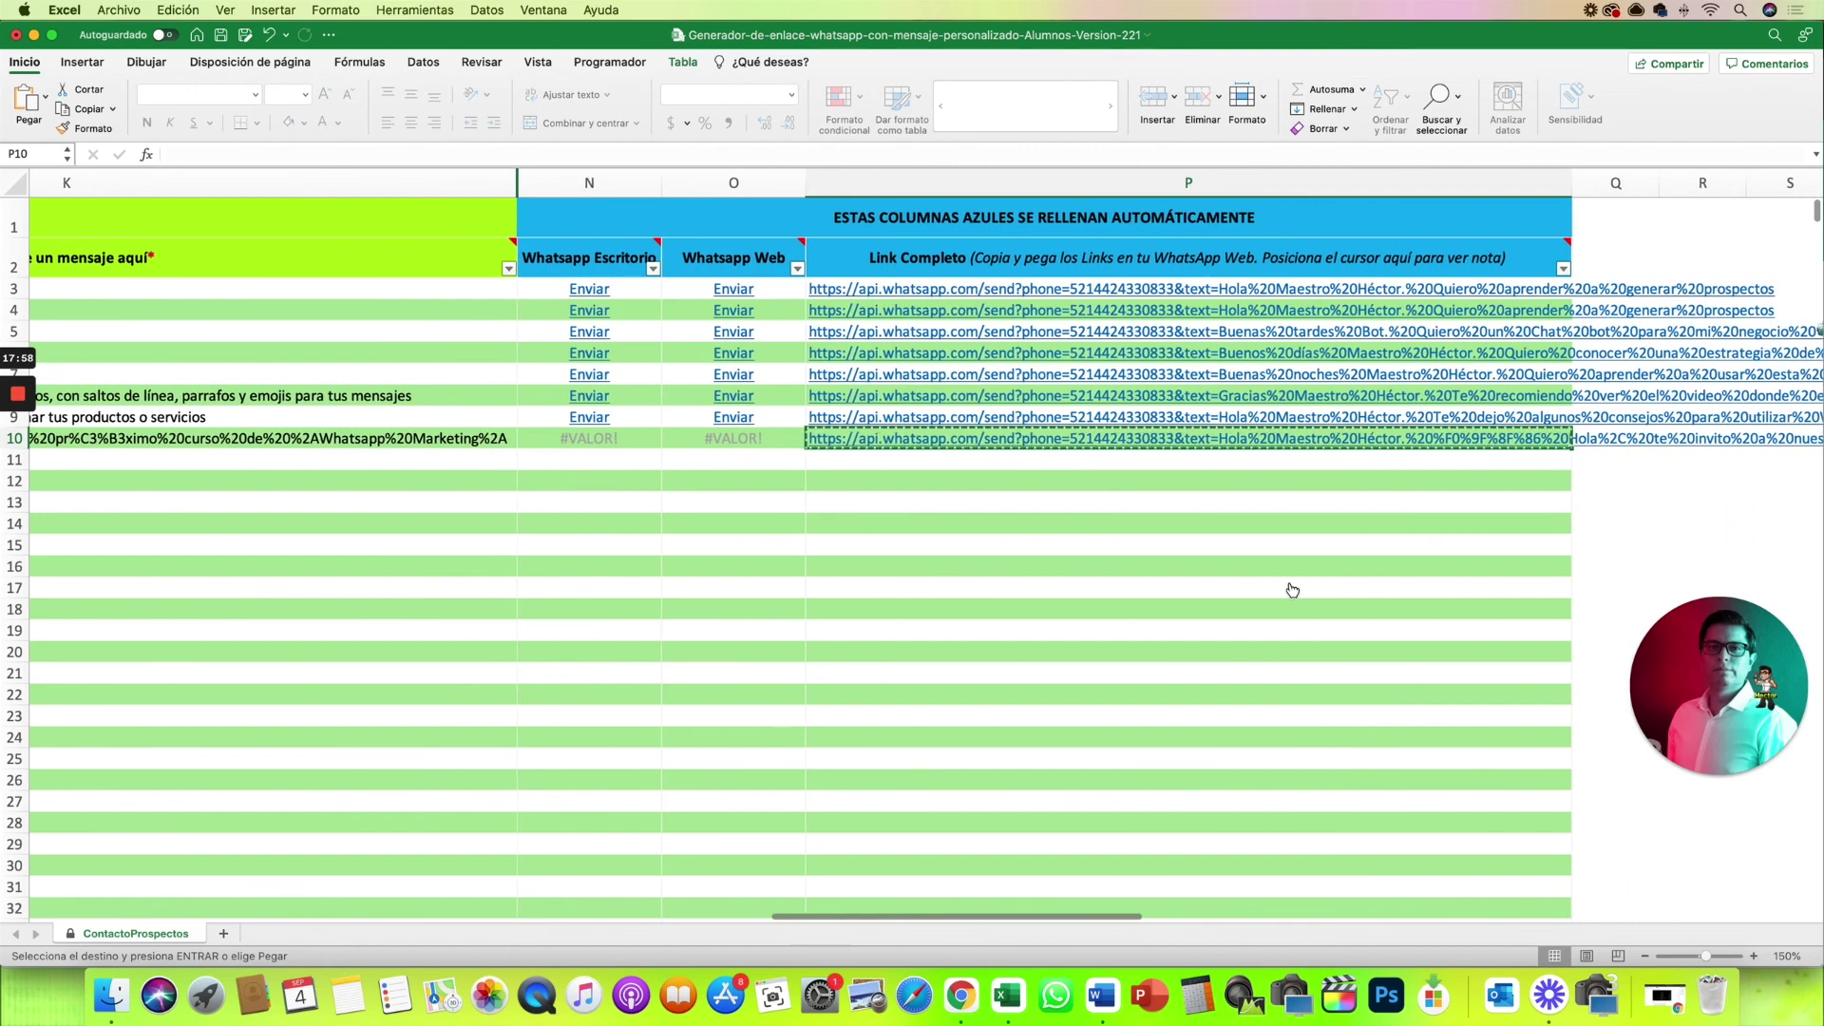